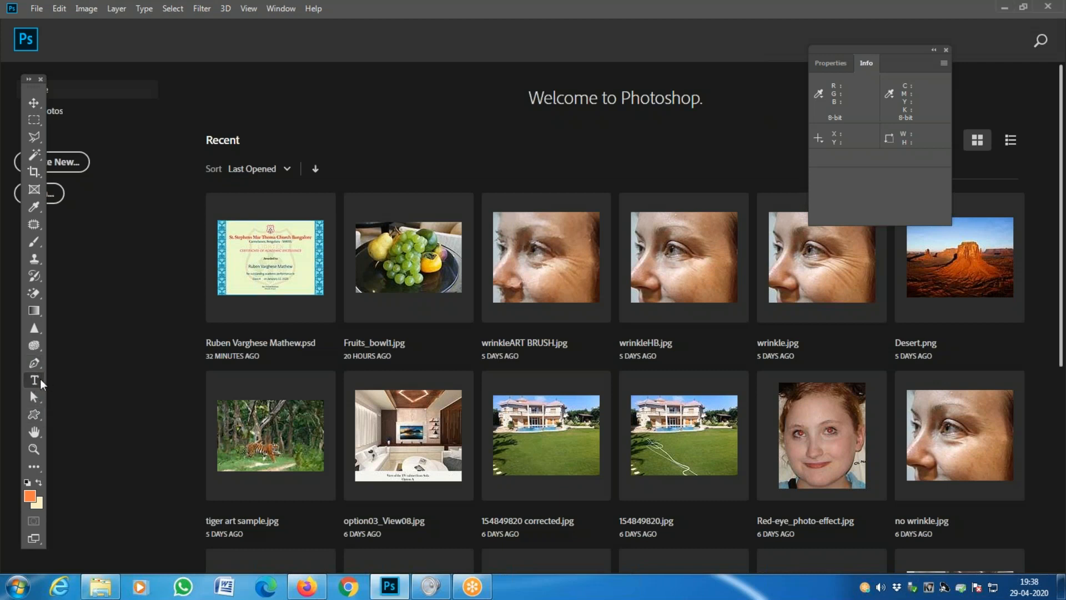
- Inspect the hidden text, path selection and shape tool variants in the toolbox
right_click(40, 379)
right_click(35, 401)
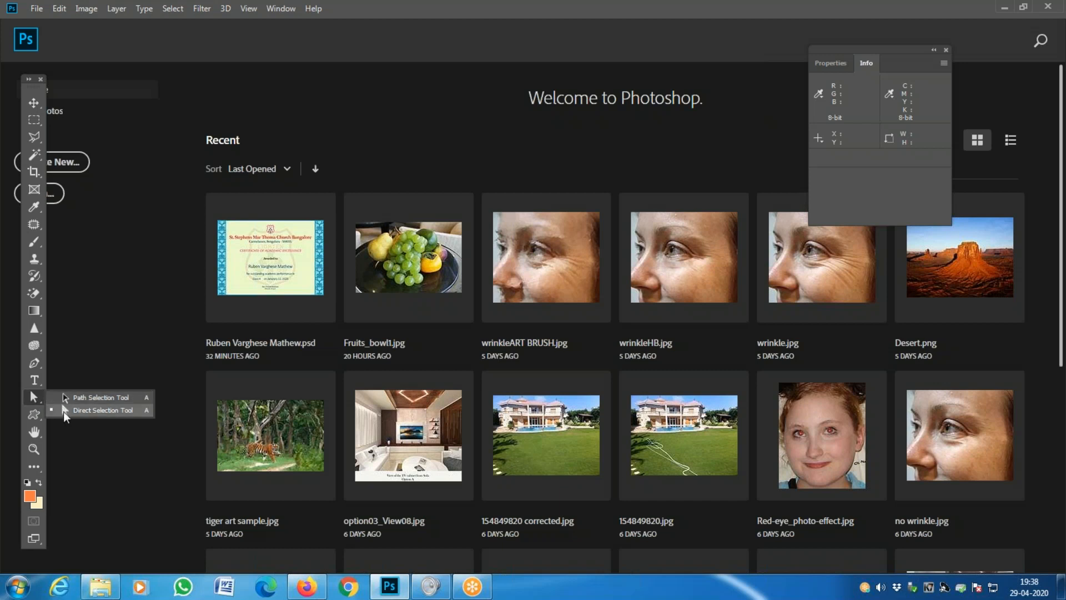
right_click(31, 412)
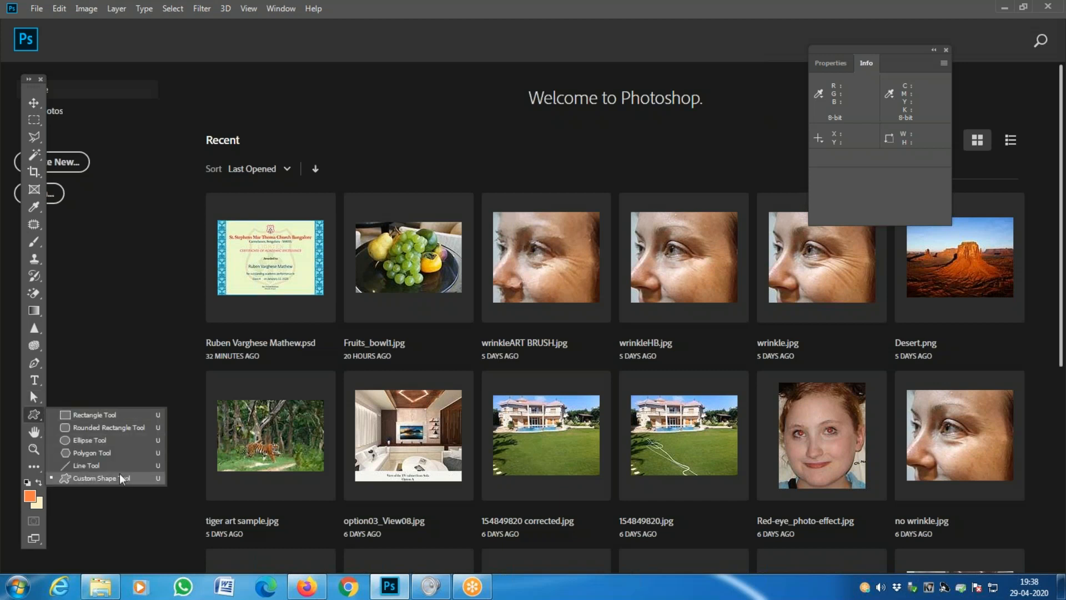
left_click(132, 356)
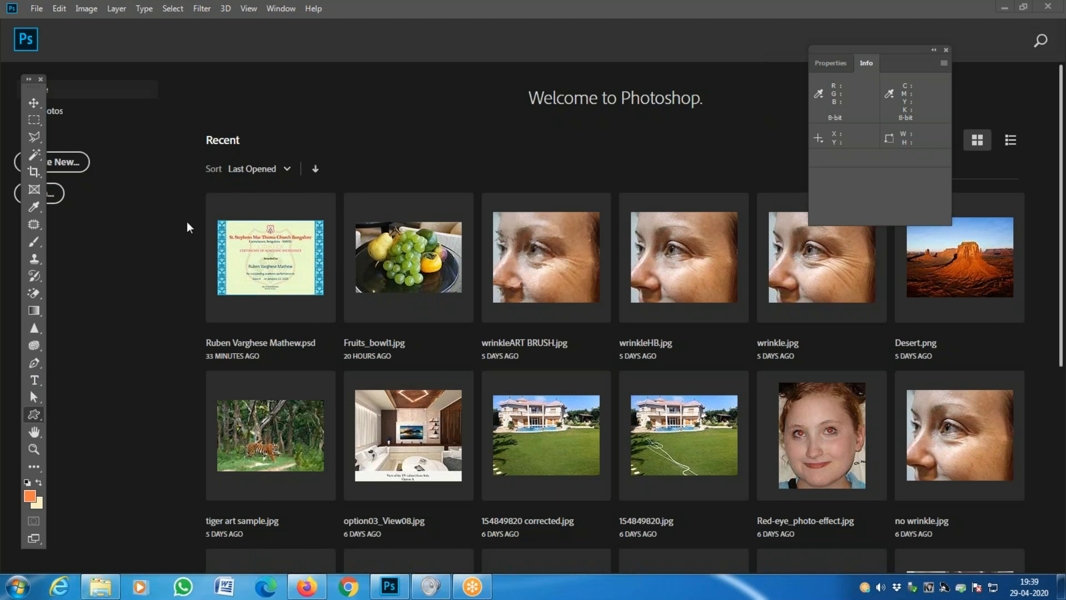
- Browse the marquee, lasso and magic wand tool groups, ending on Quick Selection
left_click(37, 120)
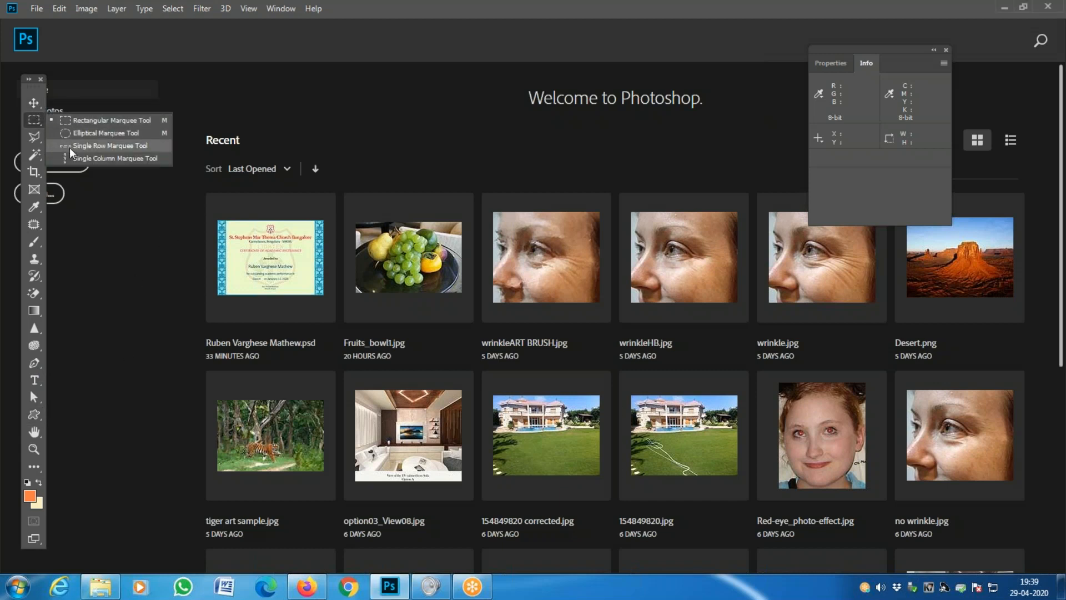
left_click(41, 128)
left_click(31, 137)
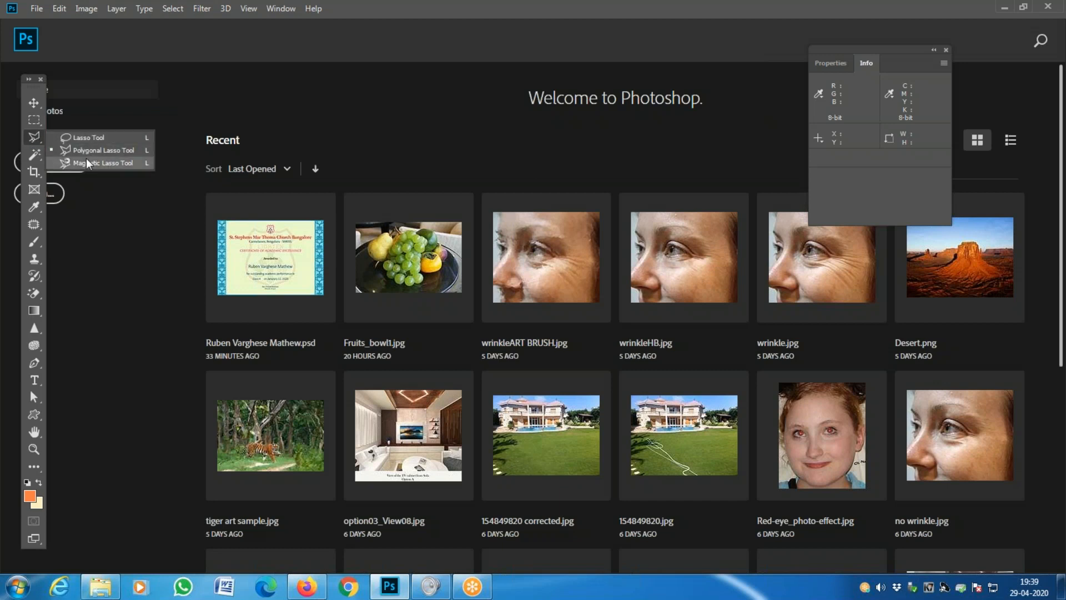
left_click(85, 158)
left_click(35, 155)
left_click(96, 157)
- Look through the crop, eyedropper and gradient tool groups, then select the Hand tool
left_click(34, 171)
left_click(36, 188)
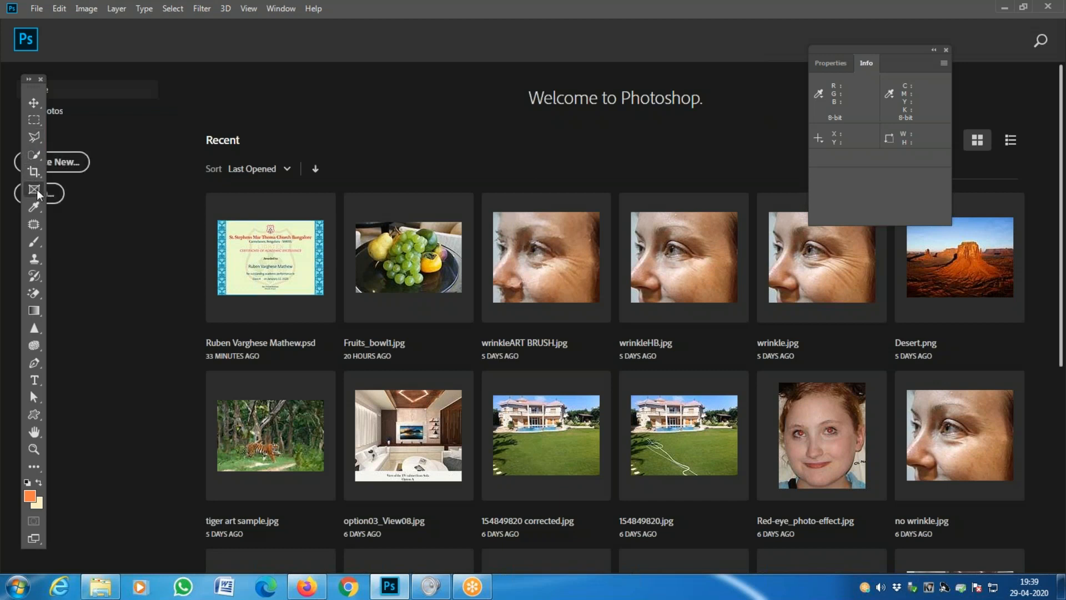
left_click(35, 209)
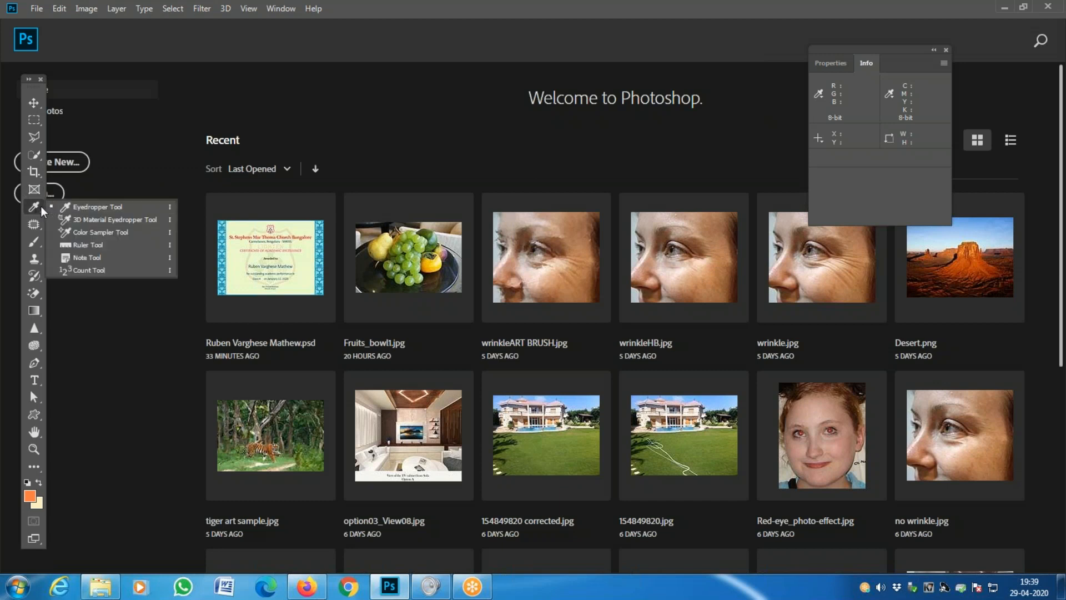
left_click(41, 205)
left_click(39, 311)
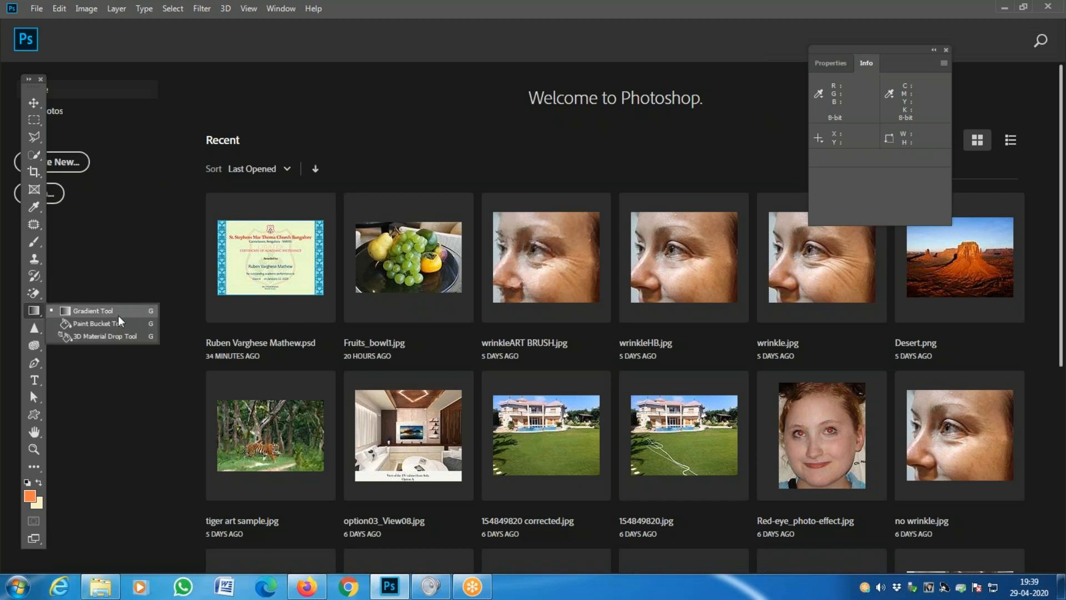
left_click(33, 317)
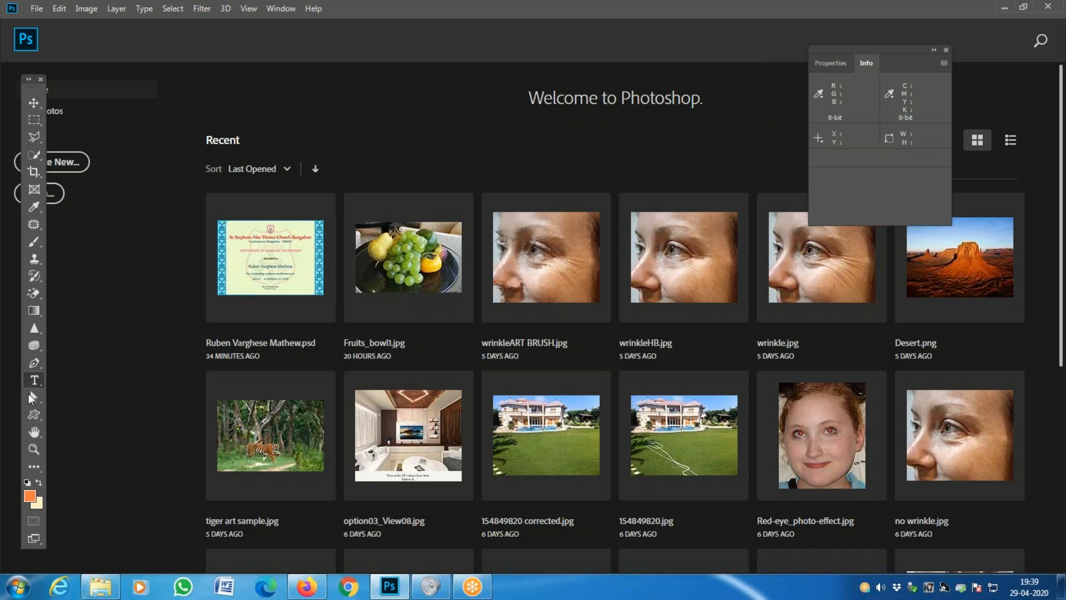
left_click(35, 433)
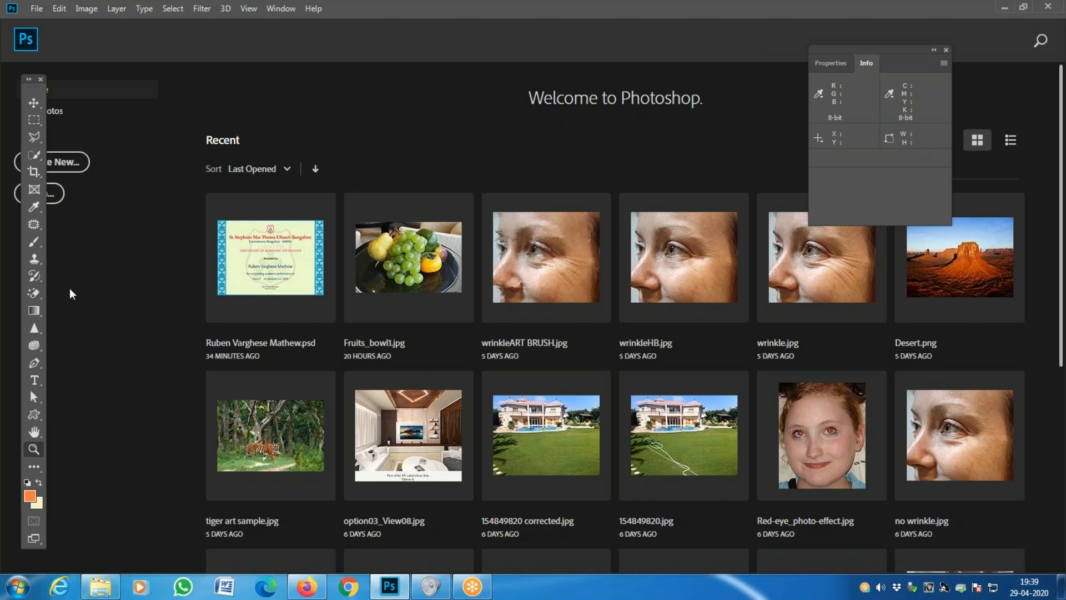
- Explore the healing, brush, clone stamp, history brush and eraser groups, ending on Spot Healing
left_click(32, 229)
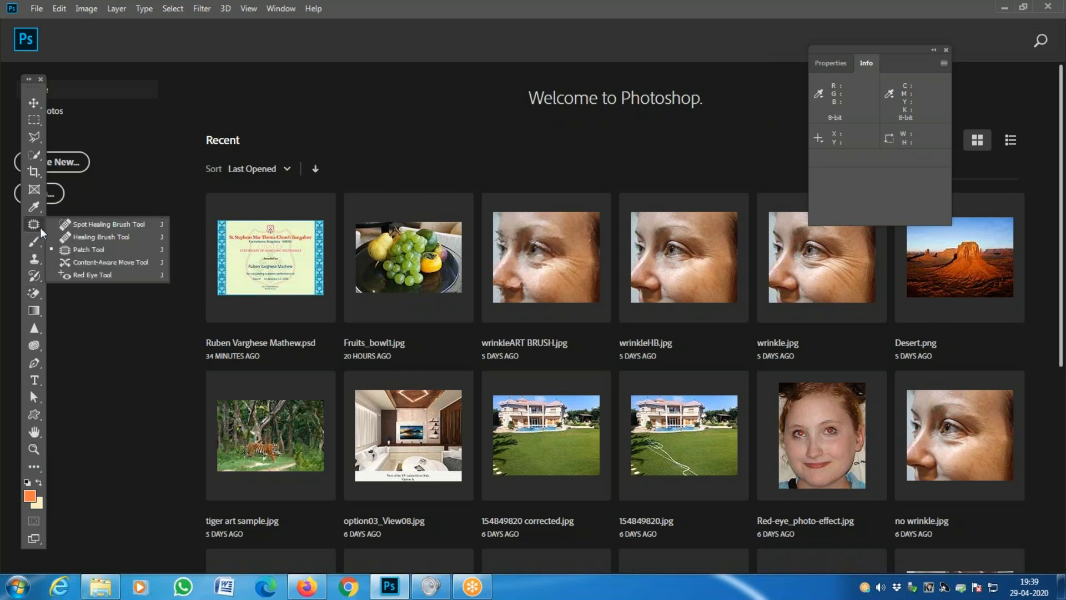
left_click(54, 227)
left_click(32, 241)
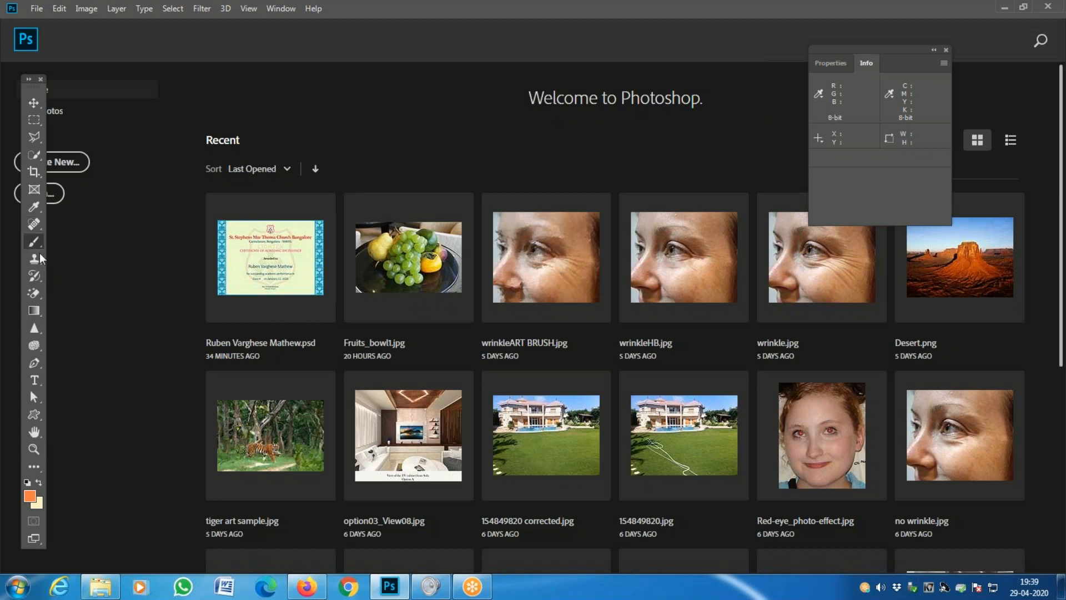
left_click(35, 259)
left_click(34, 276)
left_click(60, 281)
left_click(32, 293)
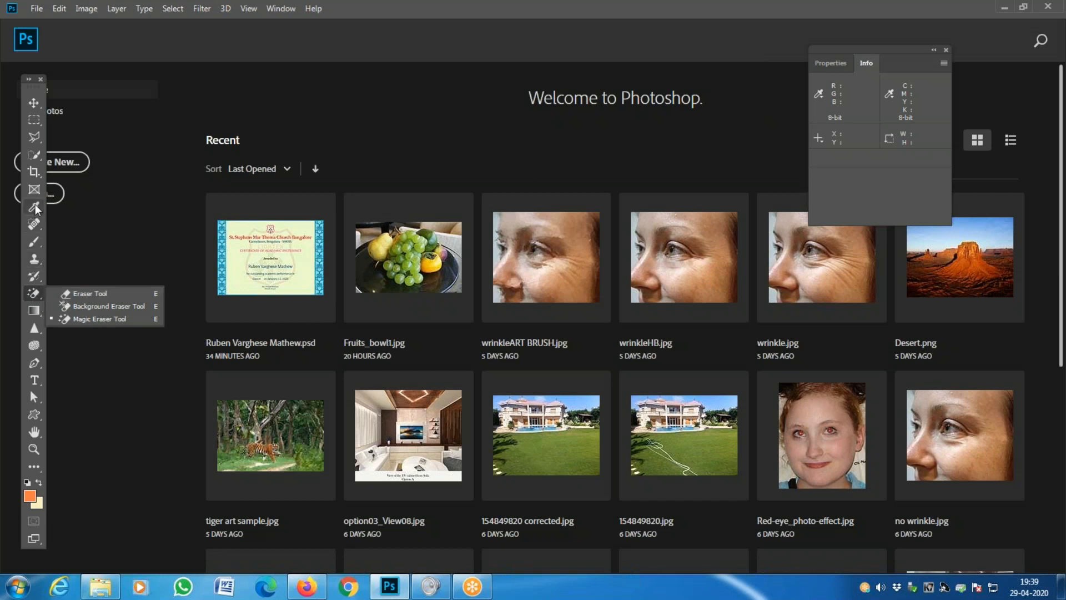
left_click(35, 224)
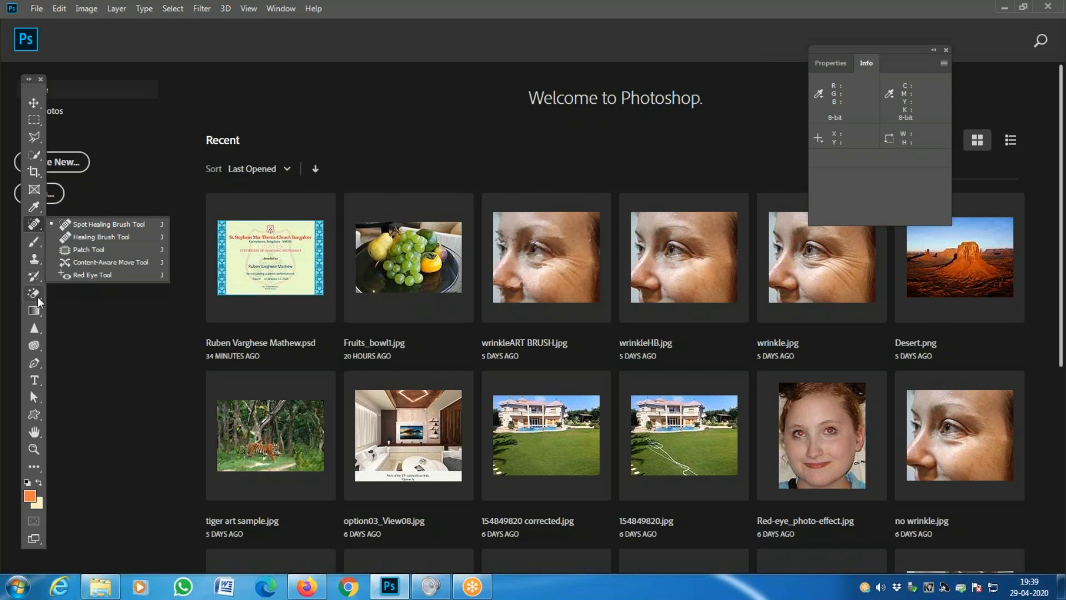
left_click(37, 295)
left_click(34, 224)
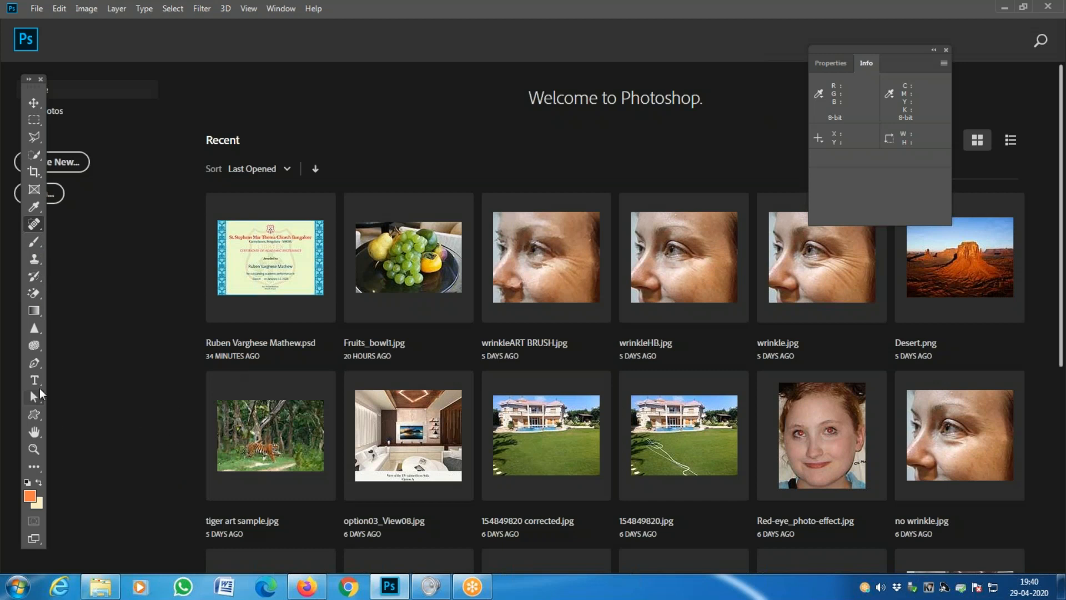
- Inspect the pen, path selection, shape and extra hidden tool variants
right_click(38, 366)
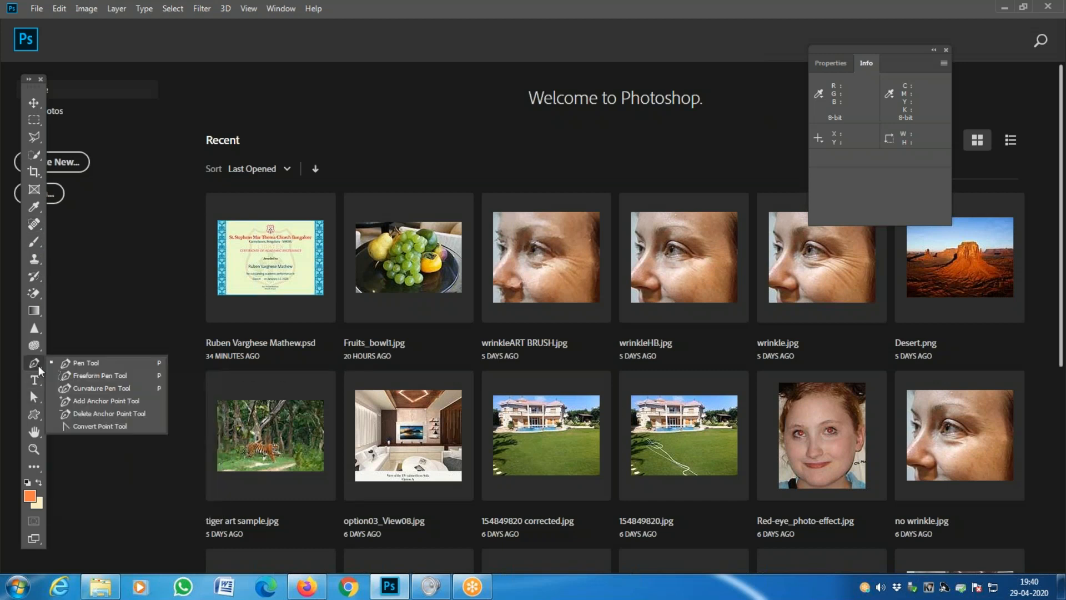
left_click(38, 382)
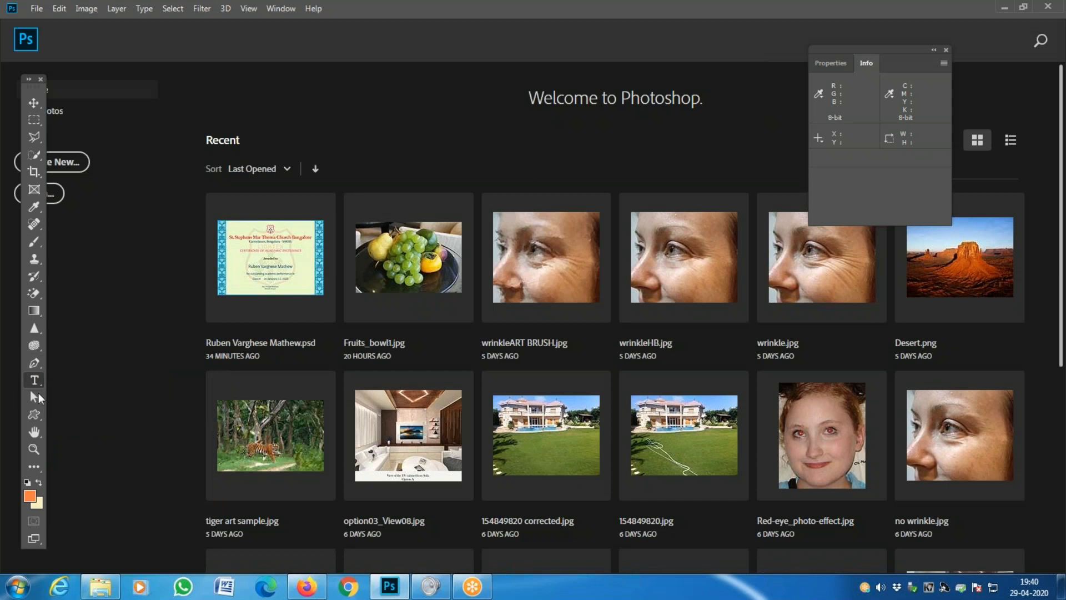
right_click(41, 400)
right_click(38, 422)
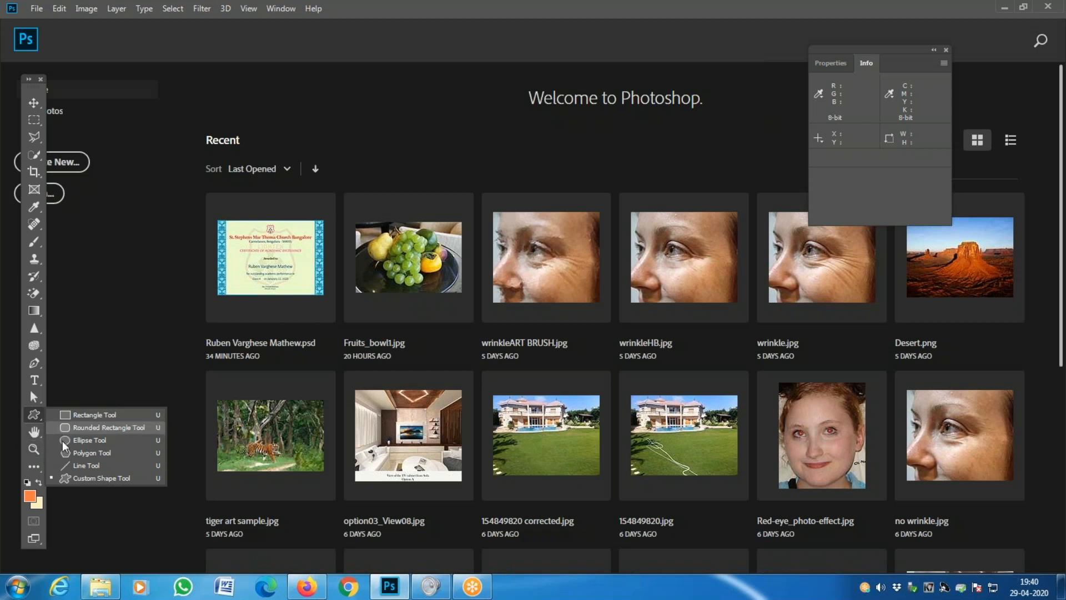
right_click(33, 468)
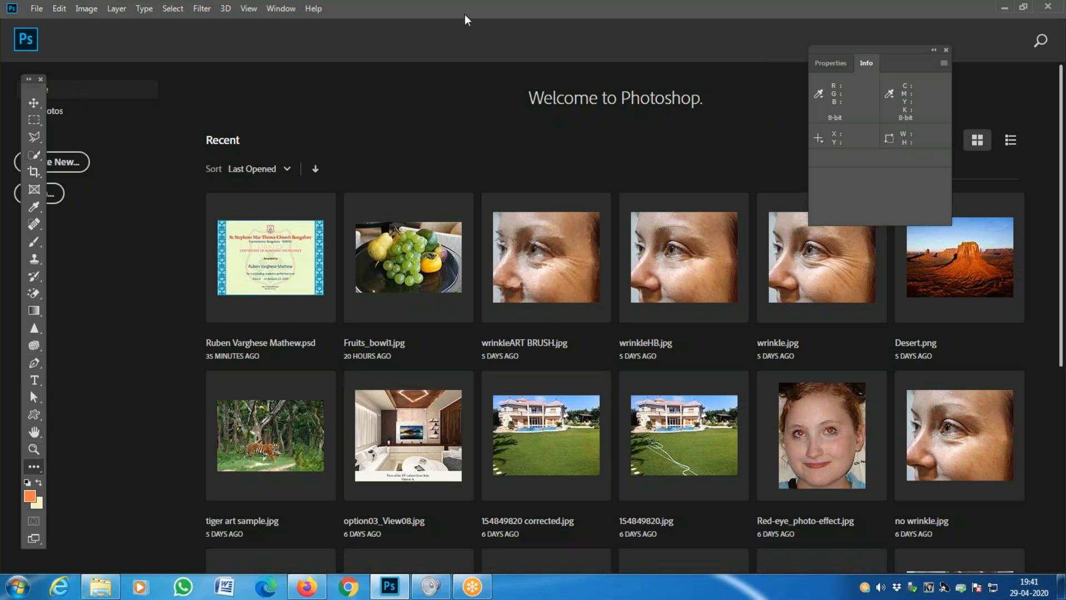
- Move the toolbox to the right of the Home screen's sidebar
left_click(67, 162)
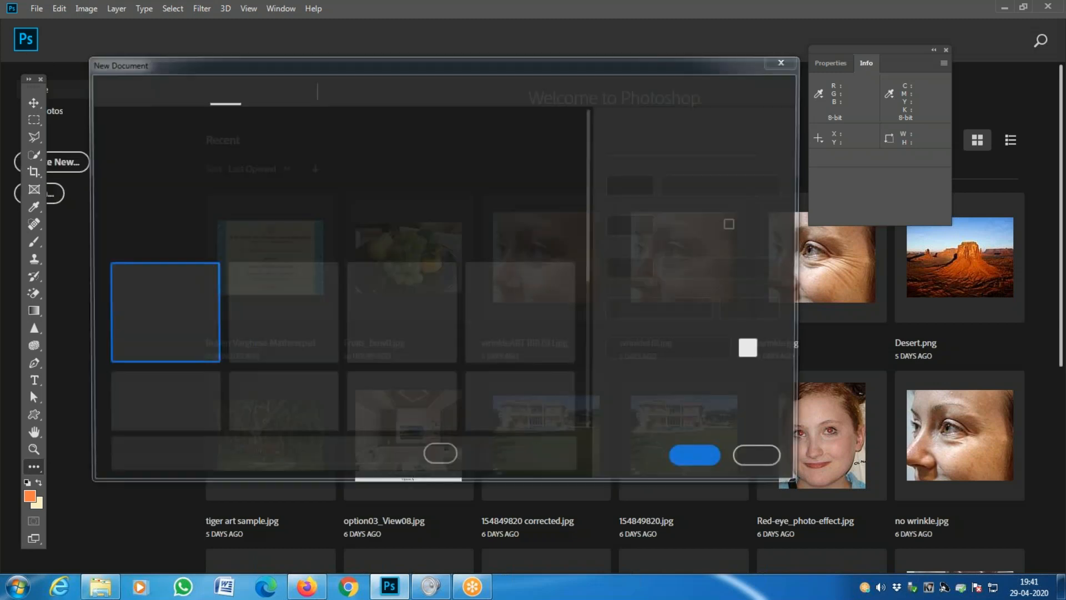
key("Escape")
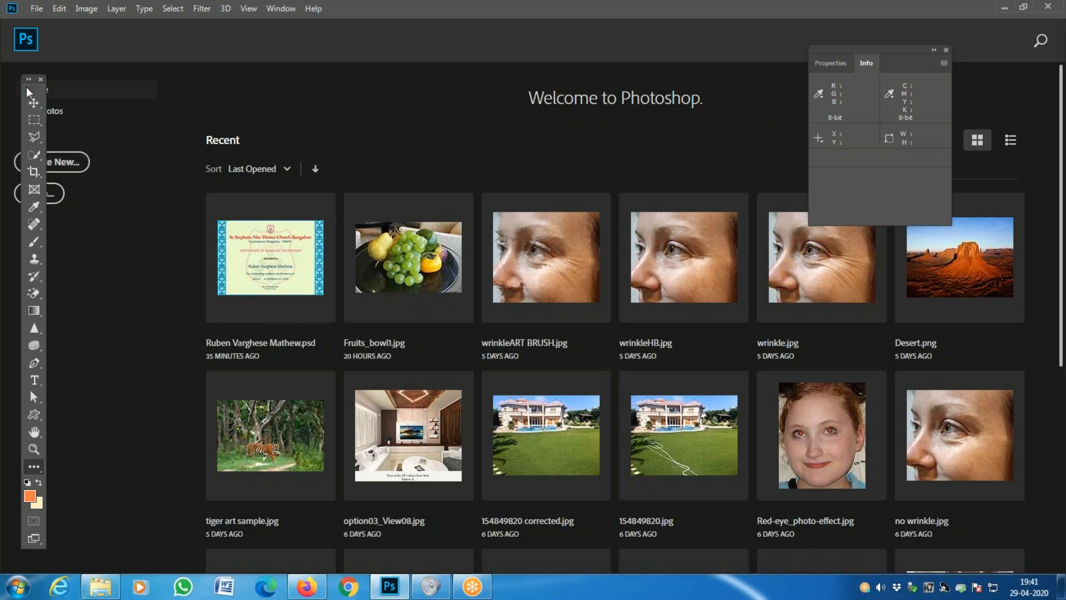
left_click_drag(29, 88, 142, 90)
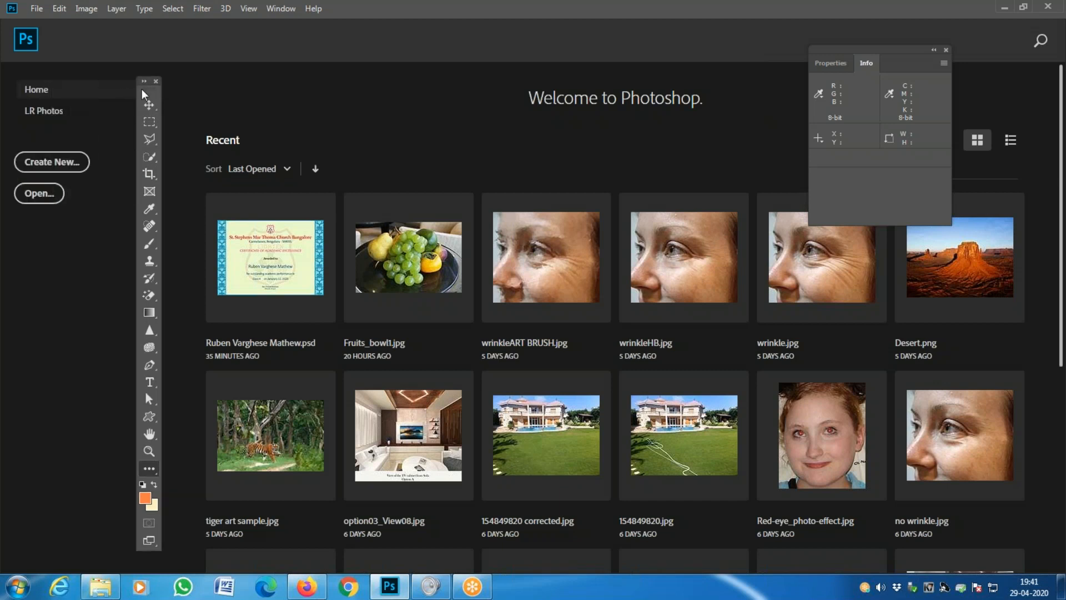
- Try portrait 210 × 297 mm in the New Document dialog, then close it unused
left_click(58, 165)
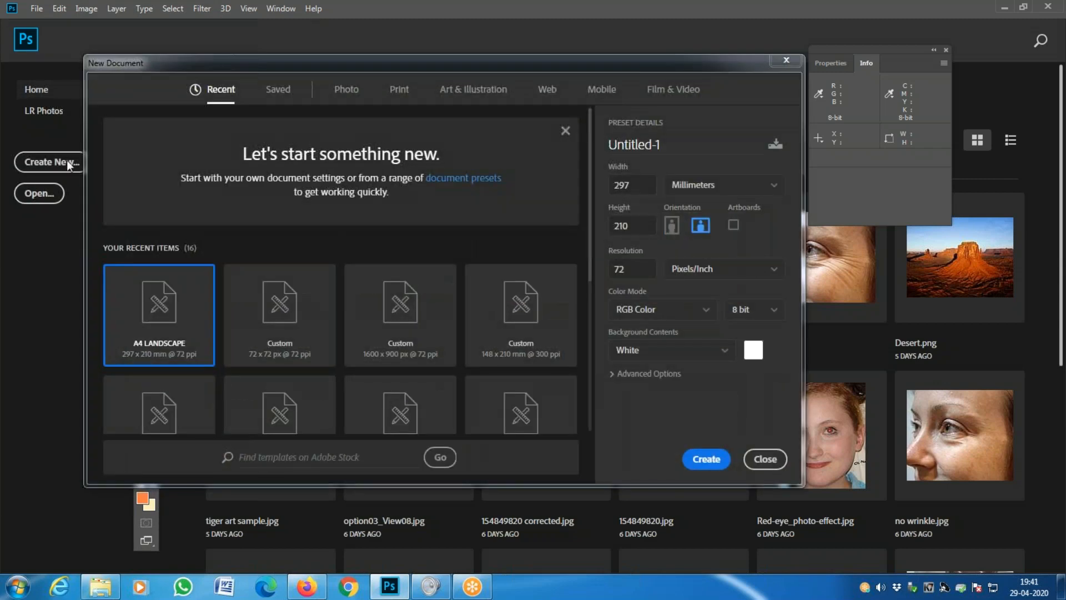
left_click_drag(546, 65, 392, 70)
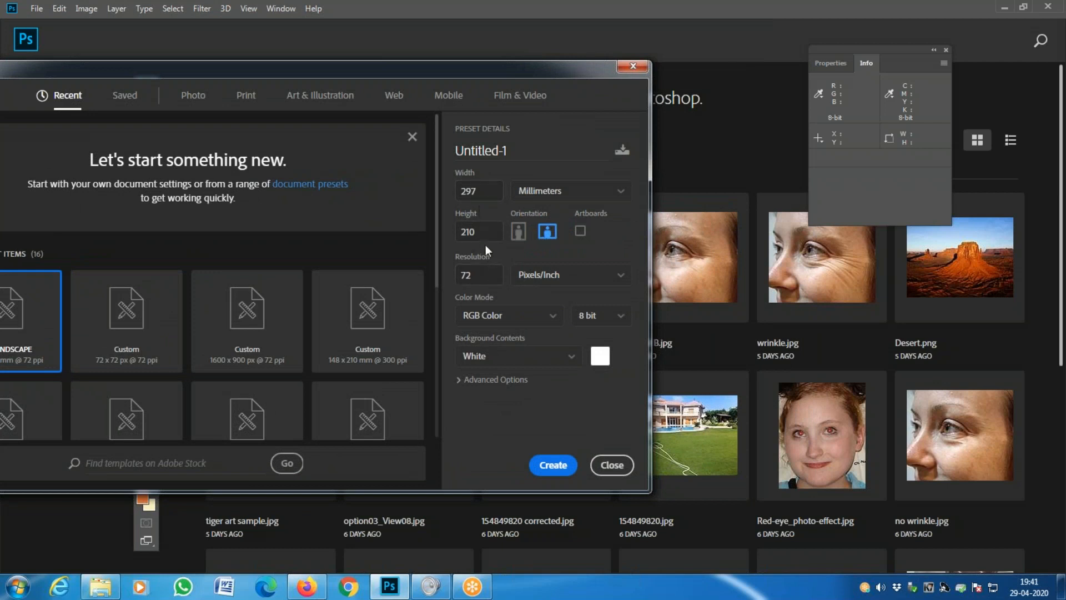
left_click(521, 239)
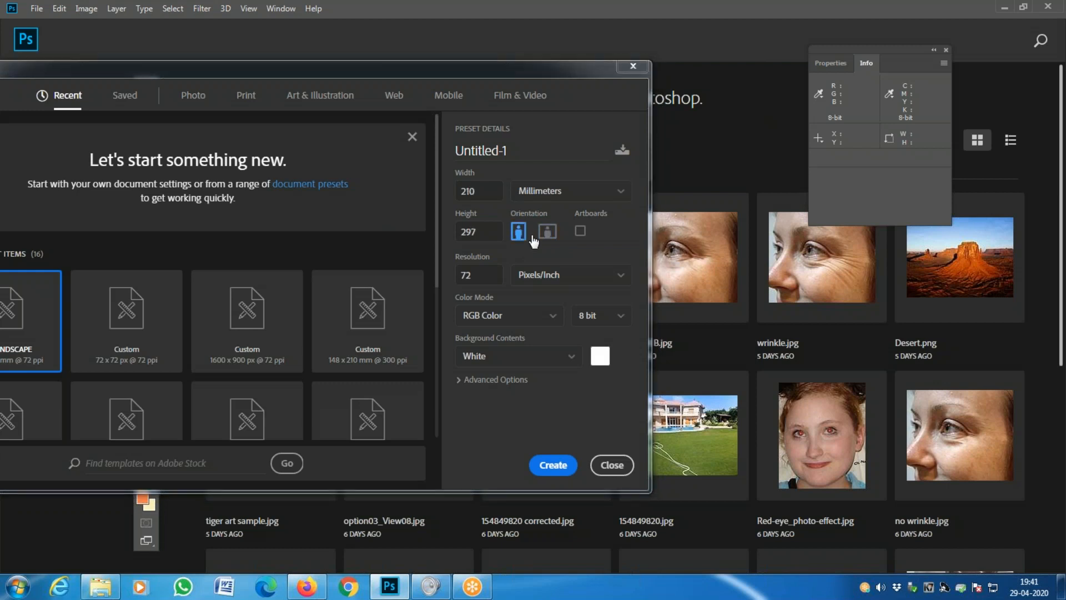
left_click(546, 234)
left_click(517, 237)
left_click(547, 231)
left_click(519, 233)
left_click_drag(390, 68, 239, 88)
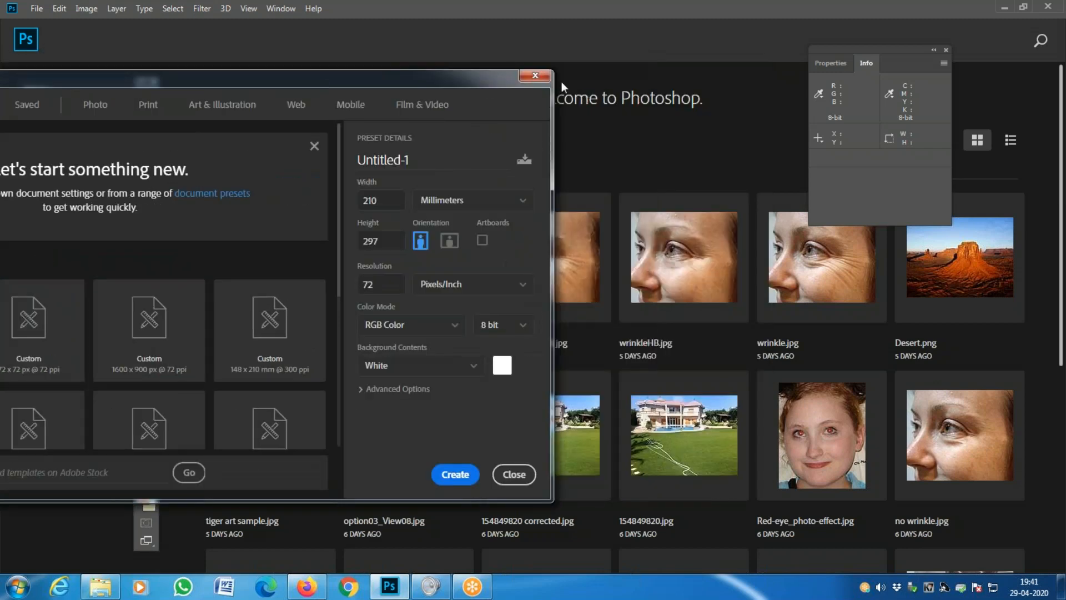
left_click(540, 77)
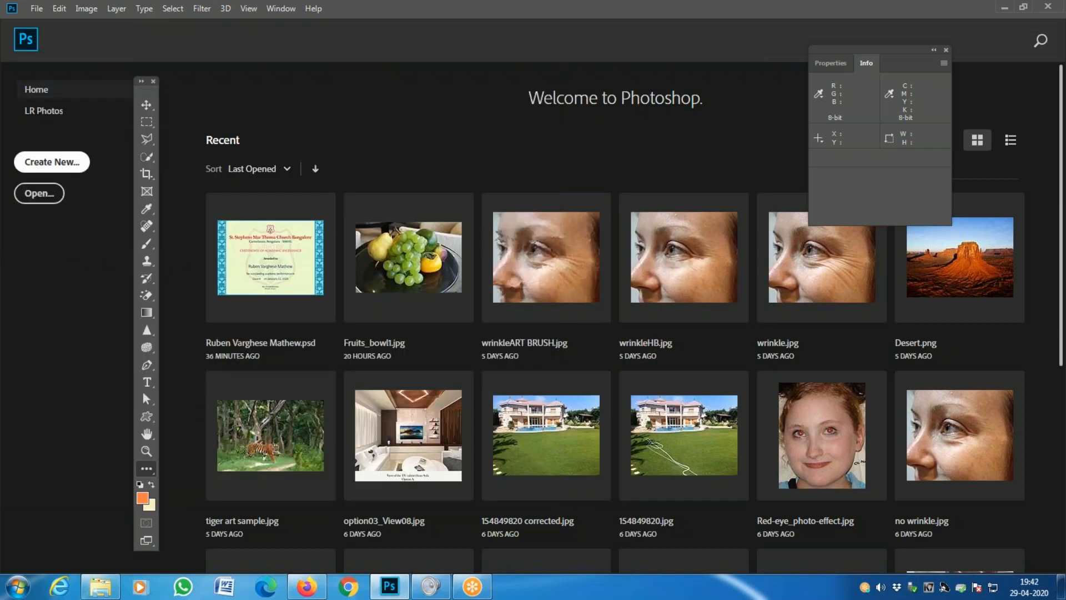
- Set the new page to 420 × 297 millimetres in landscape orientation
left_click(84, 162)
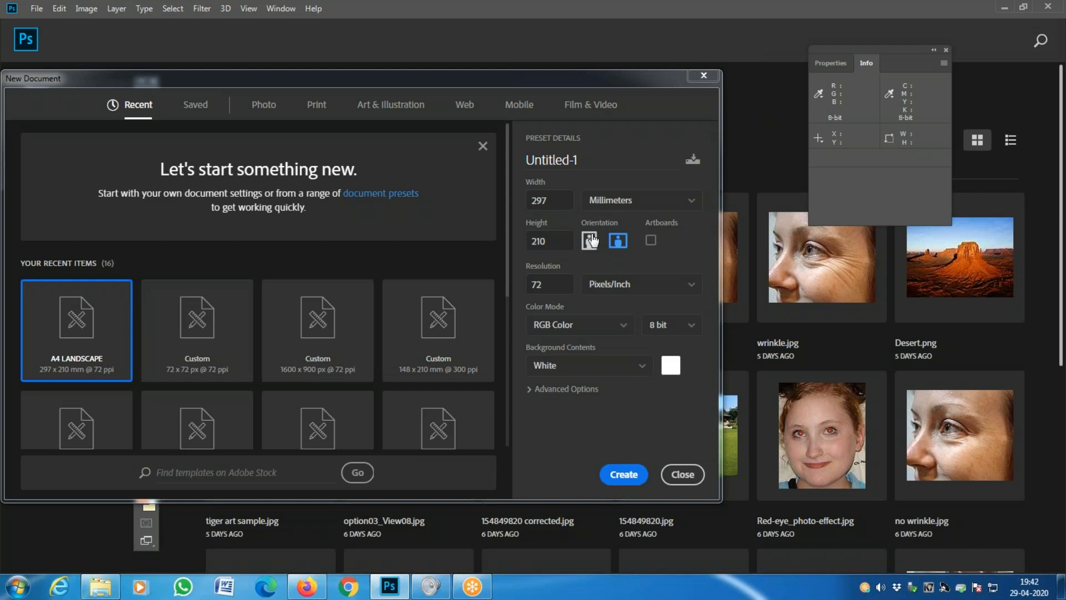
left_click(626, 205)
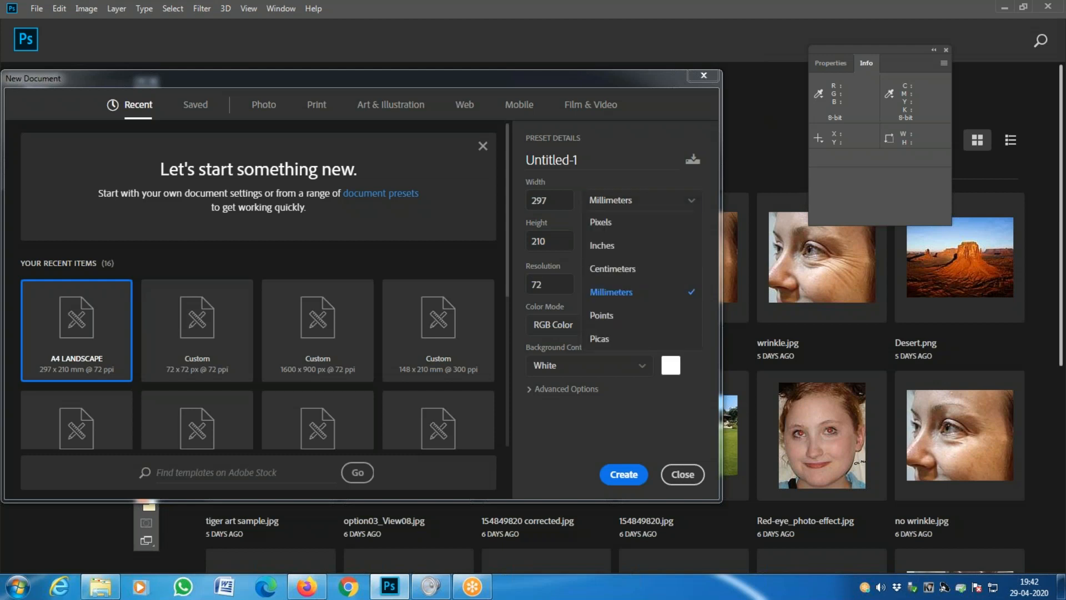
left_click(611, 289)
left_click_drag(570, 206, 529, 202)
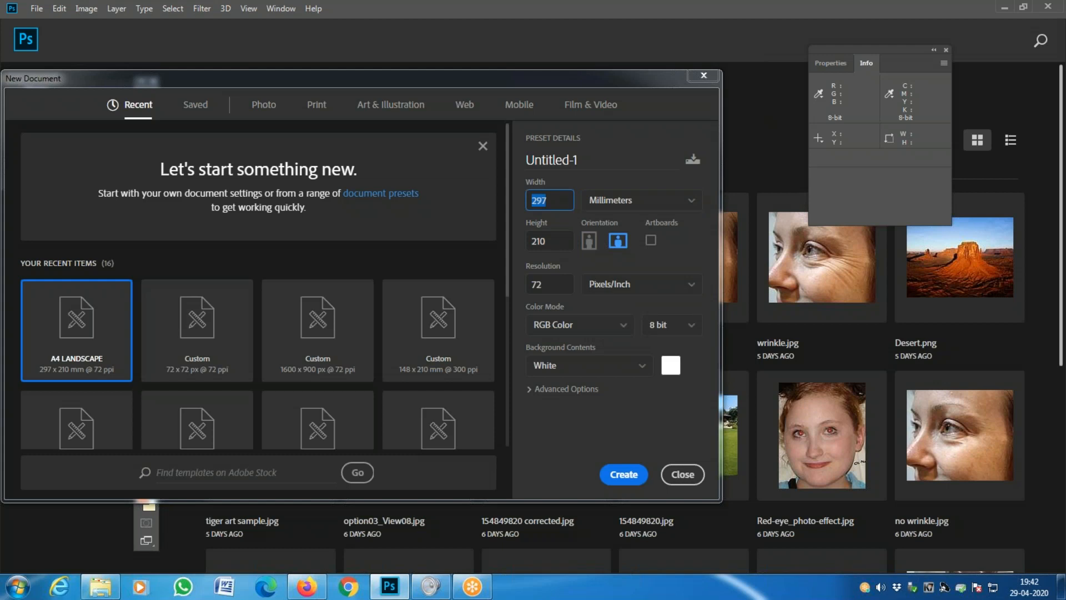
type("420")
key("Tab")
type("29")
key("Tab")
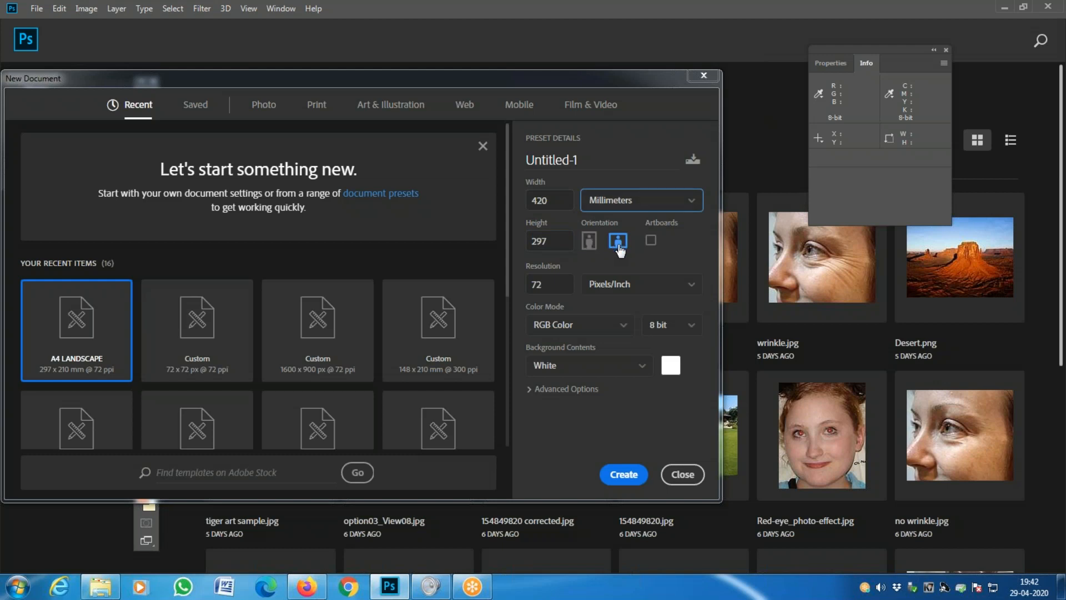
key("Tab")
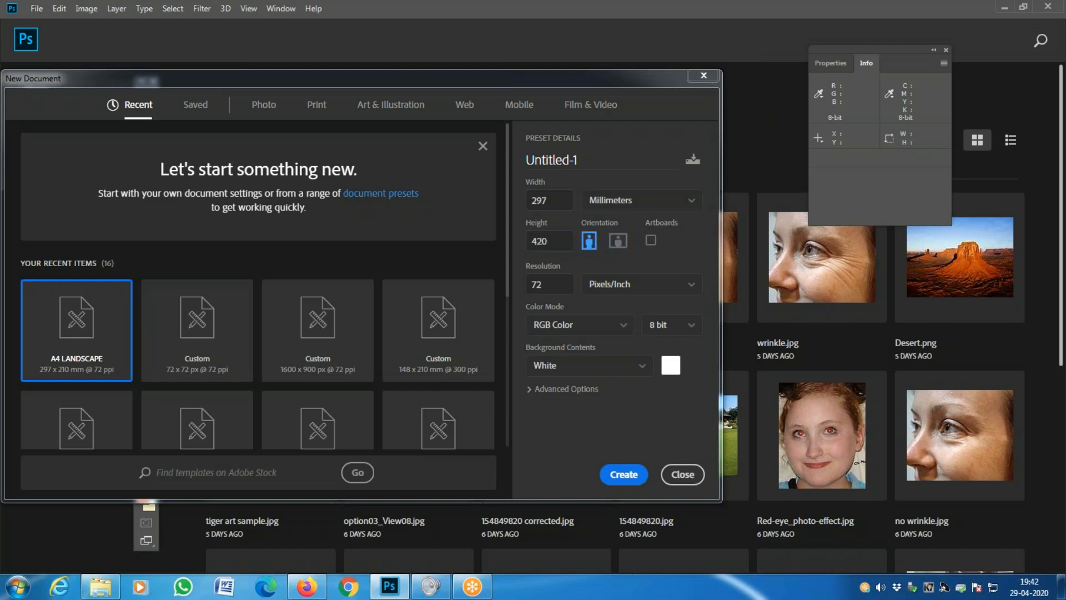
key("space")
left_click(619, 240)
- Set resolution to 300 pixels/inch and create the document
left_click(561, 284)
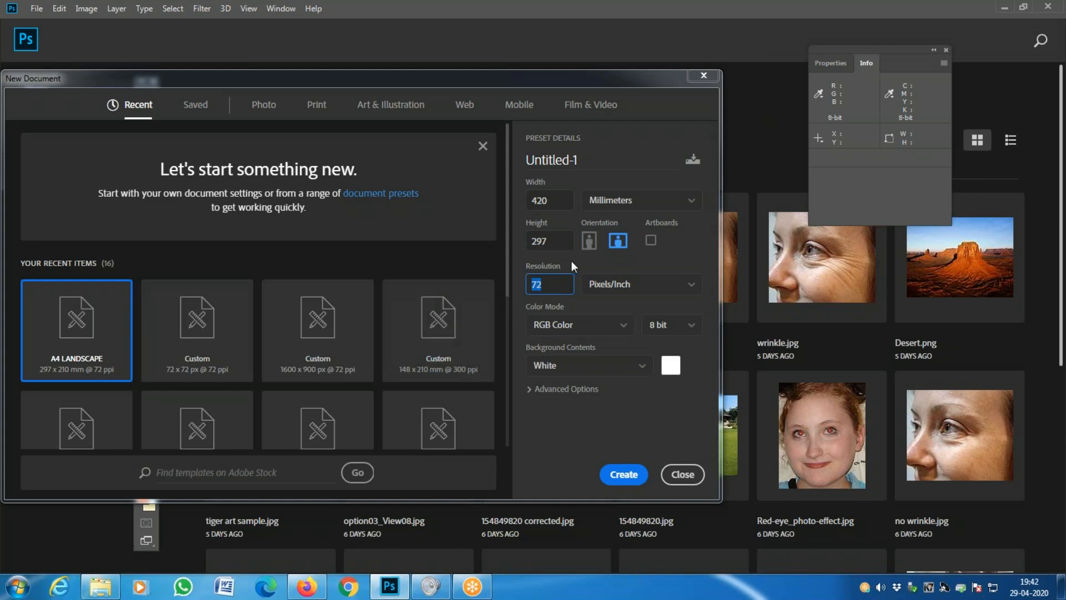
left_click(556, 286)
key("ctrl+a")
type("300")
left_click(623, 474)
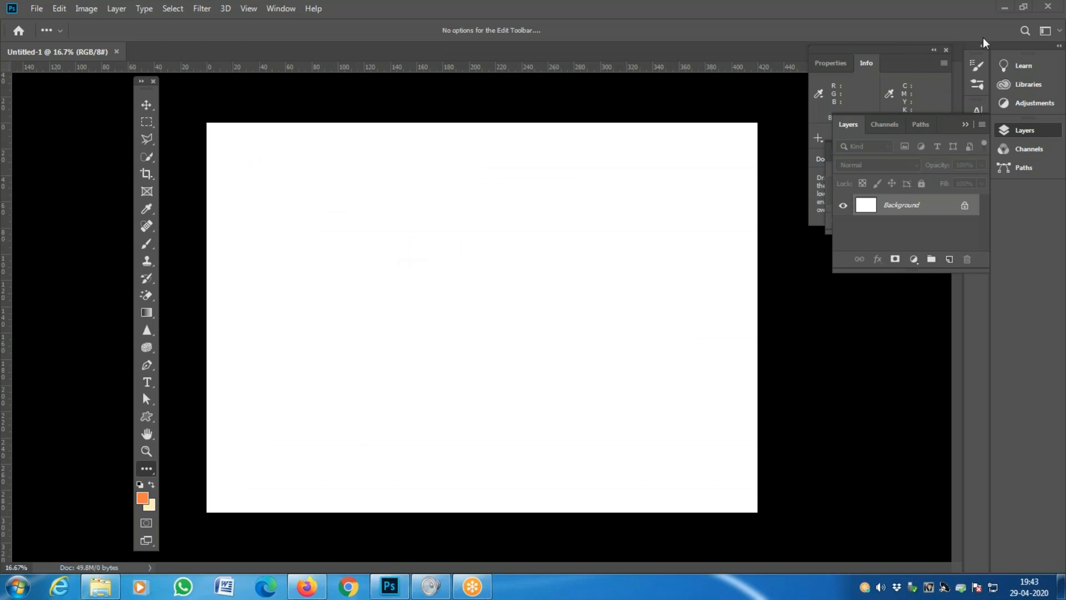
- Close Untitled-1 and recreate the 420 × 297 mm, 300 ppi document from File > New
left_click(117, 52)
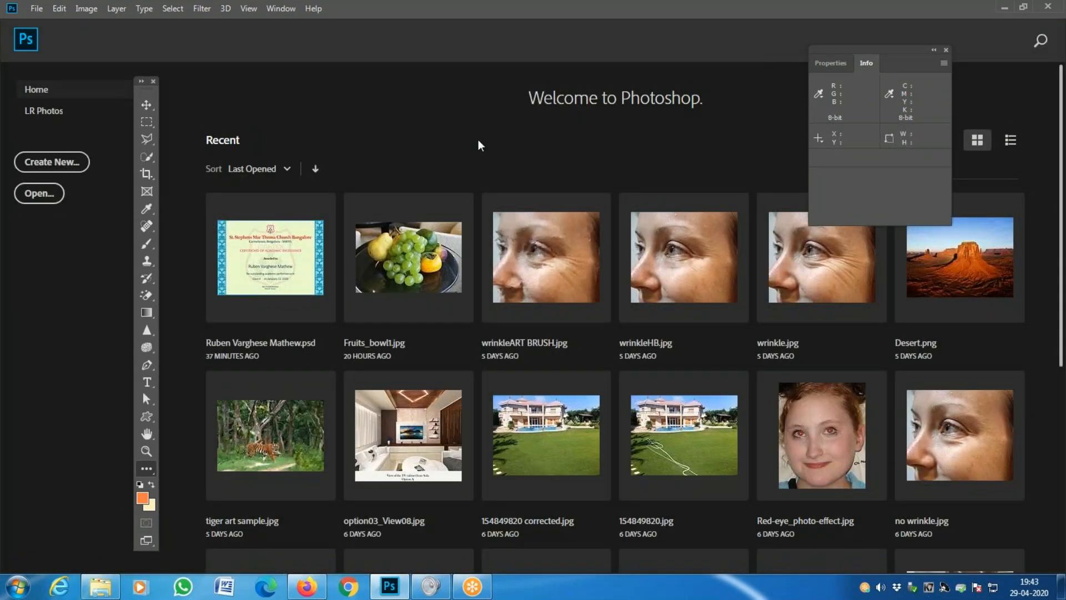
left_click(466, 262)
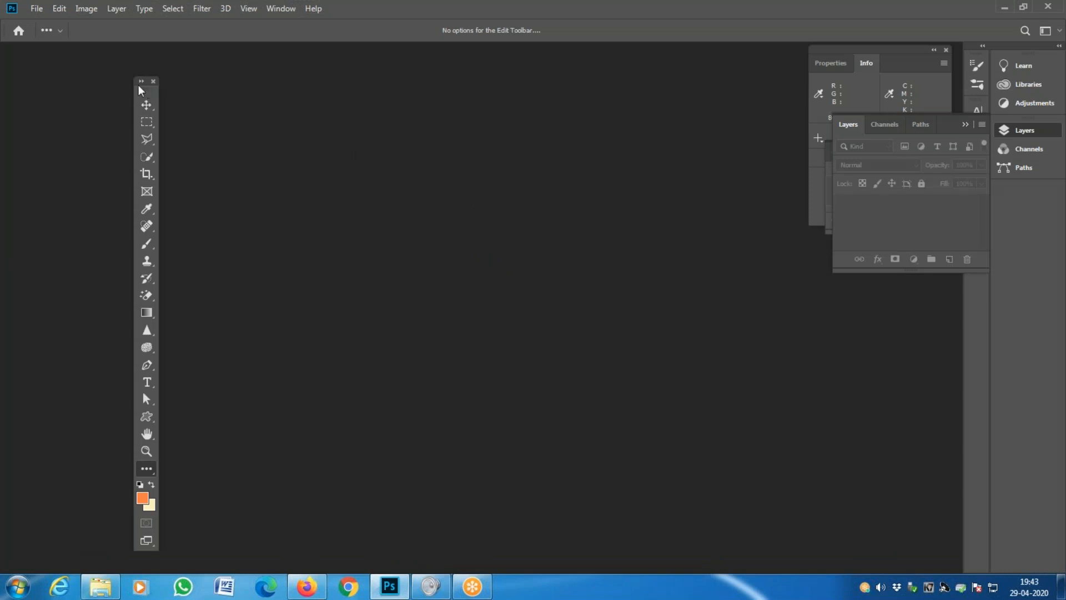
left_click(37, 10)
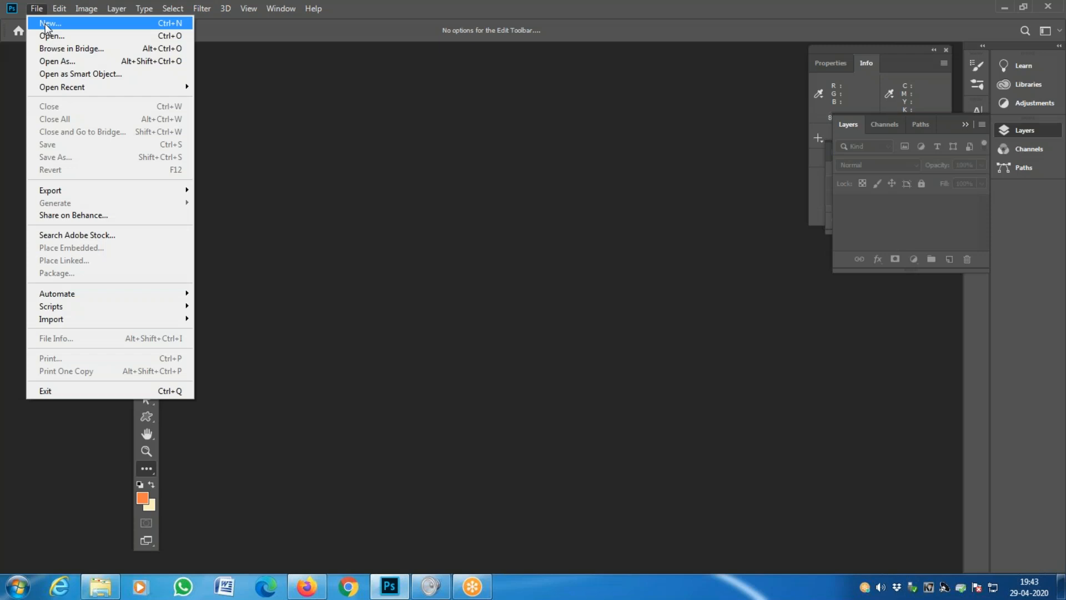
left_click(45, 24)
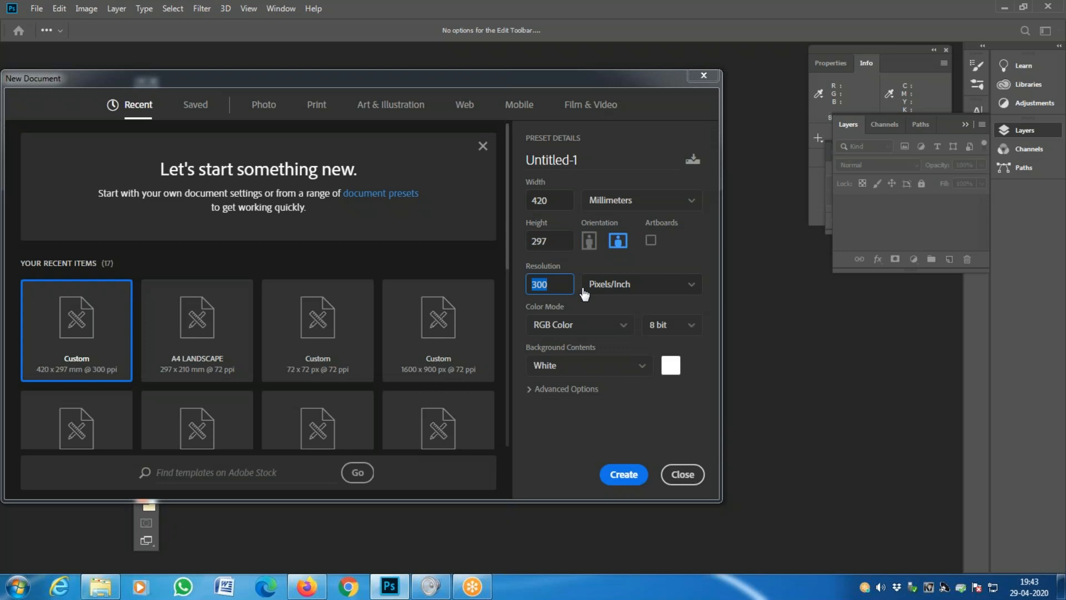
left_click(622, 475)
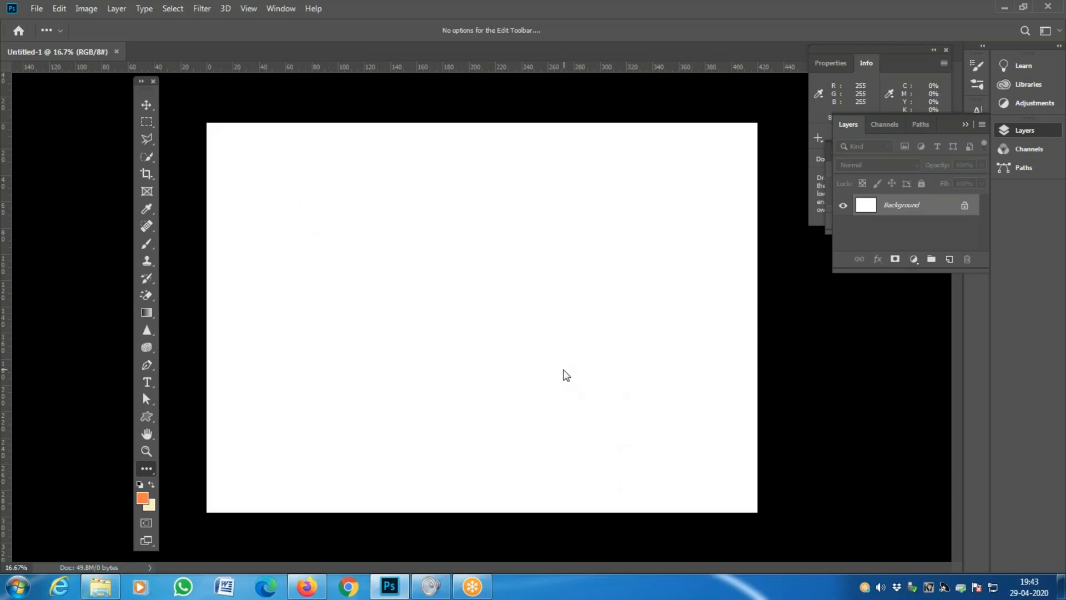
key("z")
left_click(502, 360)
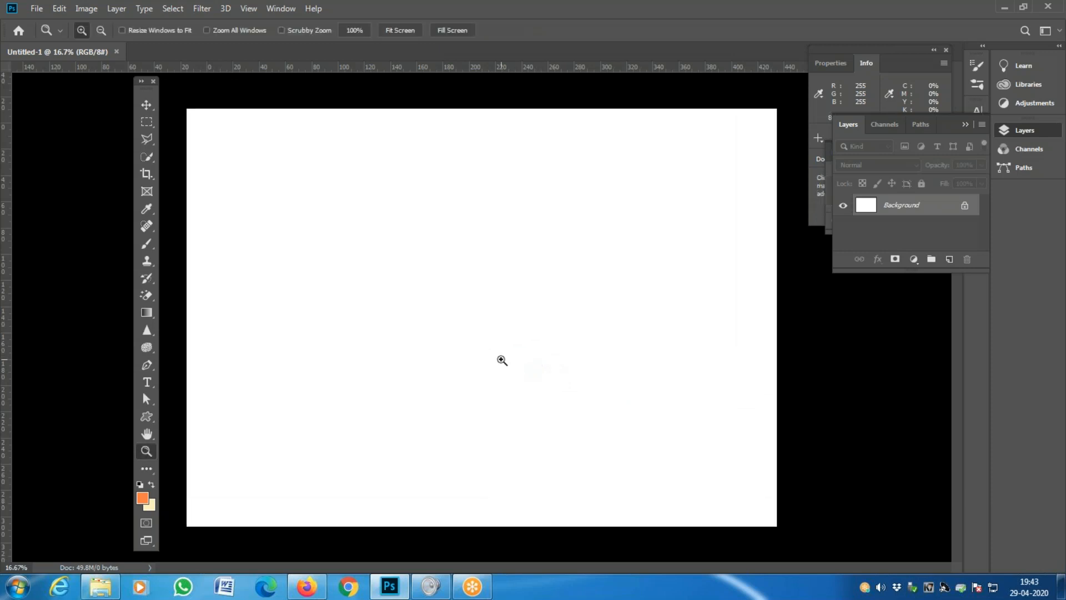
left_click(502, 360, "alt")
key("space")
left_click_drag(457, 207, 428, 283)
key("space")
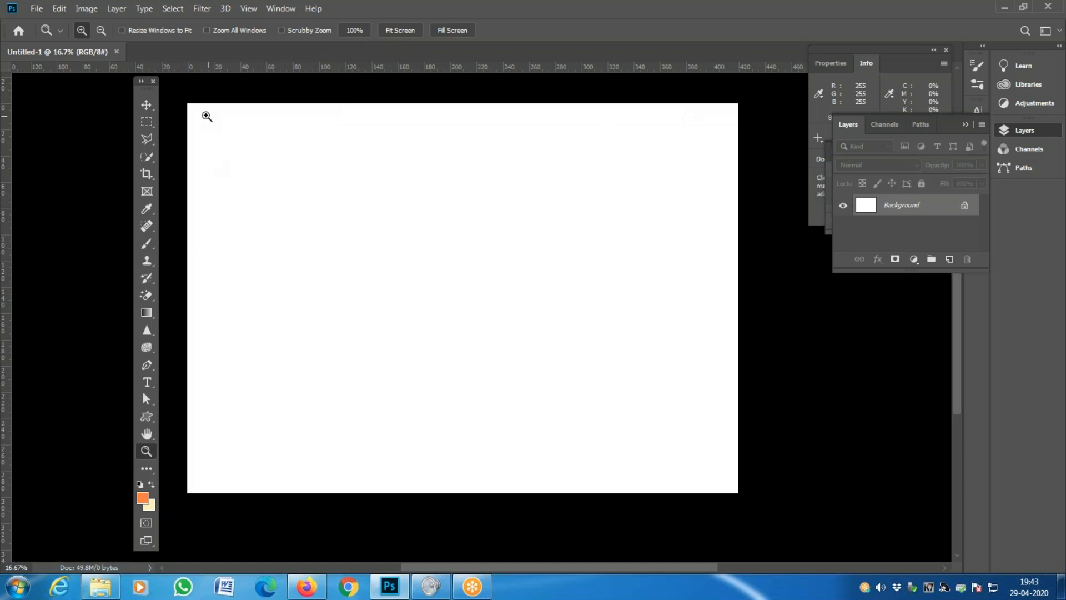
left_click(209, 100)
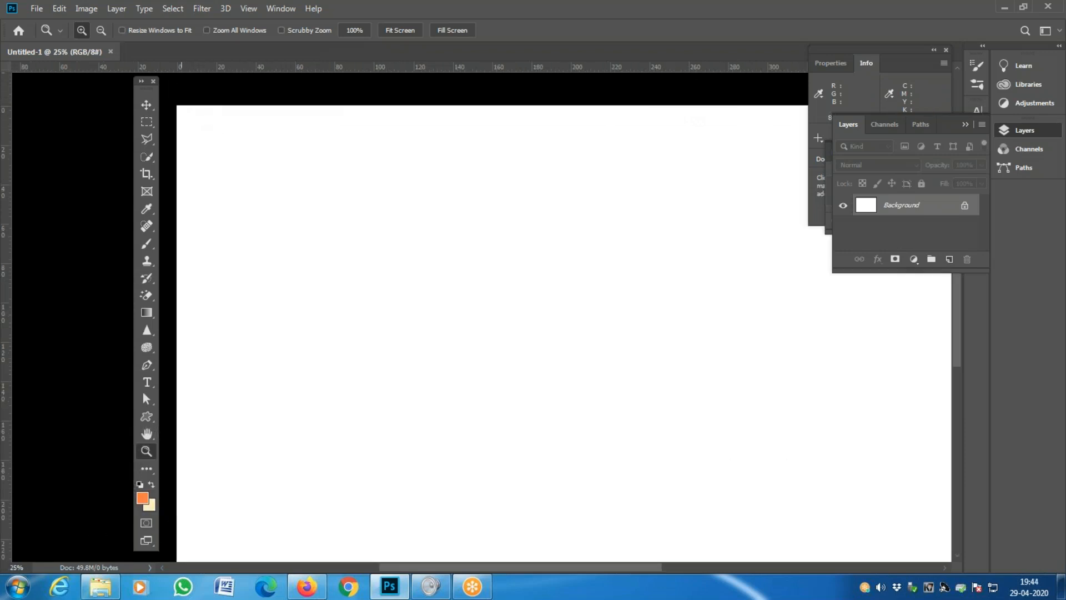
right_click(226, 67)
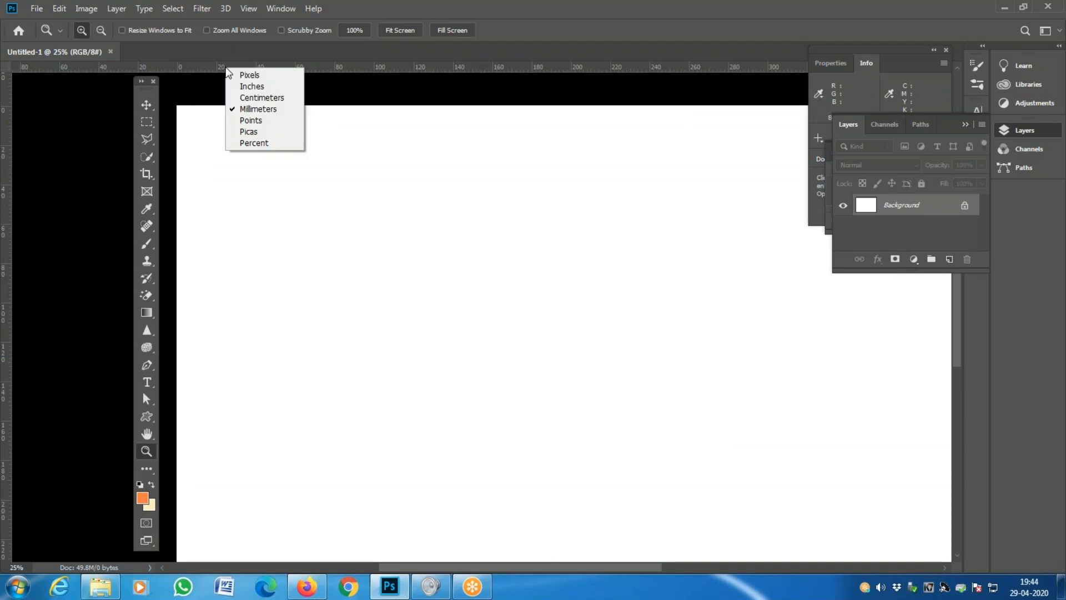
right_click(9, 122)
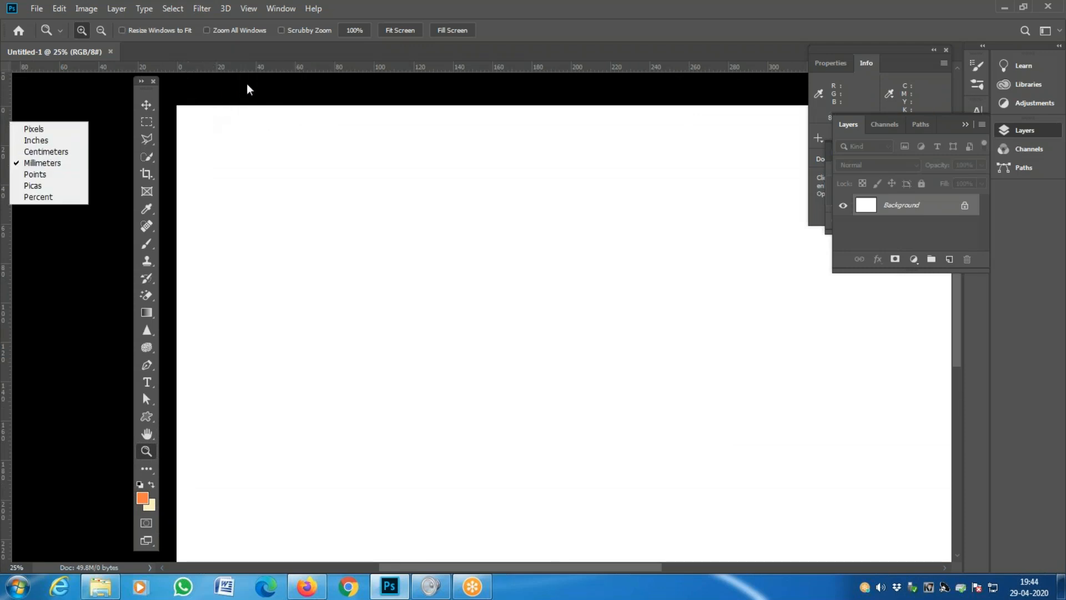
left_click(562, 134)
key("space")
left_click_drag(573, 143, 259, 162)
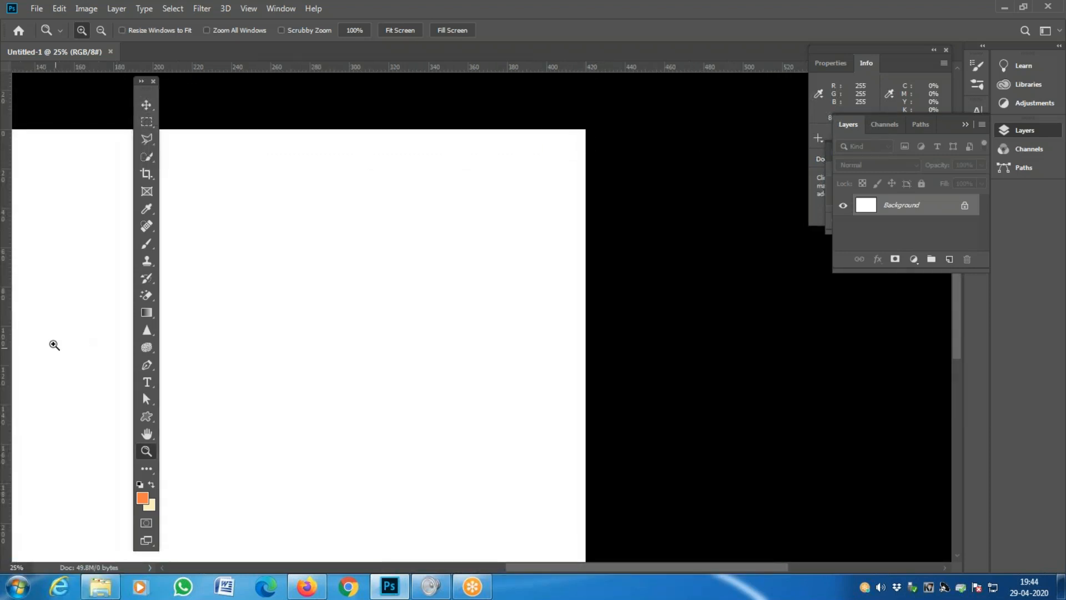
- Add a vertical guide at the right page edge and a horizontal guide at the bottom, then zoom out
left_click_drag(5, 255, 586, 275)
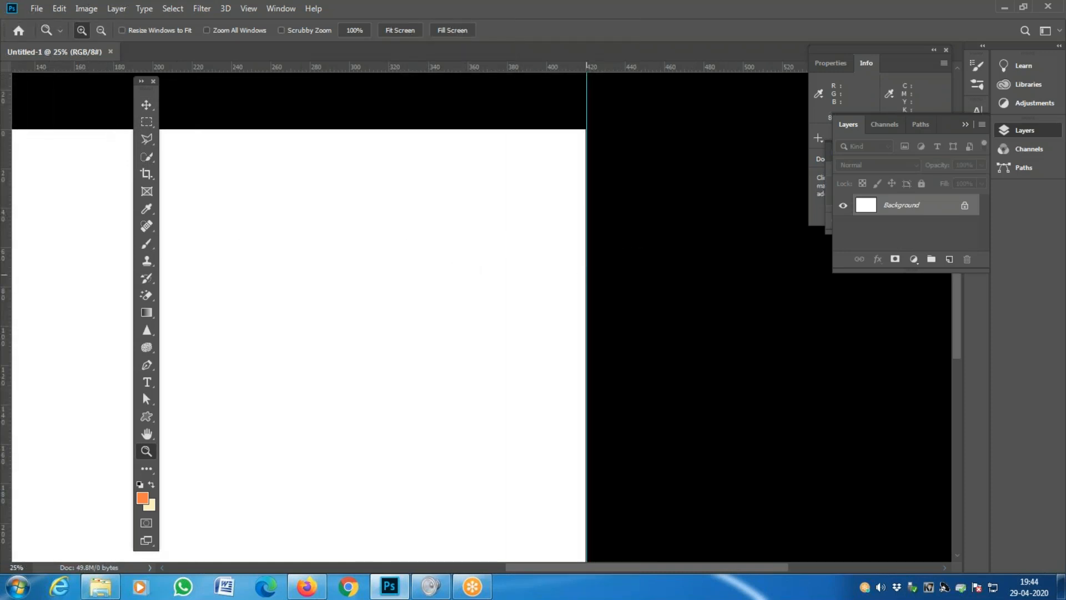
key("space")
left_click_drag(320, 287, 702, 237)
mouse_move(435, 279)
left_mouse_down()
mouse_move(507, 318)
mouse_move(400, 326)
mouse_move(311, 284)
mouse_move(434, 303)
mouse_move(433, 285)
left_mouse_up()
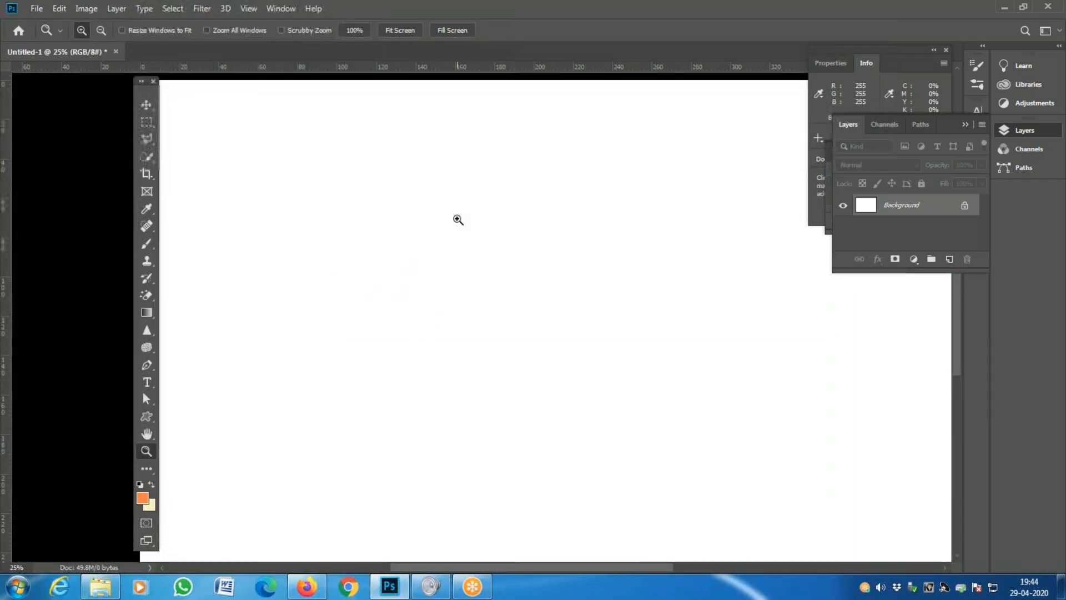
left_click_drag(318, 465, 324, 285)
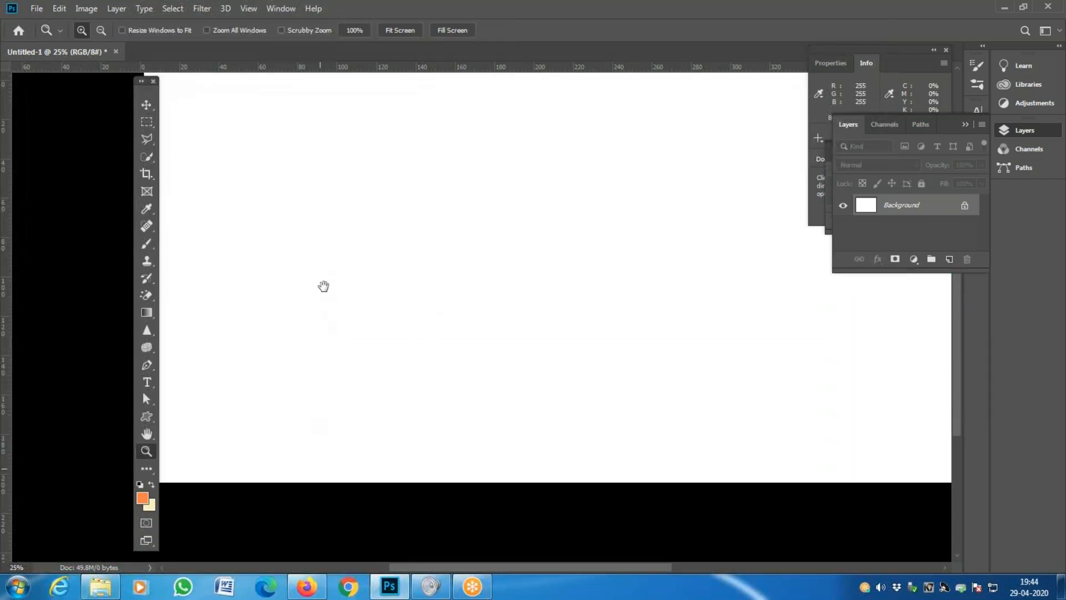
left_click_drag(367, 69, 354, 482)
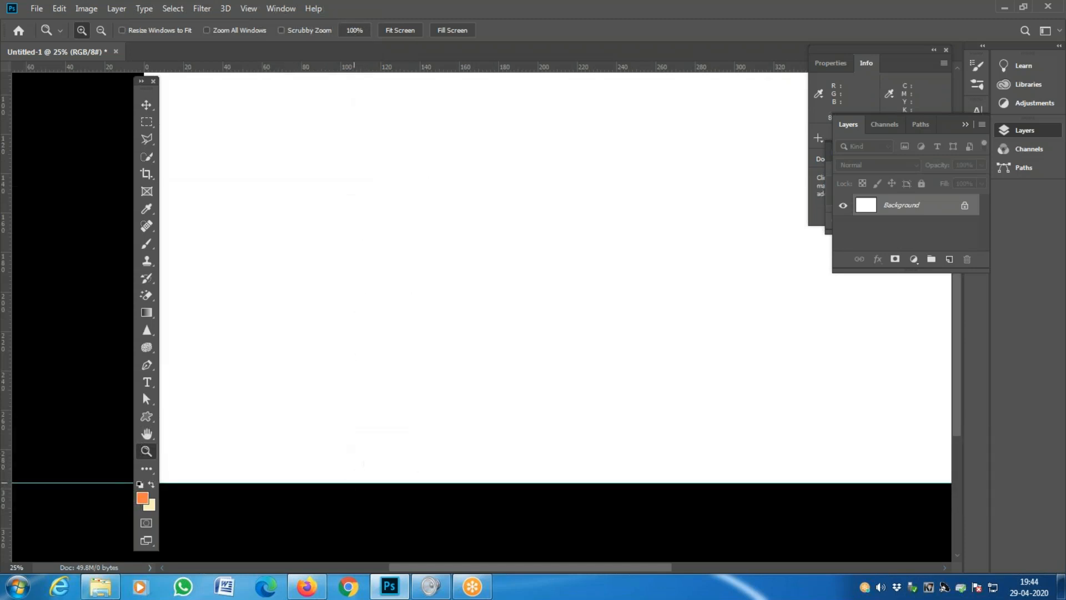
left_click(14, 494)
left_click(14, 494)
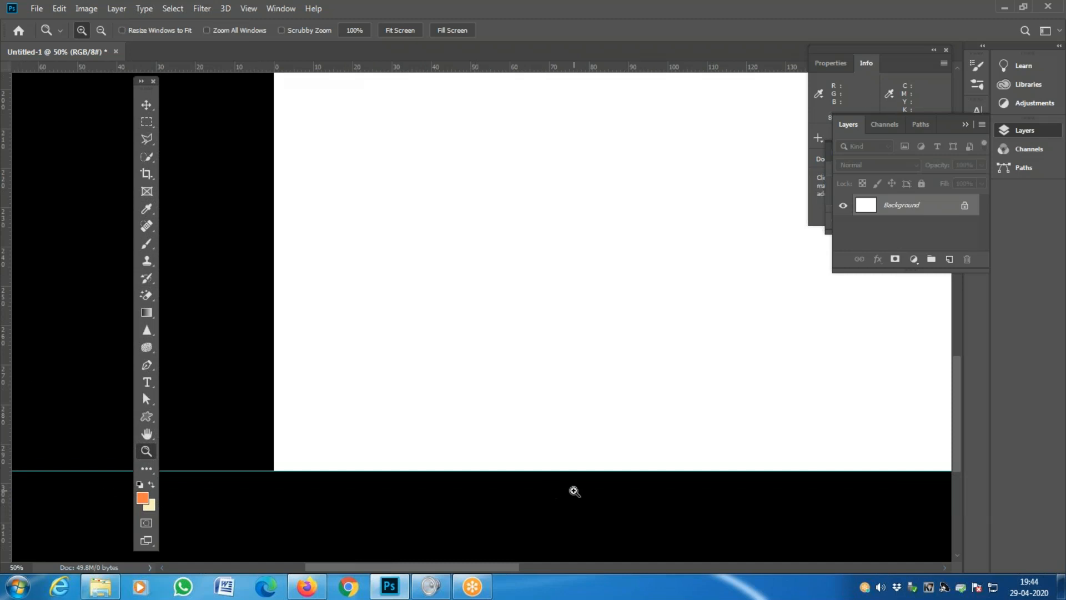
mouse_move(245, 67)
left_mouse_down()
mouse_move(260, 361)
mouse_move(231, 488)
mouse_move(199, 487)
mouse_move(197, 443)
mouse_move(185, 473)
mouse_move(326, 488)
mouse_move(253, 47)
mouse_move(253, 60)
left_mouse_up()
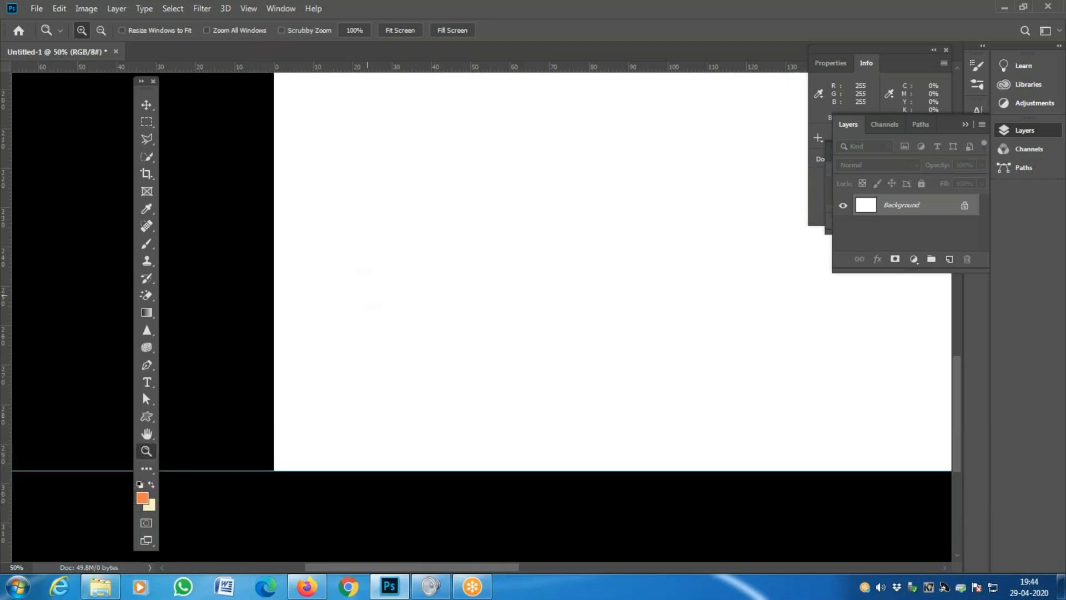
key("ctrl+minus")
key("ctrl+minus")
key("ctrl+minus")
key("Tab")
key("Tab")
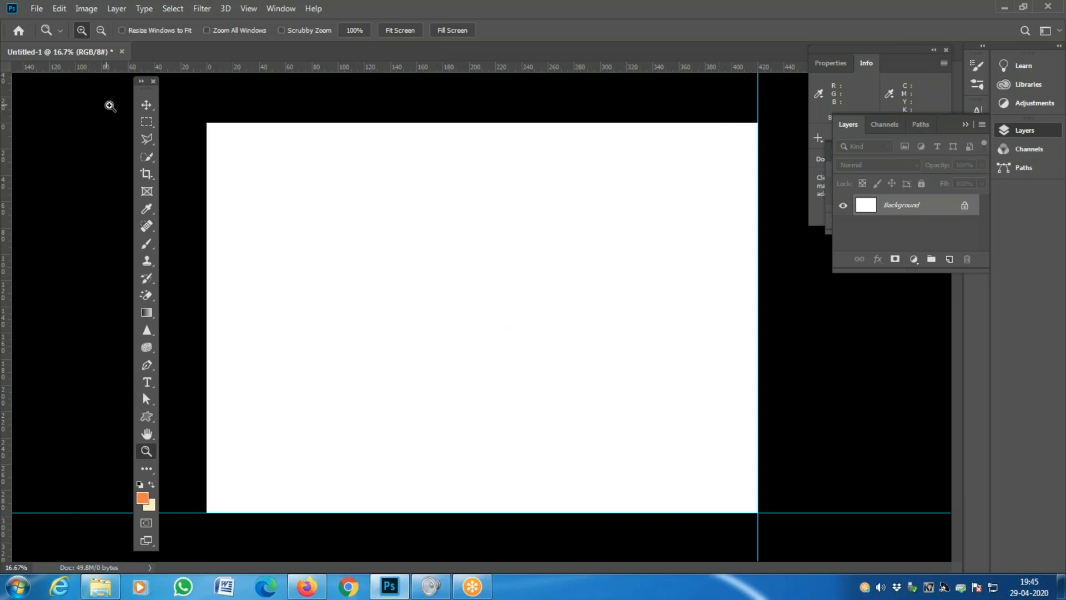
- Drag the right and bottom guides off the page while checking the ruler units
left_click(148, 107)
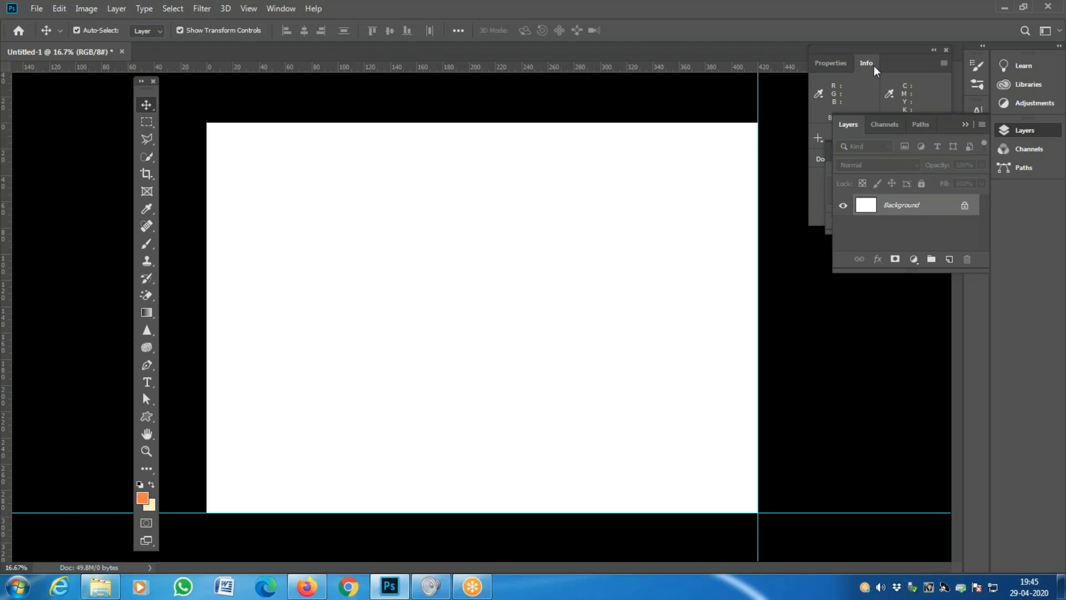
right_click(327, 69)
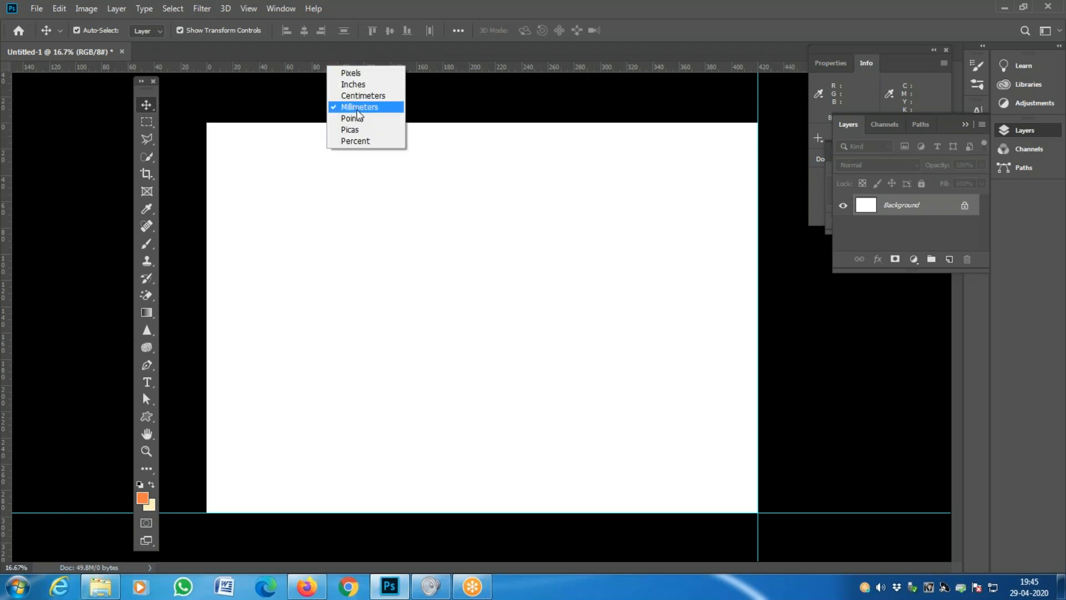
right_click(11, 140)
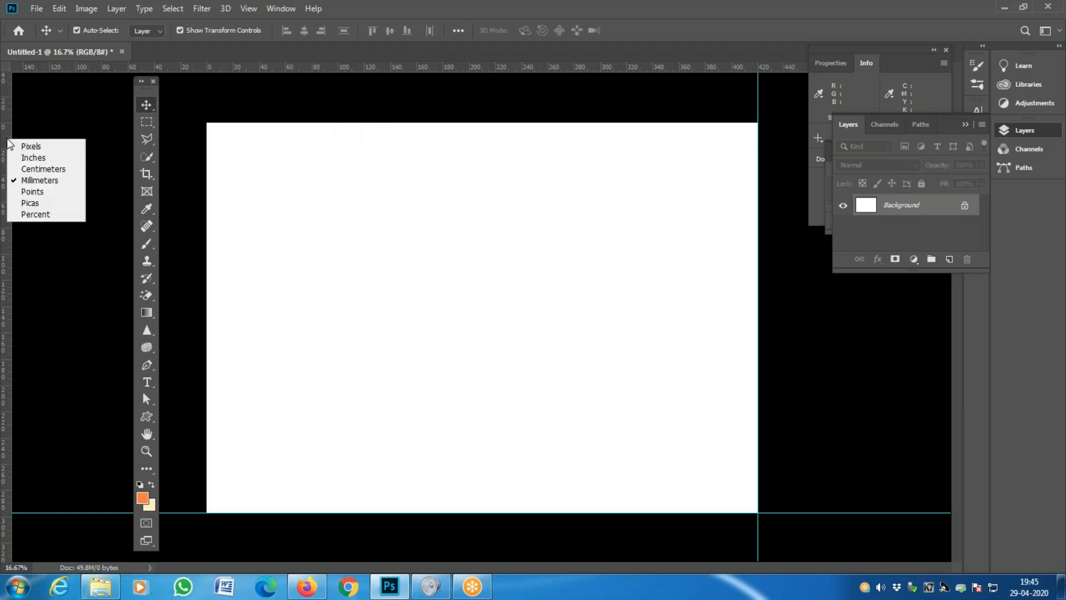
left_click(762, 113)
left_click_drag(759, 106, 5, 108)
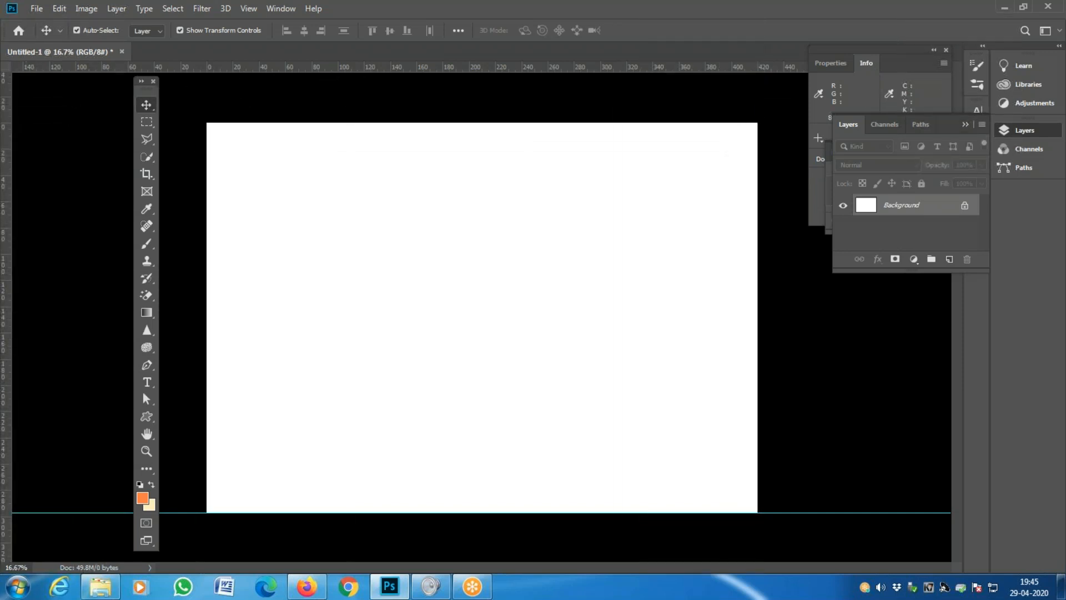
left_click_drag(83, 512, 224, 69)
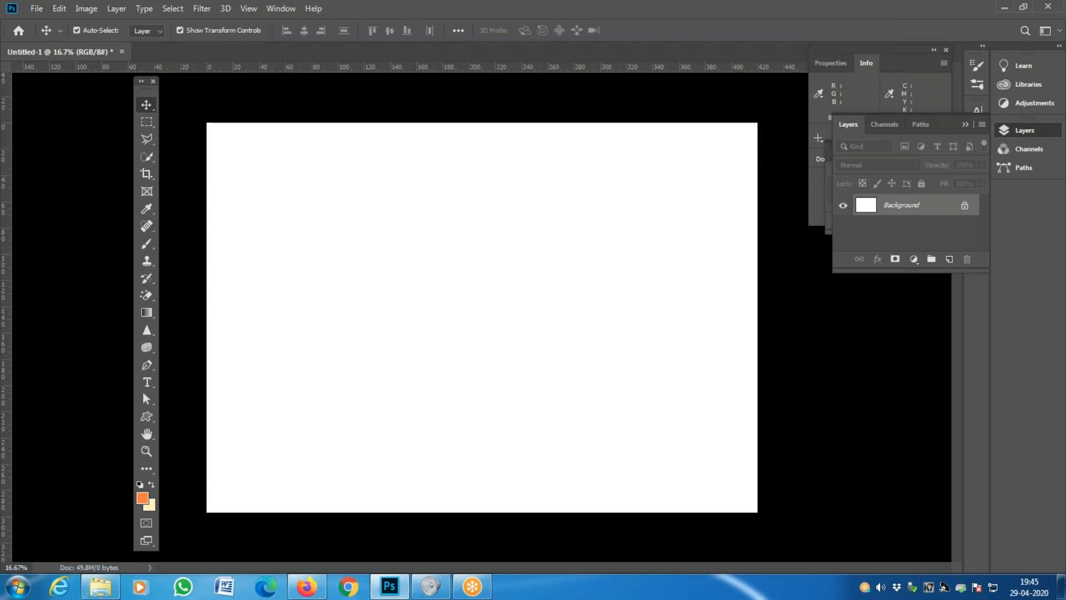
right_click(254, 65)
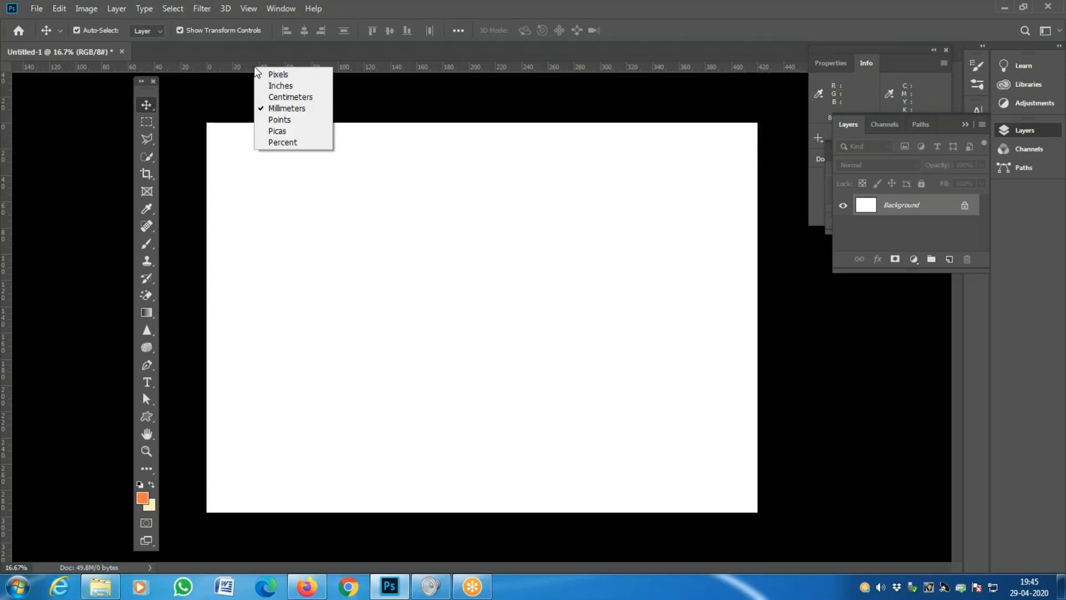
left_click(279, 88)
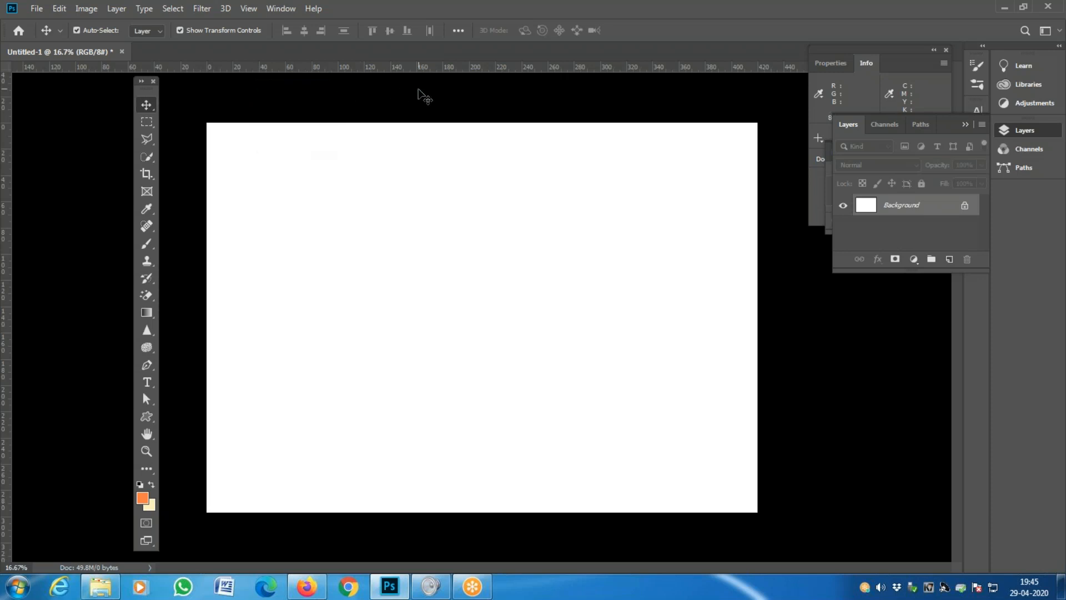
right_click(341, 67)
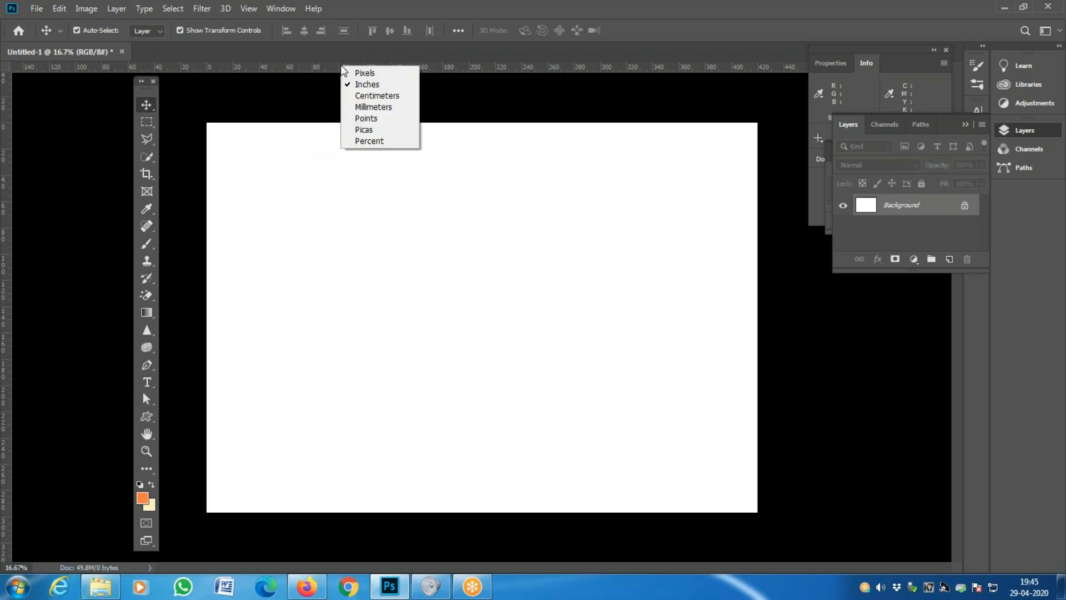
left_click(356, 89)
- Set the top and side rulers to millimetres, then zoom out and recentre the page
key("z")
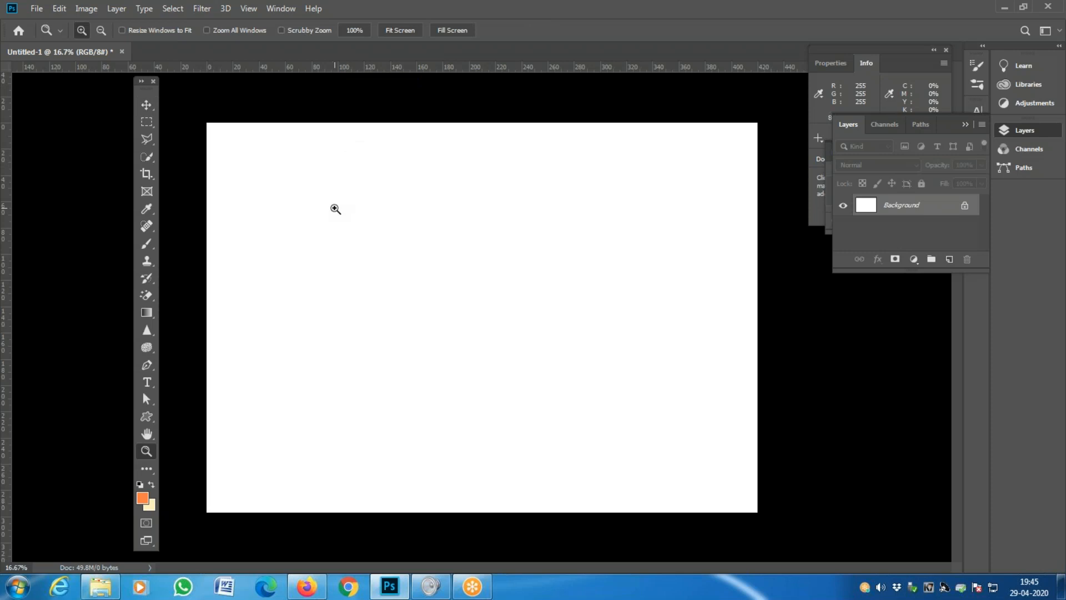
left_click(334, 208)
key("space")
left_click_drag(483, 170, 279, 239)
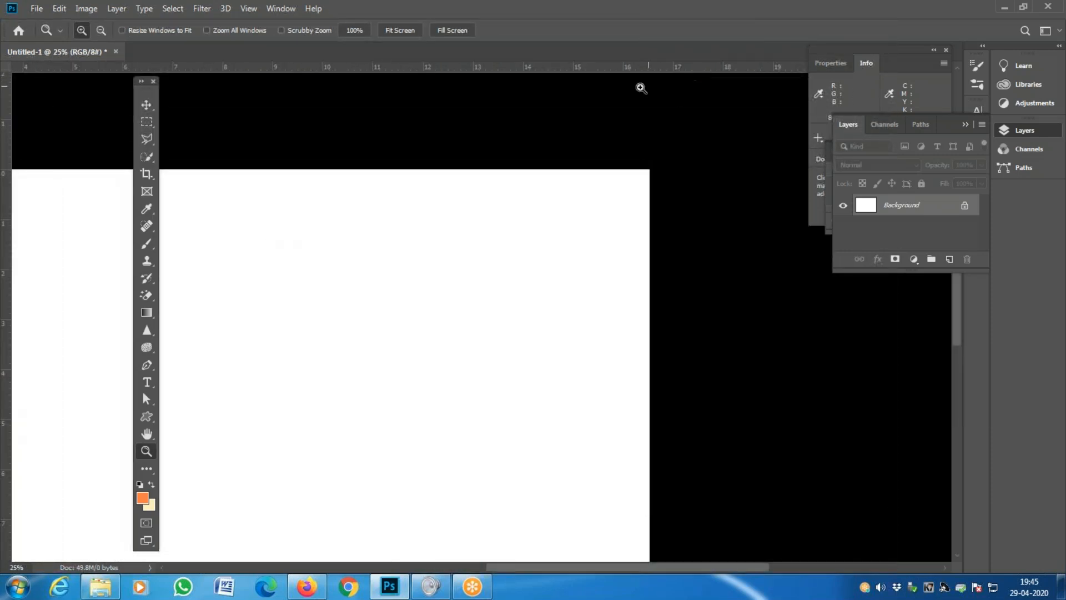
right_click(579, 69)
left_click(604, 109)
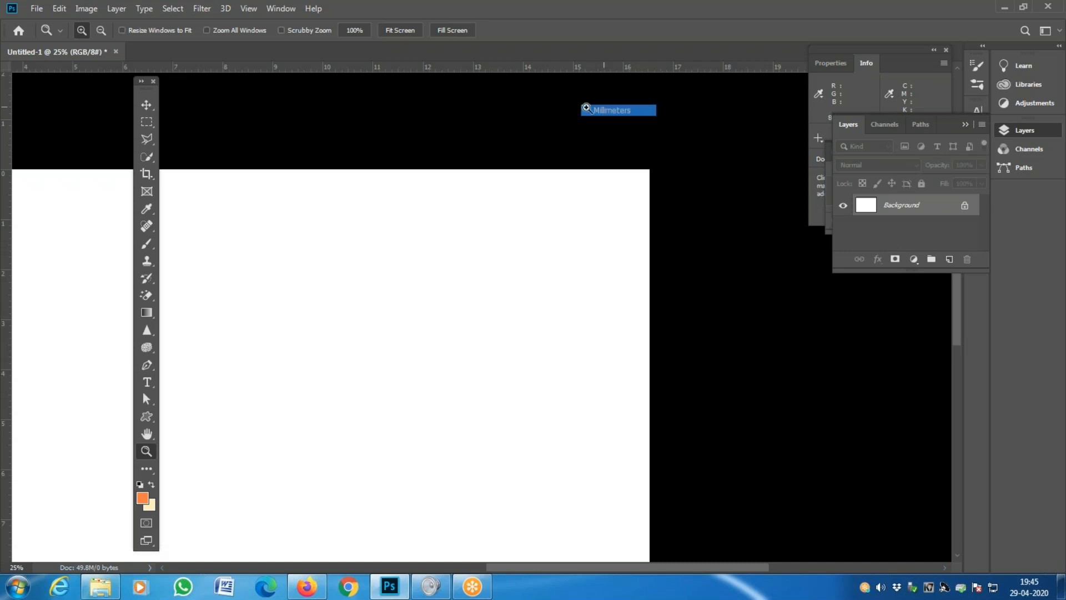
right_click(10, 147)
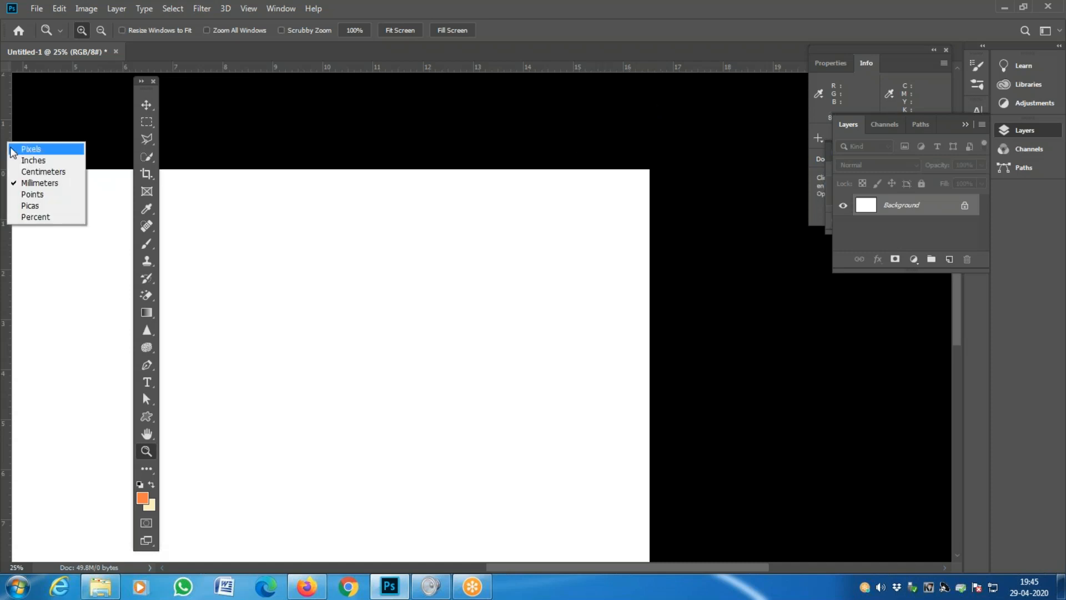
left_click(28, 184)
left_click(337, 193, "alt")
left_click(337, 193, "alt")
left_click_drag(366, 434, 183, 152)
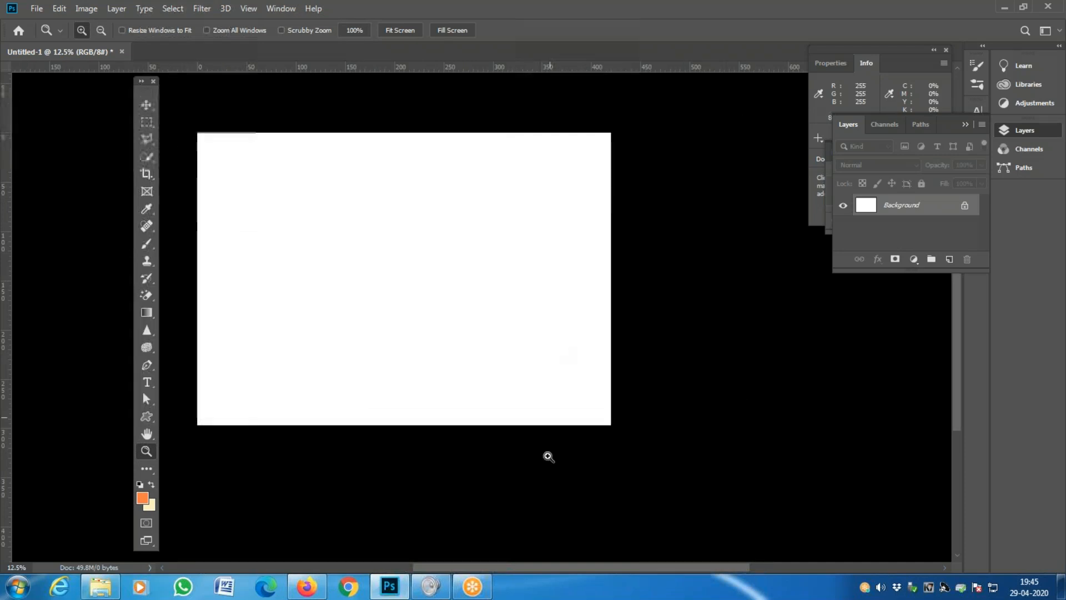
key("Tab")
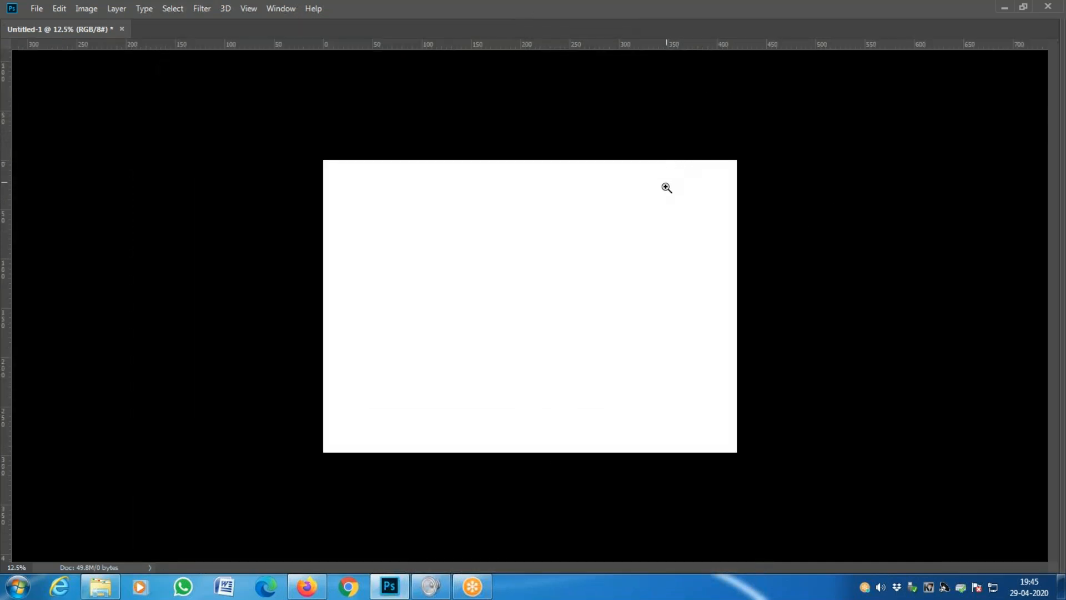
key("Tab")
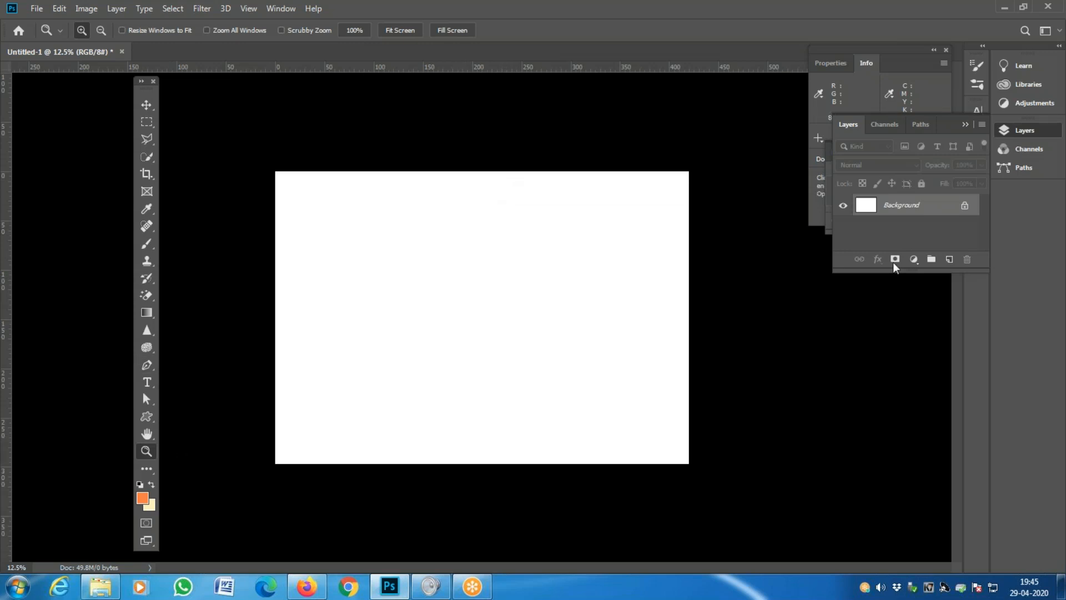
left_click(290, 10)
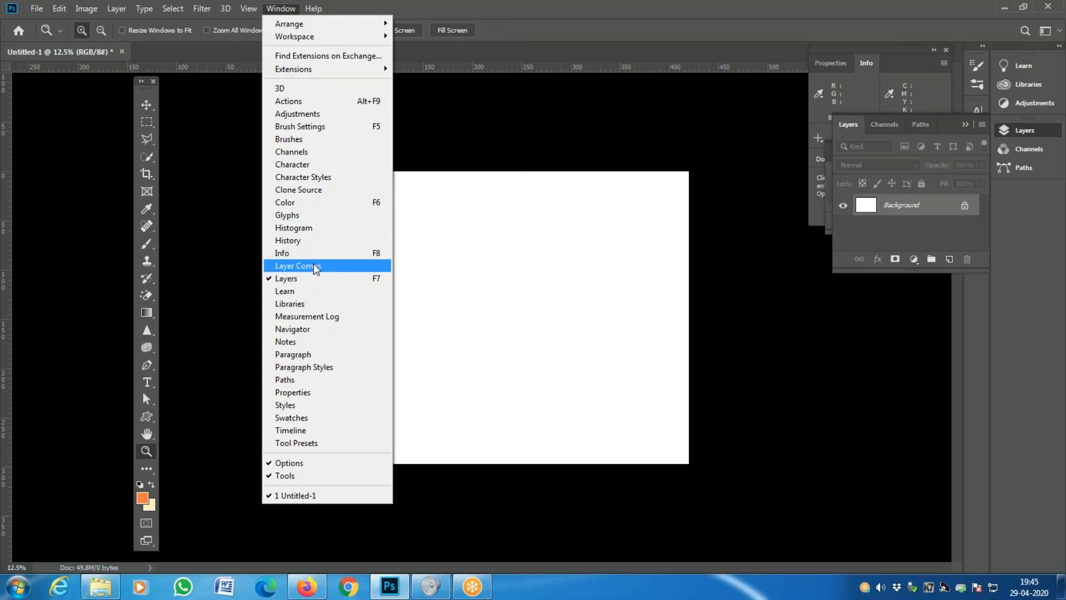
left_click(982, 16)
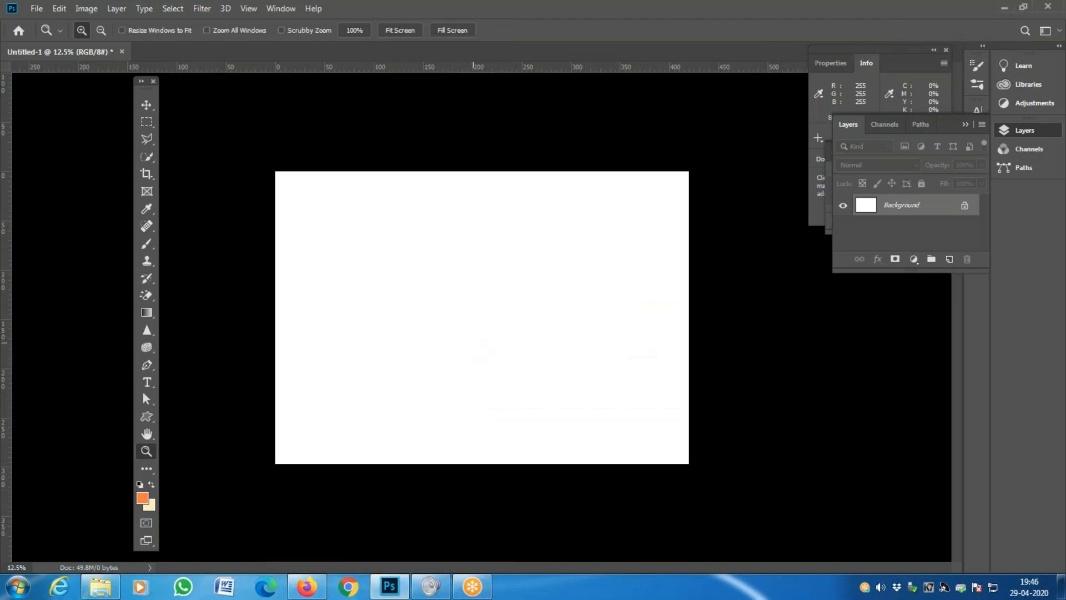
left_click(484, 345)
left_click(450, 345, "alt")
left_click(39, 10)
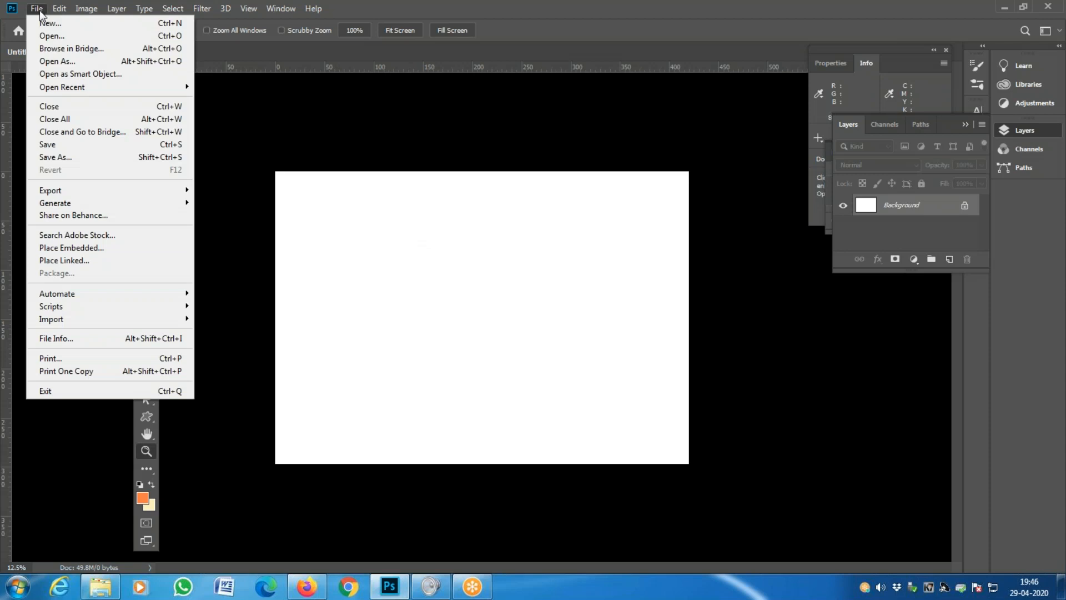
left_click(39, 10)
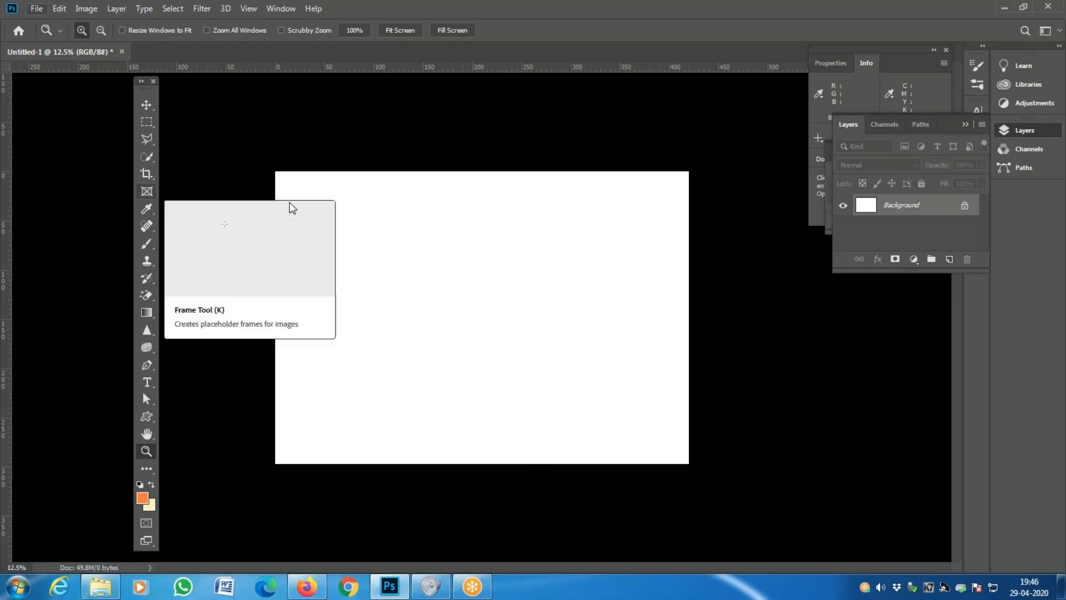
- Draw frames at upper left and lower right with the Frame tool, then select Frame 1
left_click(148, 191)
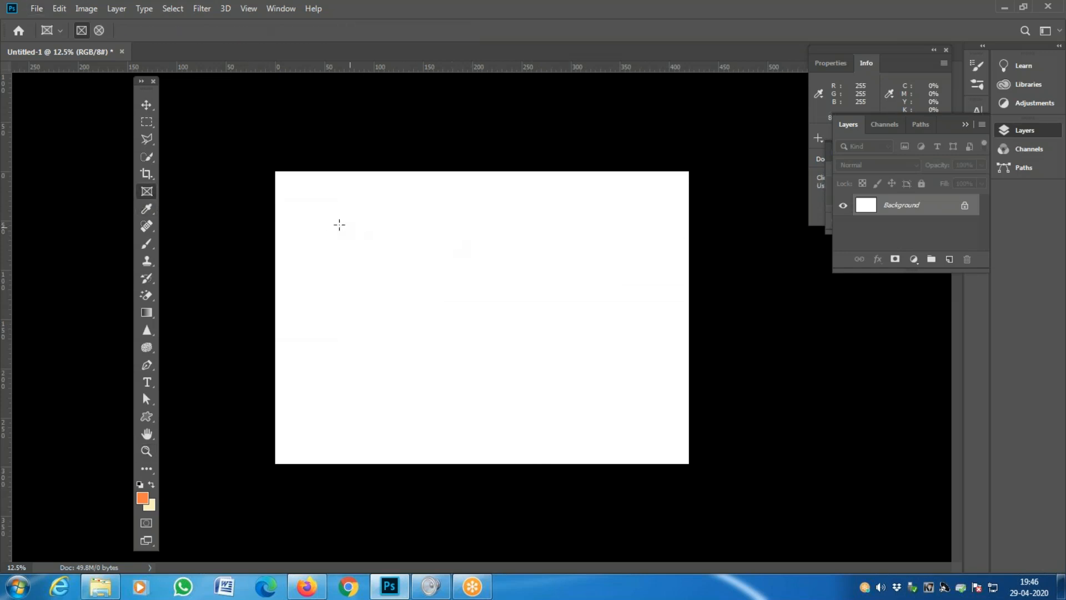
left_click_drag(317, 204, 486, 329)
left_click_drag(540, 356, 660, 441)
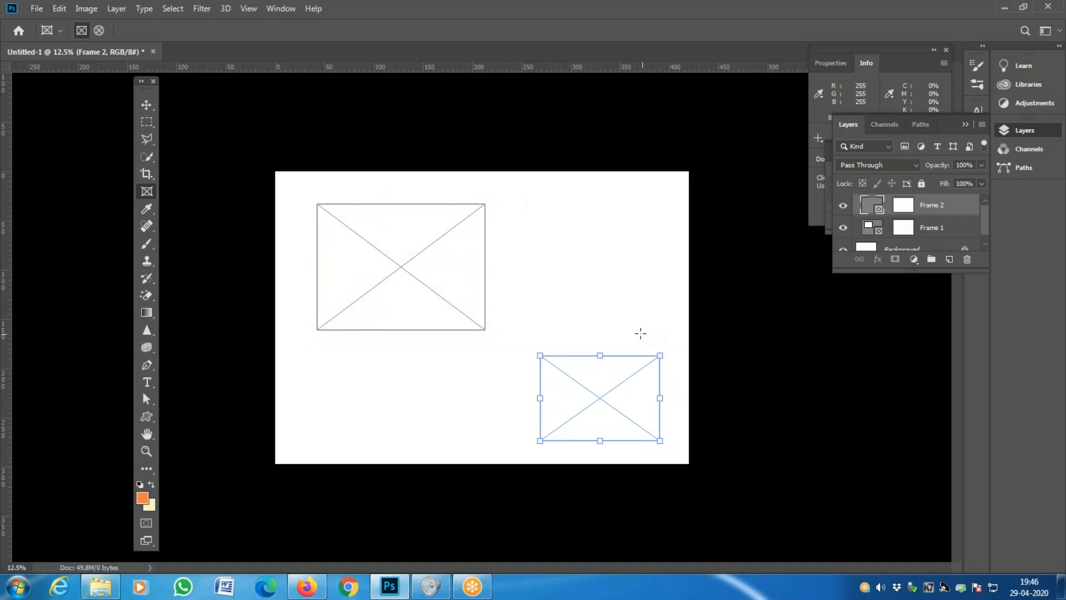
key("ctrl+z")
key("ctrl+z")
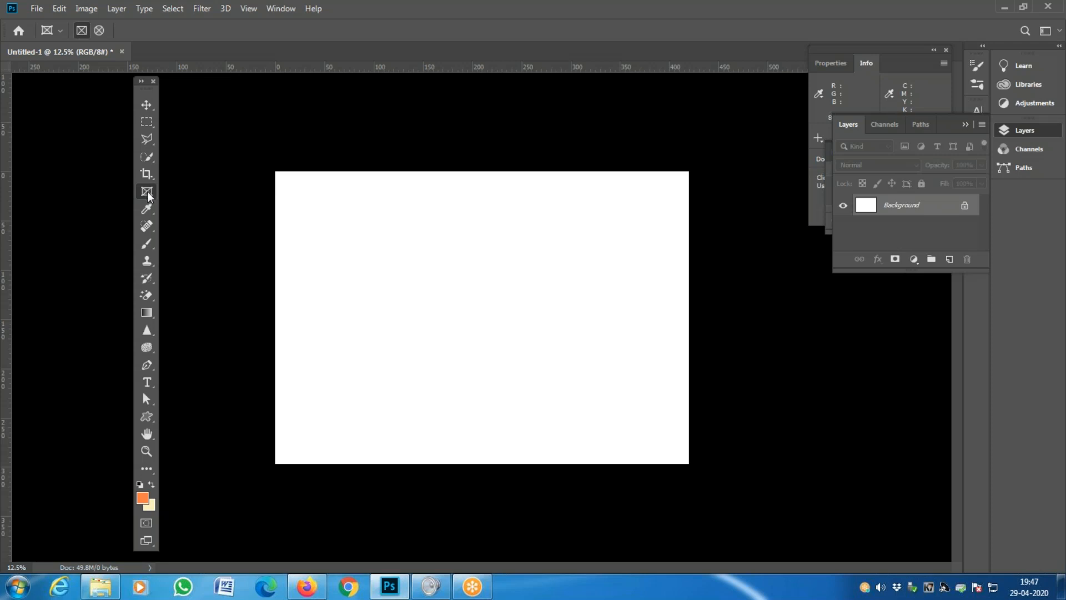
left_click_drag(296, 183, 676, 448)
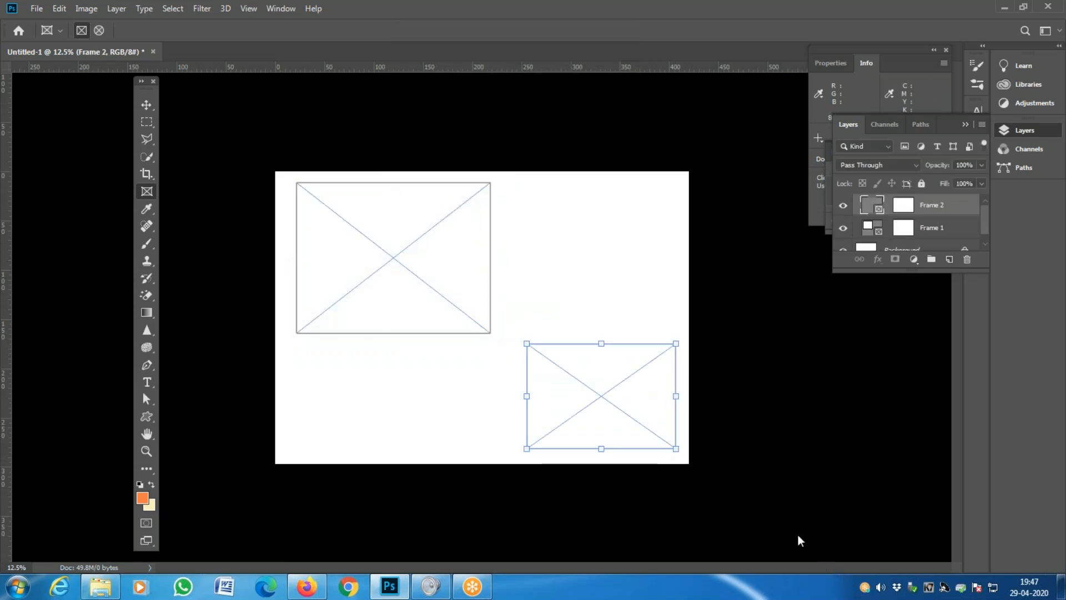
left_click(349, 242)
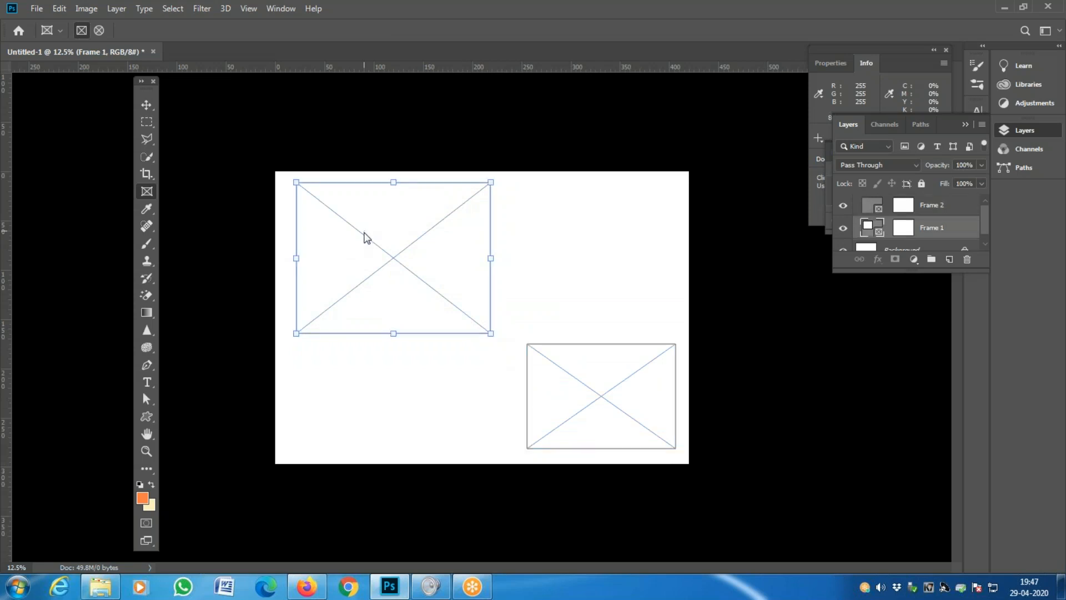
left_click(36, 8)
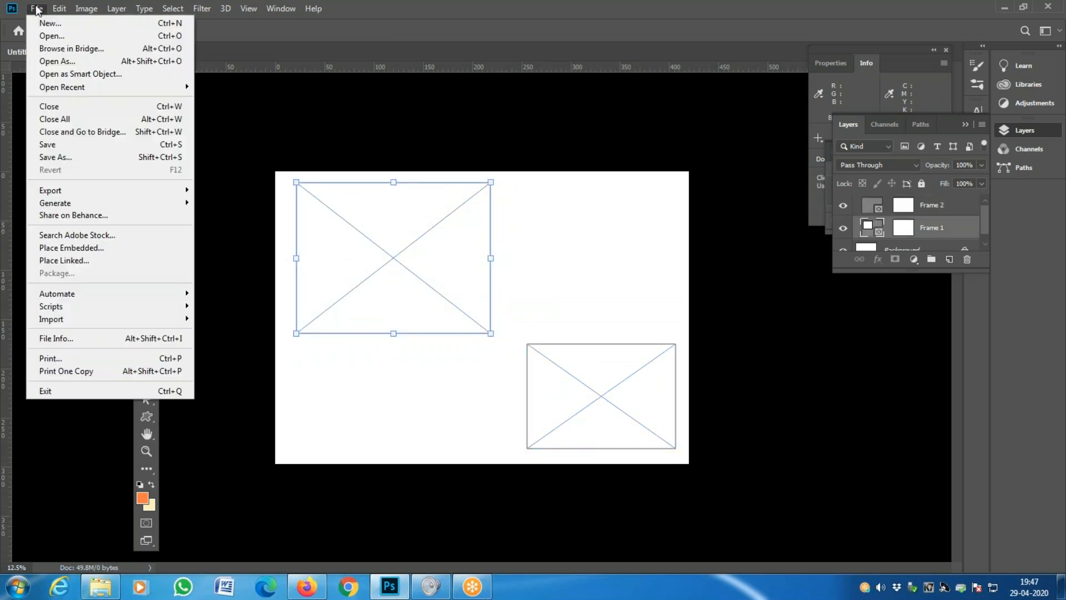
- Embed the third house photo from CLASS 16 into Frame 1 and nudge it into position
left_click(68, 249)
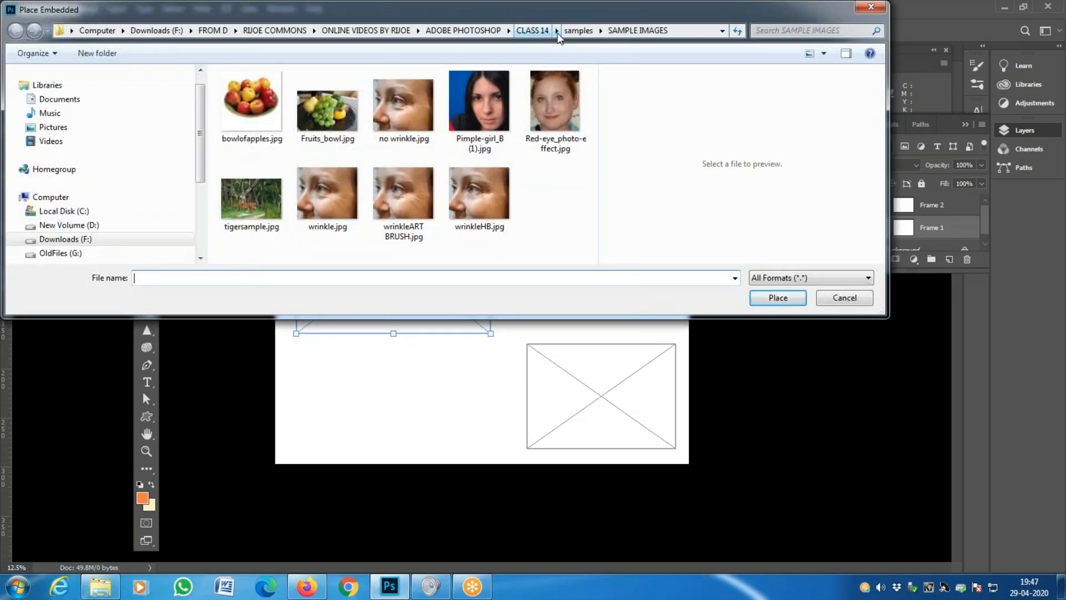
left_click(533, 32)
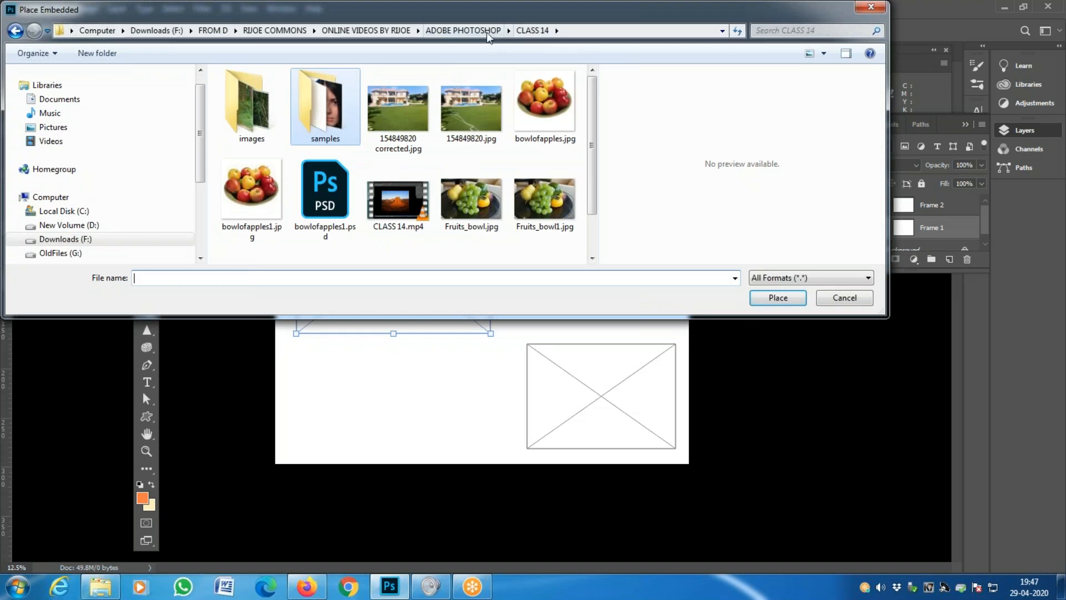
left_click(463, 30)
left_click(266, 149)
double_click(266, 149)
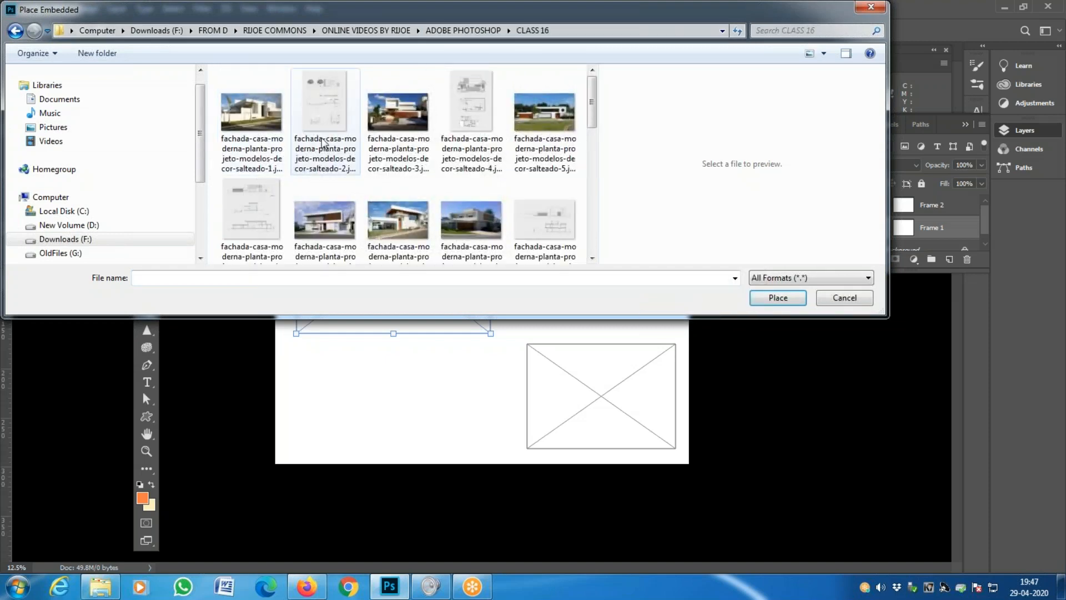
left_click(396, 117)
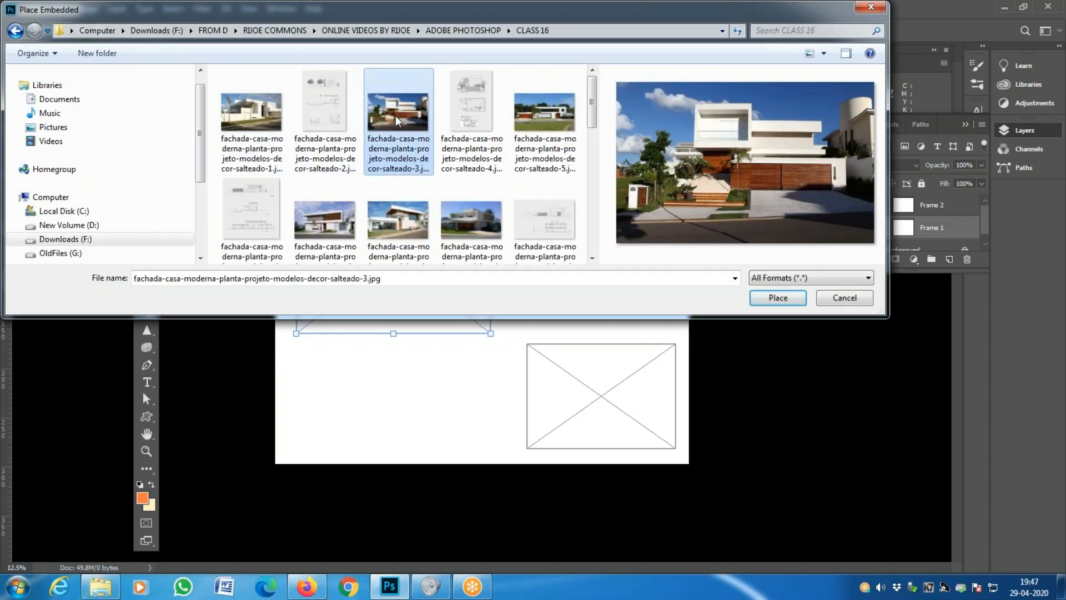
double_click(395, 116)
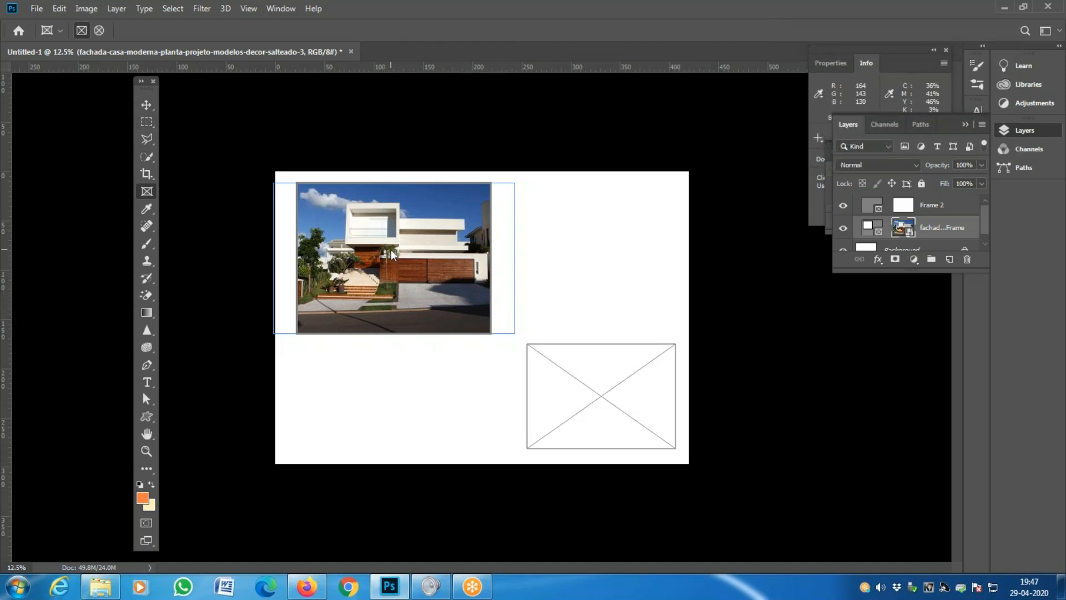
left_click_drag(391, 248, 410, 272)
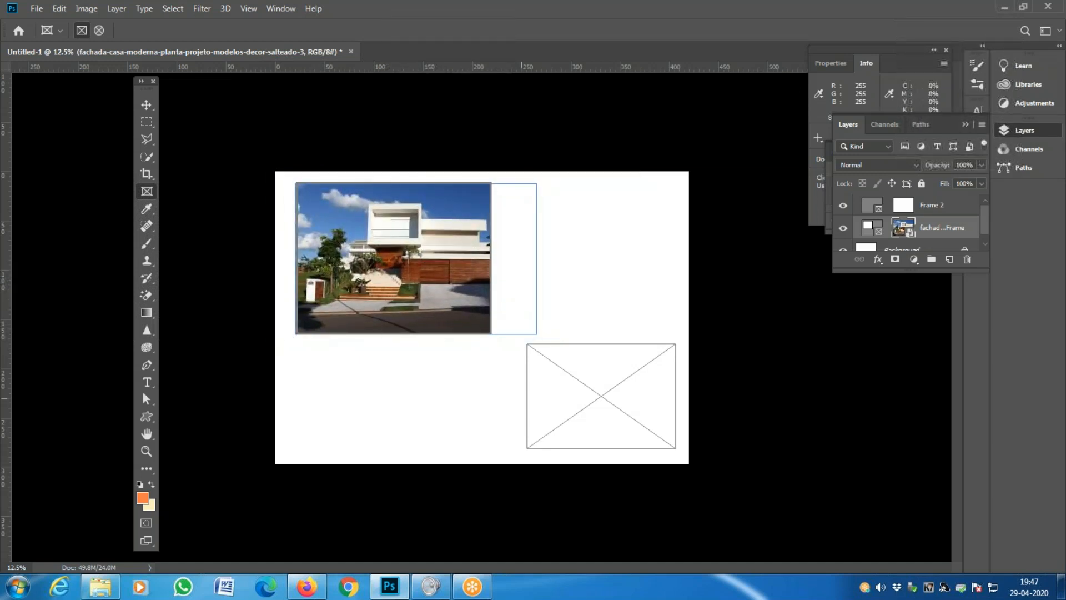
left_click(463, 412)
left_click(565, 408)
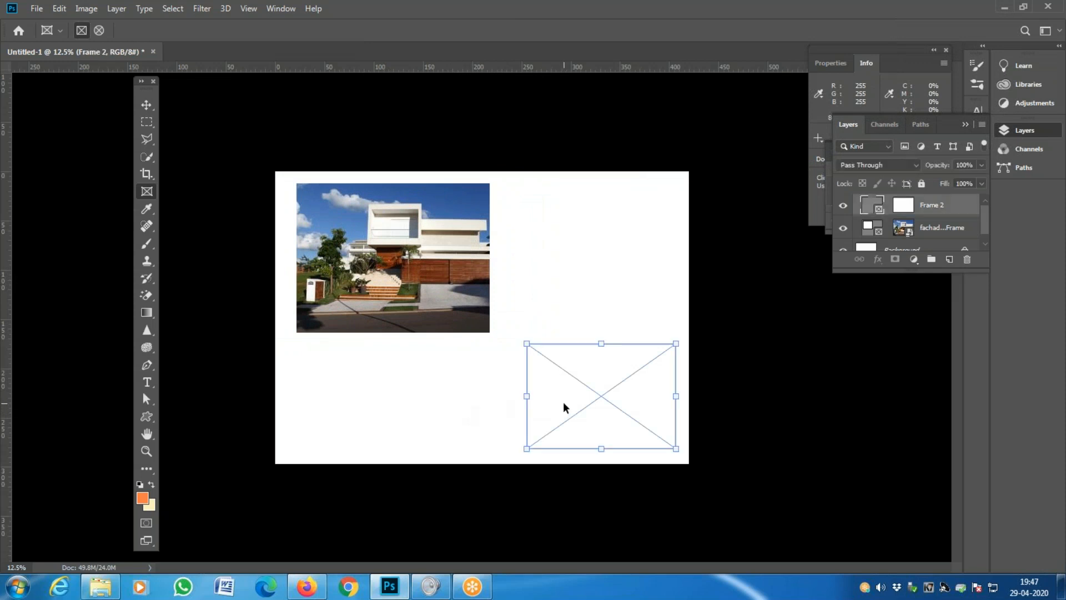
- Embed the floor plan image into the lower-right frame and move it upward
left_click(38, 8)
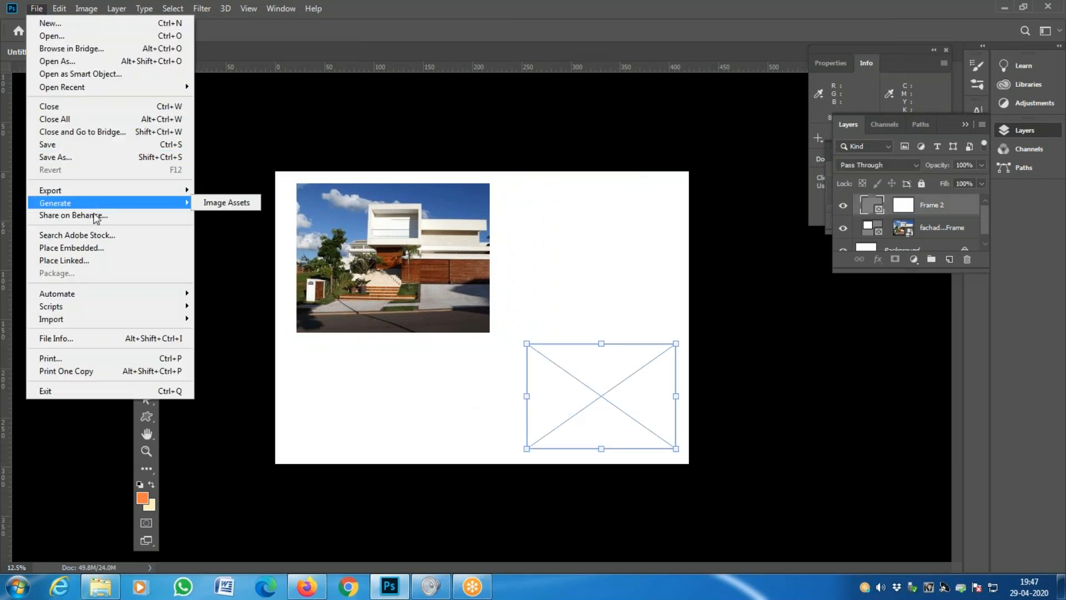
left_click(98, 248)
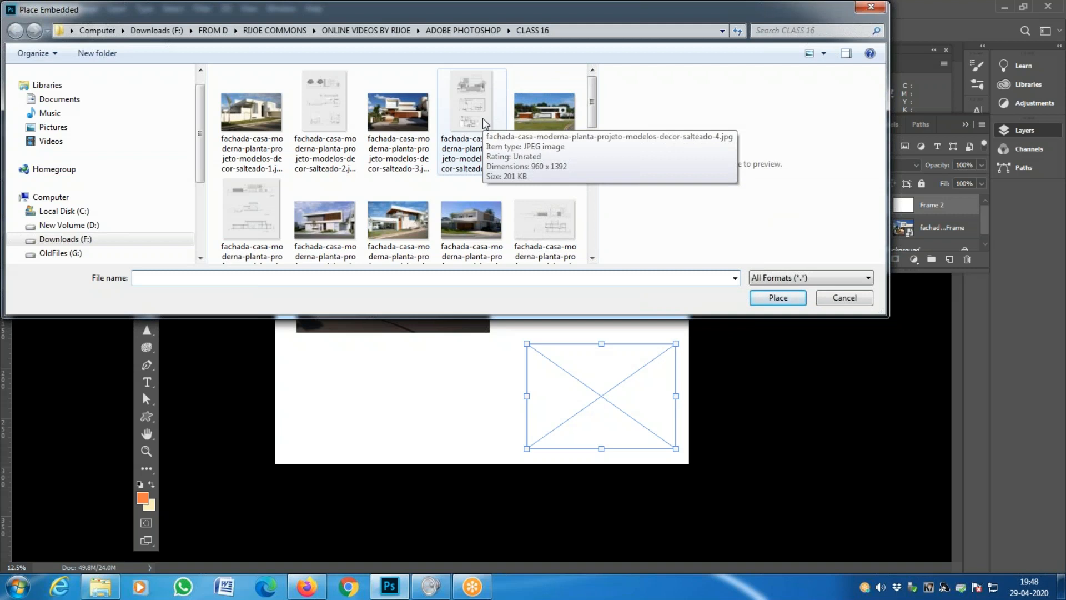
left_click(466, 111)
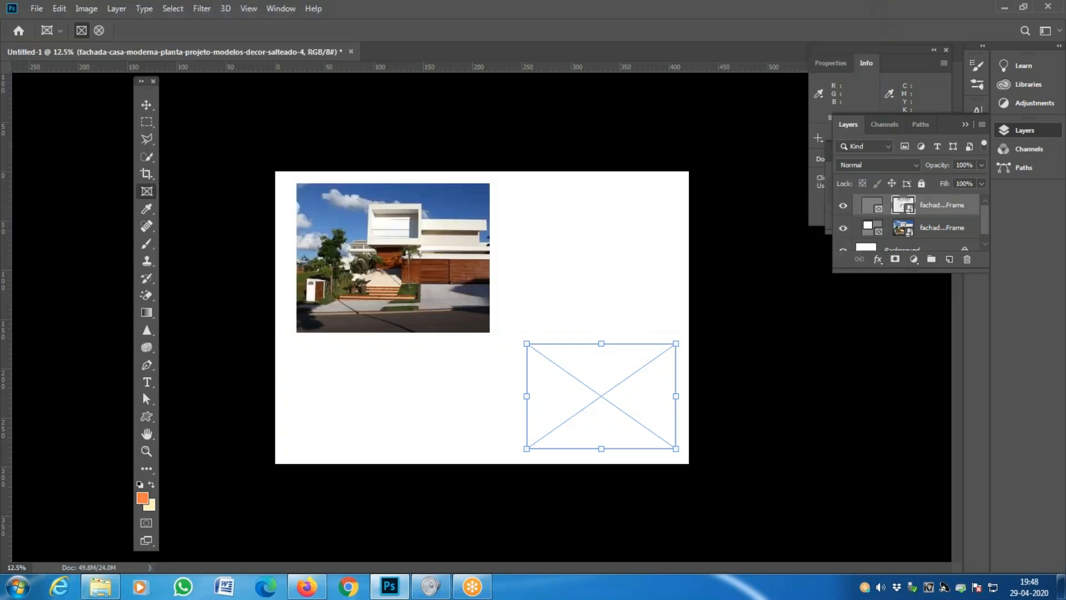
double_click(472, 117)
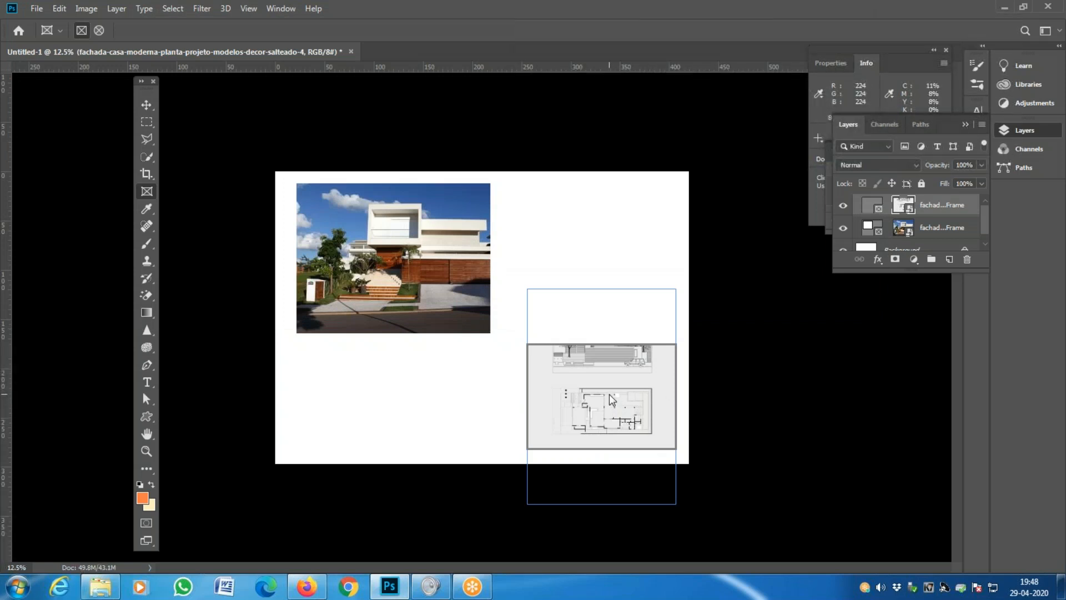
left_click_drag(602, 409, 604, 318)
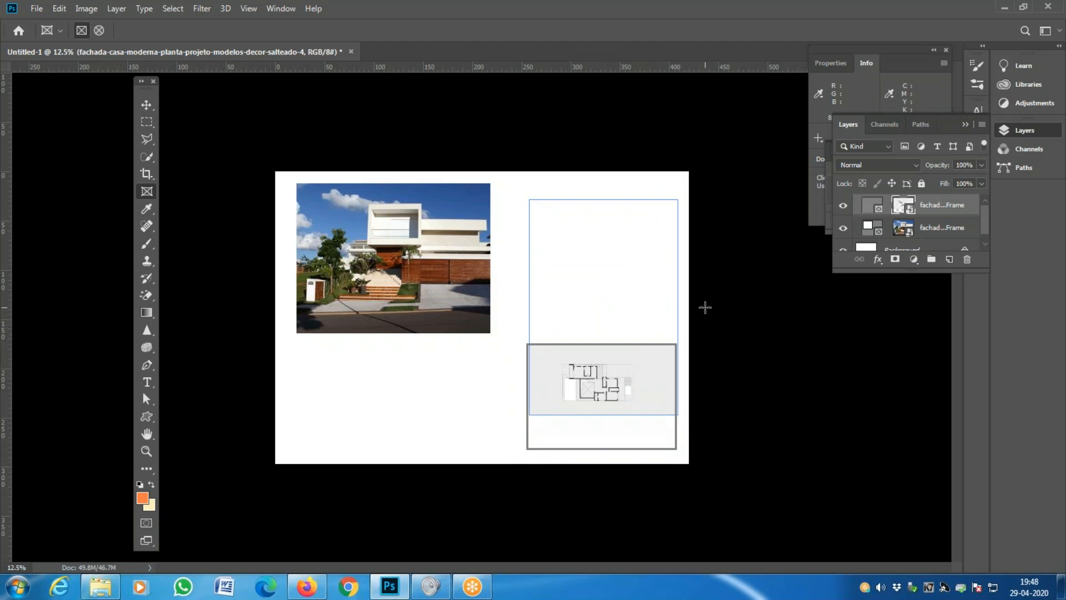
- Lower the floor-plan frame's top edge and raise its bottom edge to fit the plan
left_click(145, 107)
left_click(503, 267)
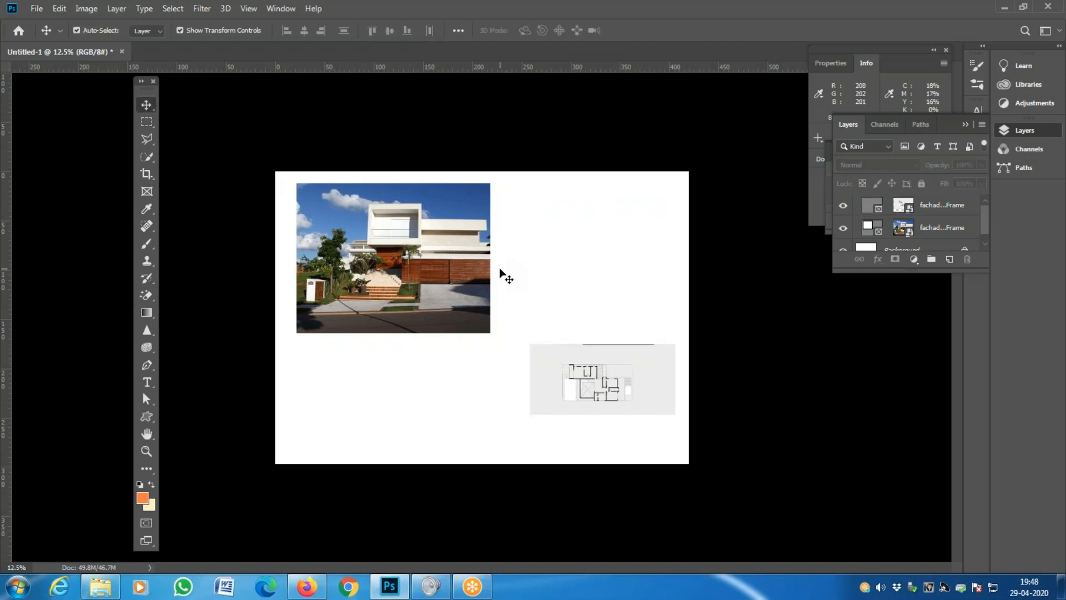
left_click(569, 358)
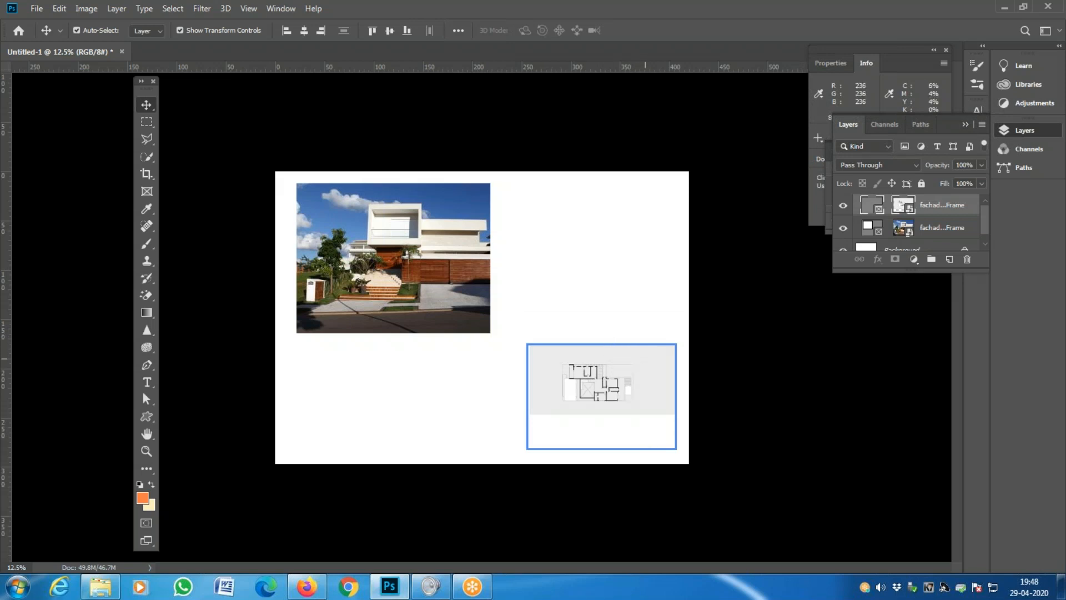
left_click(608, 343)
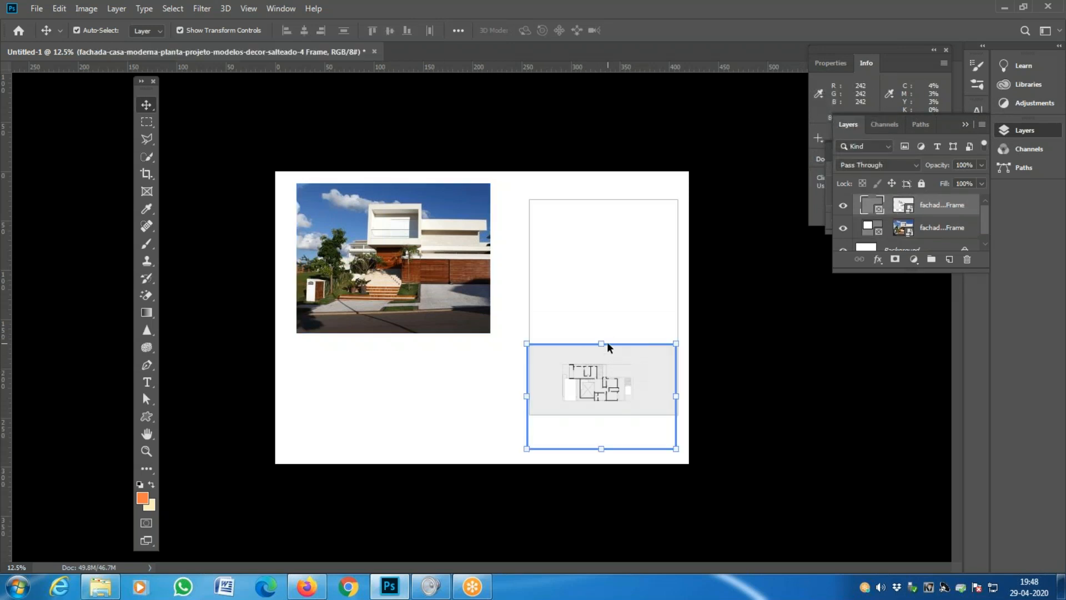
left_click(150, 194)
left_click_drag(601, 345, 601, 352)
left_click_drag(602, 447, 603, 415)
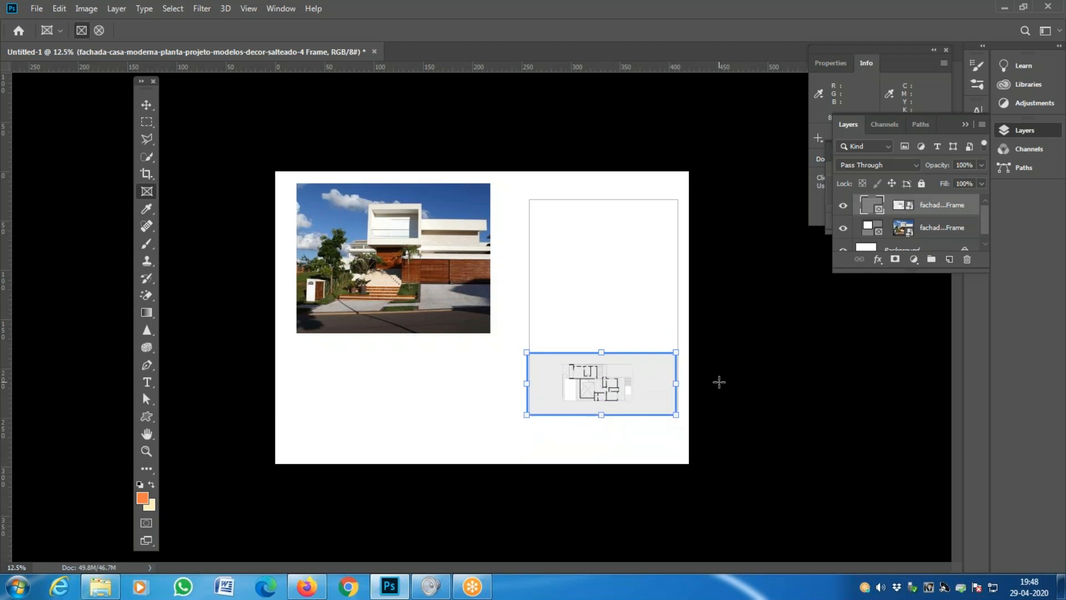
left_click(146, 111)
left_click(706, 407)
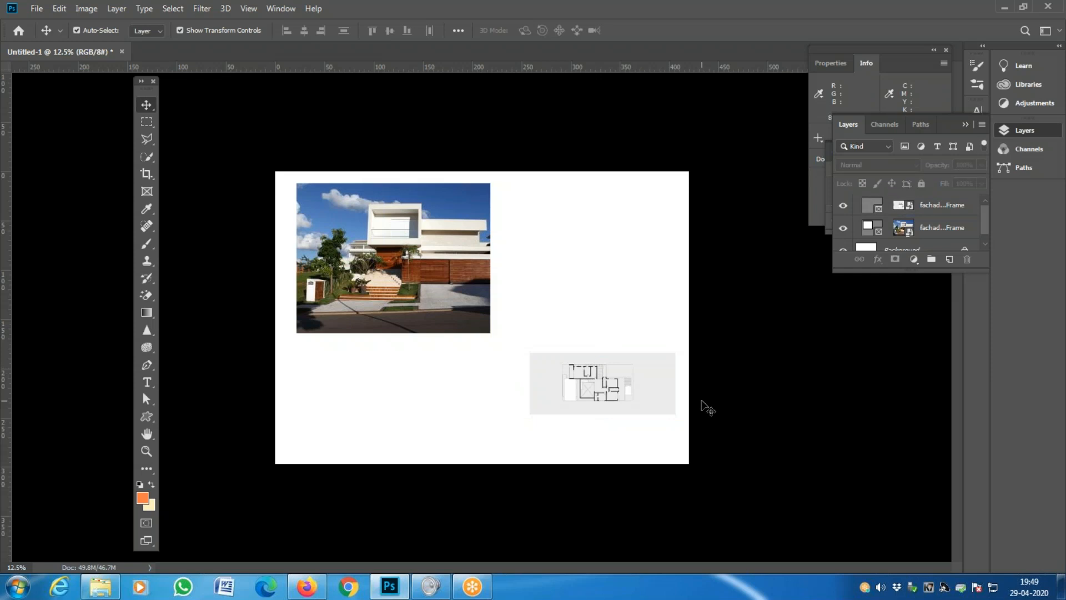
key("z")
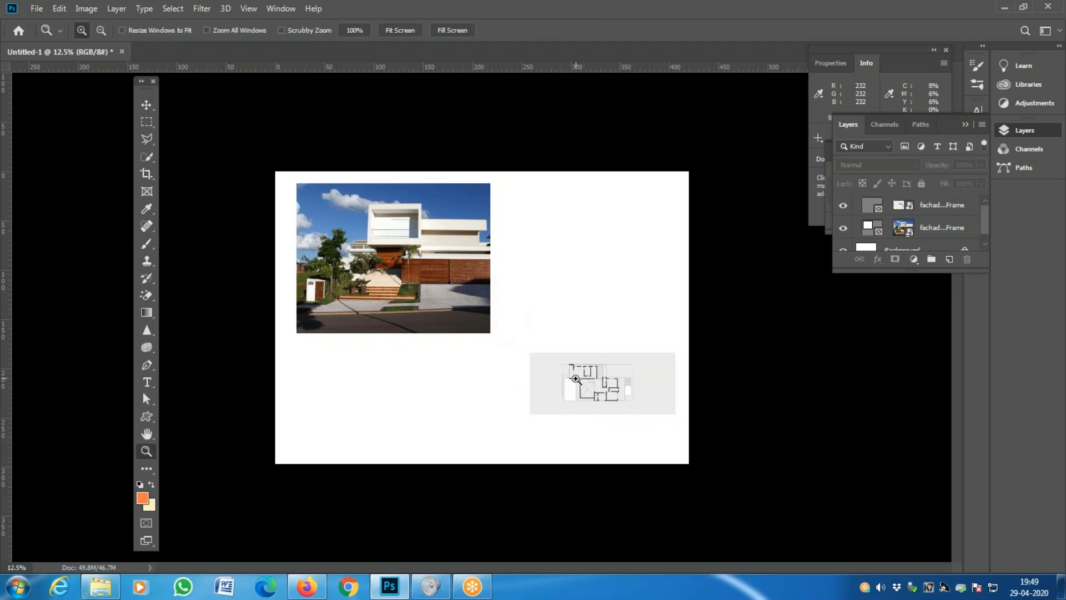
double_click(576, 379)
key("space")
left_click_drag(686, 436, 613, 462)
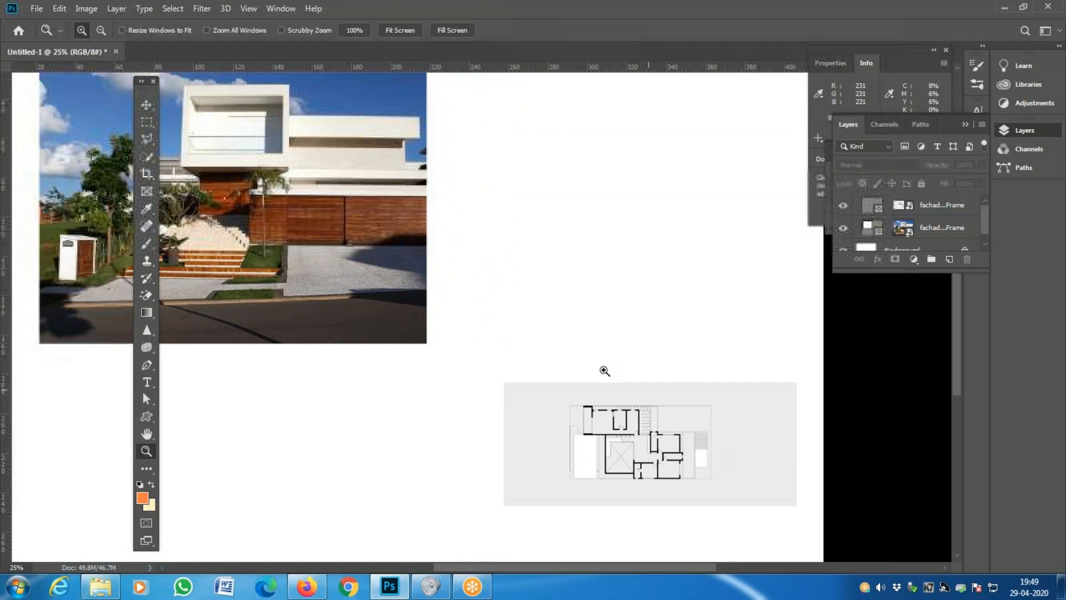
left_click(594, 369, "alt")
key("space")
left_click_drag(467, 281, 498, 287)
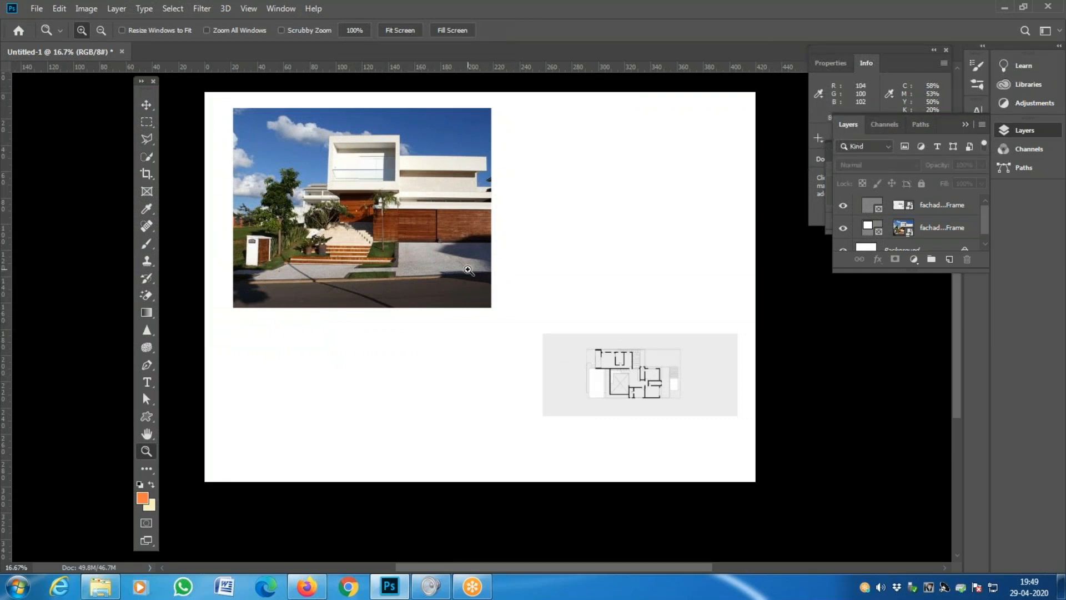
left_click(33, 10)
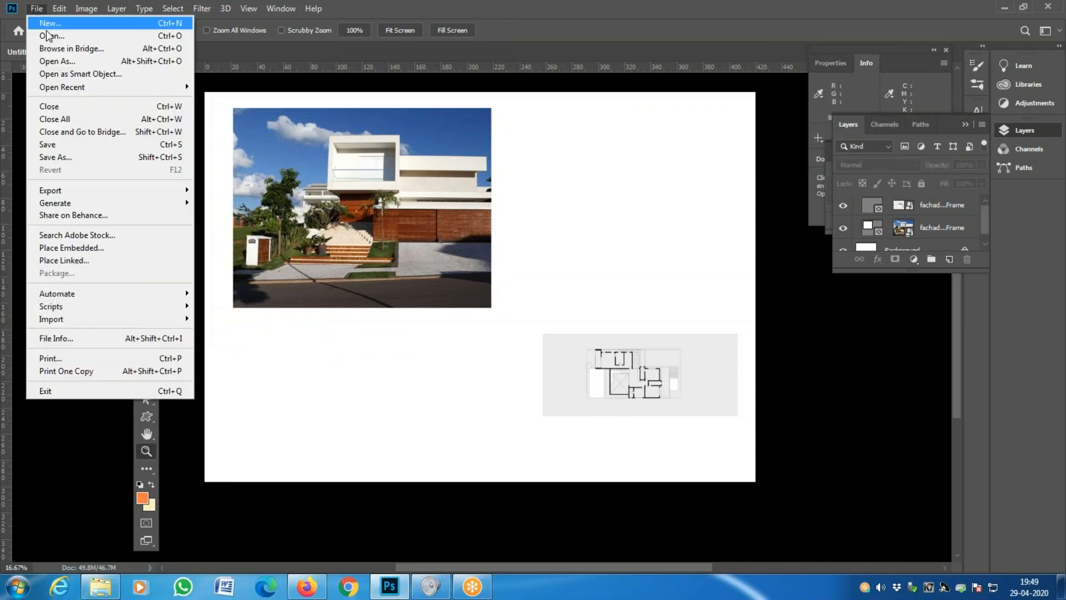
left_click(49, 37)
left_click(485, 130)
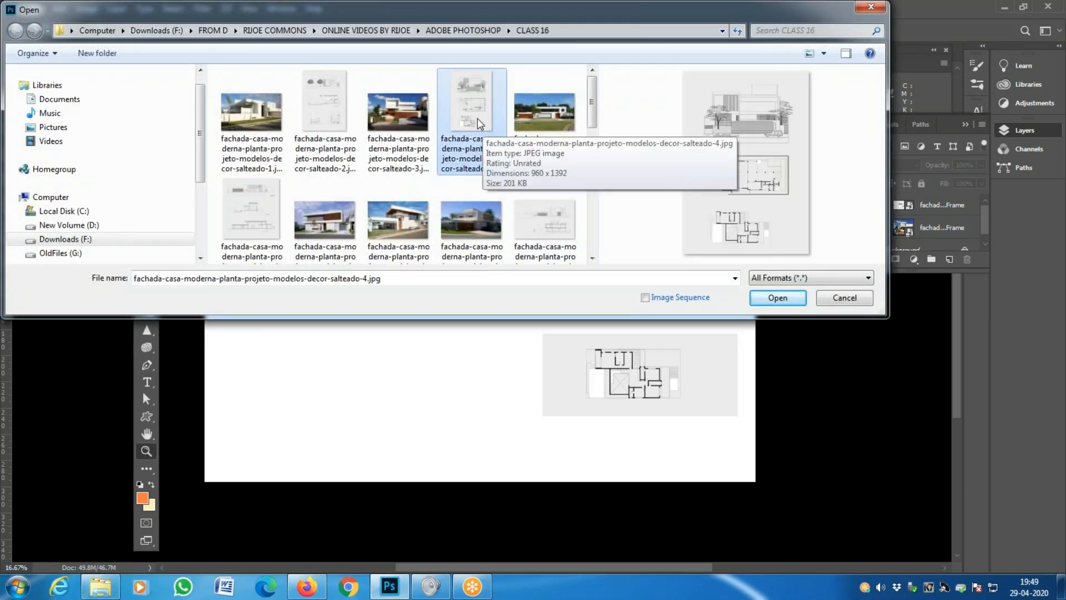
double_click(482, 122)
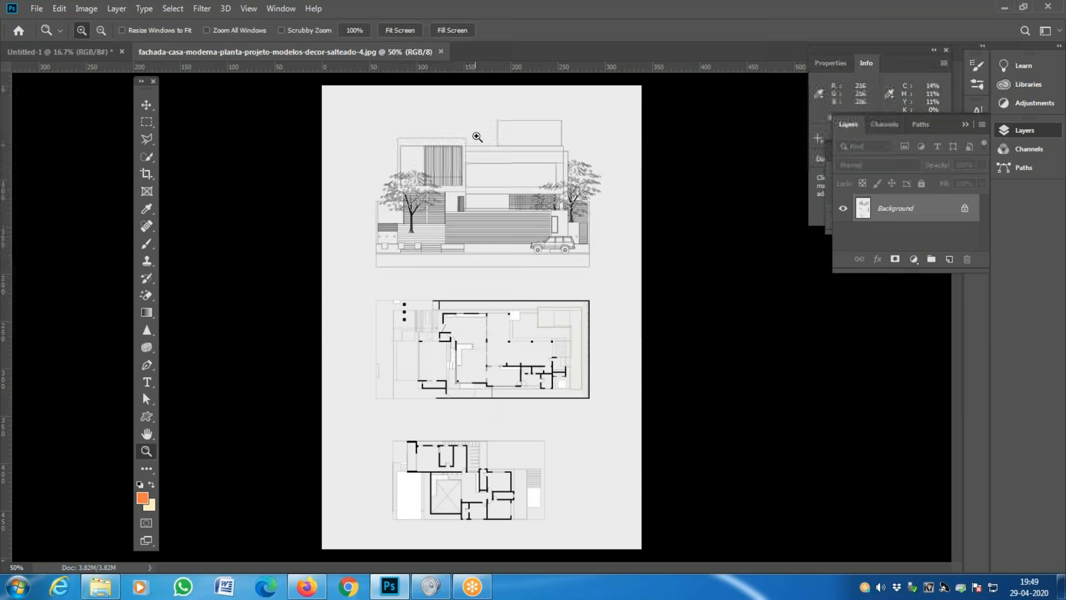
key("ctrl+Tab")
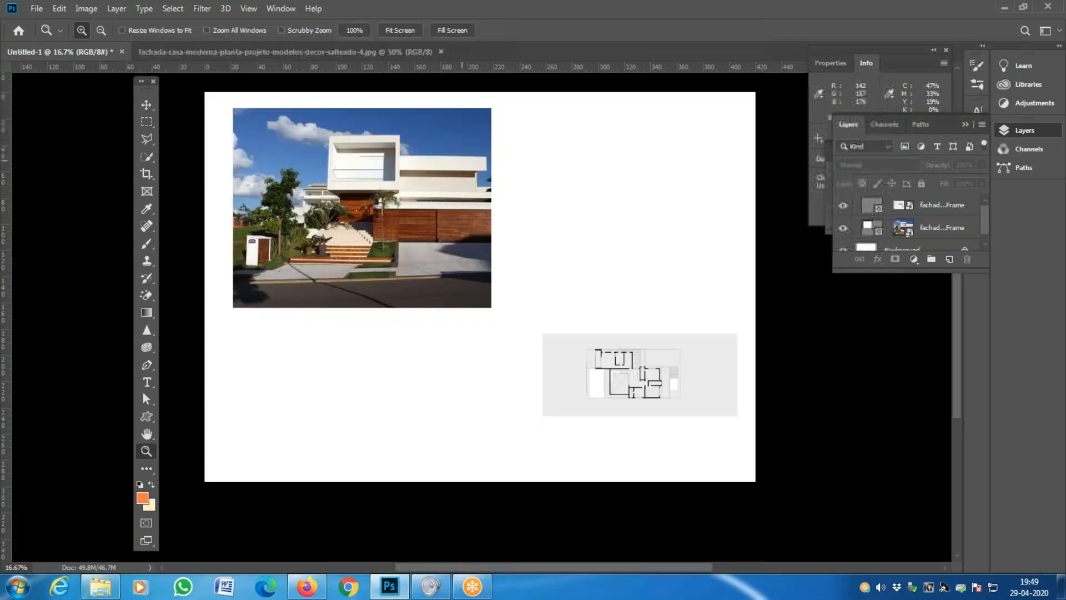
key("ctrl+Tab")
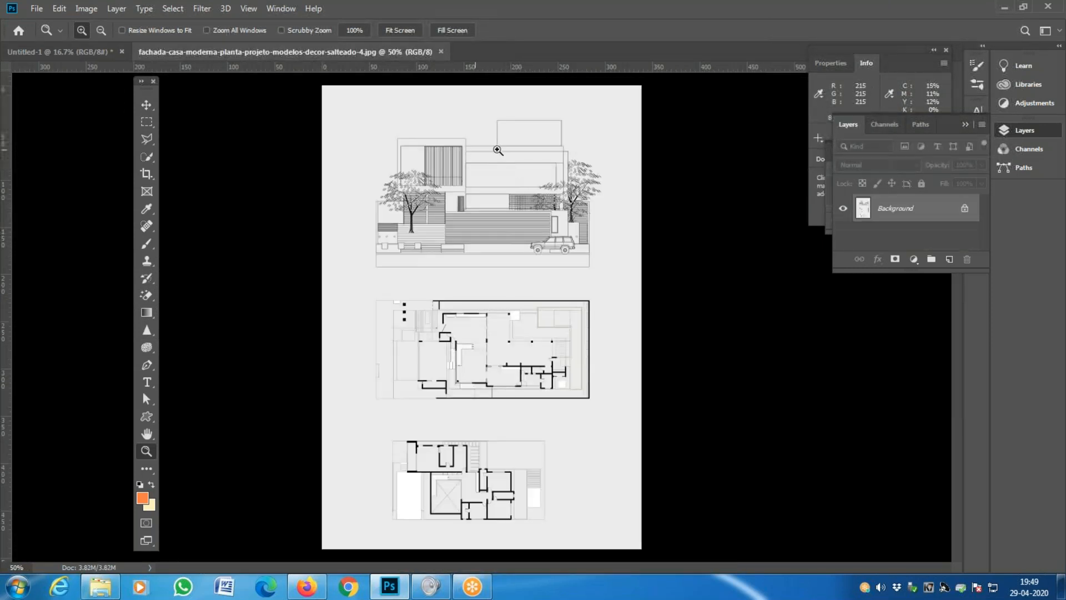
key("ctrl+Tab")
key("ctrl+Tab")
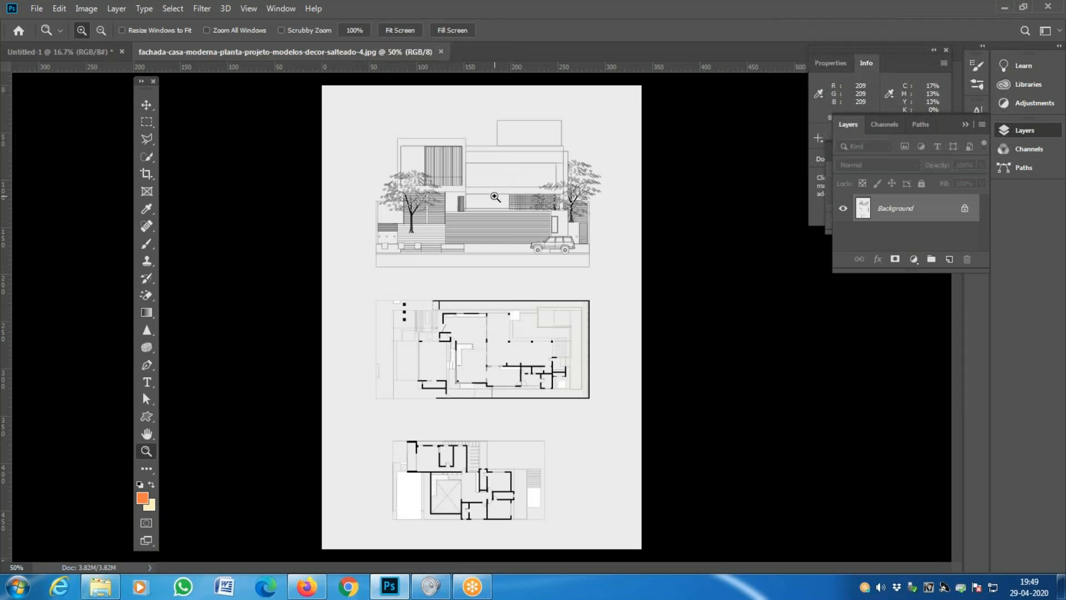
left_click(499, 235)
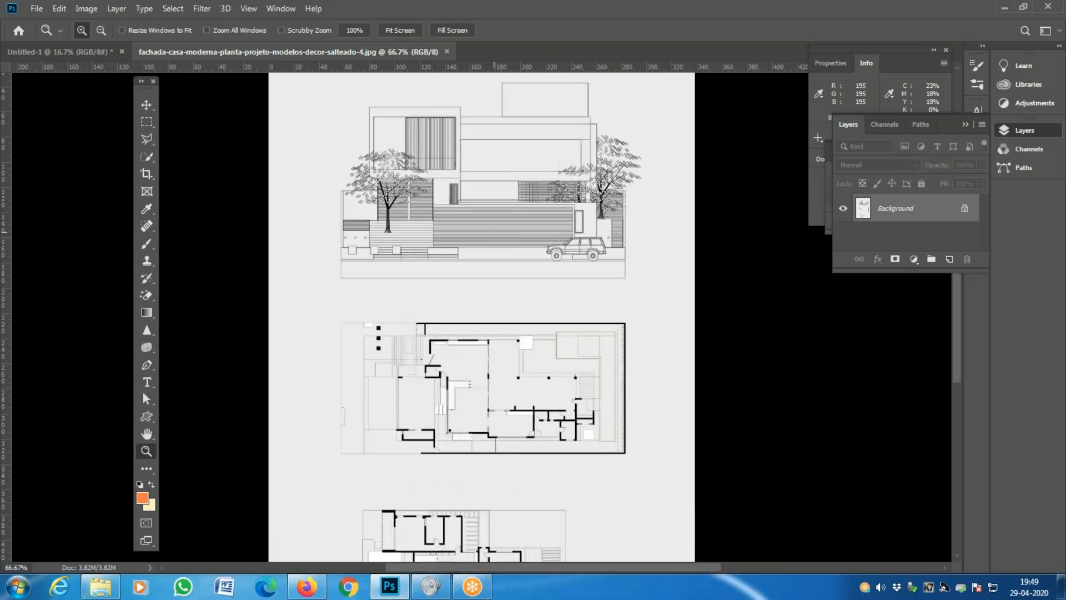
key("ctrl+w")
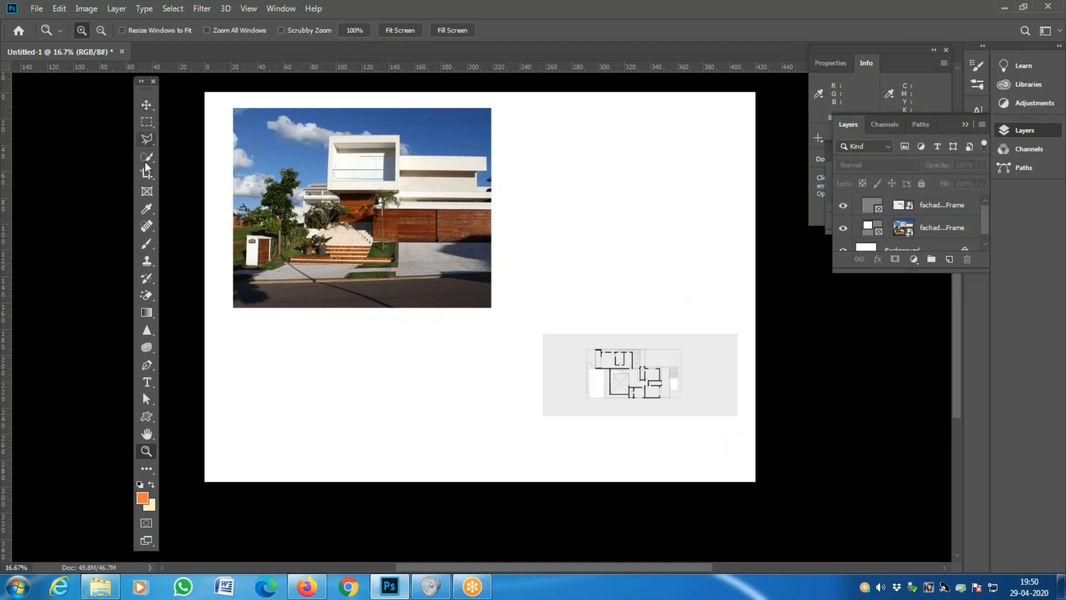
- Resize the house frame: widen its right side, pull the left edge in, adjust the bottom
left_click(147, 191)
left_click(388, 170)
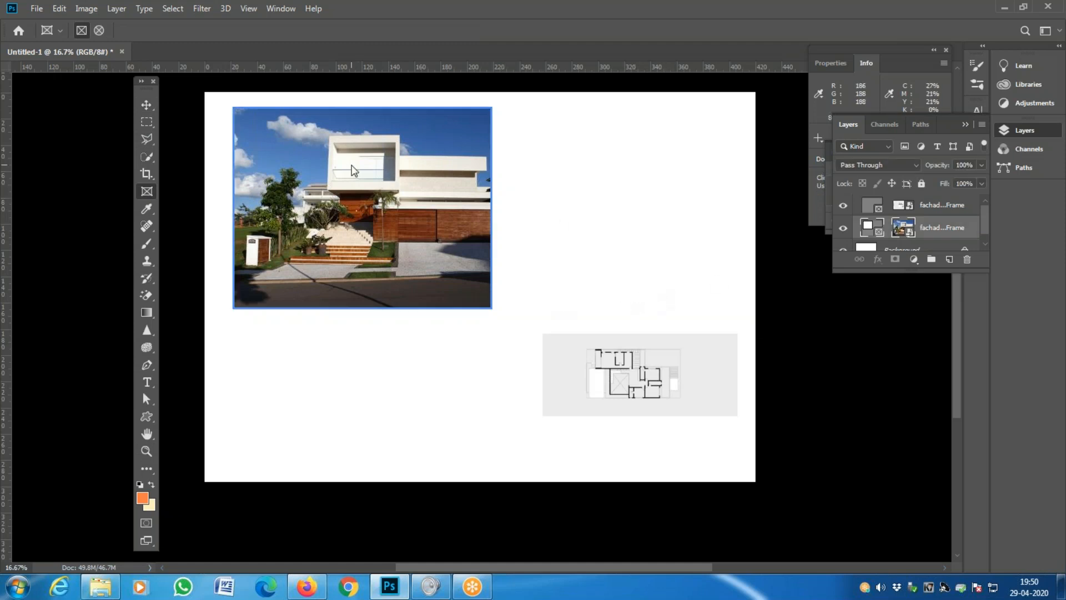
left_click(320, 310)
left_click_drag(362, 308, 369, 273)
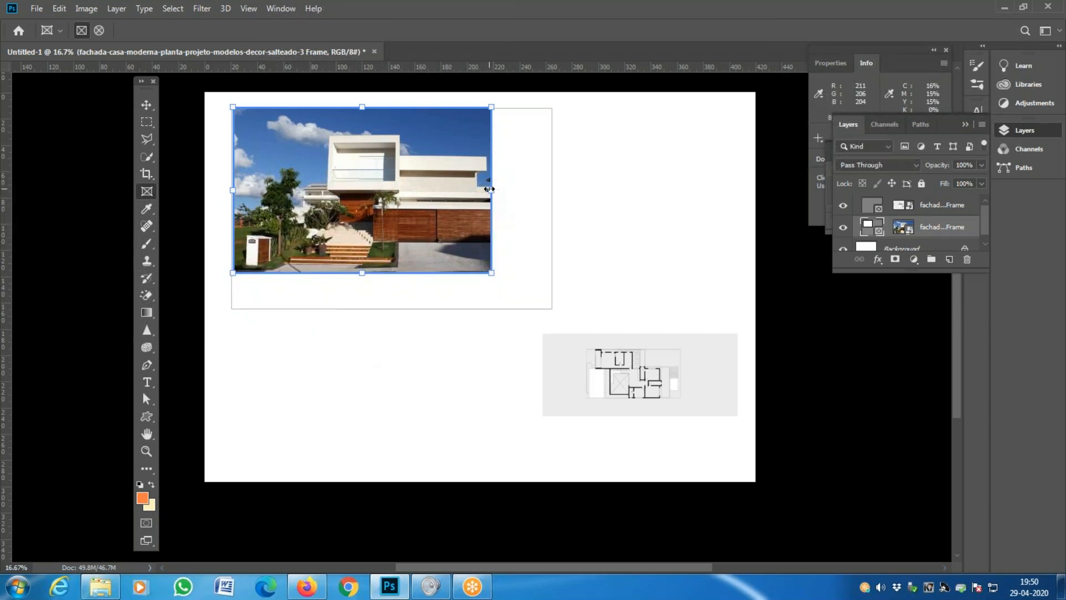
left_click_drag(492, 190, 519, 191)
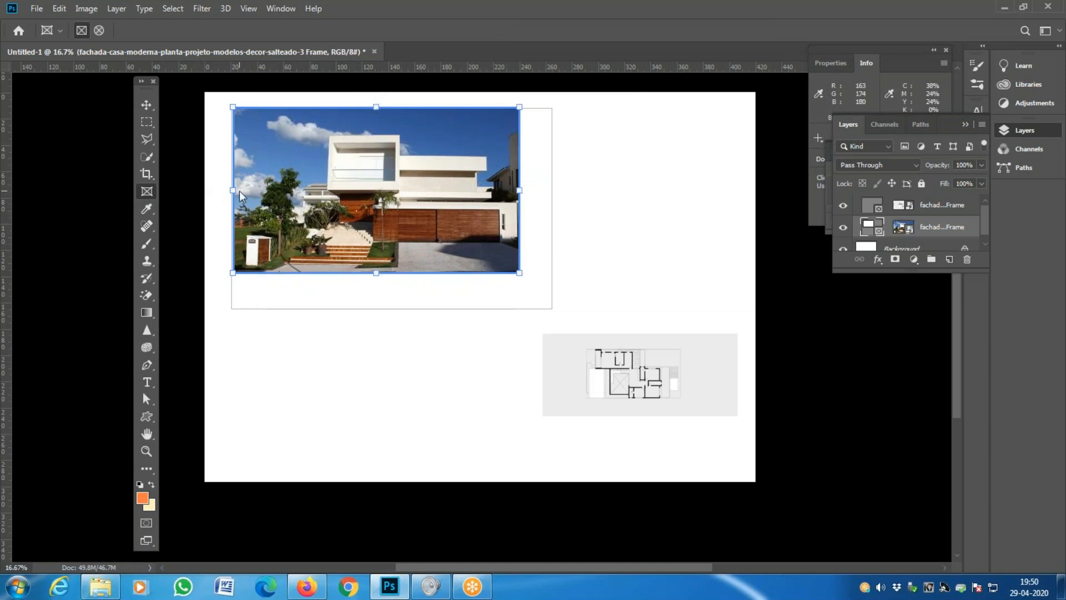
left_click_drag(234, 190, 245, 191)
left_click_drag(383, 273, 383, 287)
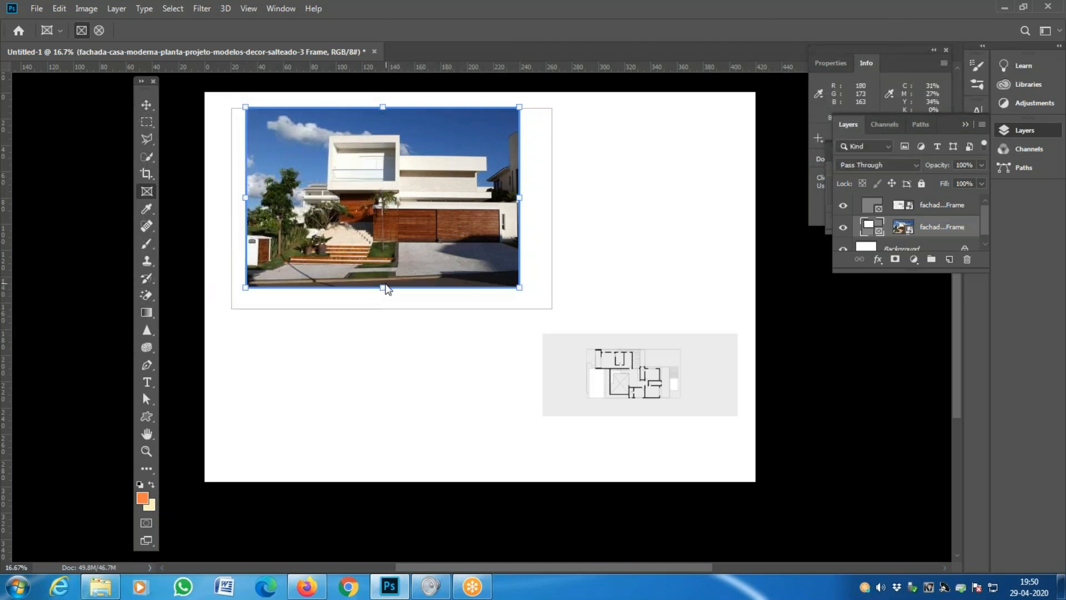
left_click_drag(383, 289, 383, 290)
left_click(146, 105)
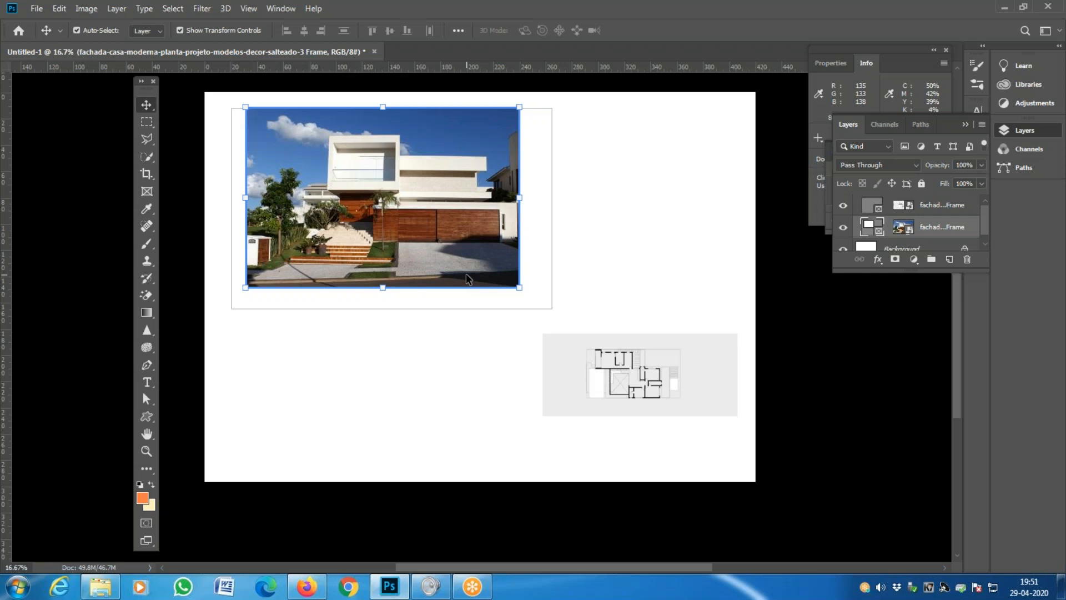
left_click(466, 335)
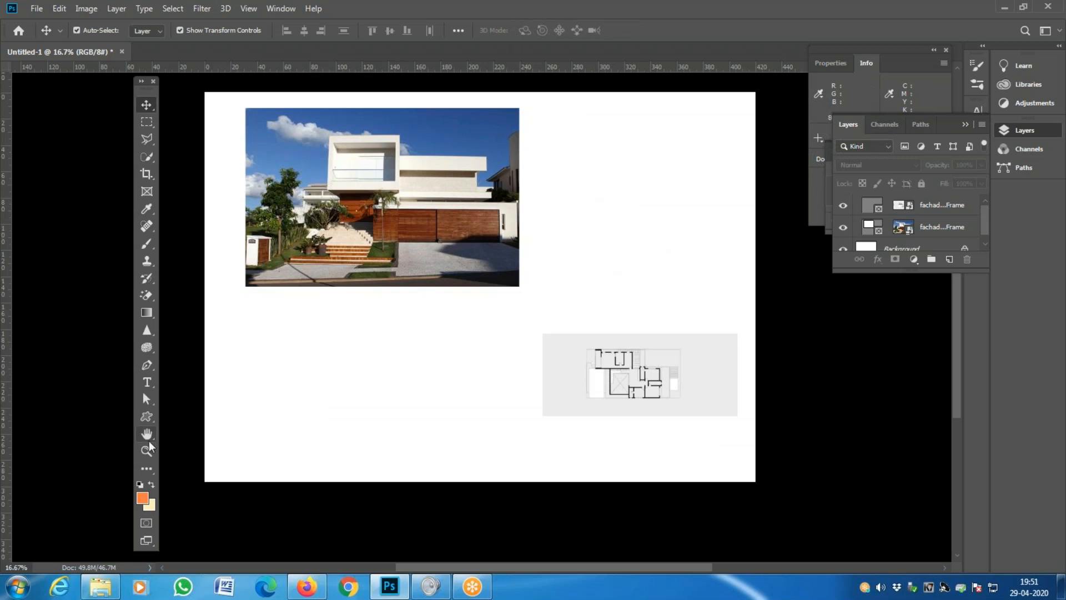
- Draw a centred lorem ipsum paragraph box right of the house photo in Birch Std, 36 pt
left_click(151, 382)
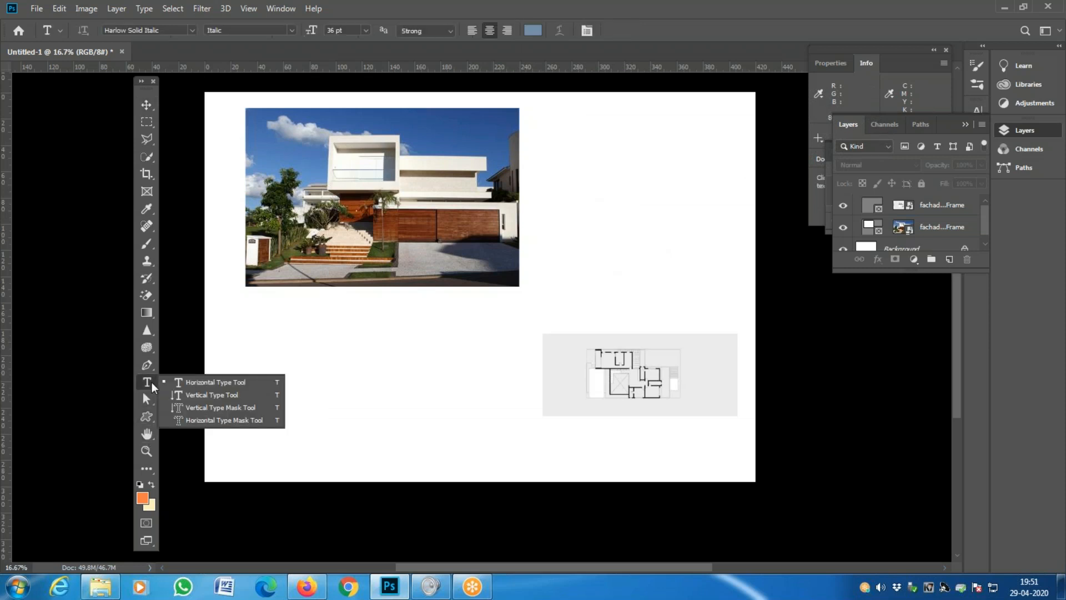
left_click(235, 382)
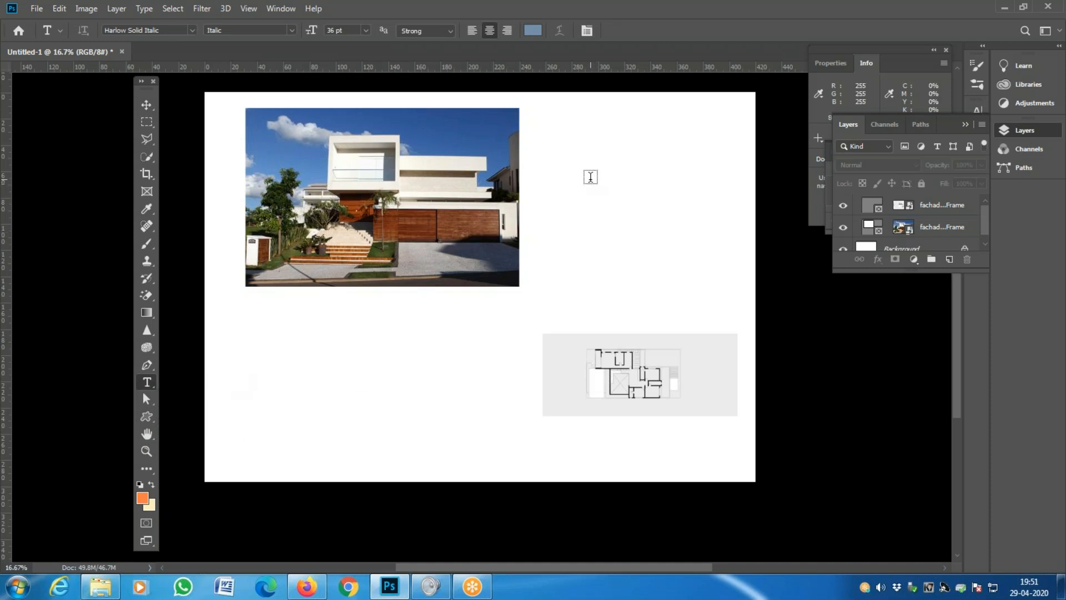
left_click_drag(546, 110, 734, 277)
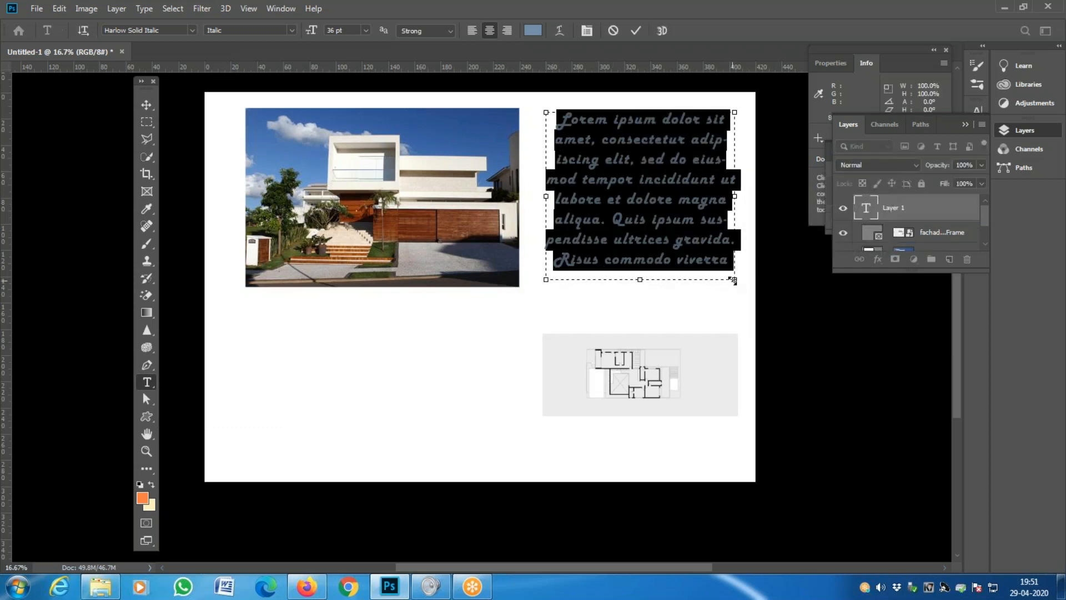
left_click(192, 30)
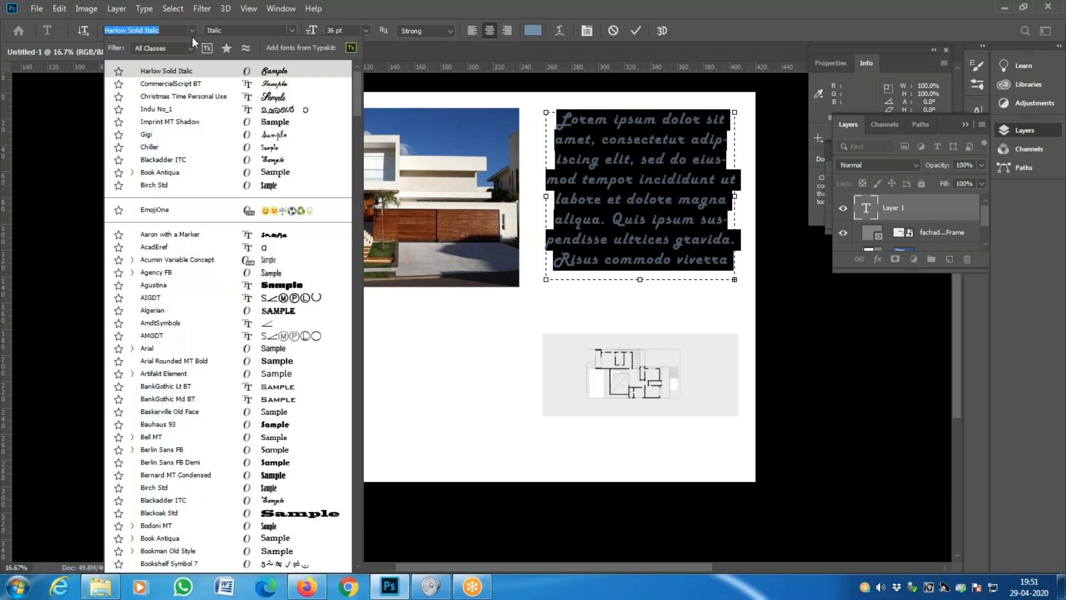
left_click(185, 183)
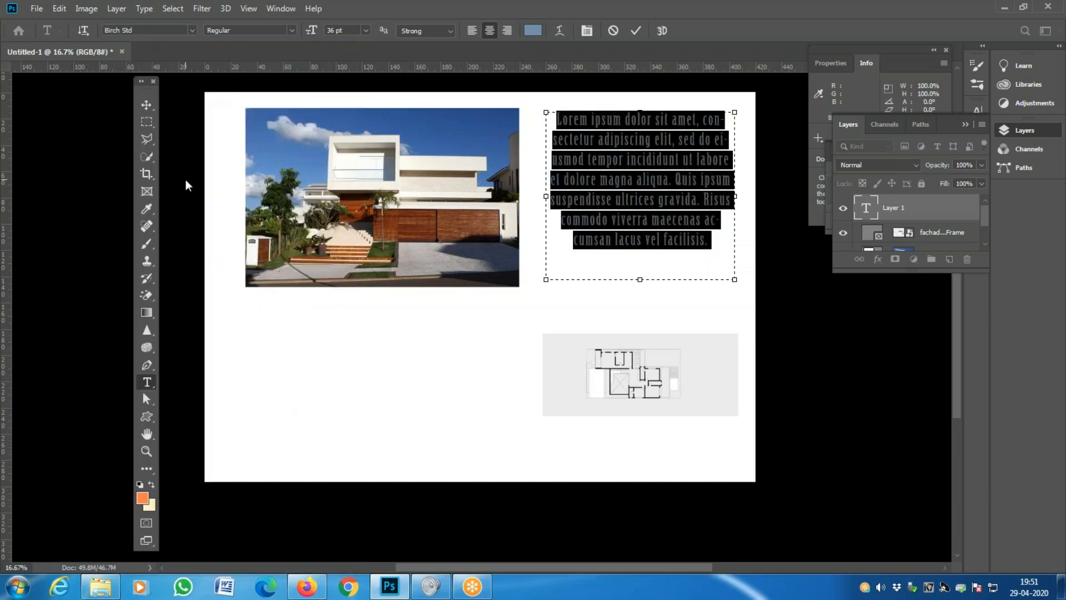
left_click(147, 100)
left_click(454, 380)
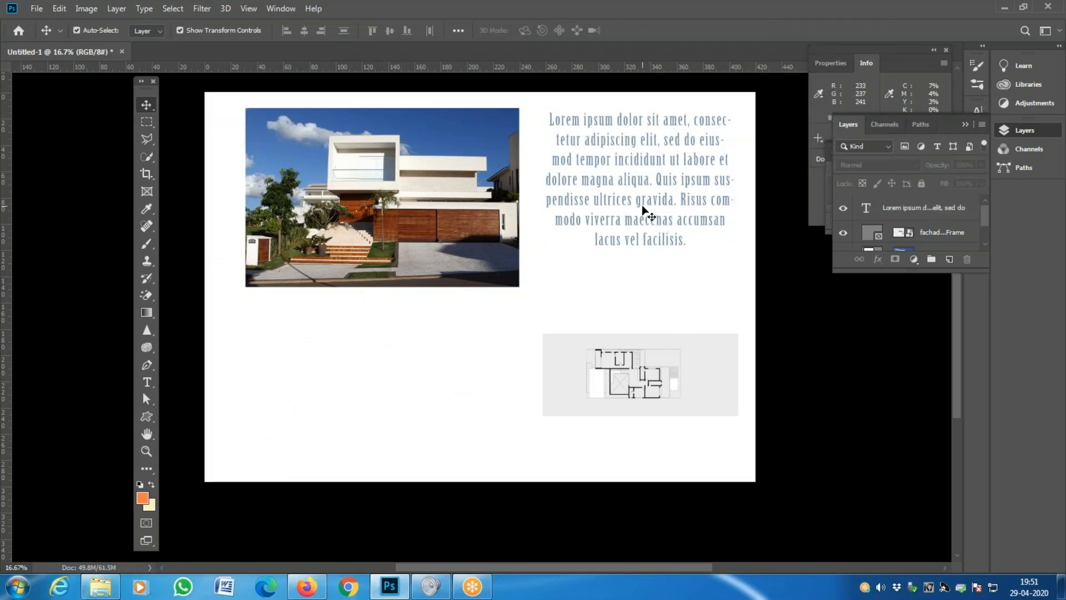
- Recolour the selected lorem ipsum paragraph text a darker blue
key("t")
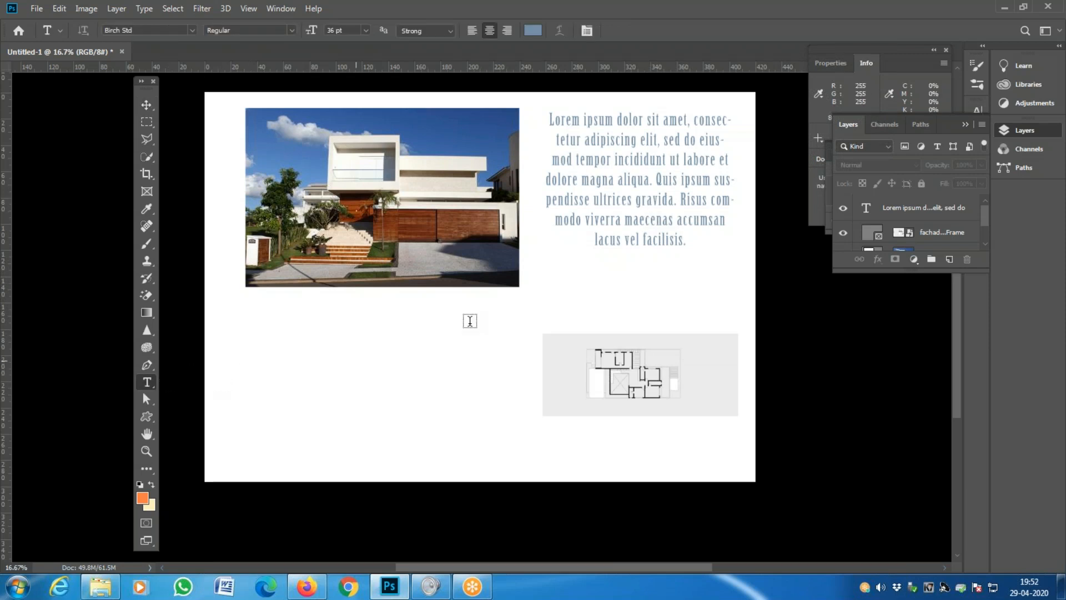
left_click(611, 197)
left_click_drag(689, 240, 514, 116)
left_click(533, 30)
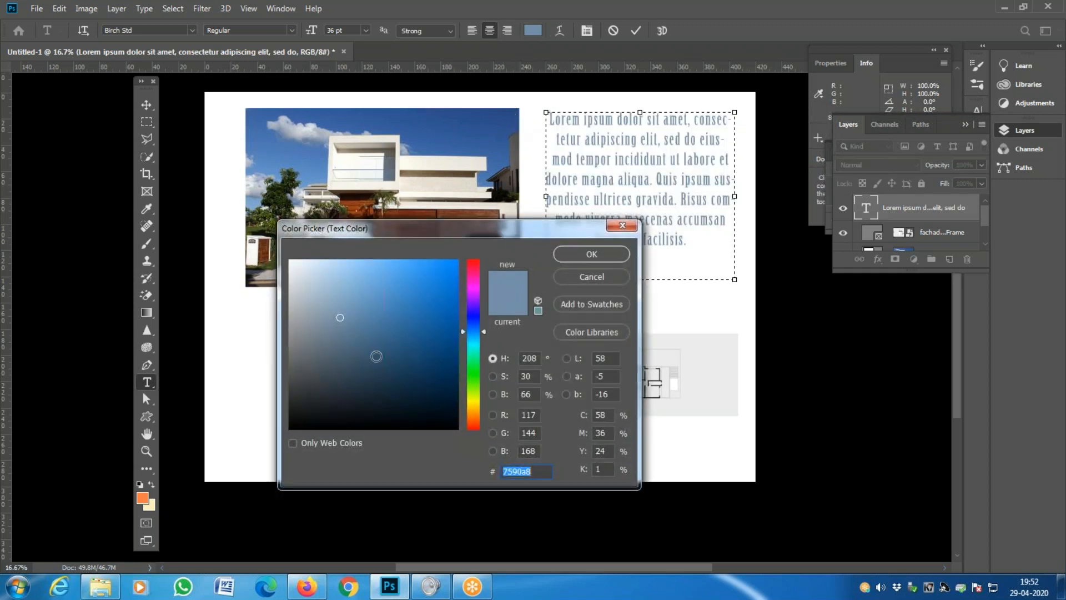
left_click(374, 354)
left_click(591, 260)
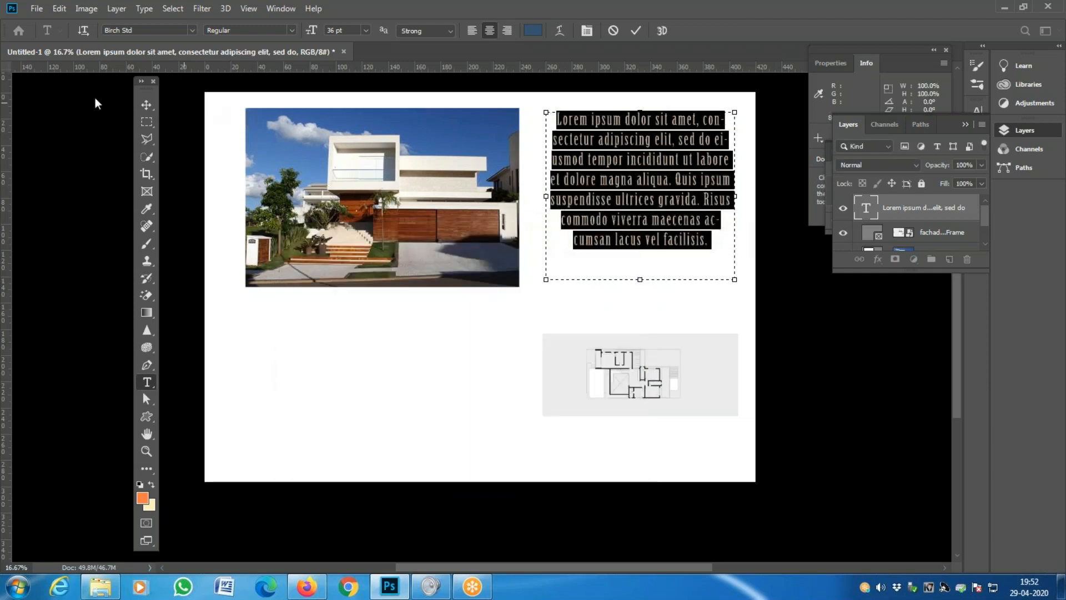
left_click(146, 104)
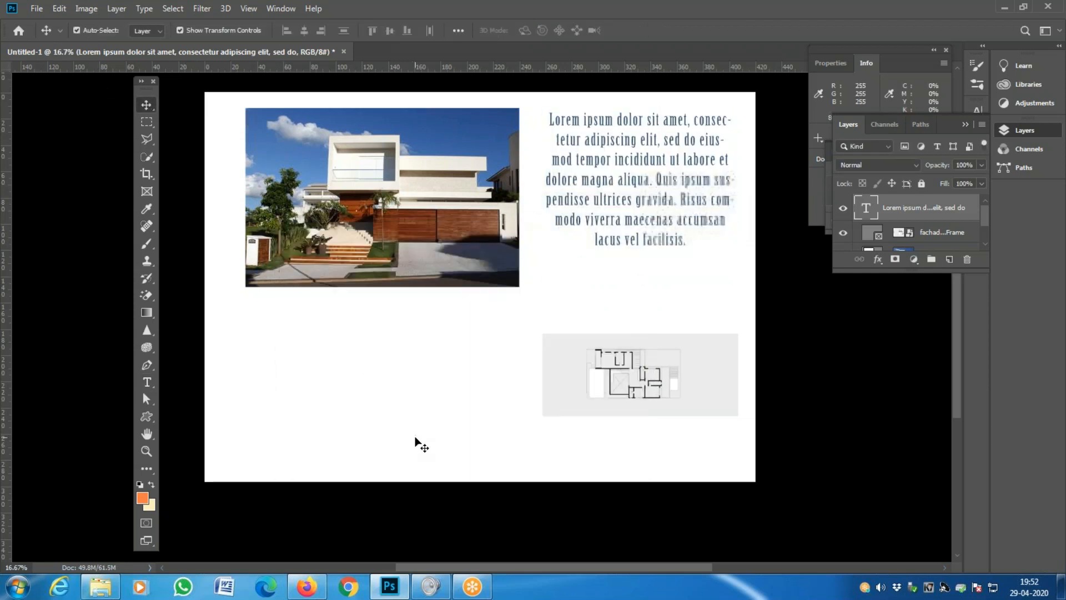
- Nudge the paragraph four steps lower, undoing an accidental resize
left_click(633, 192)
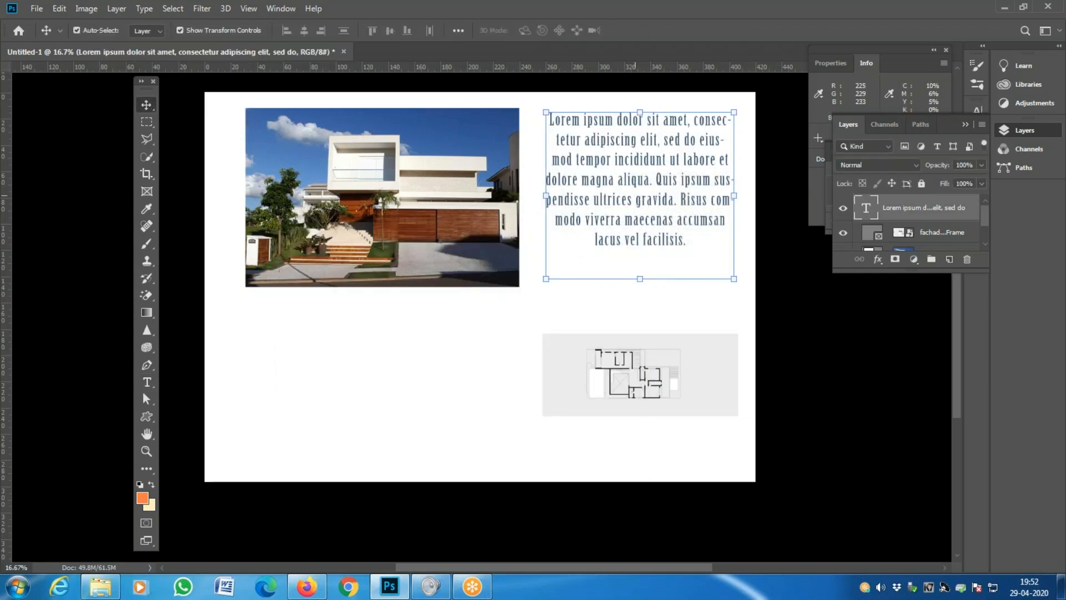
left_click_drag(639, 278, 643, 255)
key("ctrl+z")
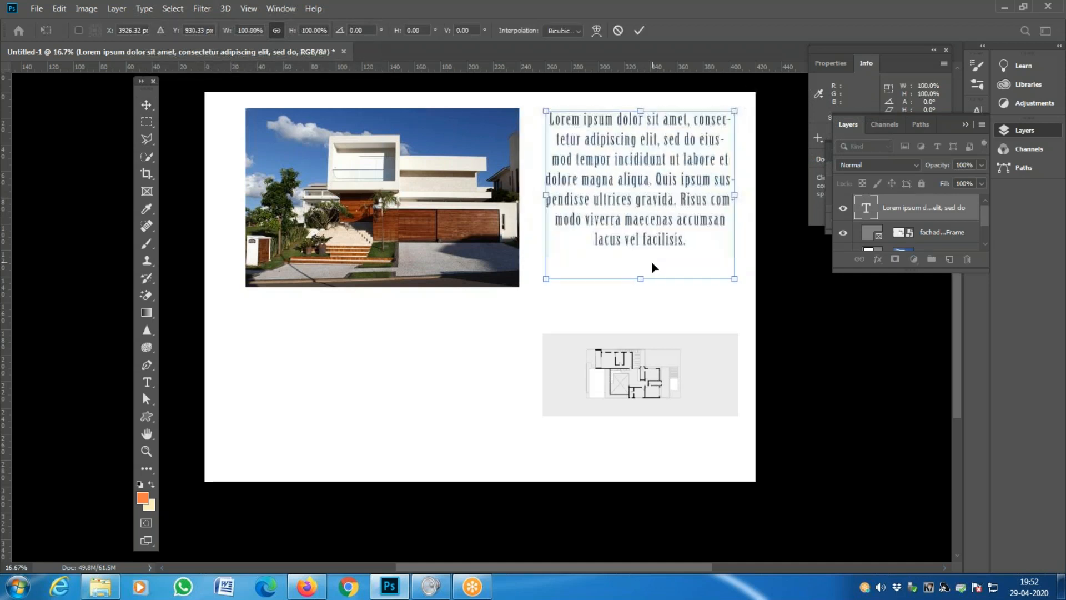
key("Down")
key("Down")
key("Down")
key("Down")
key("Down")
key("Down")
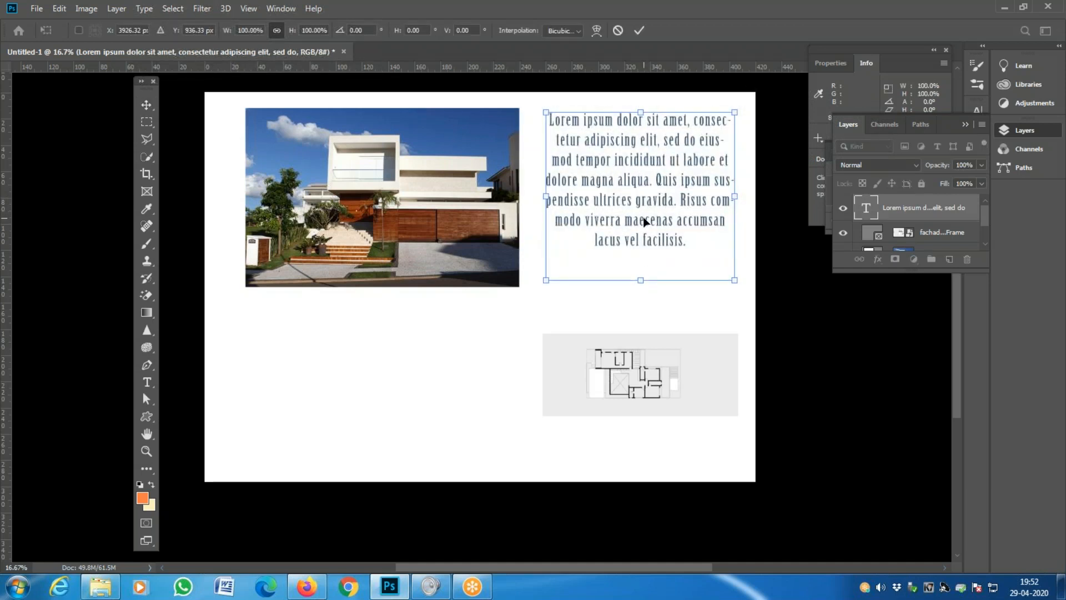
key("Down")
key("Down")
key("Down")
key("Down")
key("Down")
key("Down")
key("Down")
key("Down")
key("Down")
key("Down")
key("Down")
key("Down")
key("Down")
key("Down")
key("Down")
key("Down")
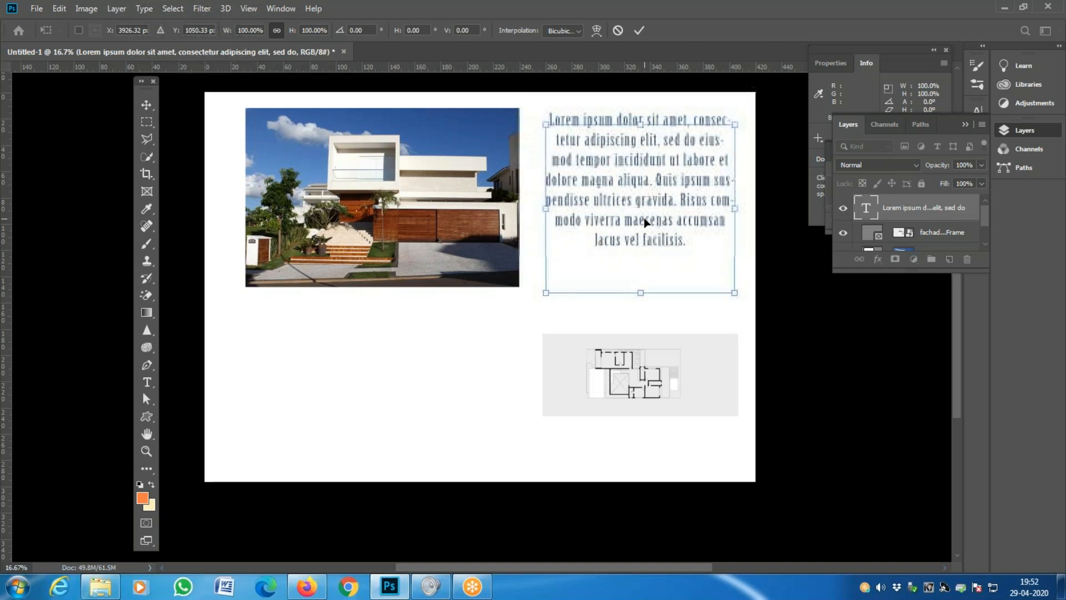
key("Down")
key("Down")
key("Down")
key("Down")
key("Down")
key("Down")
key("Down")
key("Down")
key("Down")
key("Down")
key("Down")
key("Down")
key("Down")
key("Down")
key("Down")
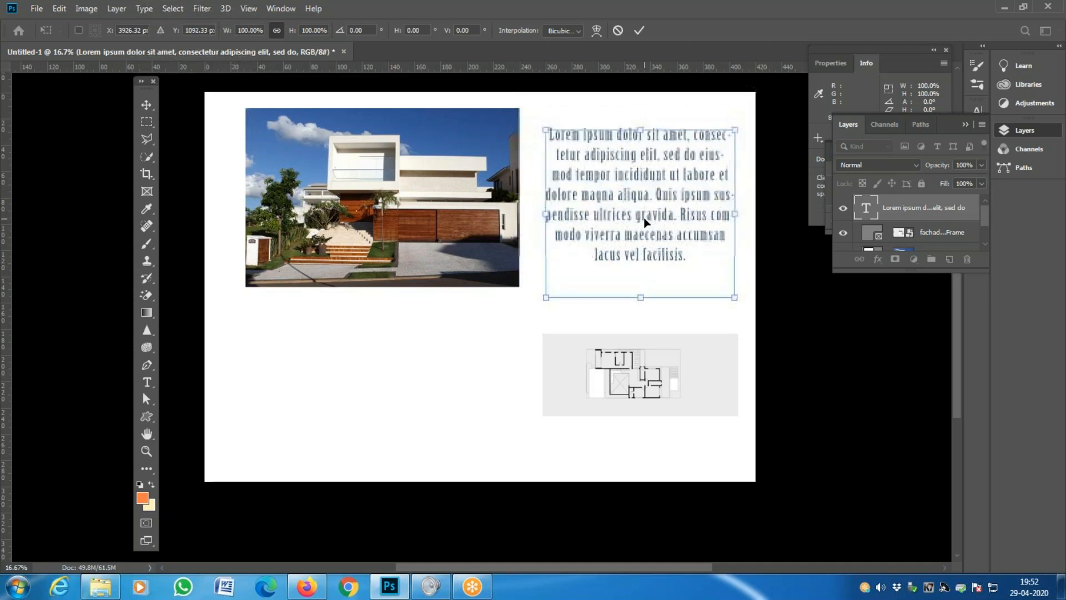
key("Down")
key("Down")
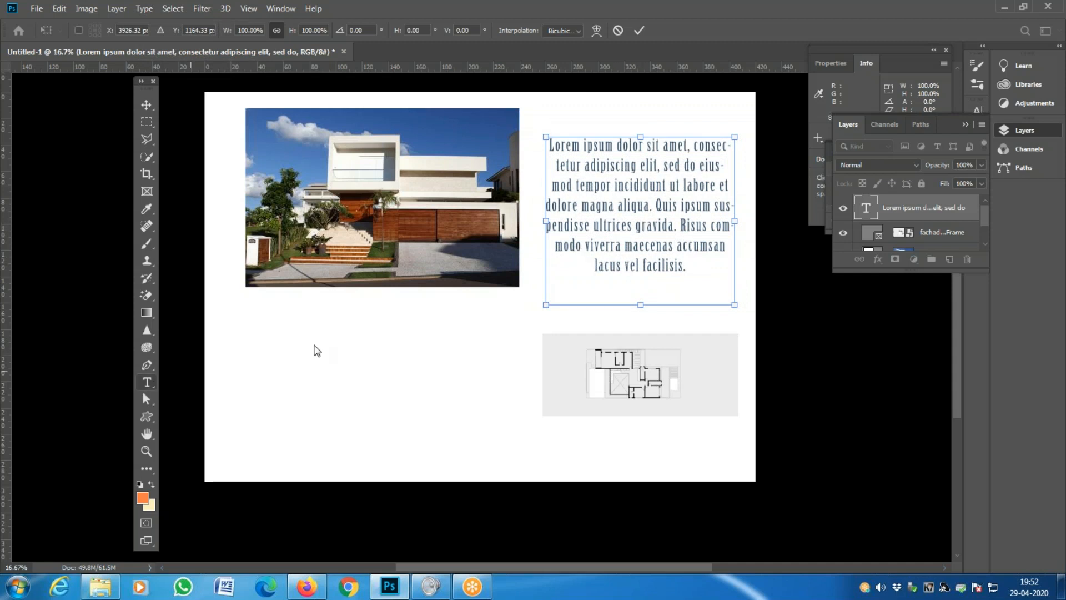
left_click(147, 382)
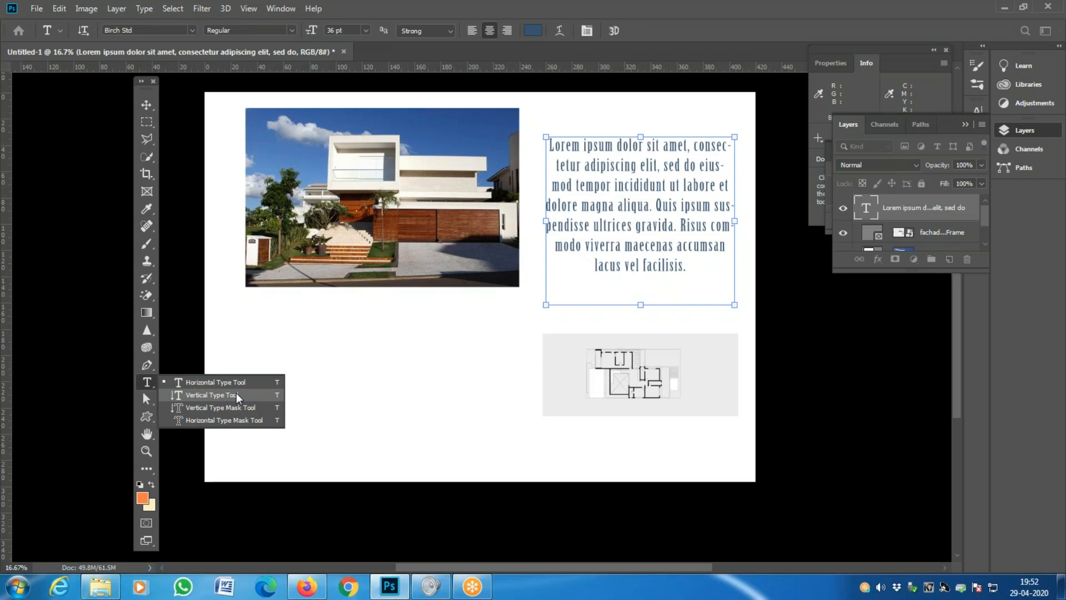
- Write 'Villa' and 'Martini' as two vertical text columns below the house photo
left_click(237, 395)
left_click_drag(256, 458, 300, 299)
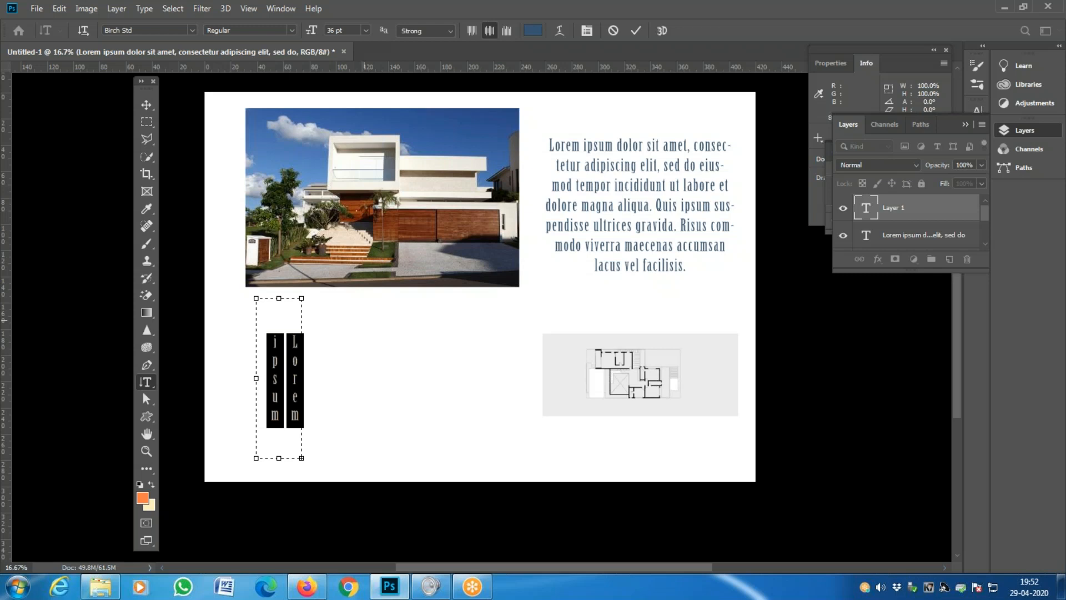
type("Villa")
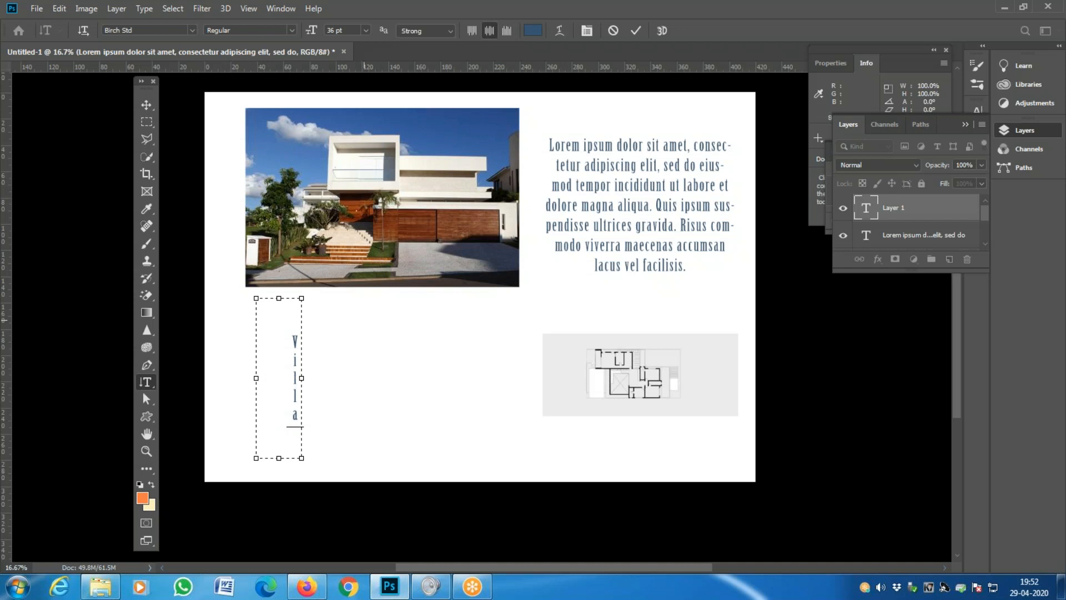
key("Return")
type("Martini")
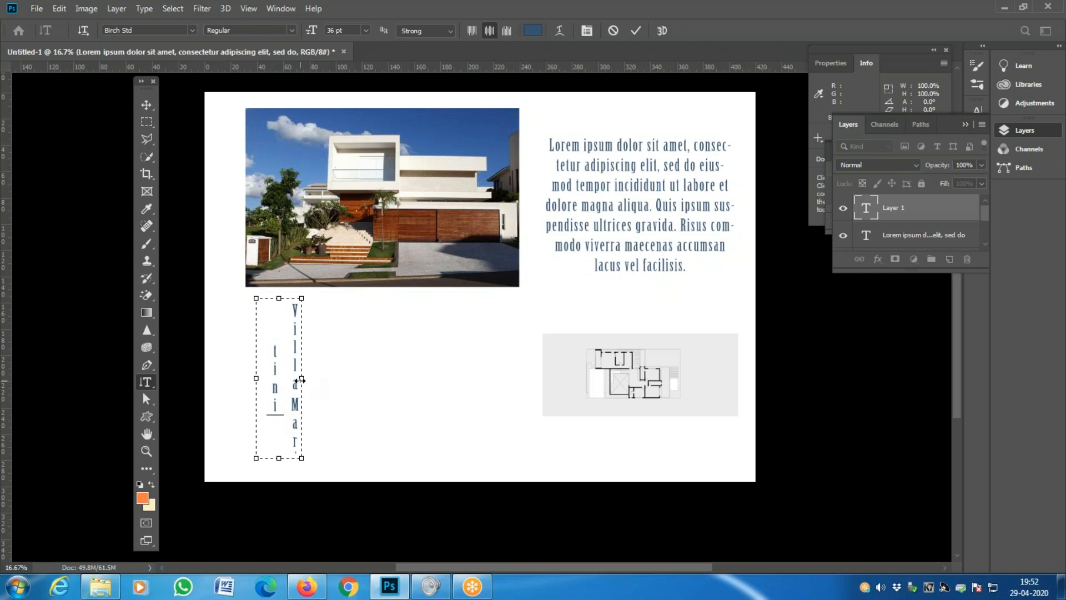
- Enlarge the title's text box and move it up to the left margin beside the photo
left_click_drag(279, 458, 280, 481)
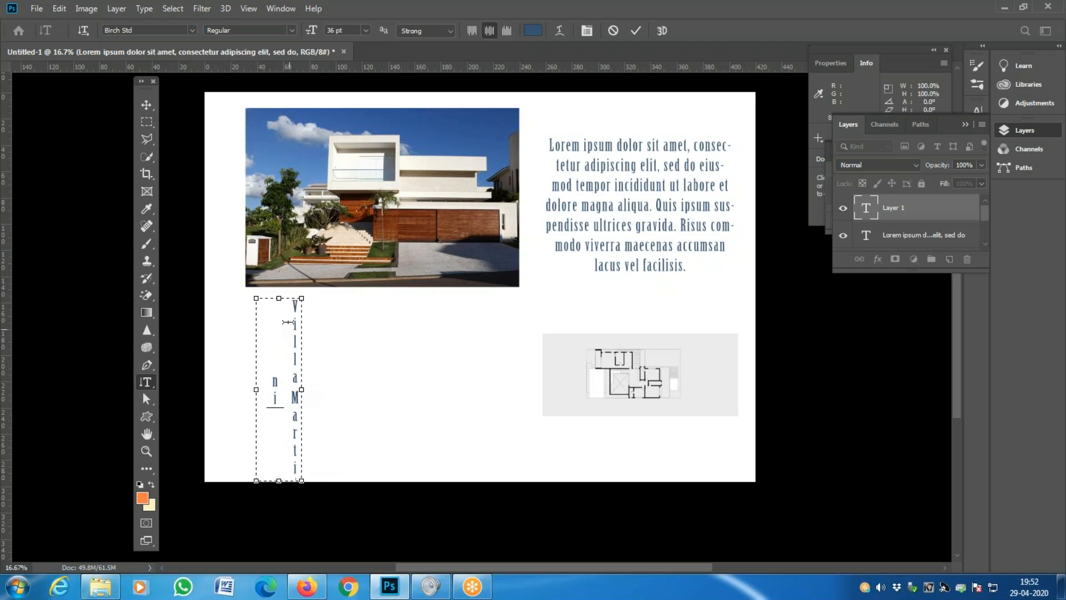
left_click_drag(278, 299, 279, 149)
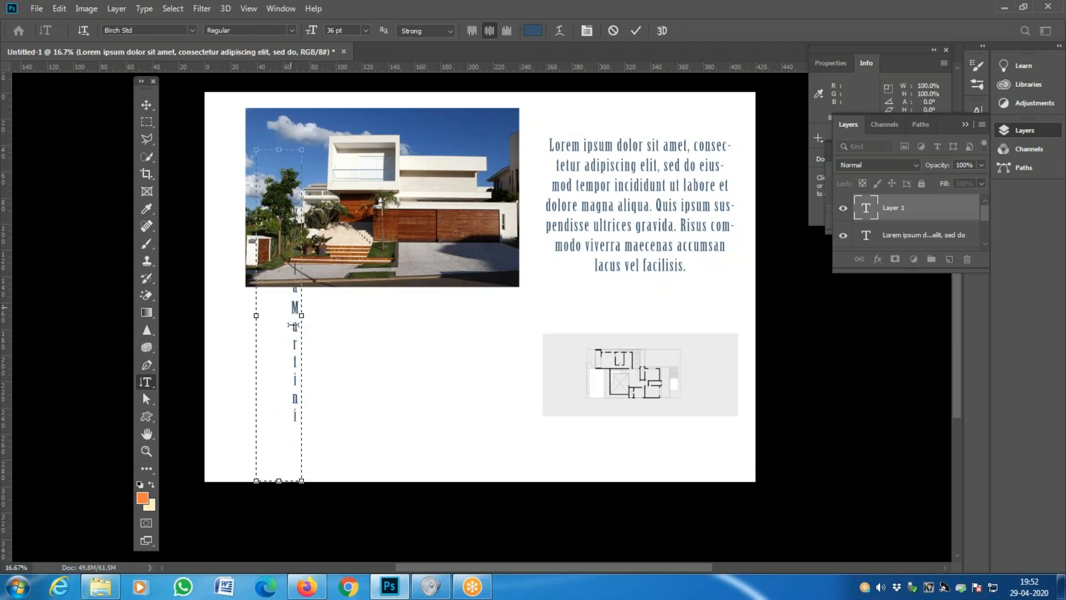
left_click(146, 104)
left_click_drag(283, 335, 225, 271)
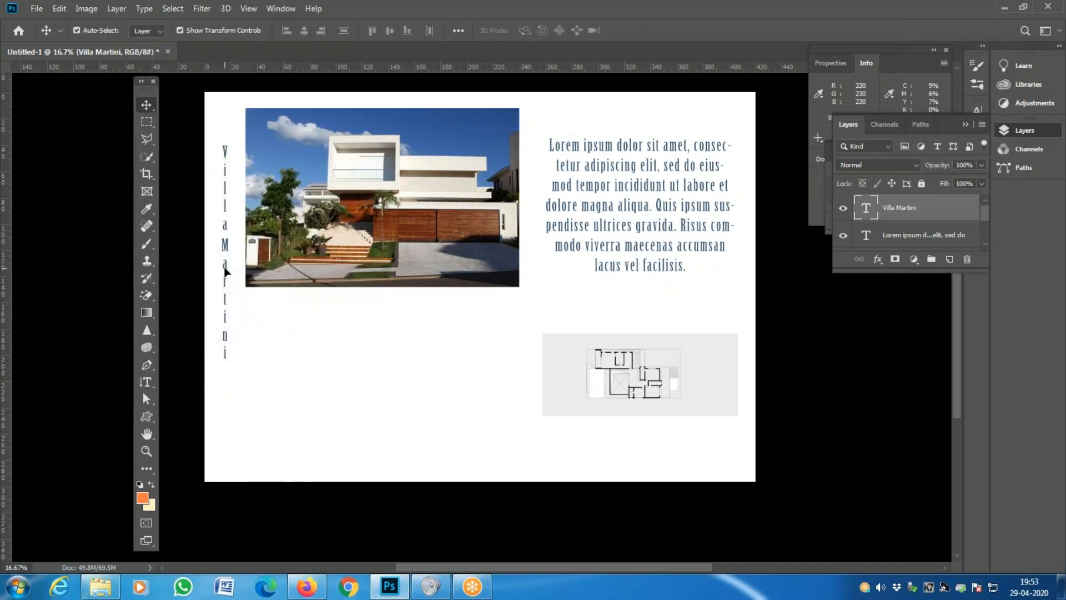
left_click_drag(227, 223, 226, 196)
- Increase the kerning between 'Villa' and 'Martini' with Alt+Right, then select all title text
double_click(226, 207)
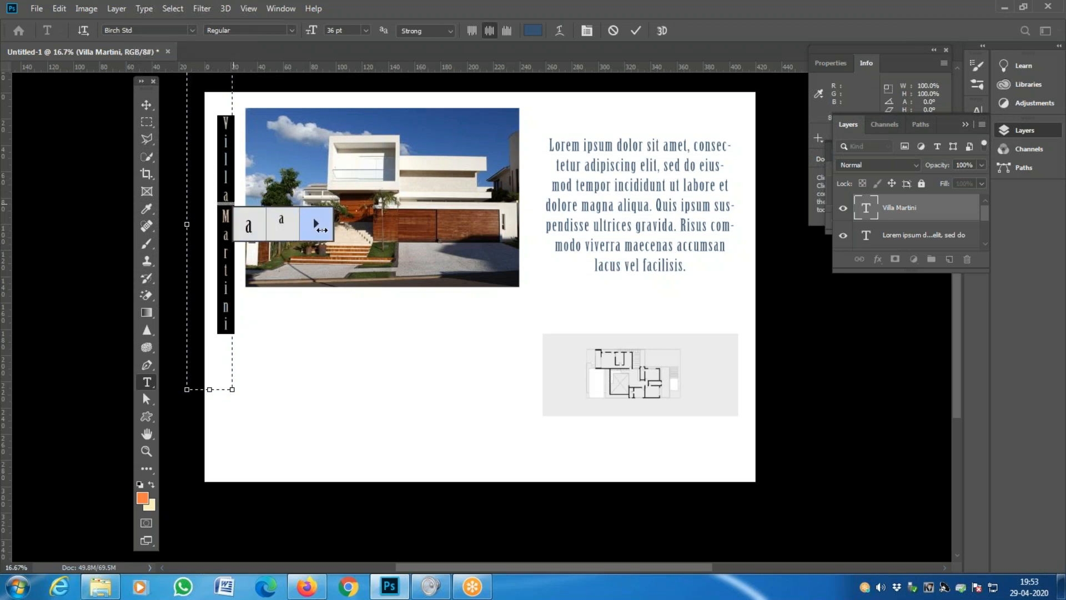
left_click(316, 224)
mouse_move(229, 211)
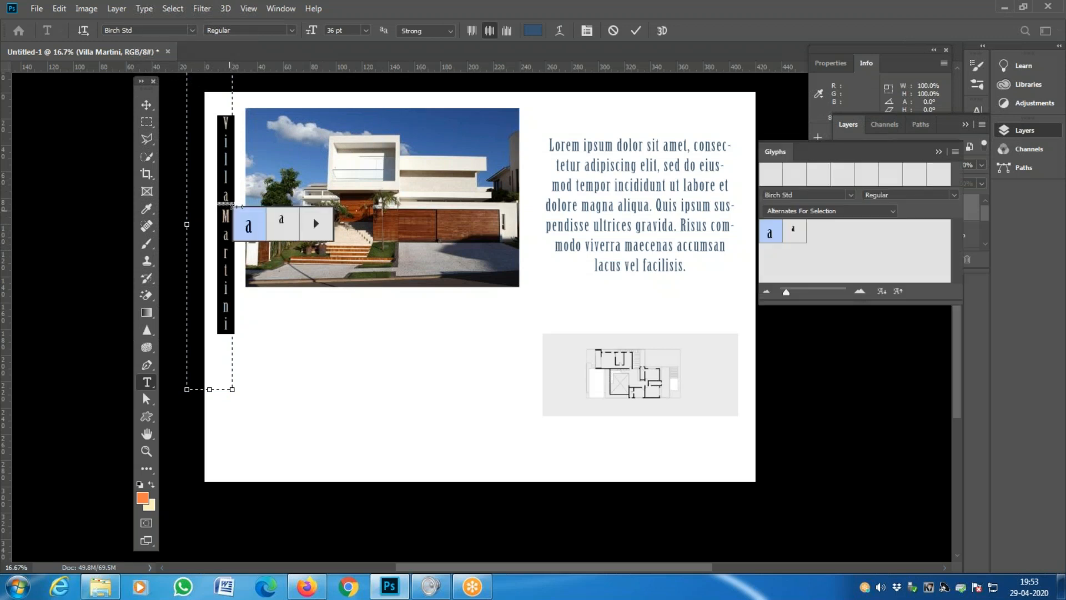
key("BackSpace")
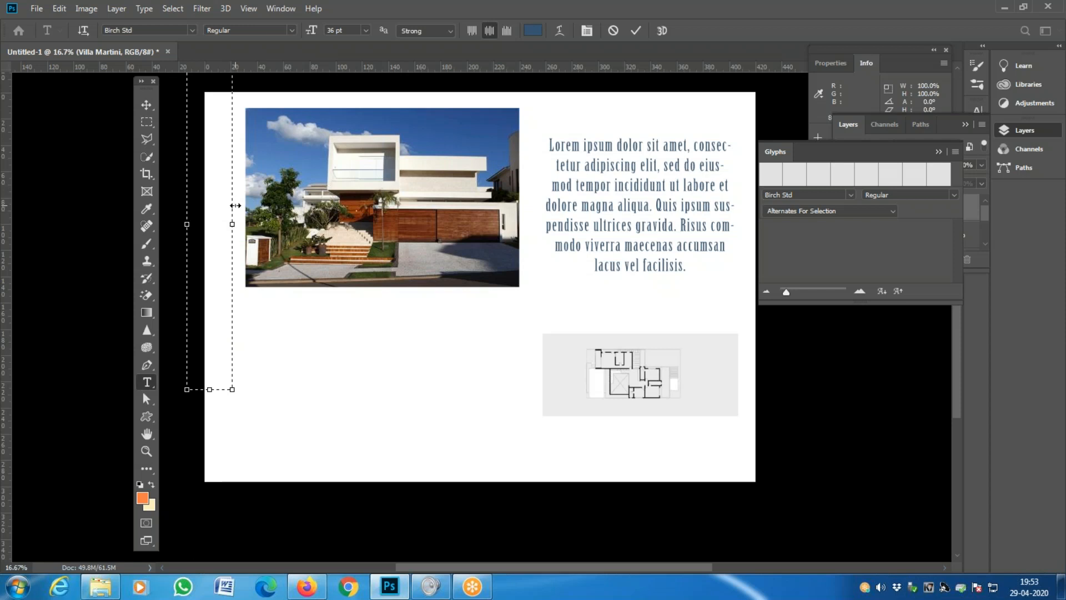
key("ctrl+z")
left_click_drag(225, 206, 225, 196)
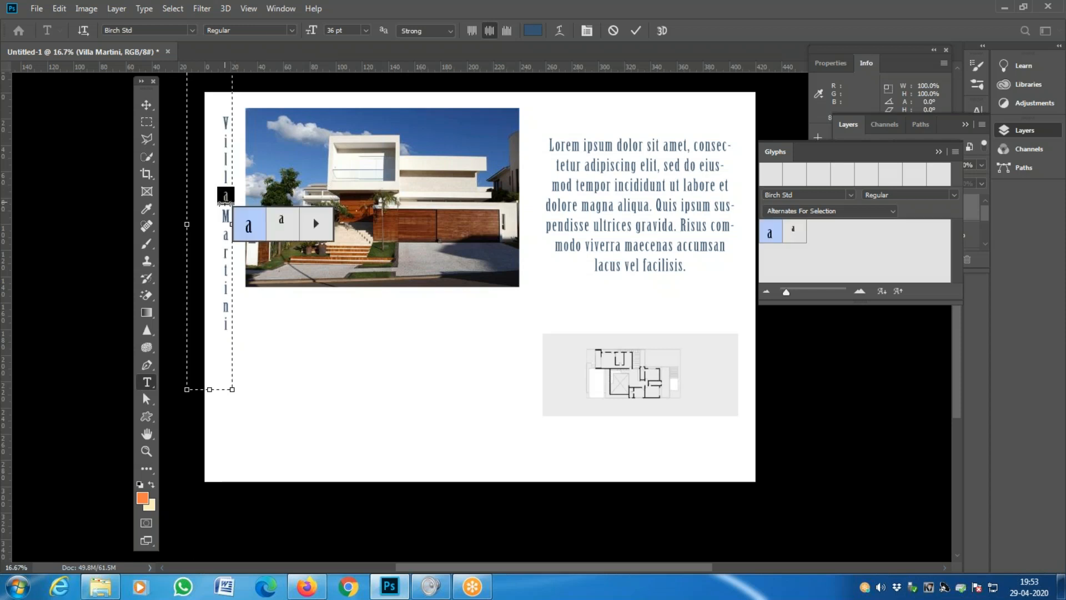
key("Up")
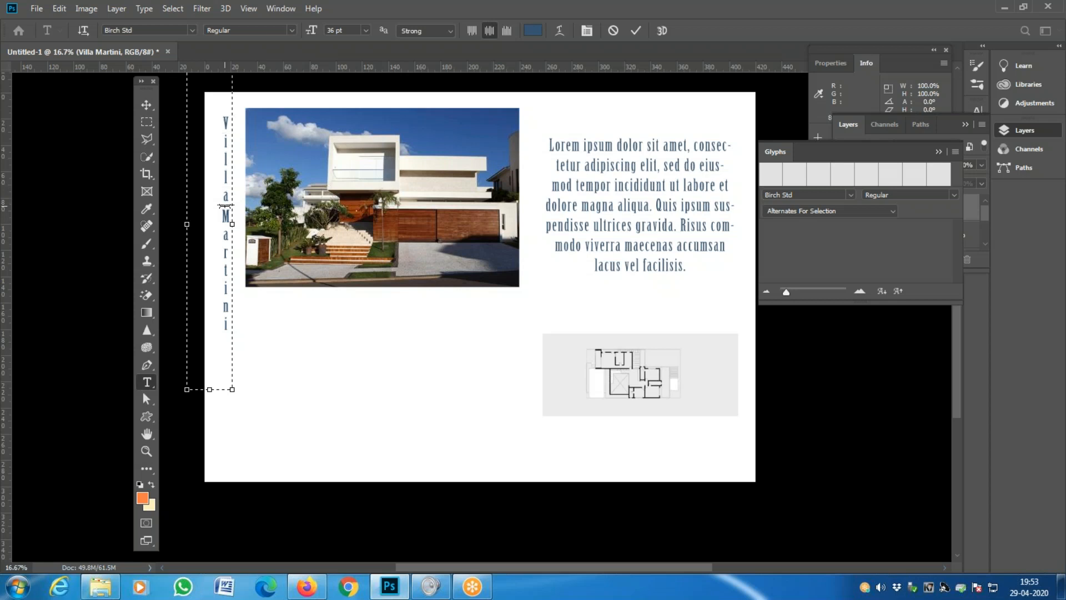
key("alt+Right")
key("alt+Right")
key("alt+Right")
key("alt+Right")
key("alt+Right")
key("alt+Right")
key("alt+Right")
key("alt+Right")
key("alt+Right")
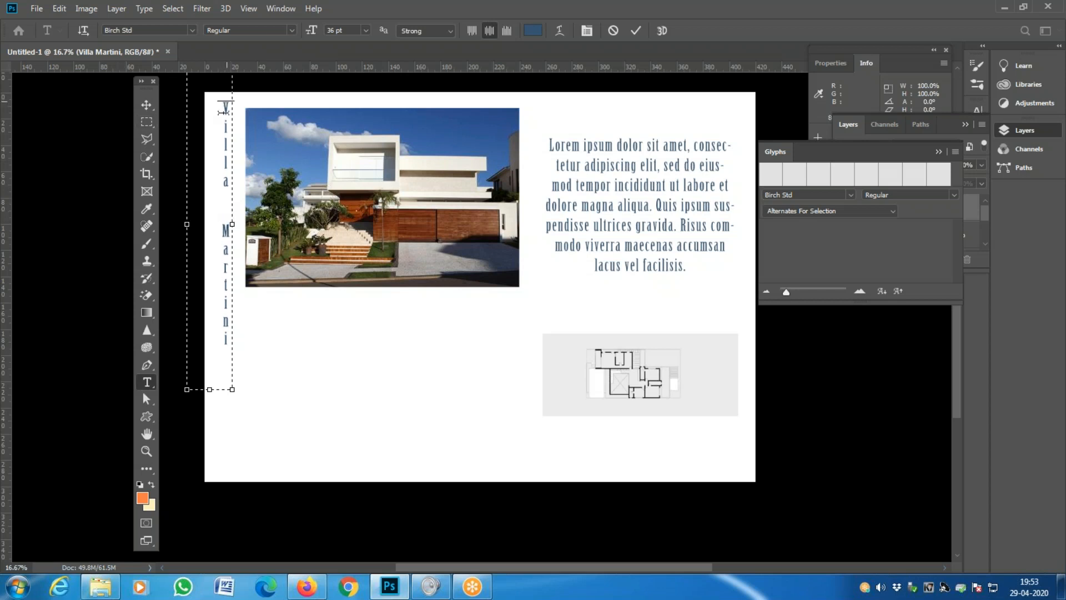
key("ctrl+a")
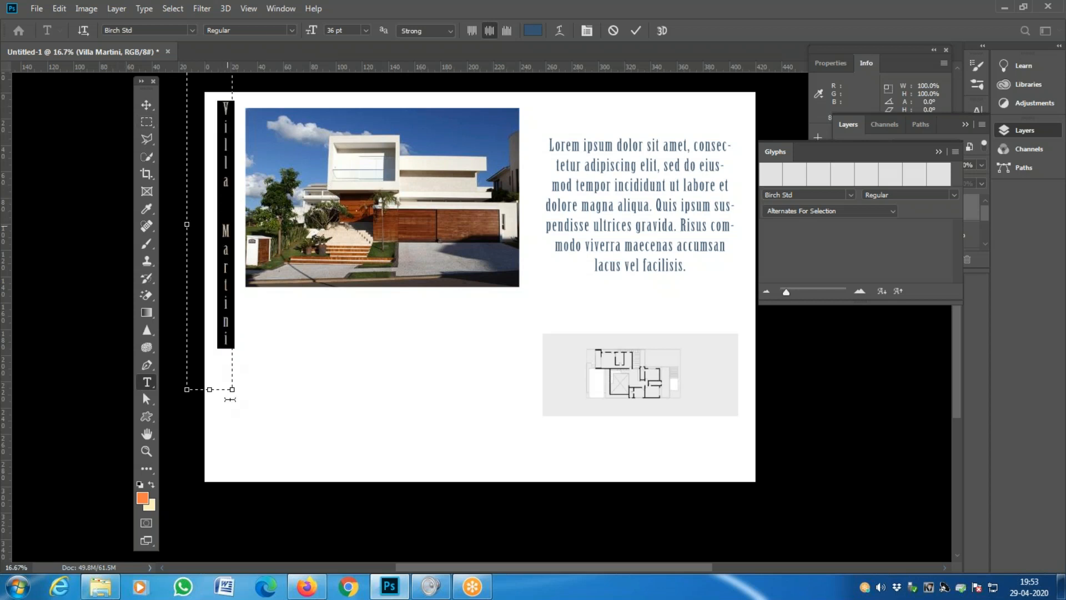
- Set the vertical title's font to Bernard MT Condensed after trying Agustina
left_click(193, 30)
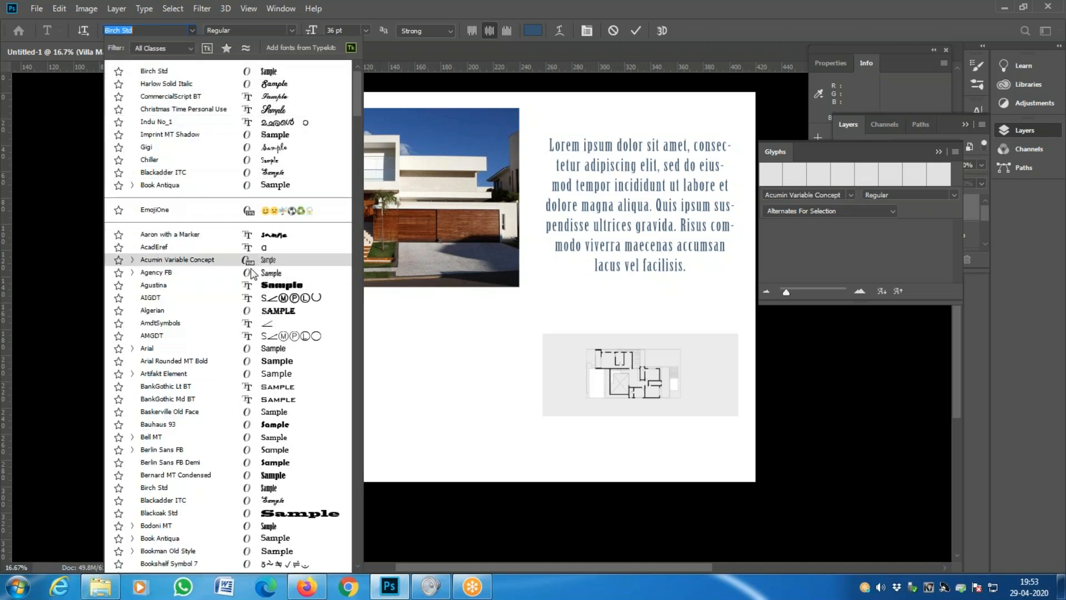
left_click(248, 285)
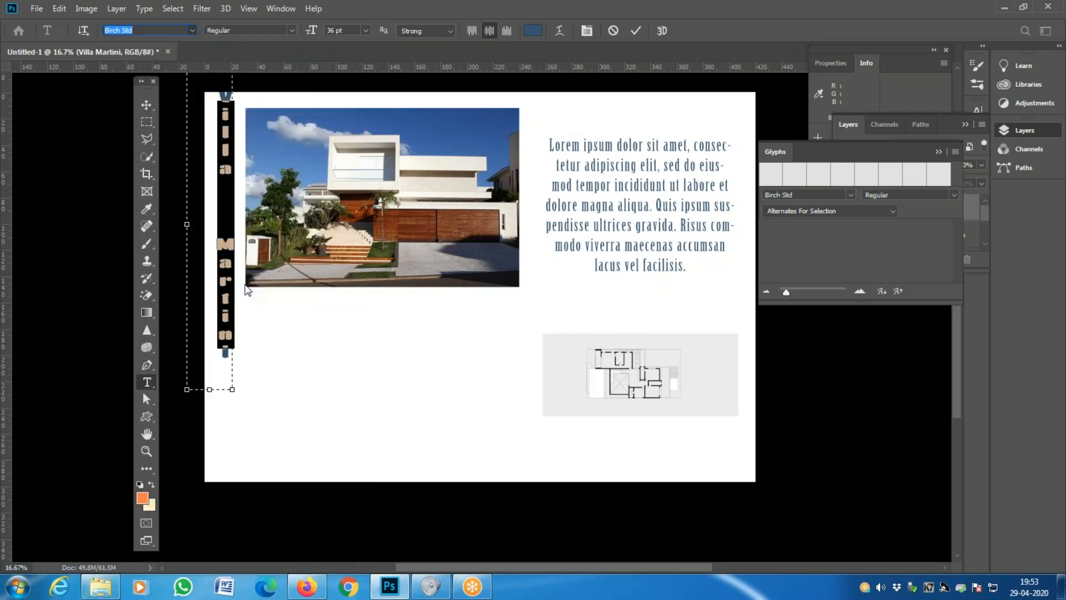
left_click(190, 30)
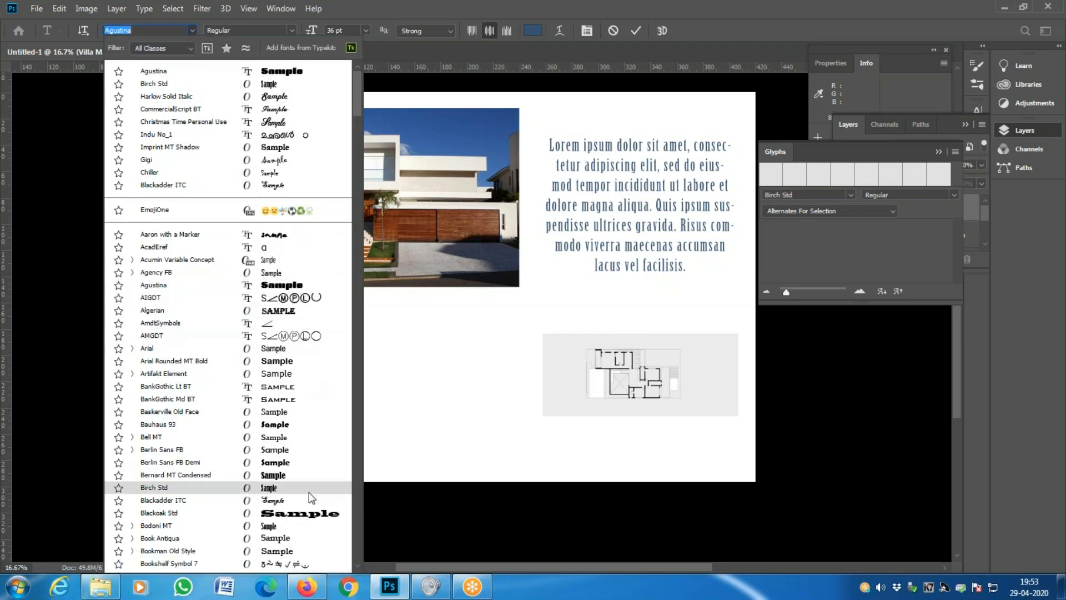
left_click(294, 476)
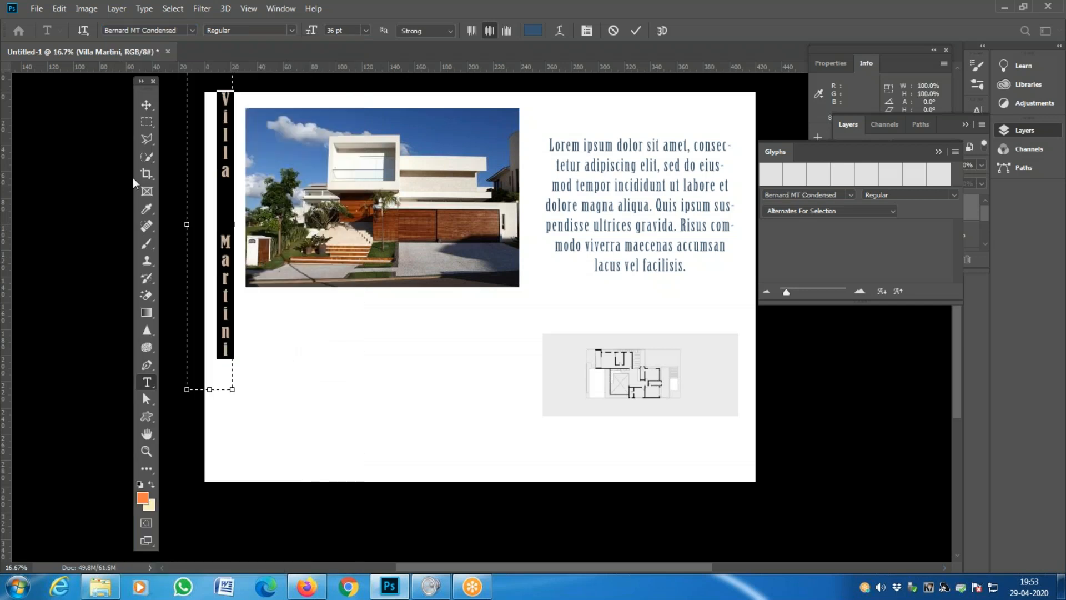
left_click(146, 105)
- Move the title about 10 mm lower and slightly left along the margin
left_click_drag(225, 135, 224, 170)
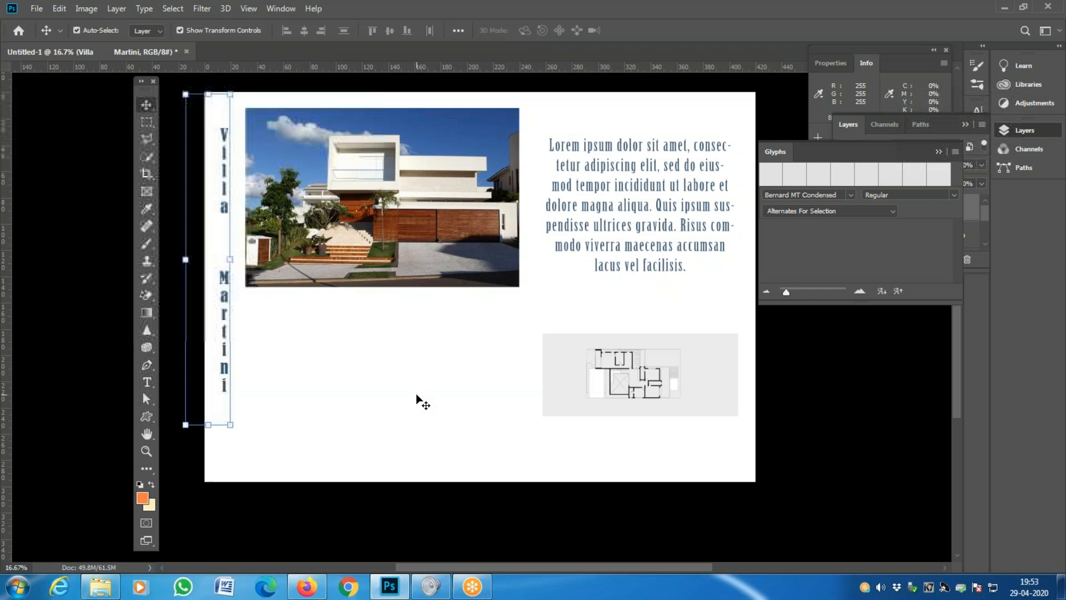
left_click(421, 402)
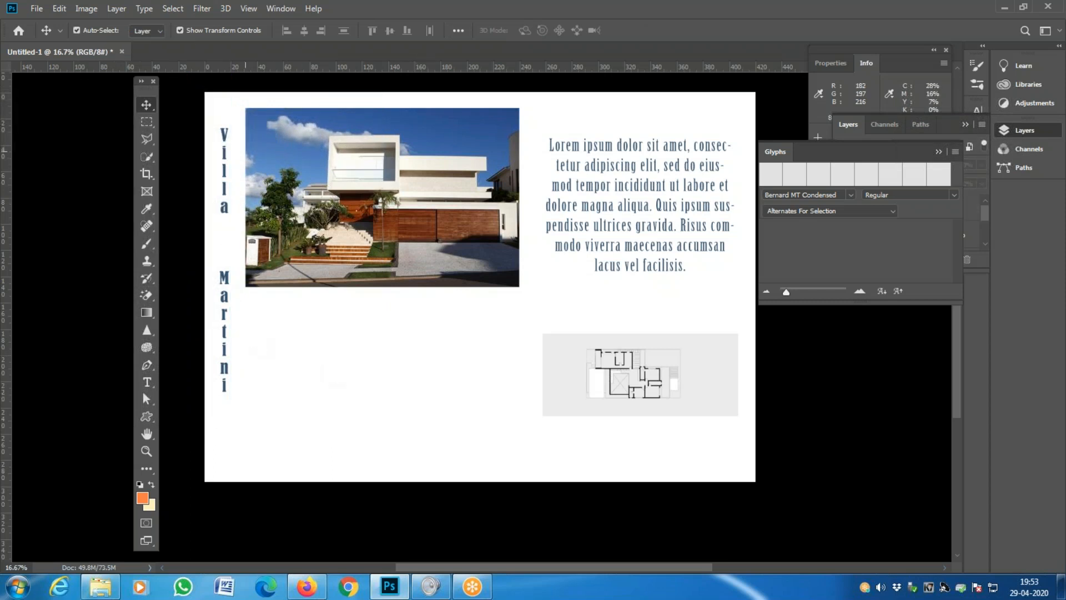
left_click_drag(225, 162, 222, 162)
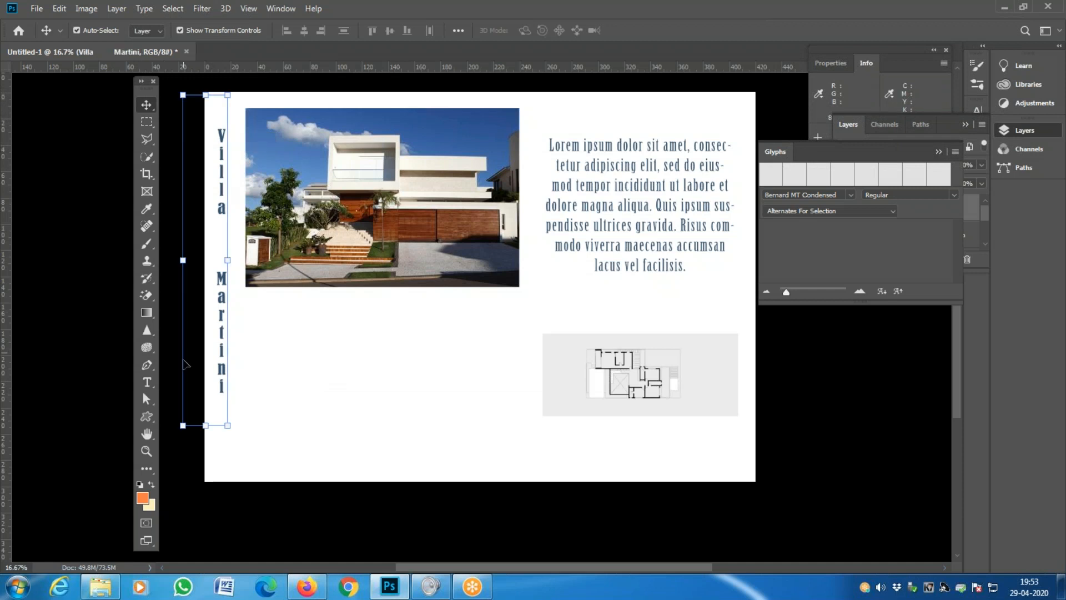
left_click(148, 382)
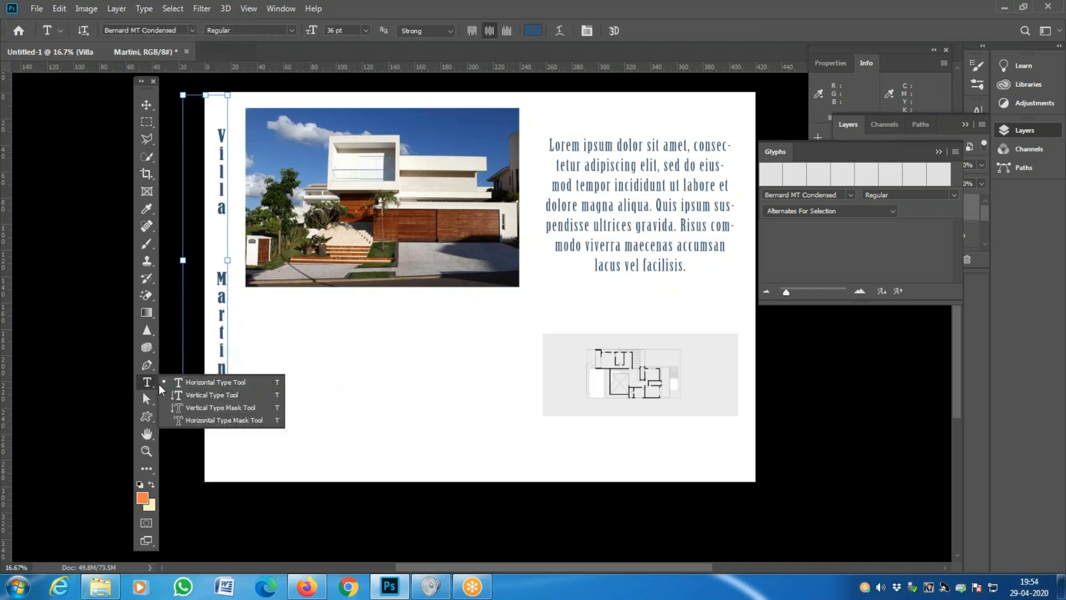
- Draw a Horizontal Type Mask text box below the house photo at 72 pt
left_click(243, 420)
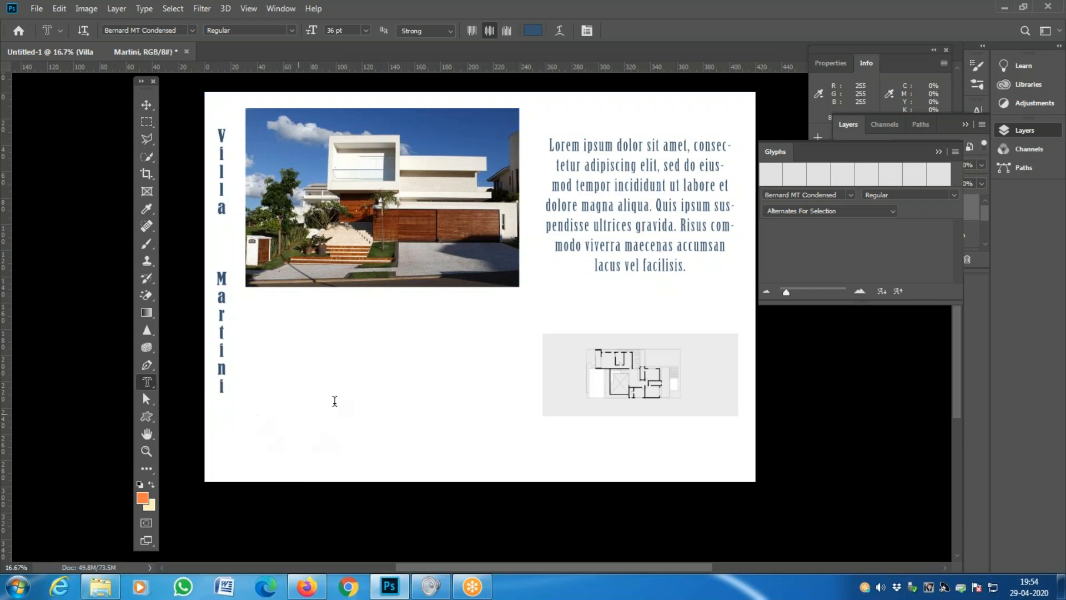
left_click_drag(270, 335, 473, 432)
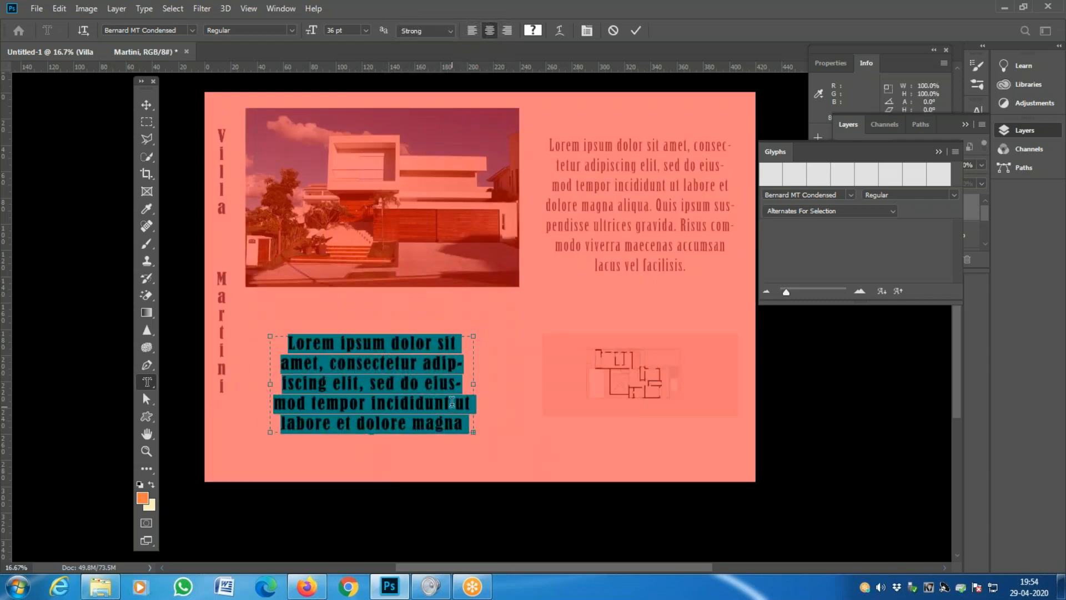
left_click(366, 30)
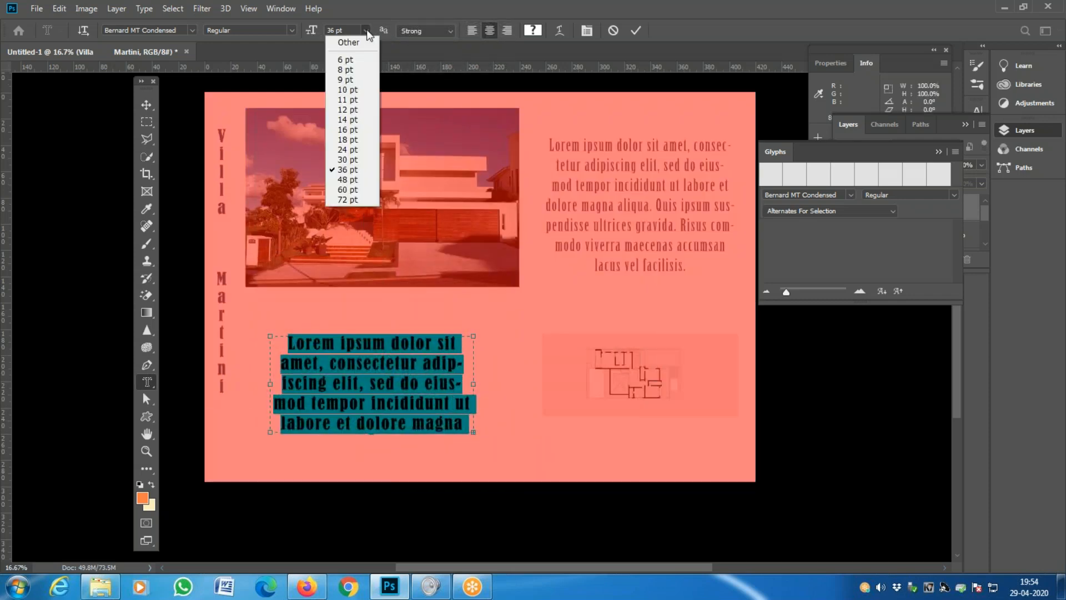
left_click(351, 200)
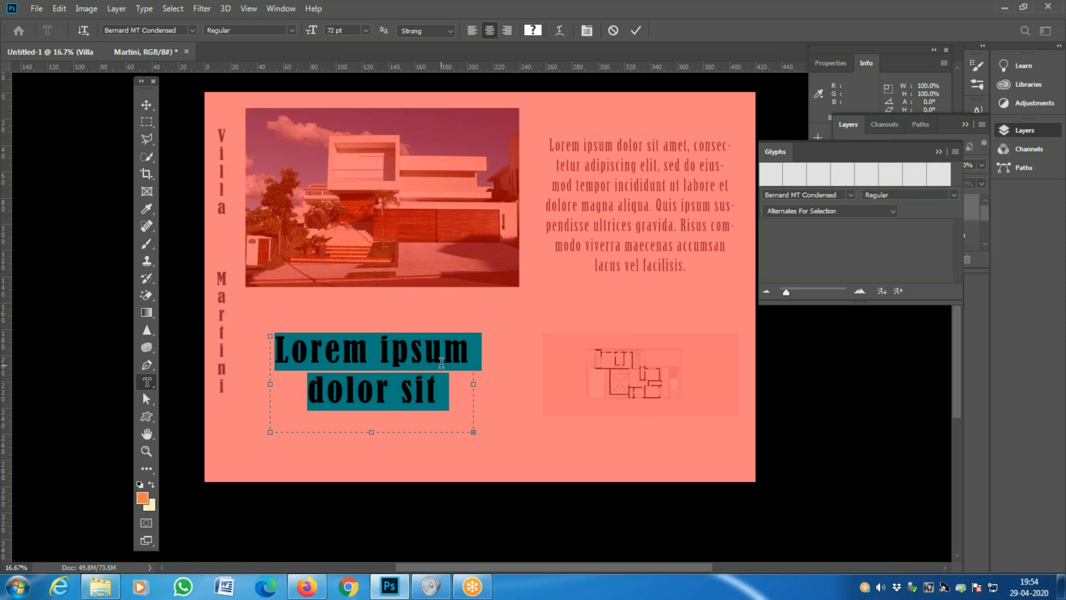
- Type 'Art of Living' into the mask box, clearing a mistyped start
type("Pre")
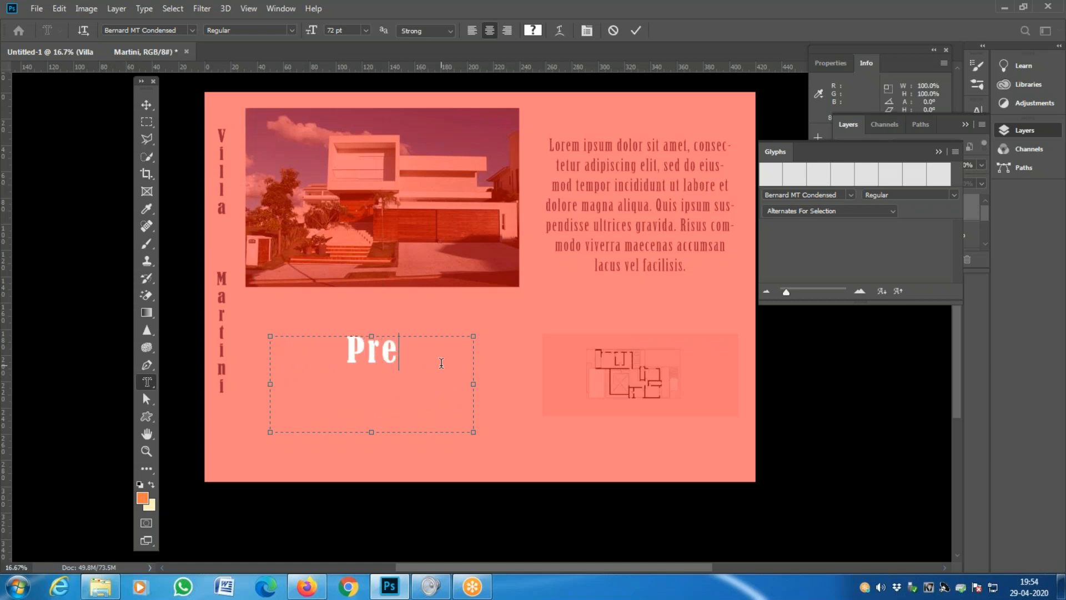
key("BackSpace")
key("BackSpace")
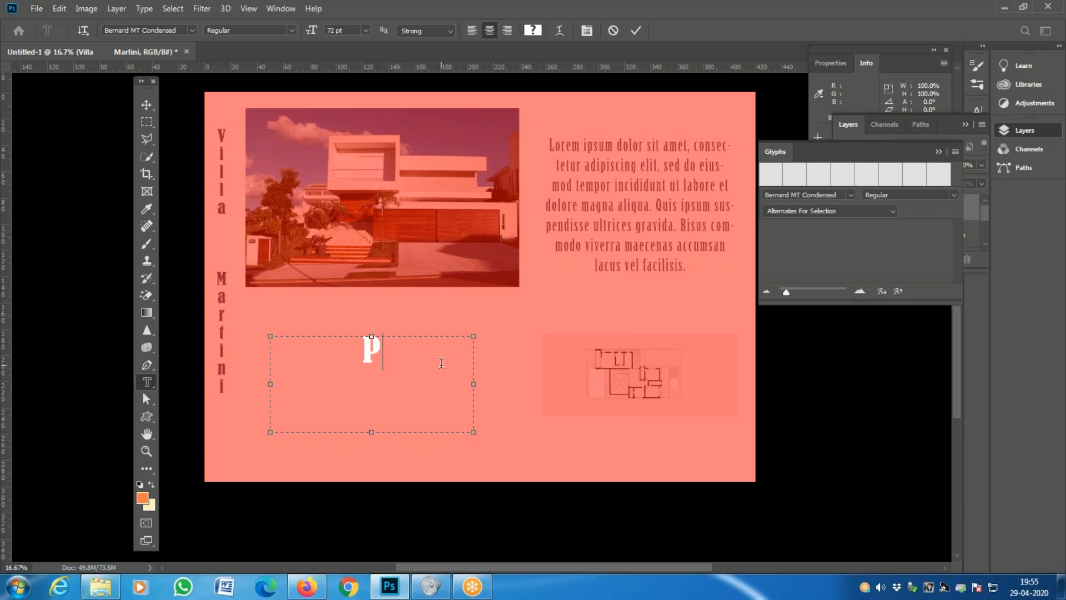
key("BackSpace")
type("A")
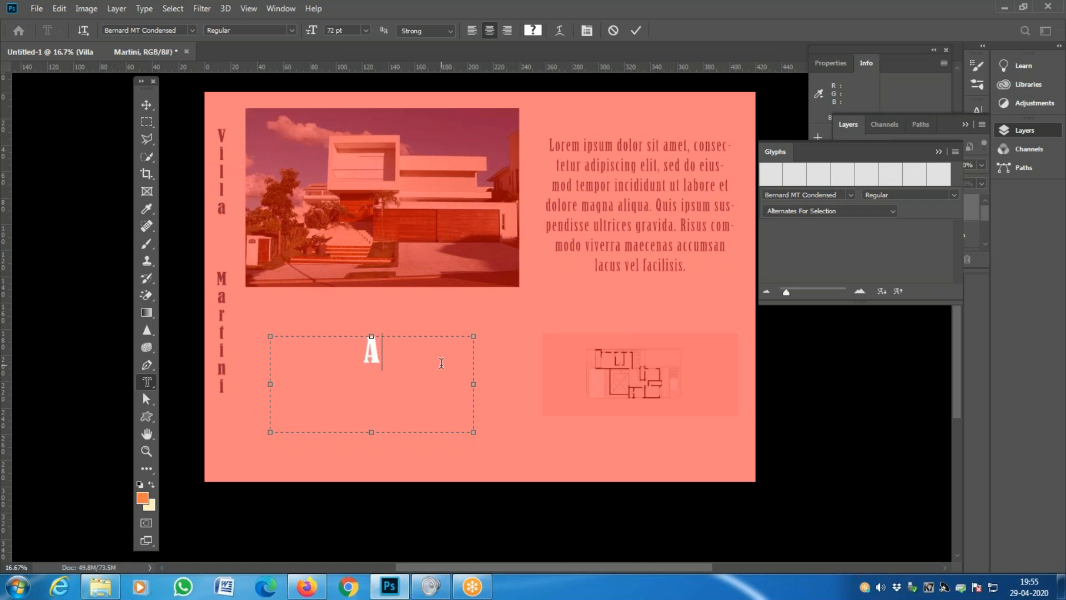
type("rt of L")
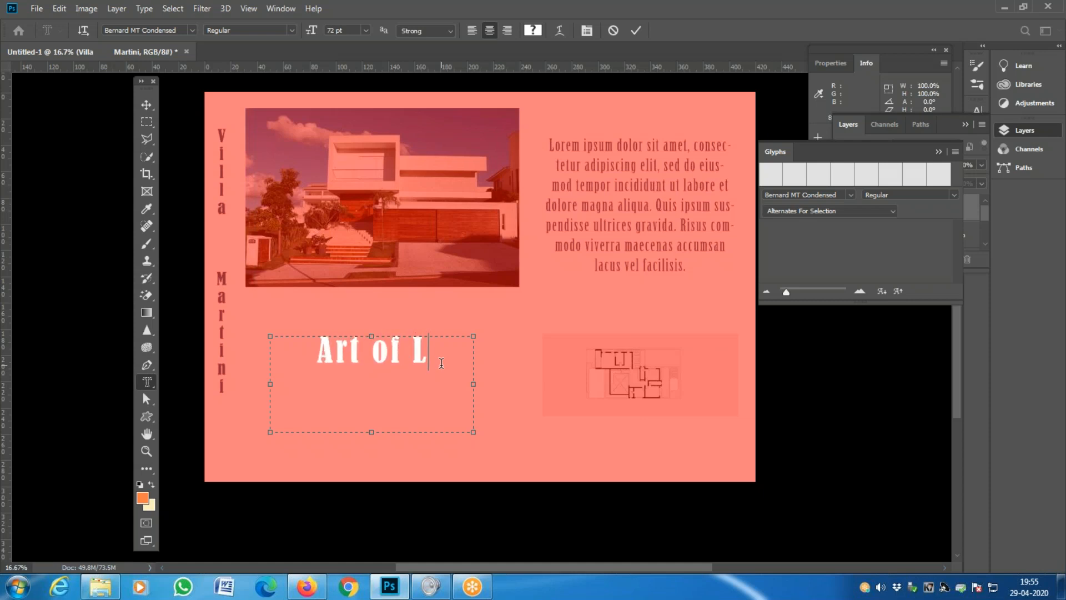
type("iving")
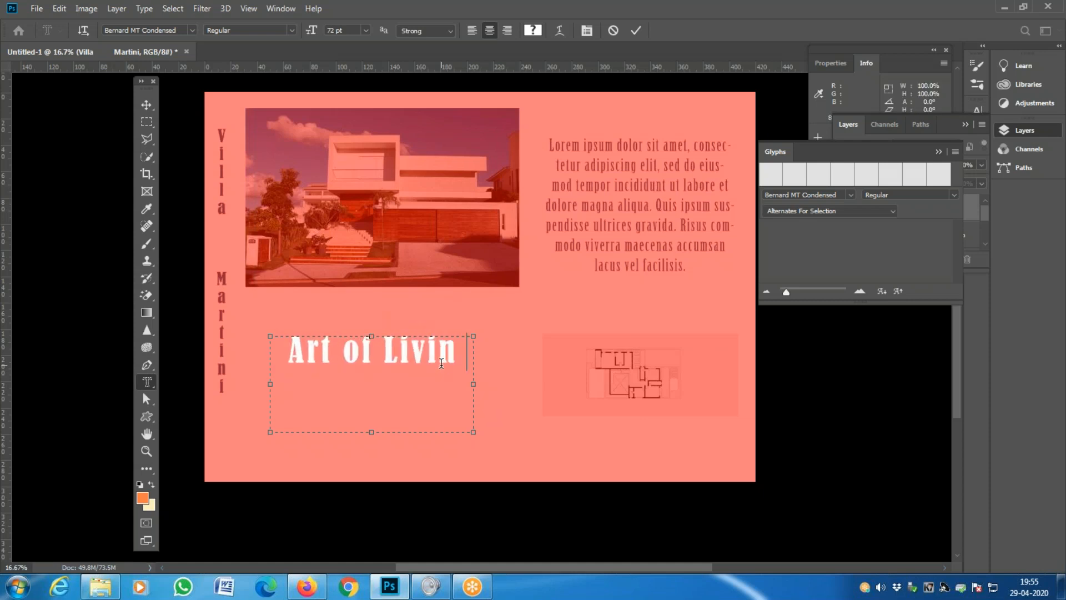
key("Left")
key("Left")
key("Left")
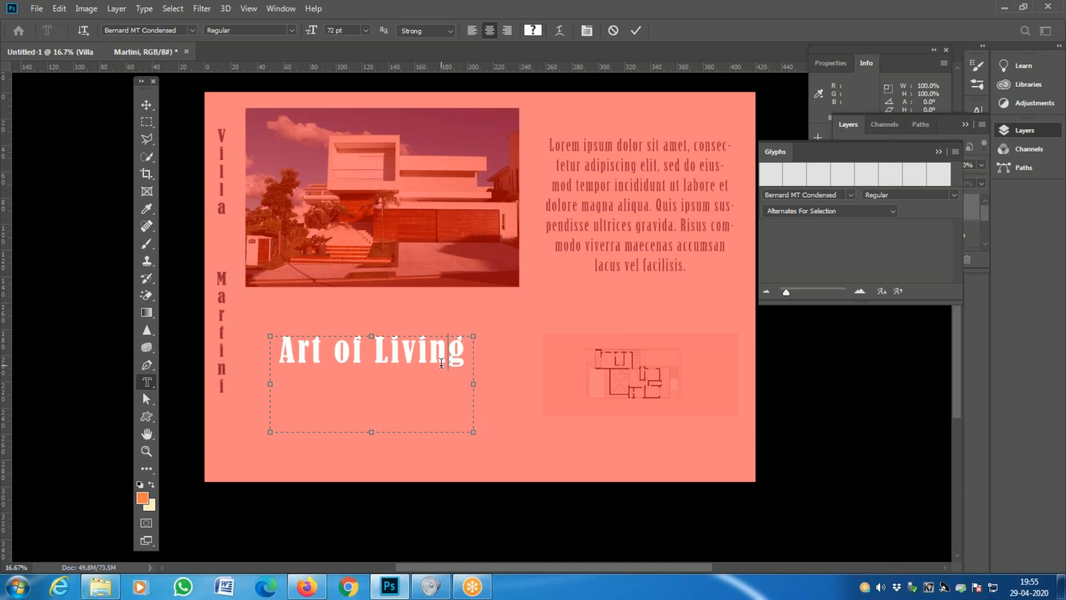
key("Left")
key("Left")
key("Left")
key("Left")
- Shrink the mask box to fit 'Art of Living' and commit it as a selection
left_click(465, 355)
left_click_drag(370, 431, 369, 374)
left_click(636, 31)
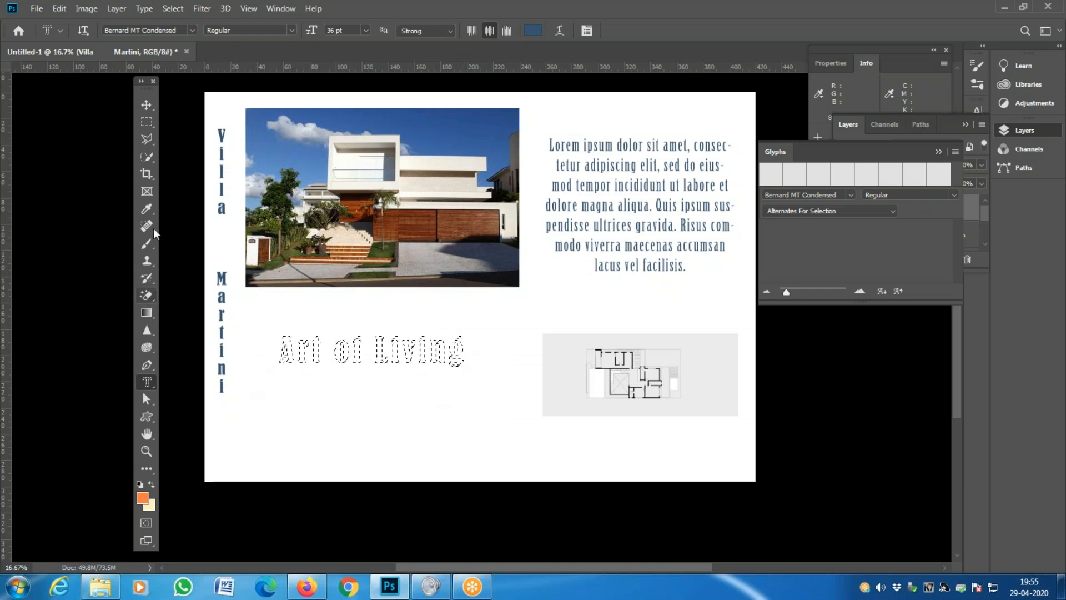
- Select the standard Brush Tool from the toolbar
left_click(148, 244)
right_click(148, 244)
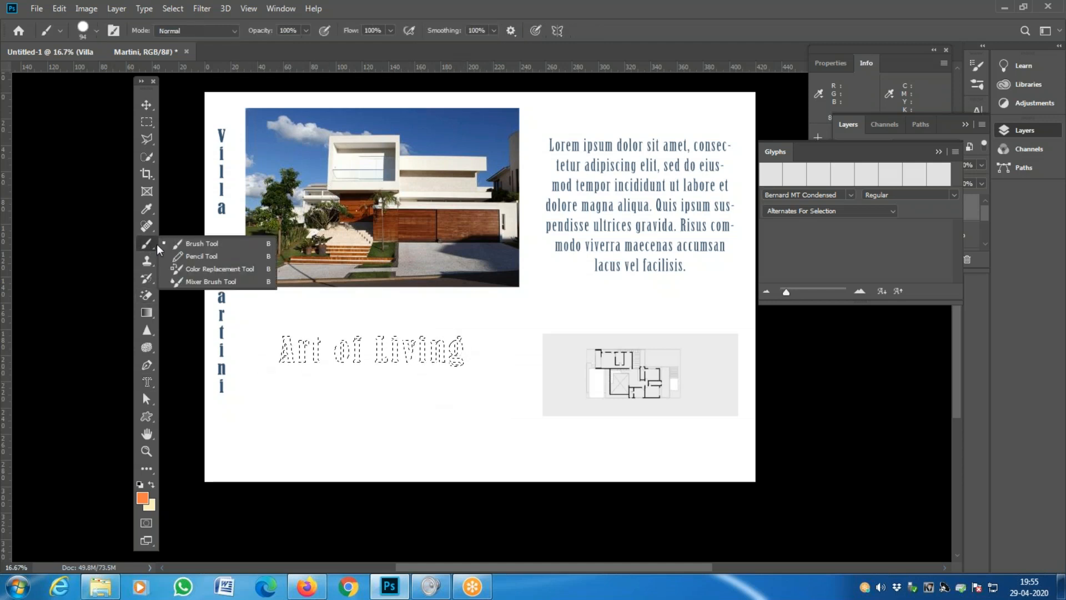
left_click(195, 245)
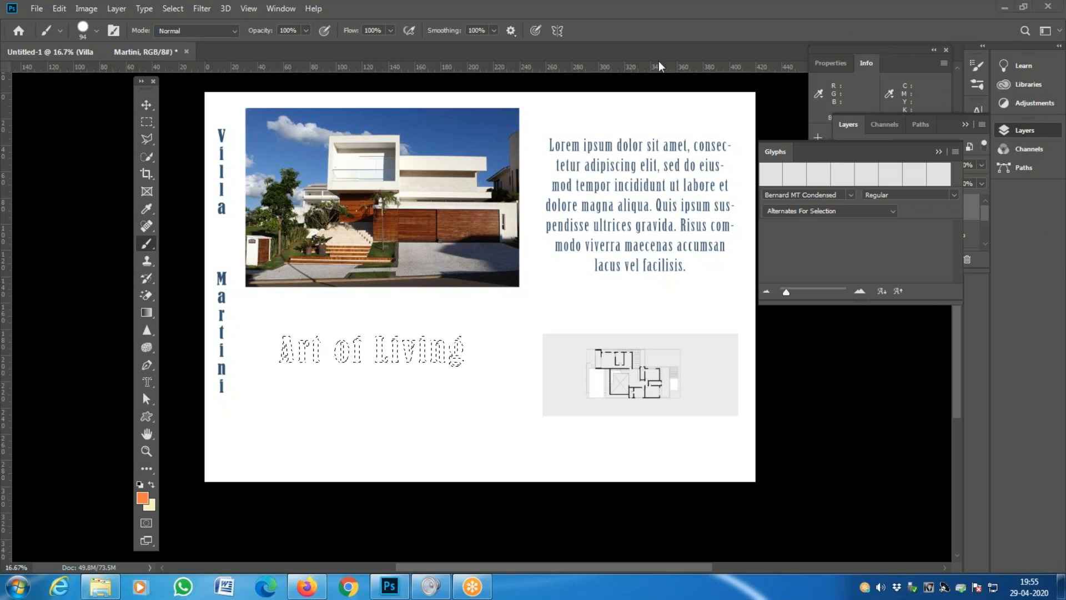
key("ctrl+d")
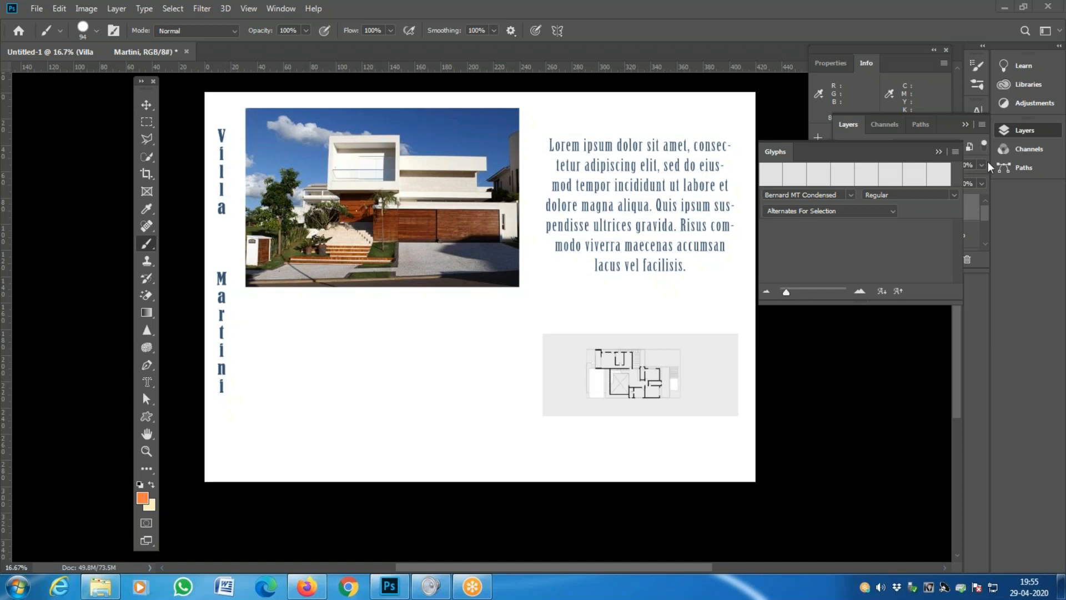
- Tidy the side panel groups and show the Layers panel via the Window menu
left_click(859, 129)
left_click(859, 129)
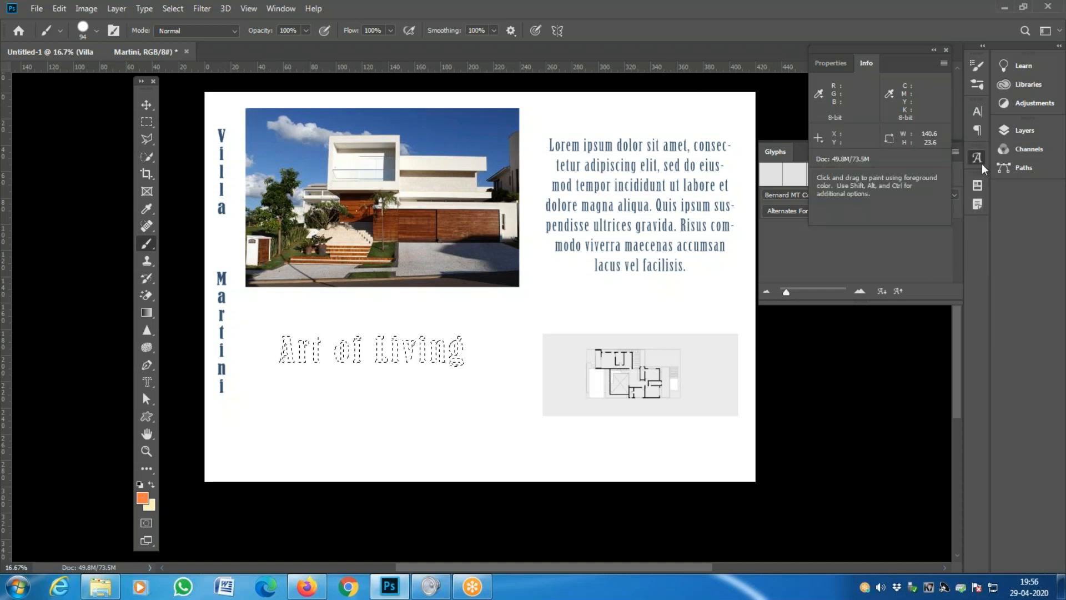
left_click(978, 204)
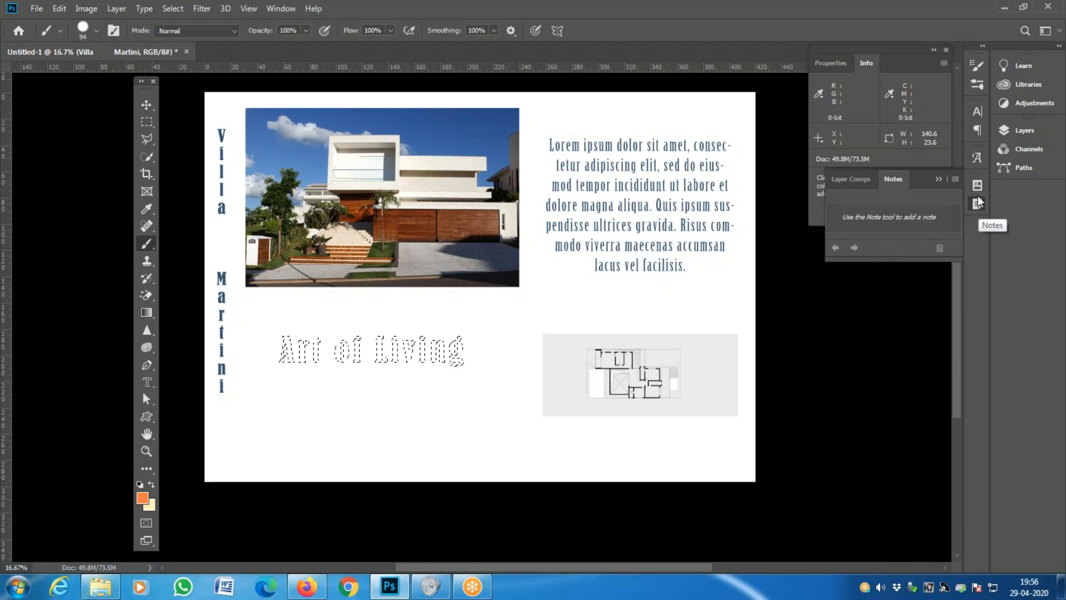
left_click(939, 179)
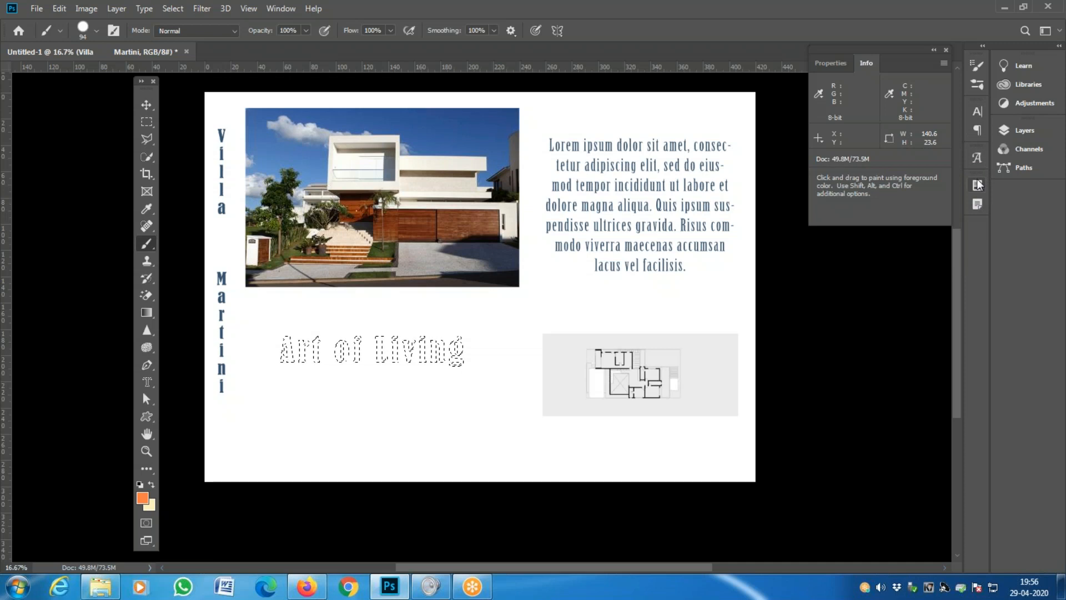
left_click(291, 10)
left_click(314, 277)
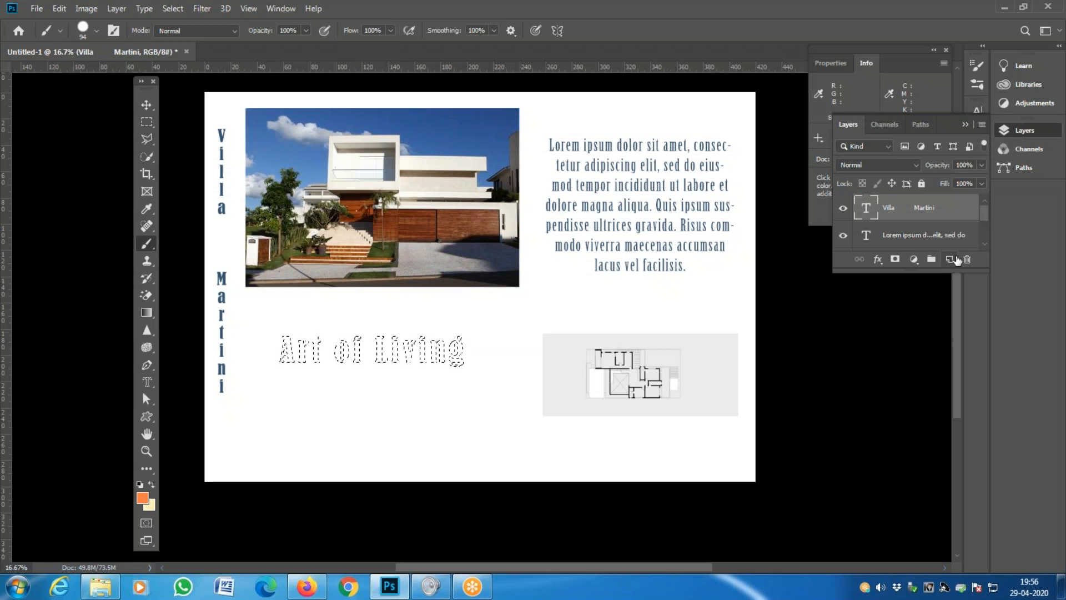
- Add an empty Layer 1 and check the current foreground colour
left_click(954, 260)
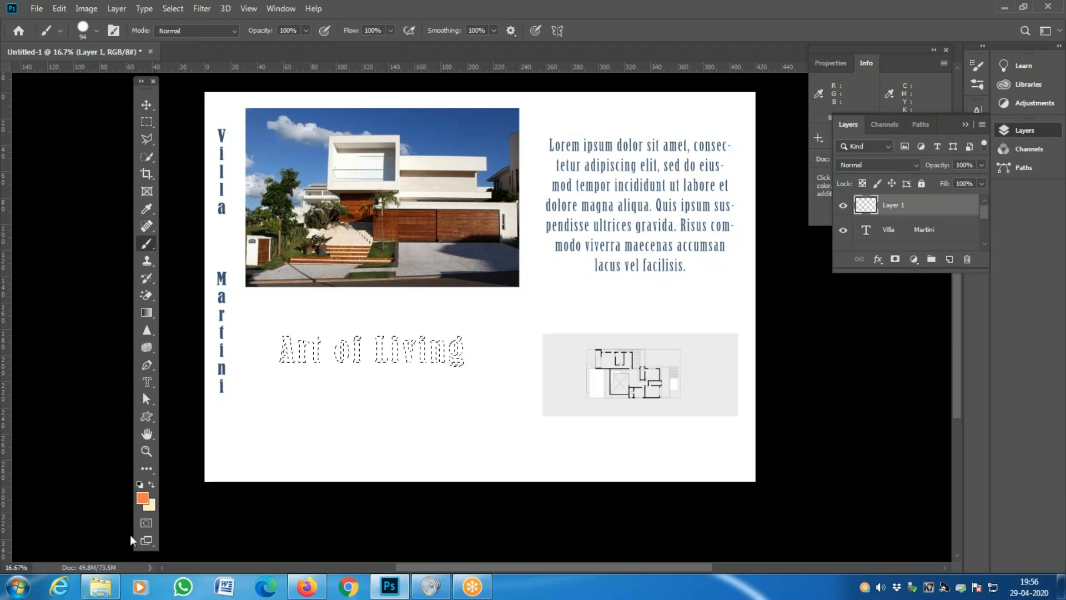
left_click(143, 498)
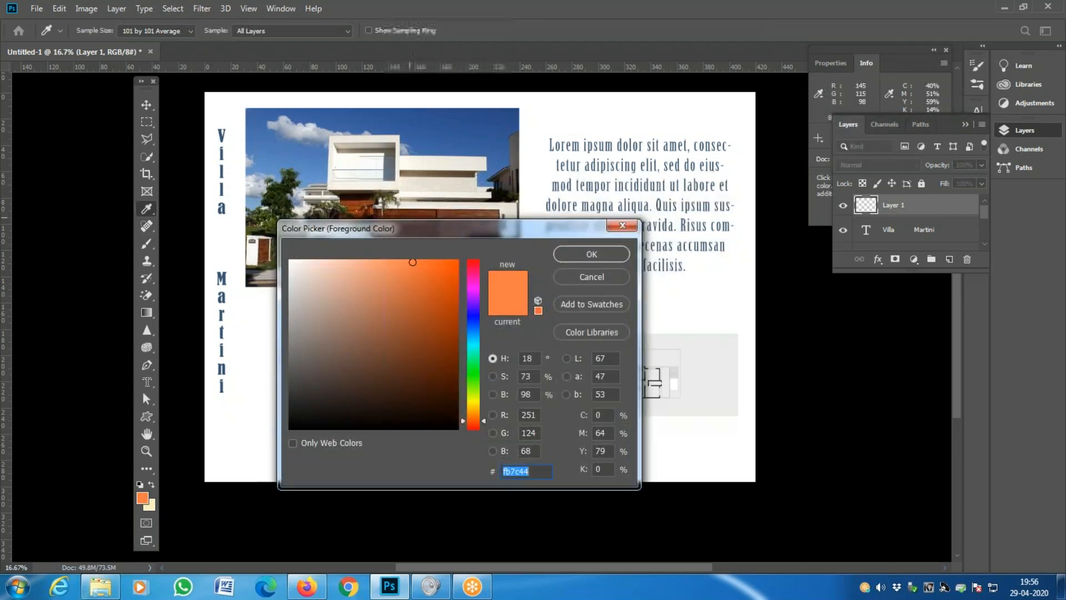
key("Return")
key("b")
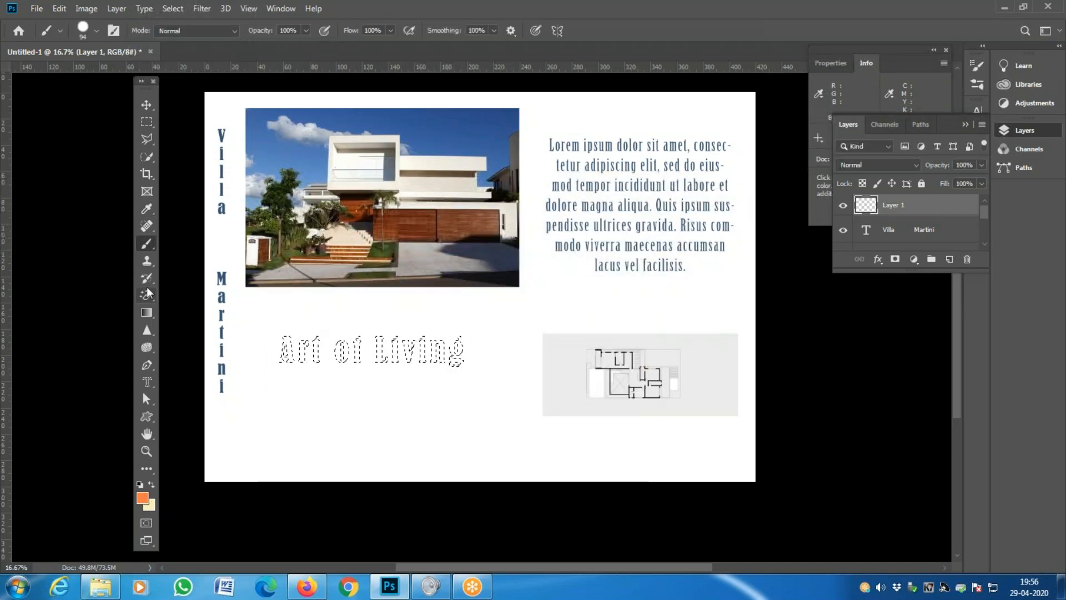
- Sample the wooden gate's orange-brown with the Eyedropper set to Point Sample
left_click(148, 208)
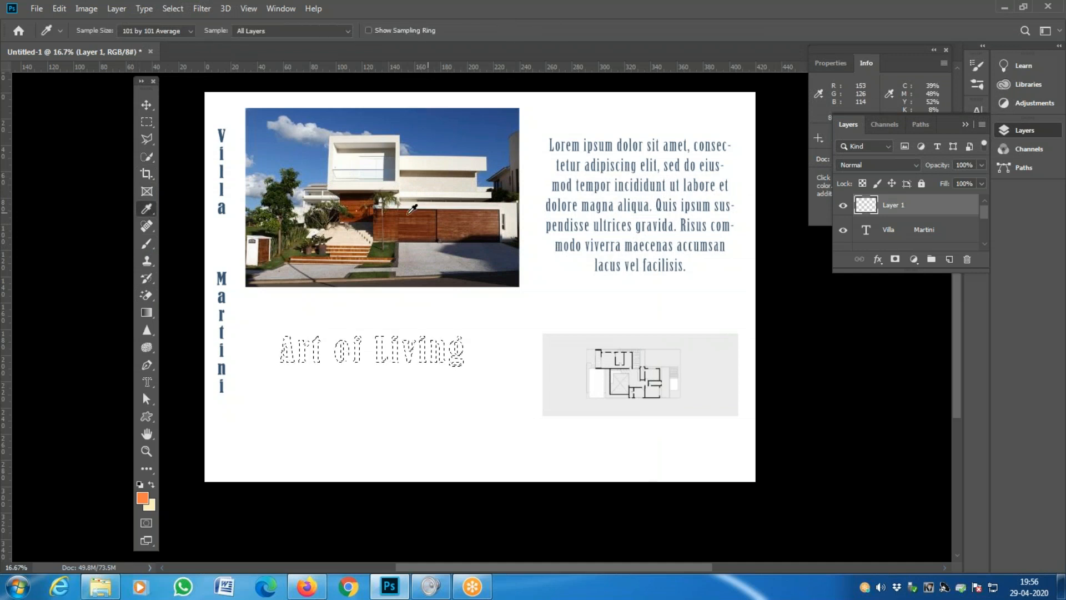
left_click(359, 198)
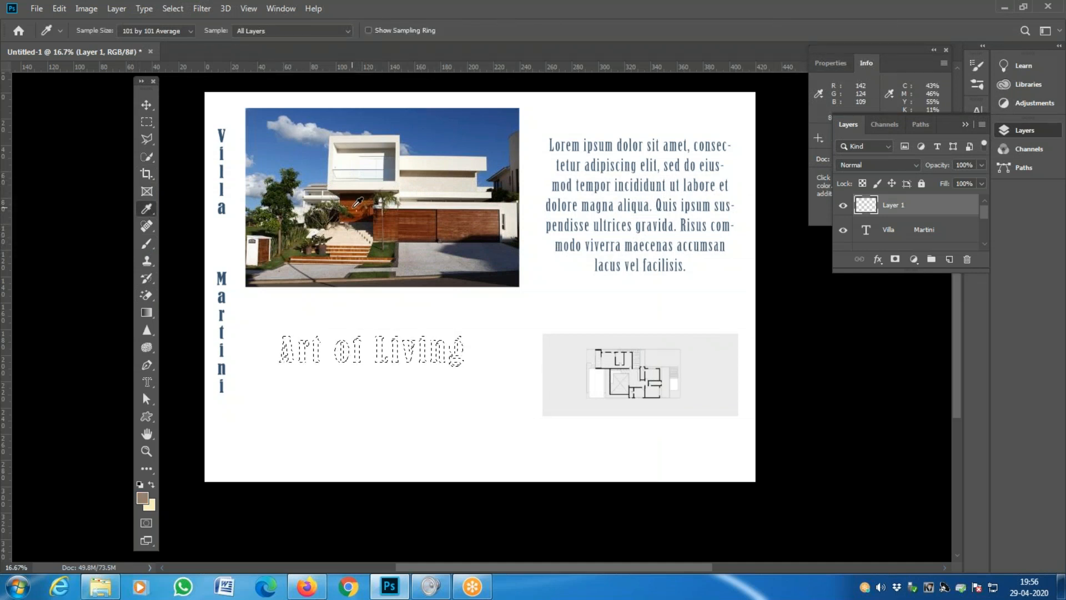
left_click(179, 32)
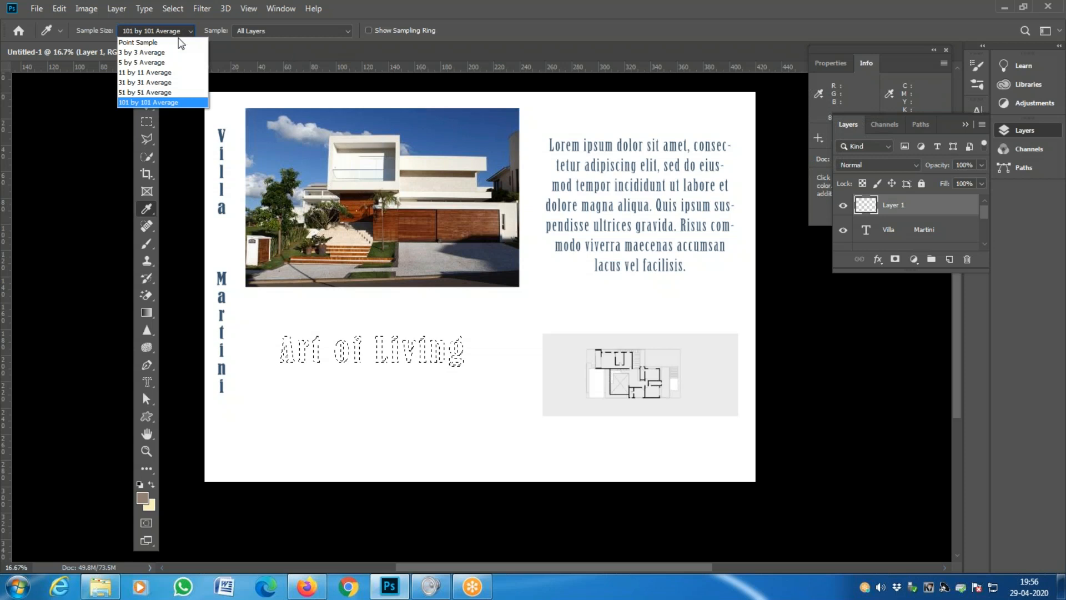
left_click(162, 40)
left_click(362, 201)
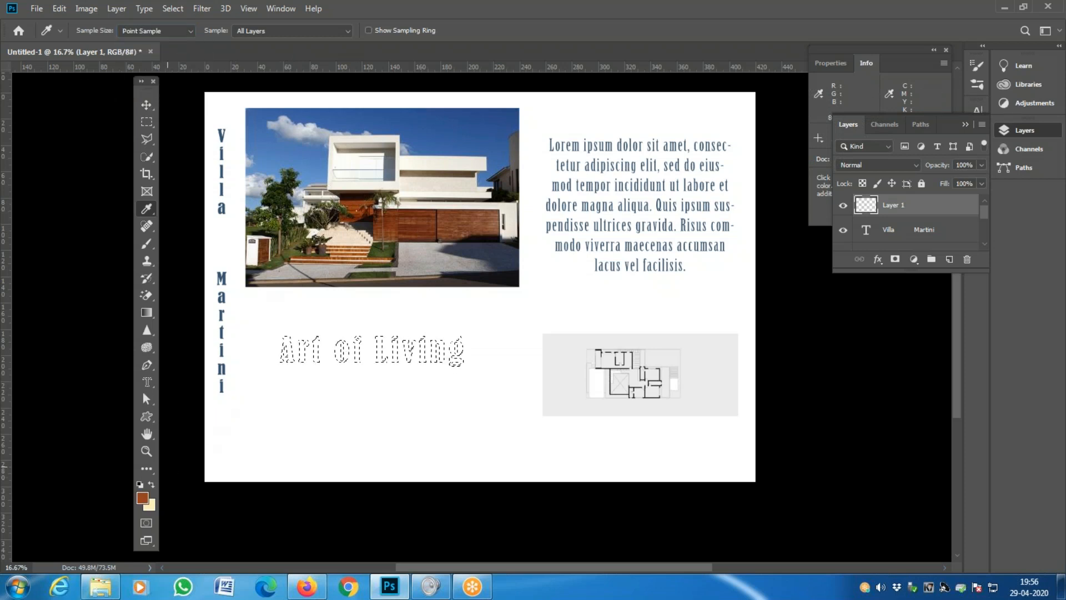
- Paint orange-brown into the letters of 'Art', then sample a lighter gate brown
left_click(146, 244)
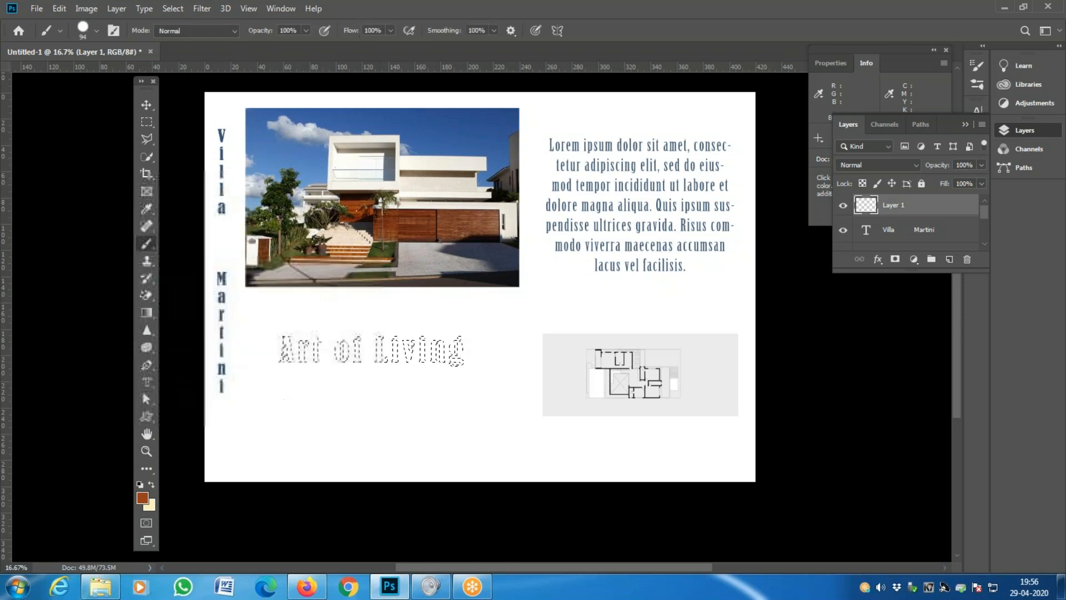
left_click_drag(283, 356, 306, 344)
left_click_drag(473, 284, 353, 353)
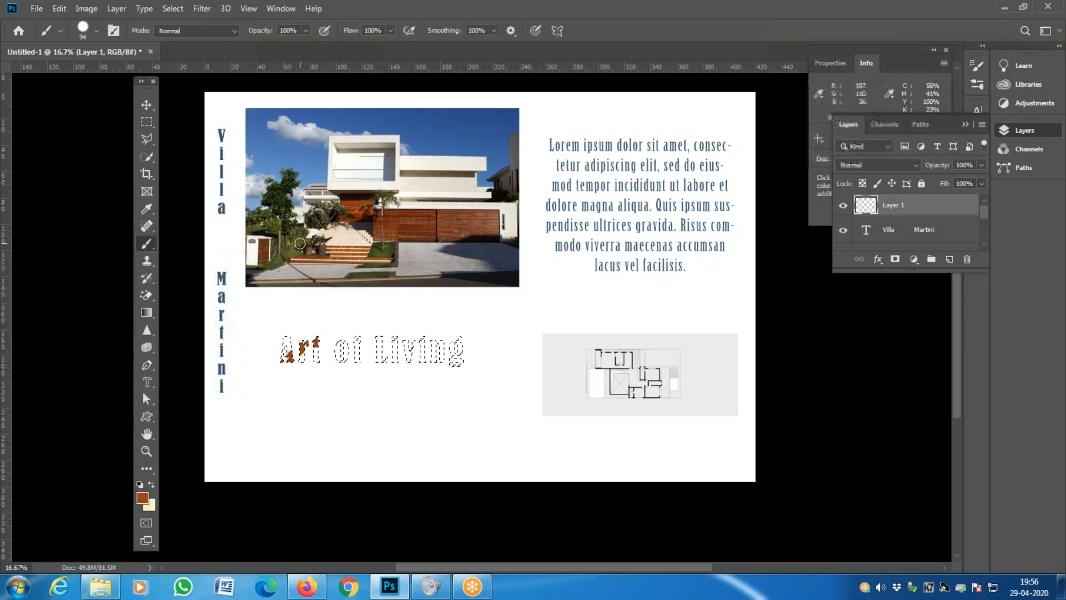
left_click(146, 208)
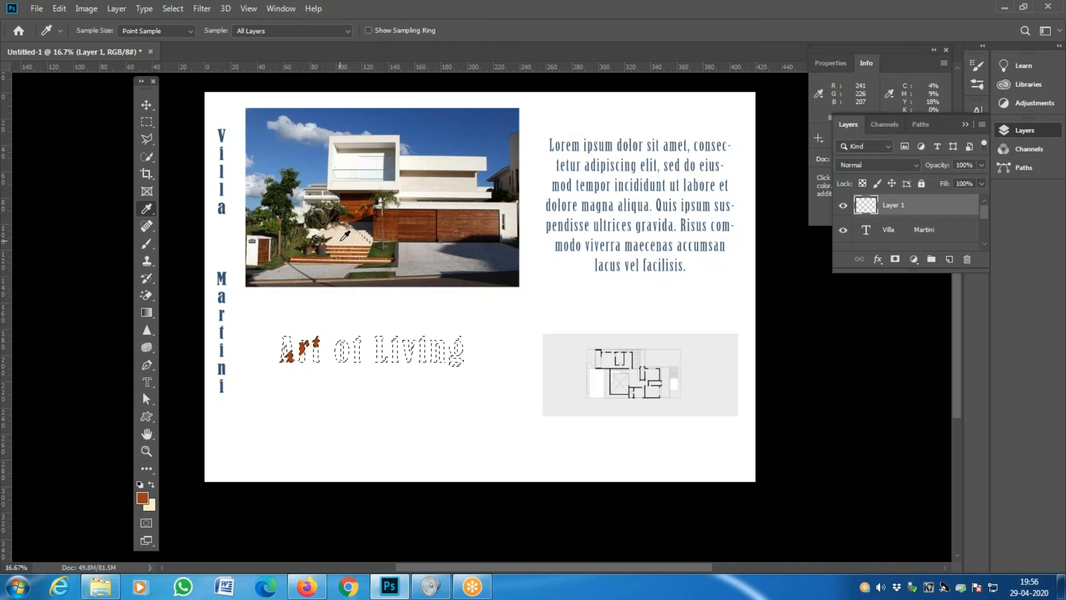
left_click(391, 236)
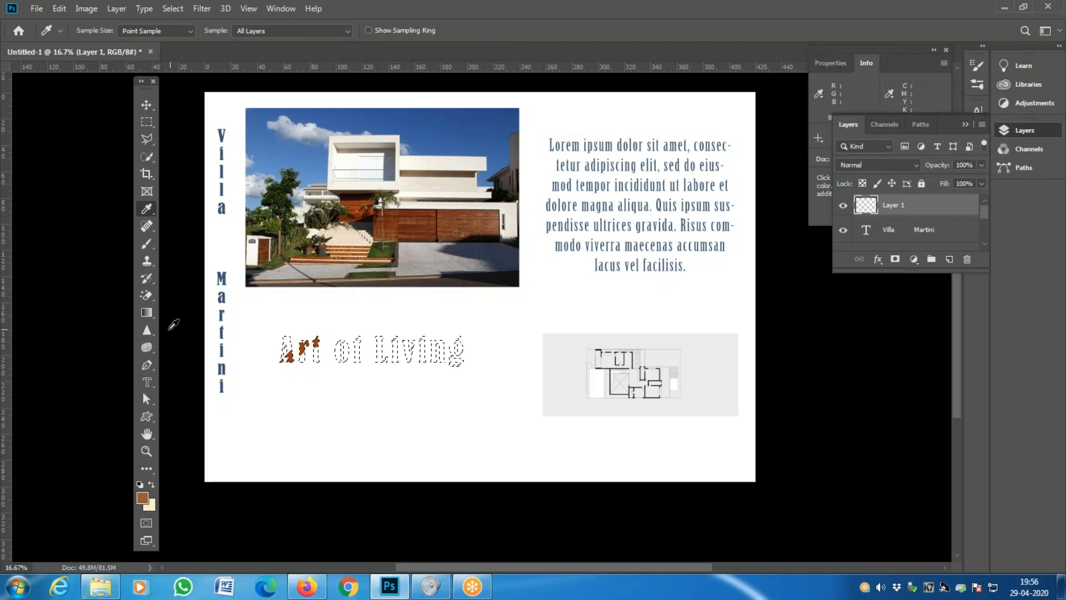
left_click(148, 242)
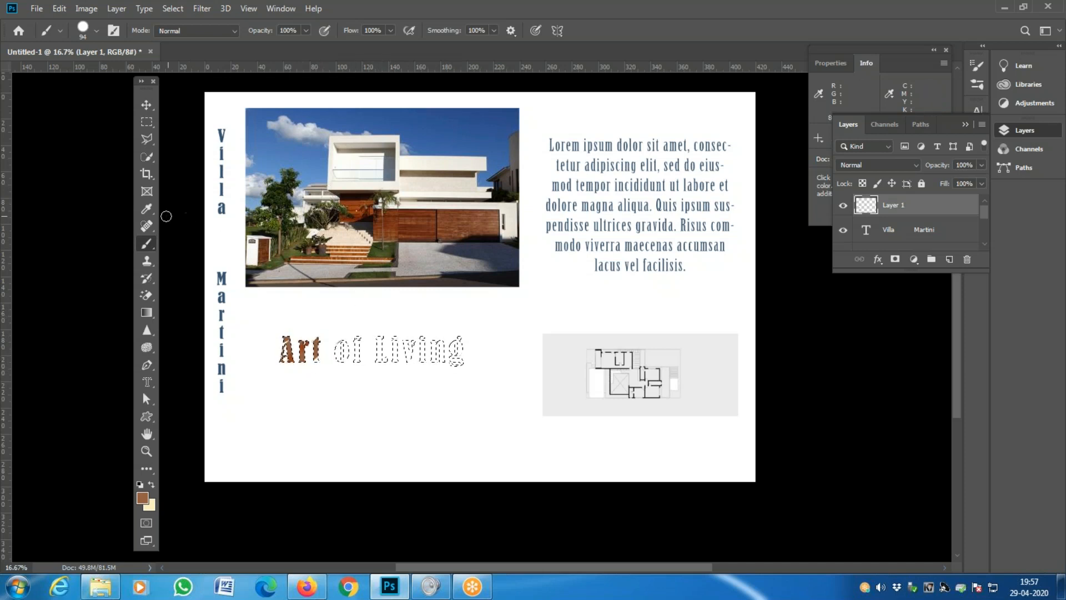
- Paint the word 'of' with dark olive green and stair orange sampled from the photo
key("i")
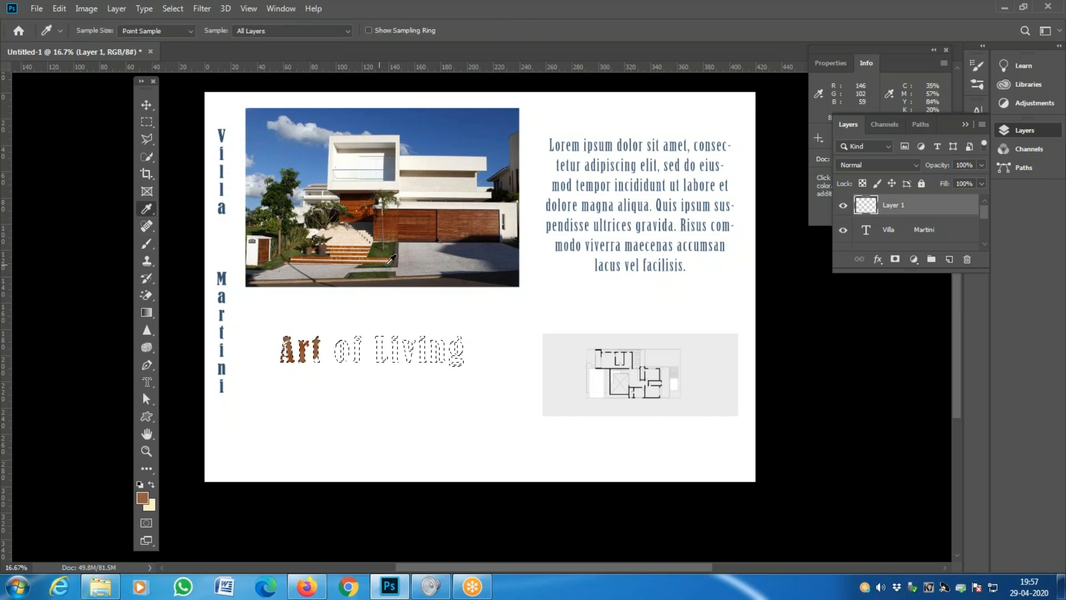
left_click(395, 248)
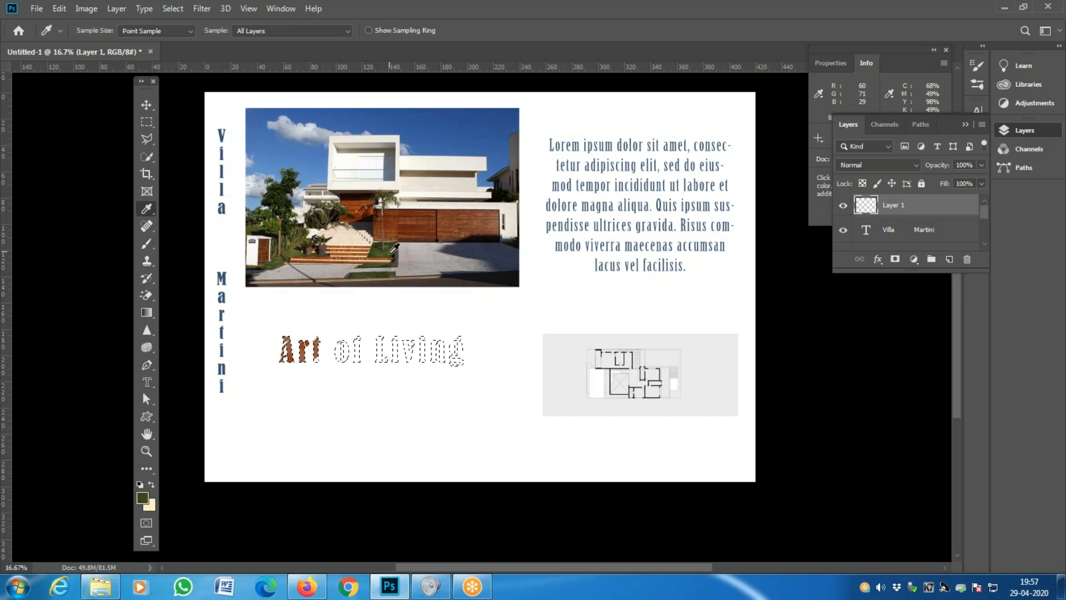
key("b")
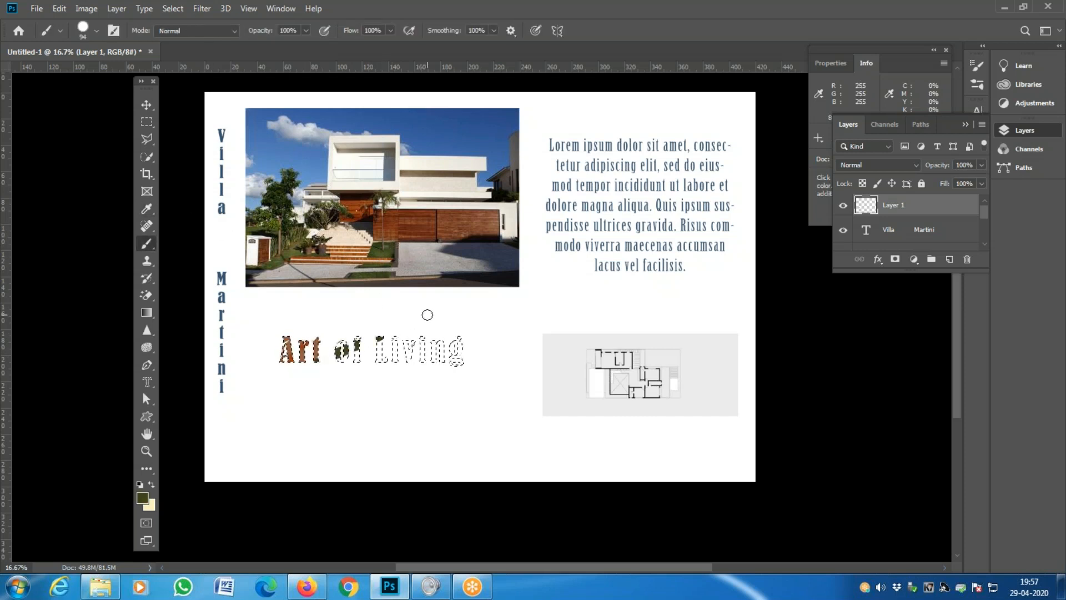
left_click_drag(339, 359, 343, 347)
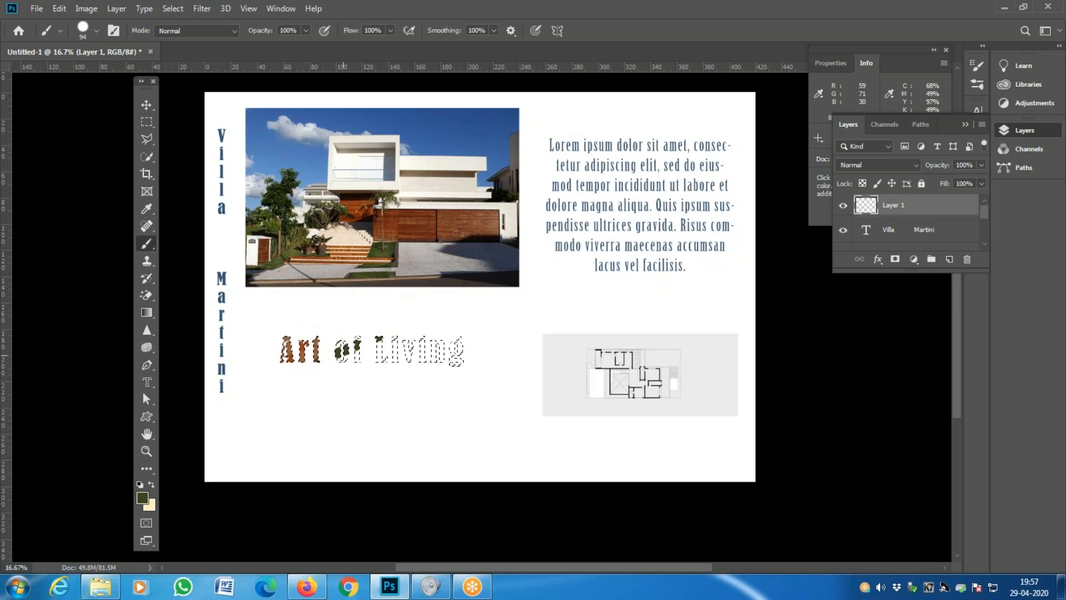
key("i")
left_click(359, 246)
key("b")
left_click_drag(354, 353, 344, 343)
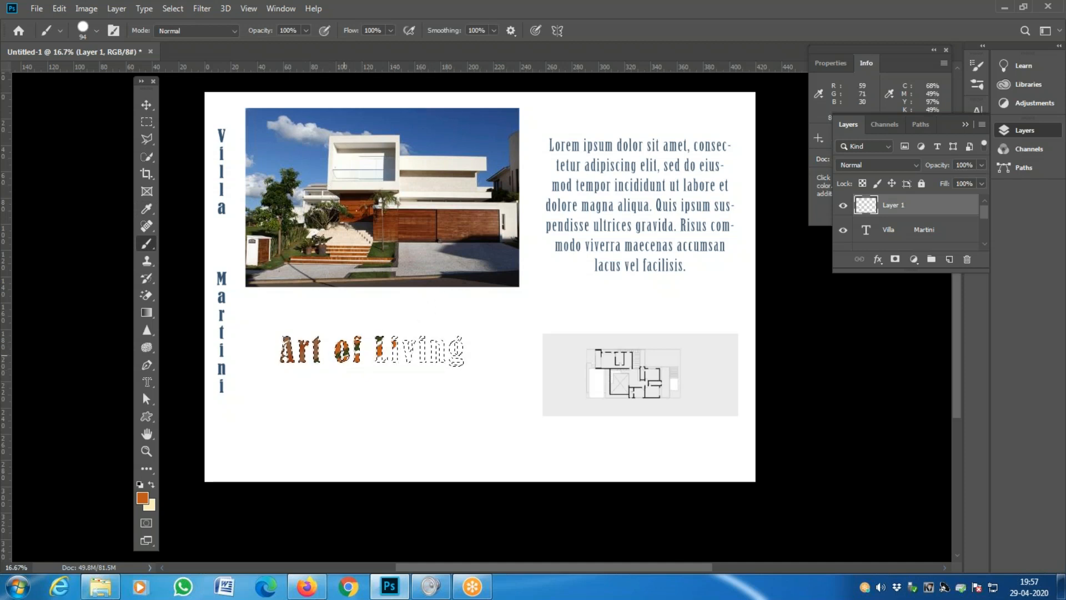
- Try sky blue on 'of' and 'L', undo it, then paint photo brown over the g
key("i")
left_click(317, 171)
key("b")
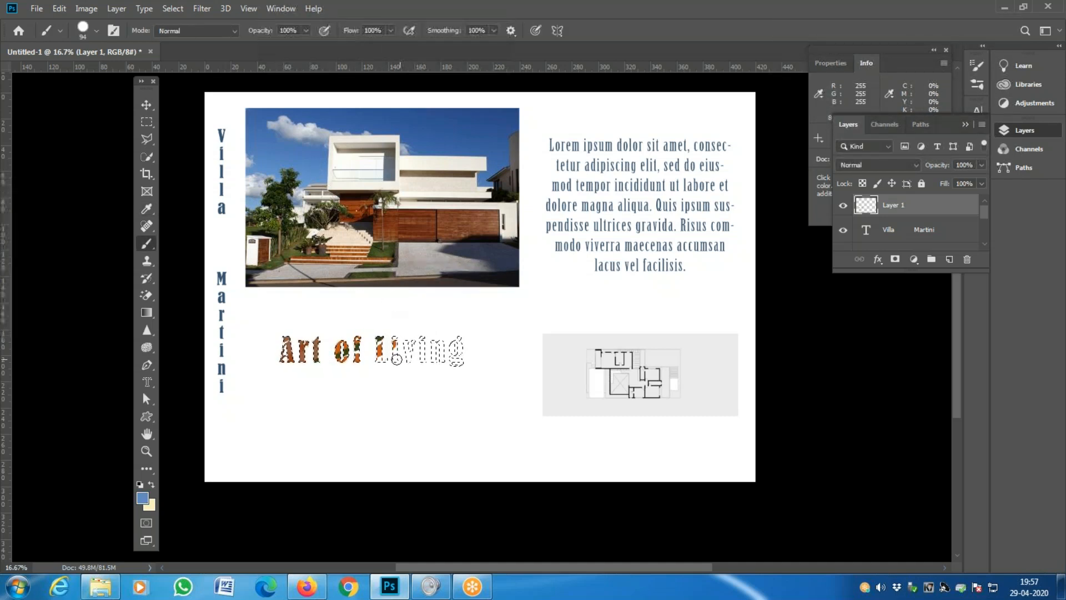
left_click_drag(339, 358, 415, 333)
key("ctrl+z")
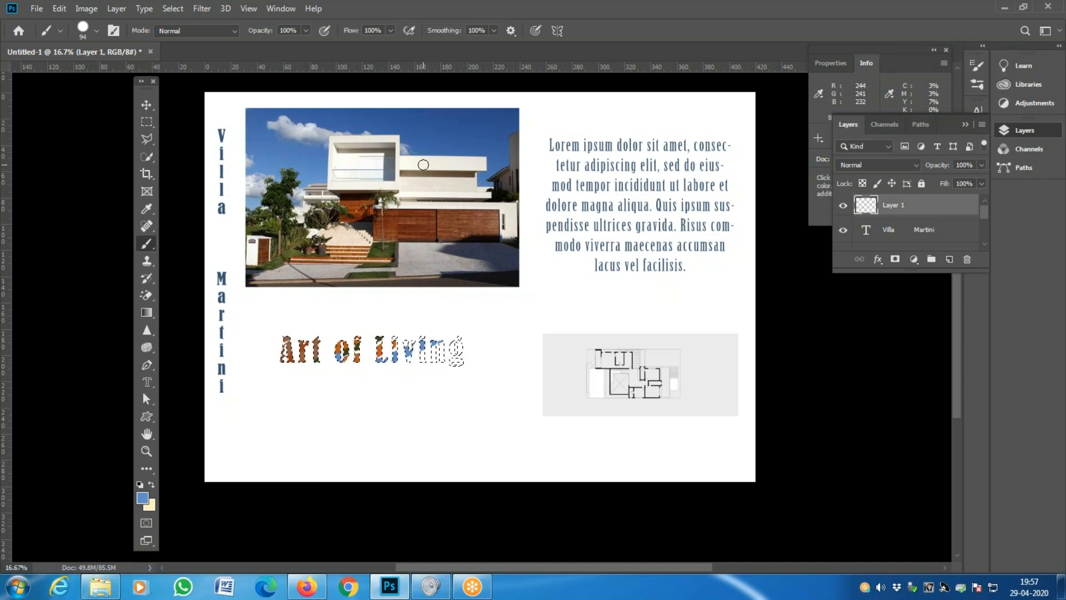
key("i")
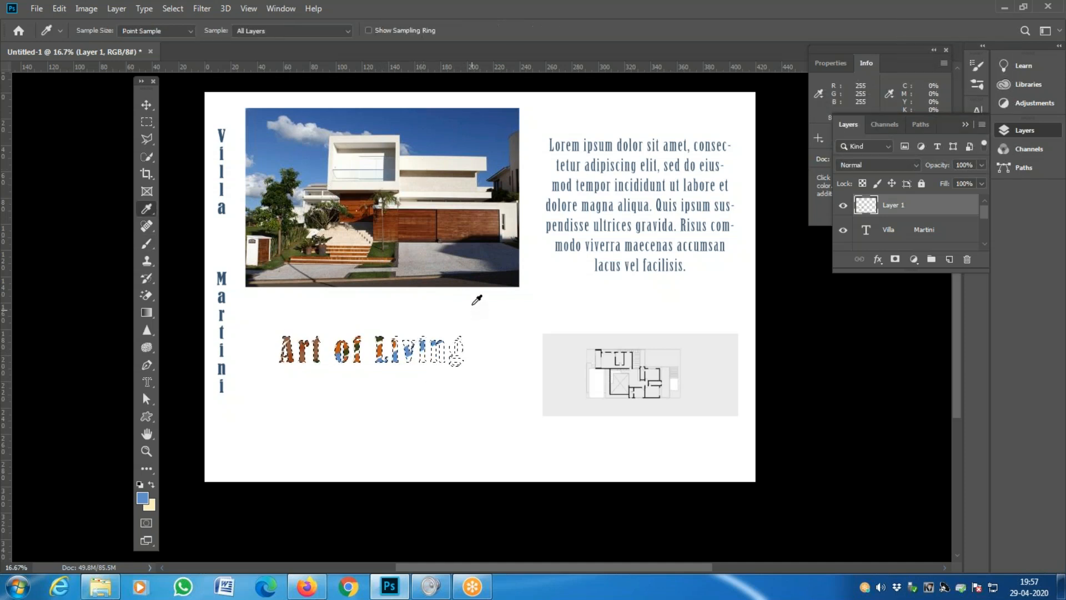
left_click(400, 279)
key("v")
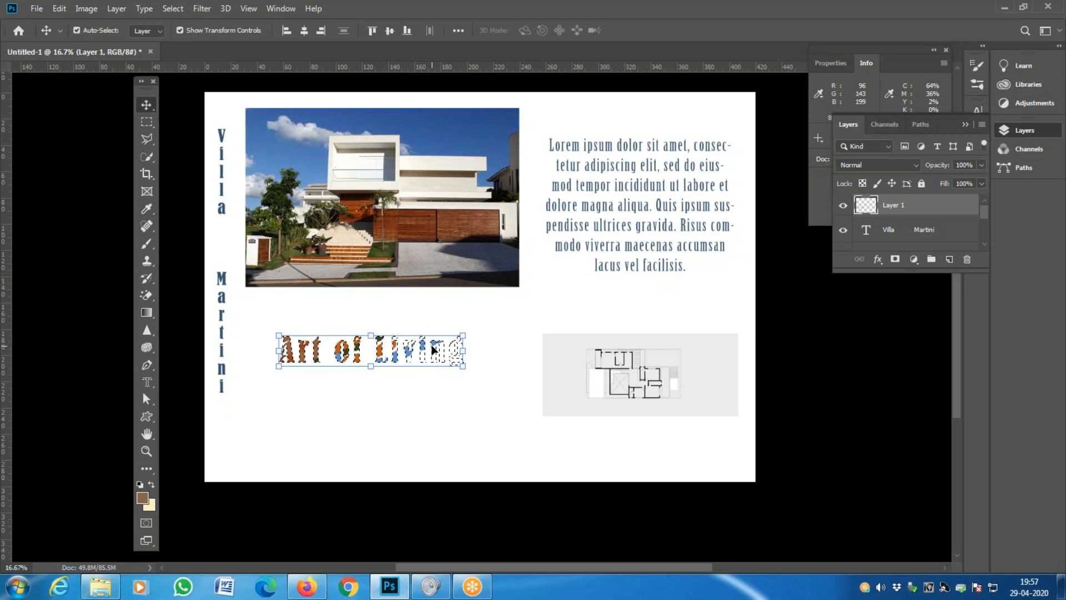
key("b")
left_click_drag(463, 334, 457, 342)
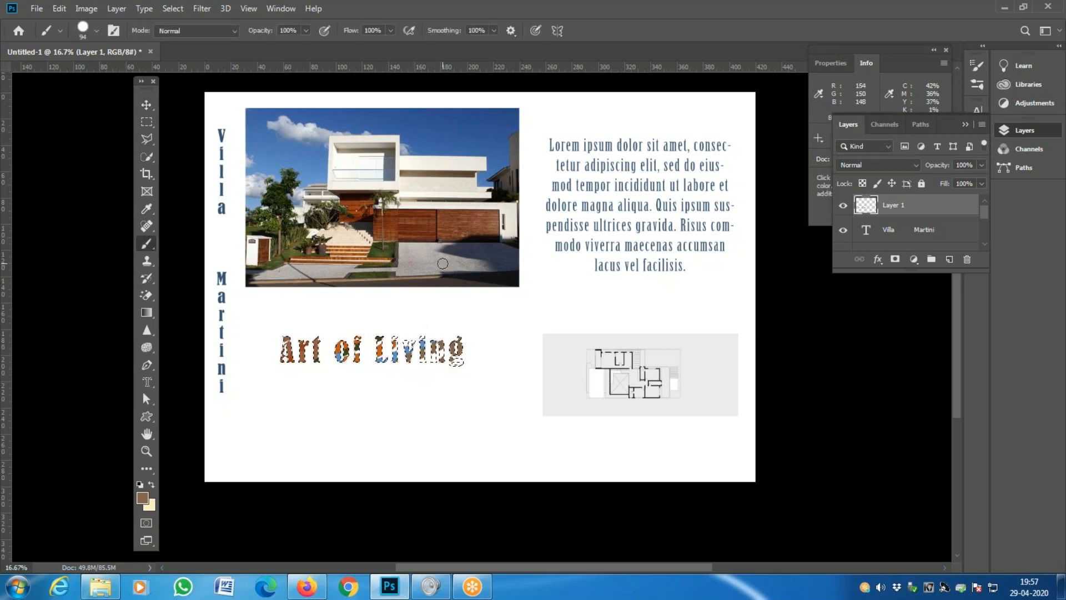
- Paint the house's light grey into 'Living', then deselect the lettering
key("i")
left_click(425, 268)
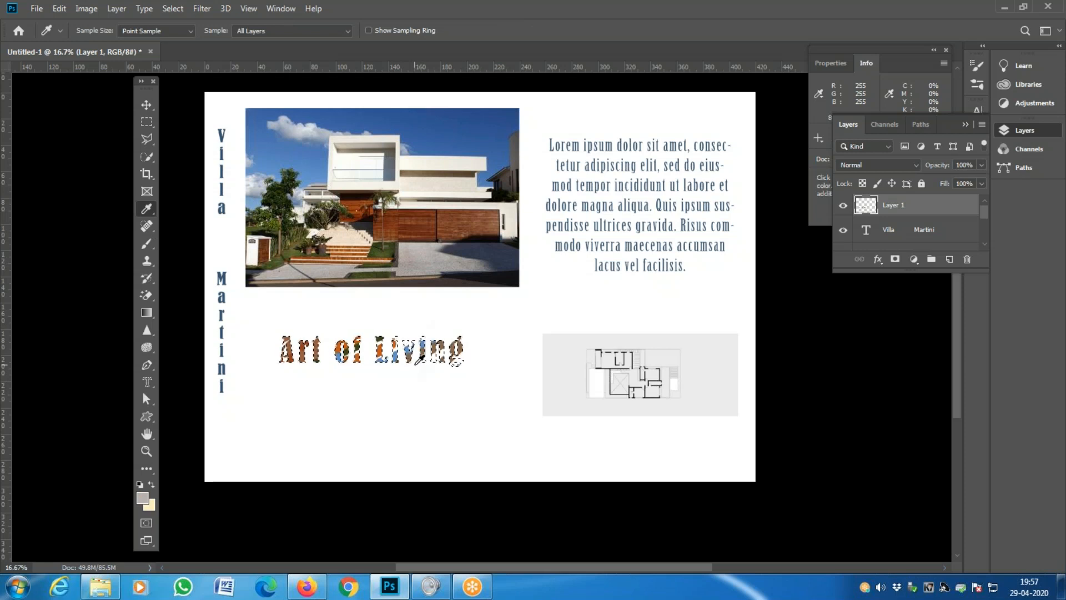
key("b")
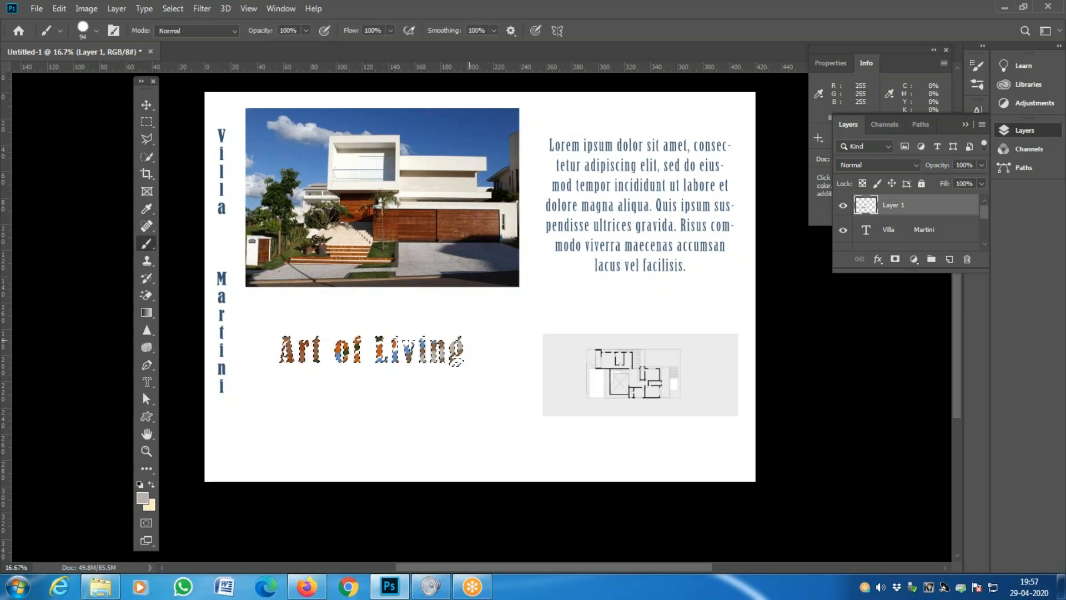
mouse_move(404, 335)
left_mouse_down()
mouse_move(475, 332)
mouse_move(380, 350)
left_mouse_up()
left_click(437, 352)
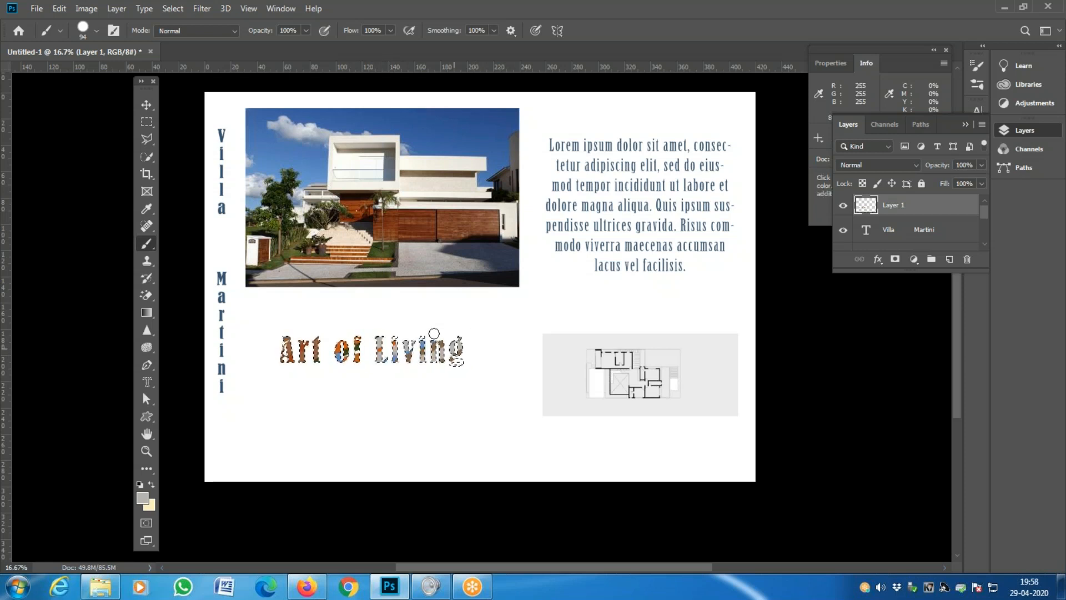
key("i")
left_click(396, 281)
key("b")
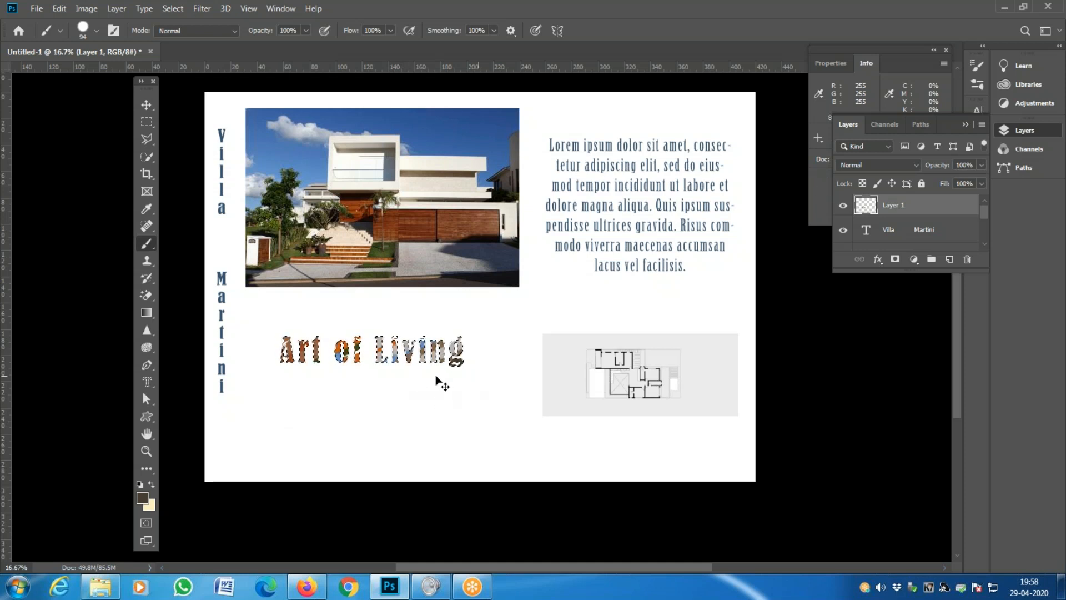
key("ctrl+d")
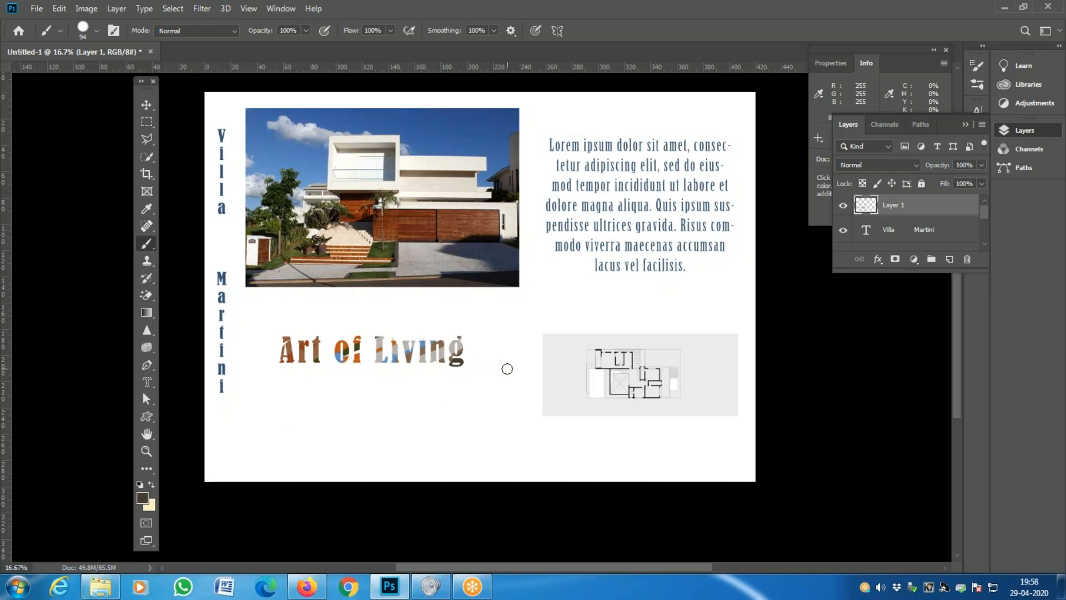
- Drag the Art of Living lettering on Layer 1 down to the sheet's lower left, then zoom back out
key("z")
left_click(408, 367)
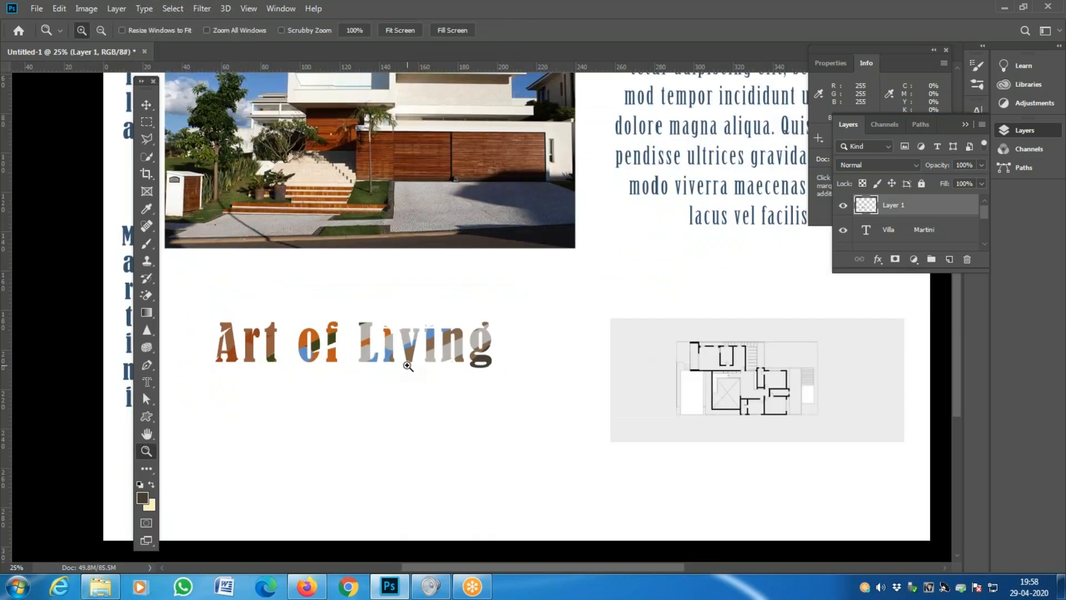
key("v")
left_click(381, 395)
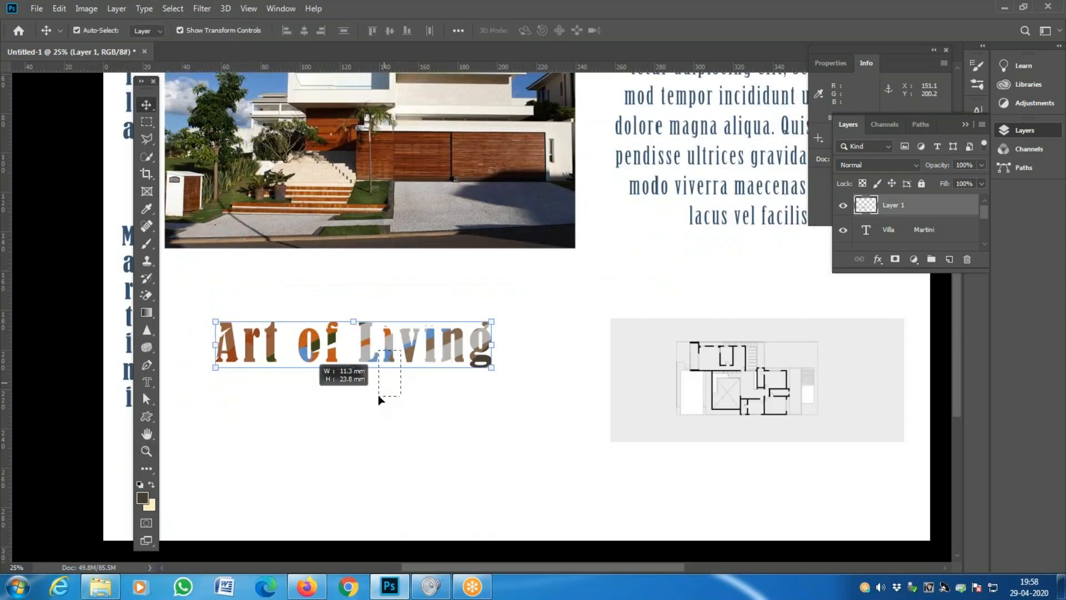
left_click(913, 203)
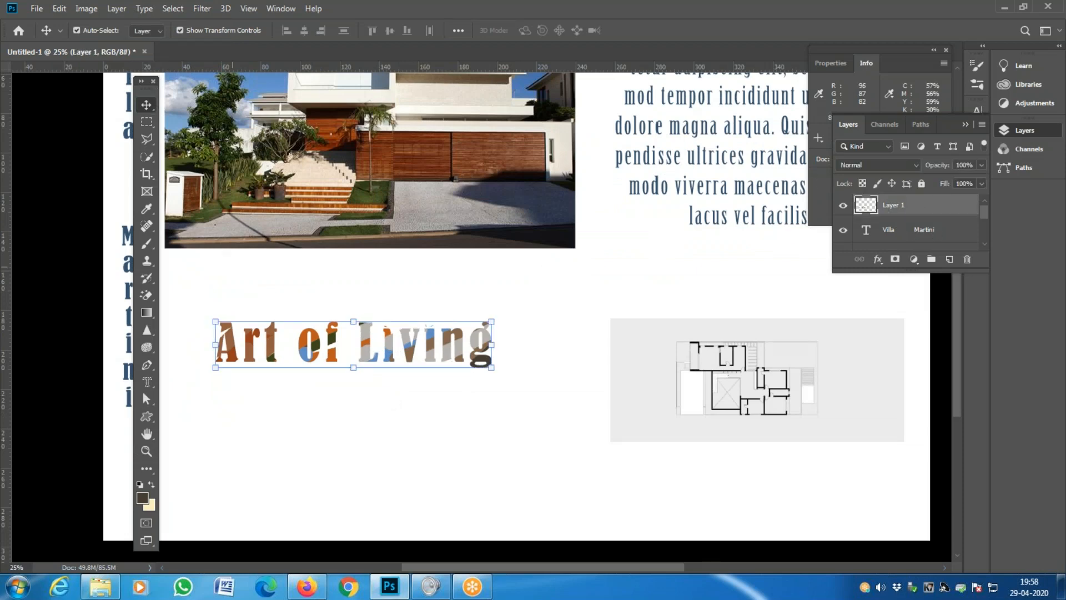
left_click_drag(265, 333, 194, 444)
key("ctrl+o")
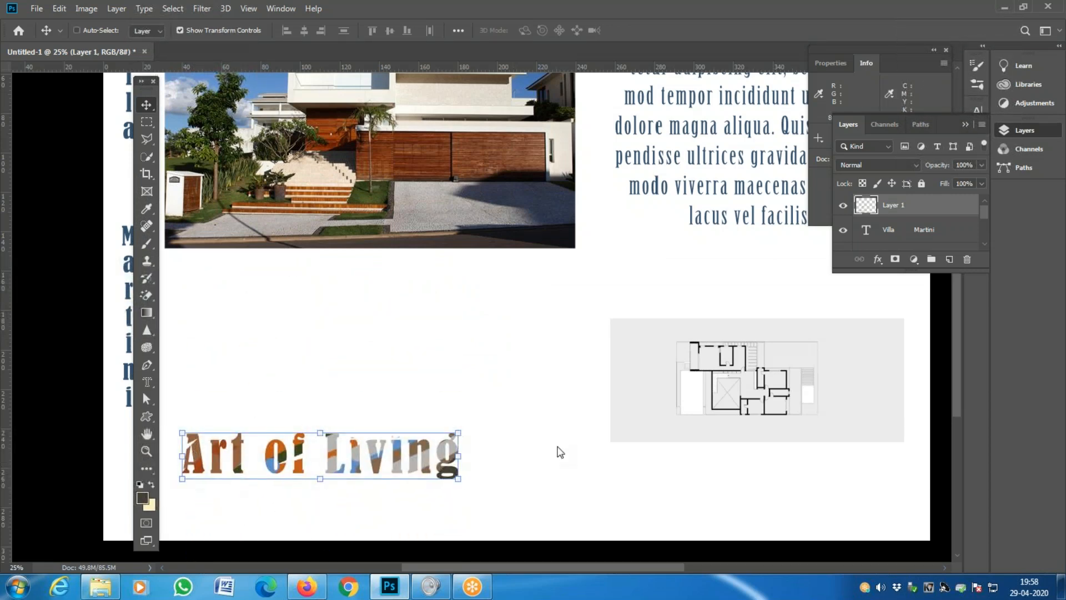
key("ctrl+minus")
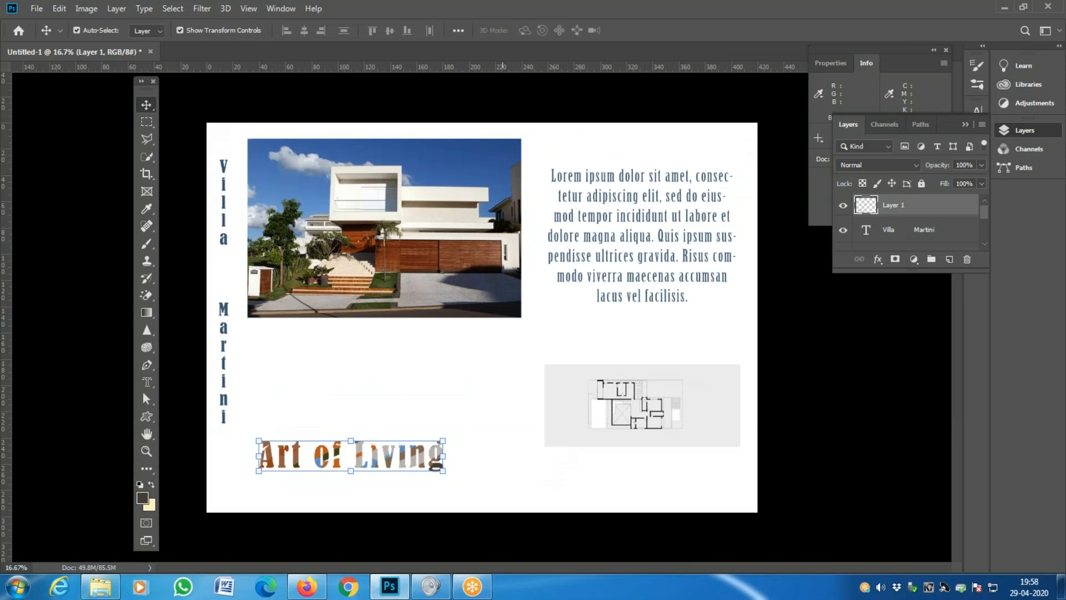
- Try the type mask tools, starting a horizontal type mask on the page and cancelling it
left_click(147, 382)
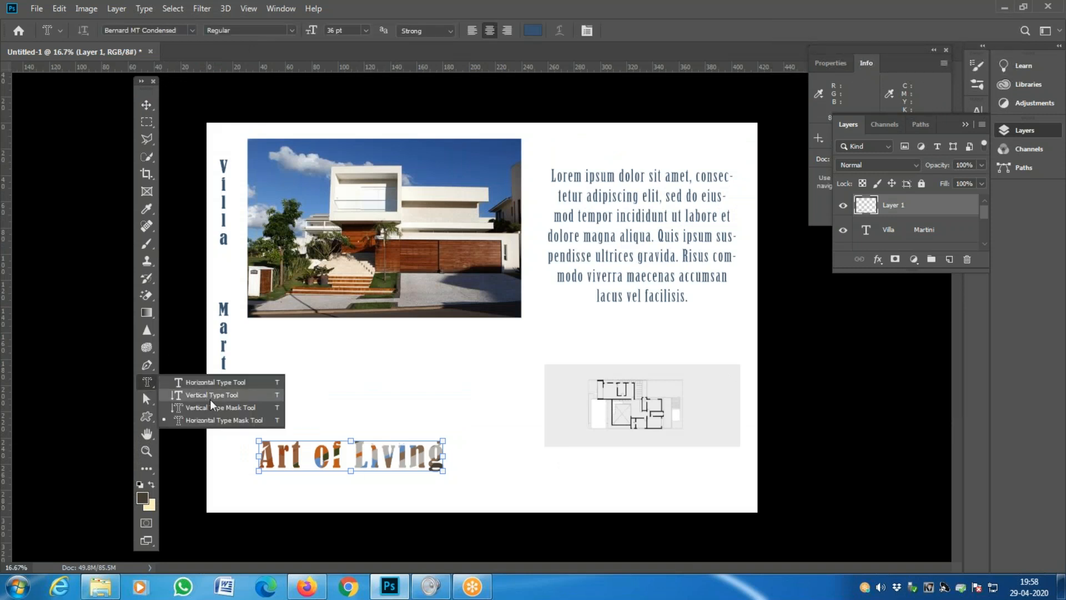
left_click(211, 420)
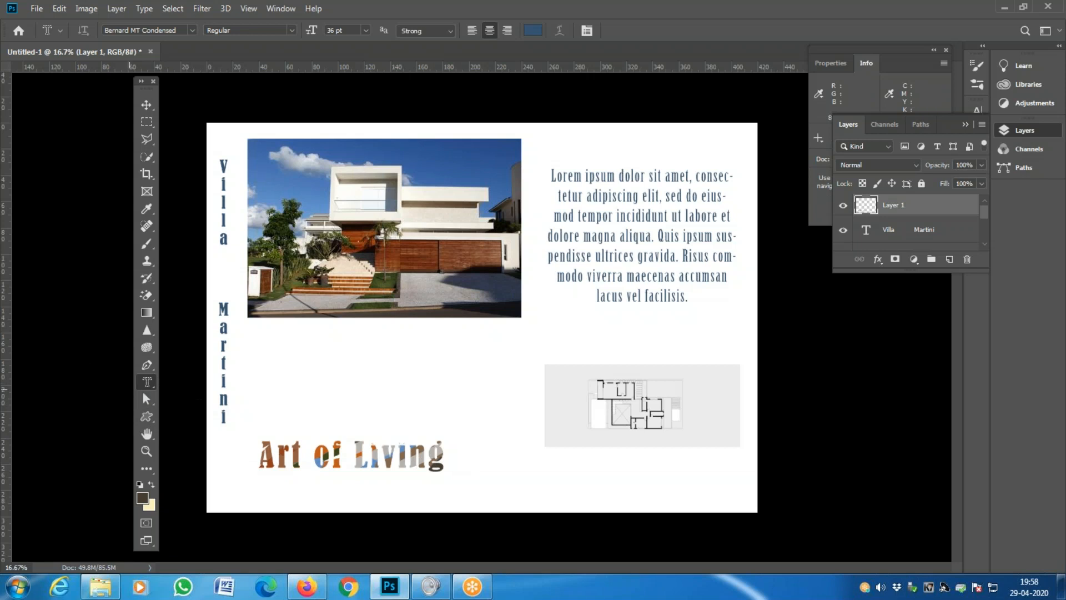
right_click(150, 384)
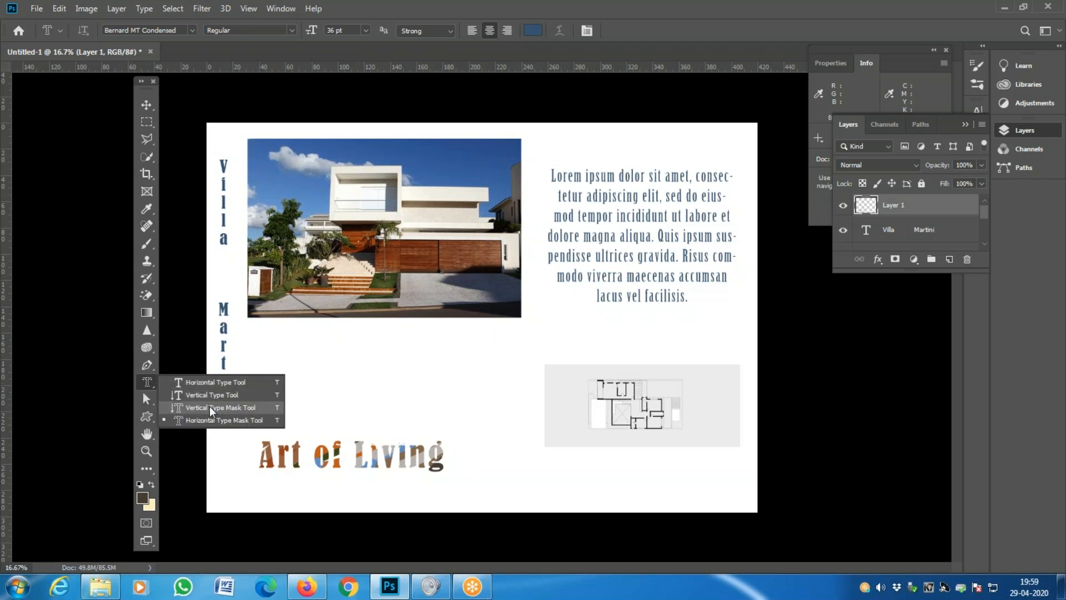
left_click(239, 421)
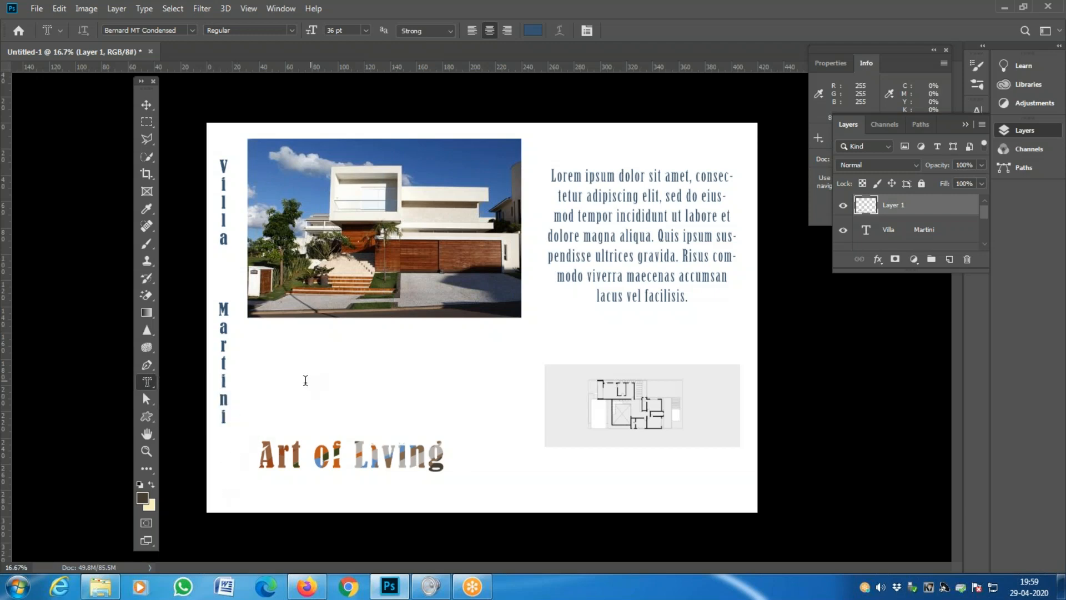
left_click(258, 383)
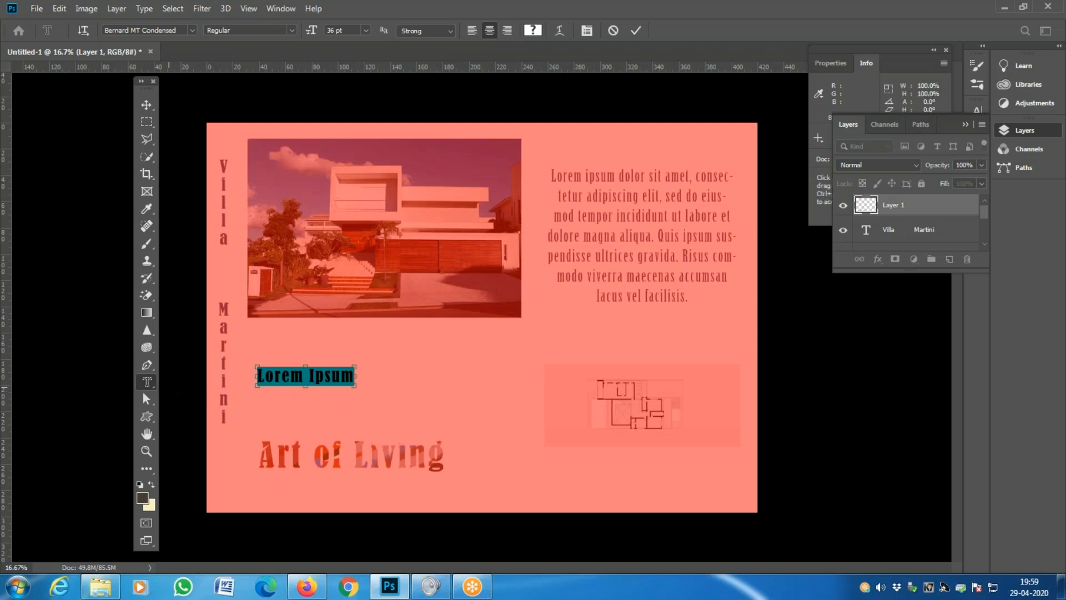
key("Escape")
- Create a vertical type mask reading 'BNB' above Art of Living and commit it as a selection
right_click(147, 382)
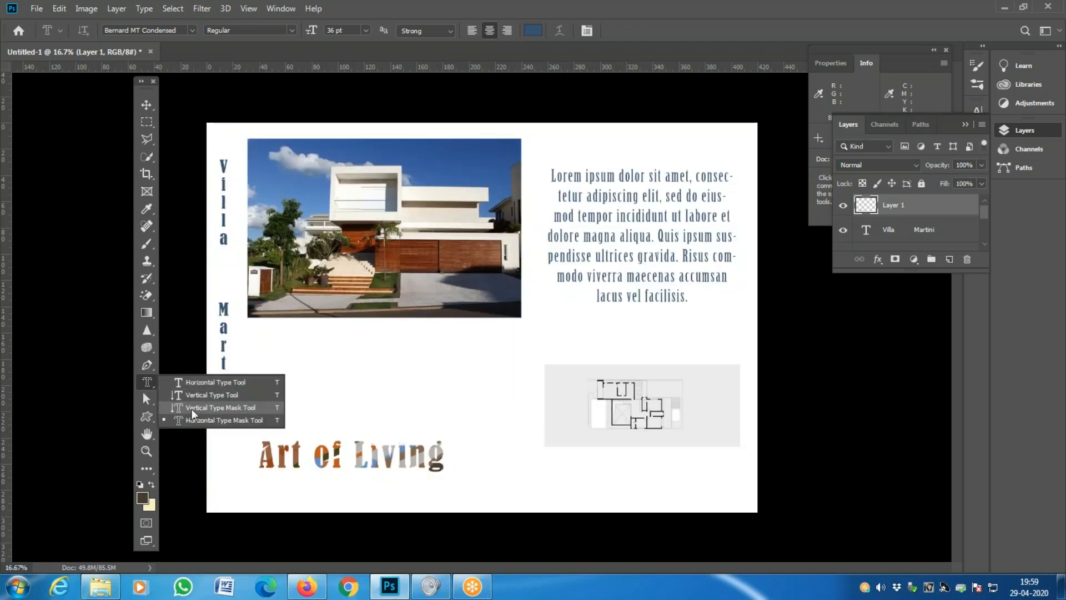
left_click(192, 409)
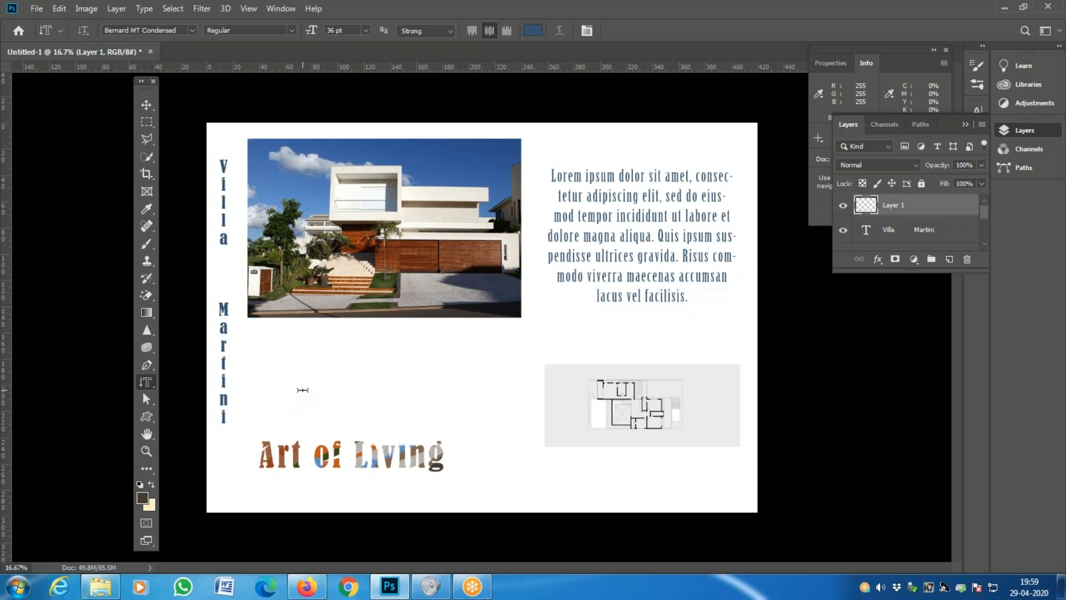
left_click(302, 388)
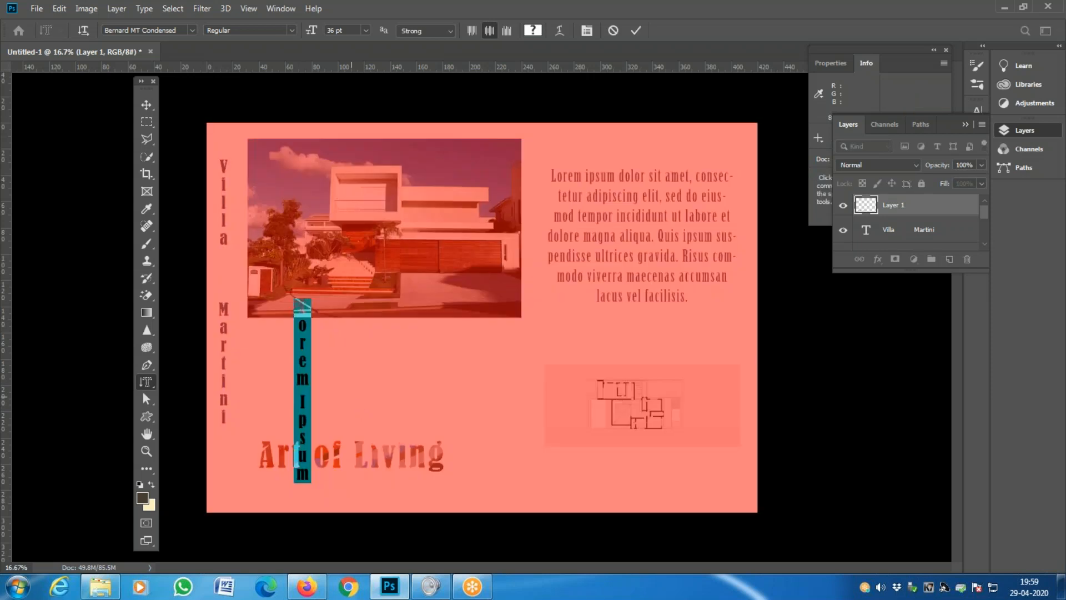
key("BackSpace")
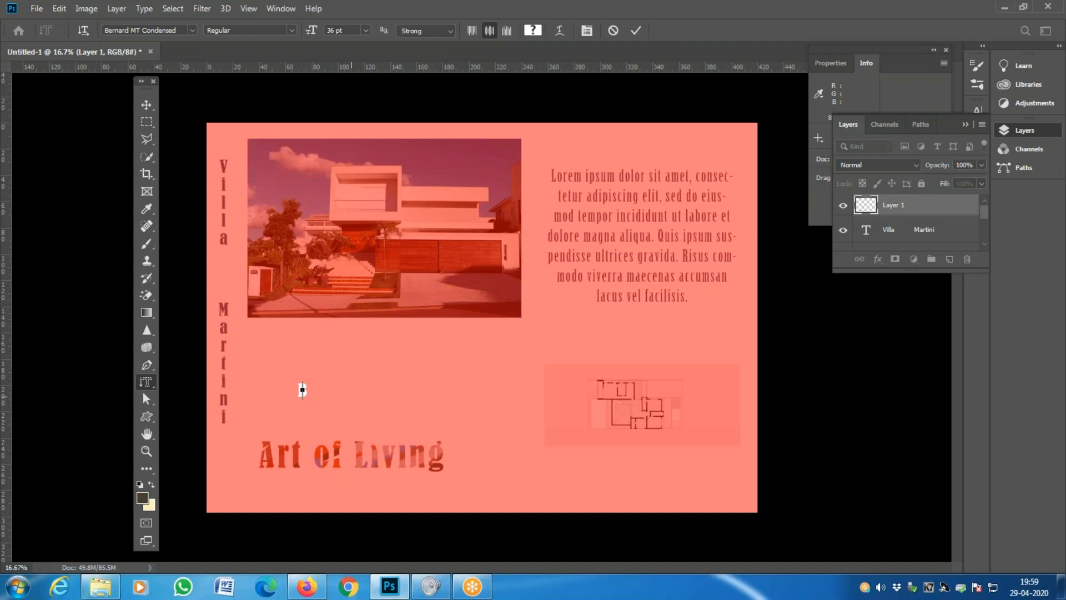
type("BED")
key("BackSpace")
type("B B")
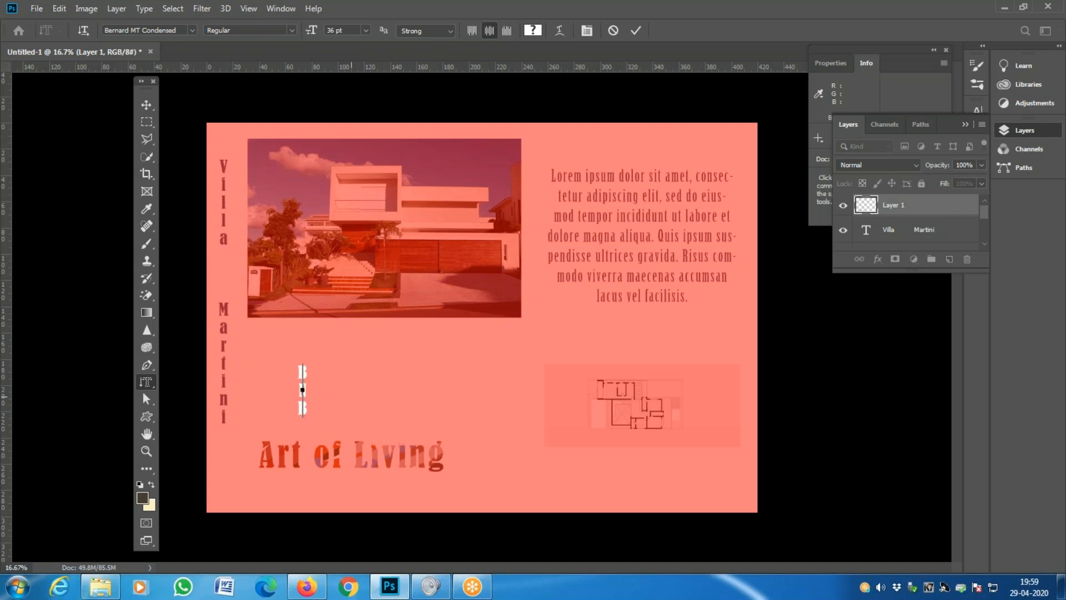
left_click(147, 103)
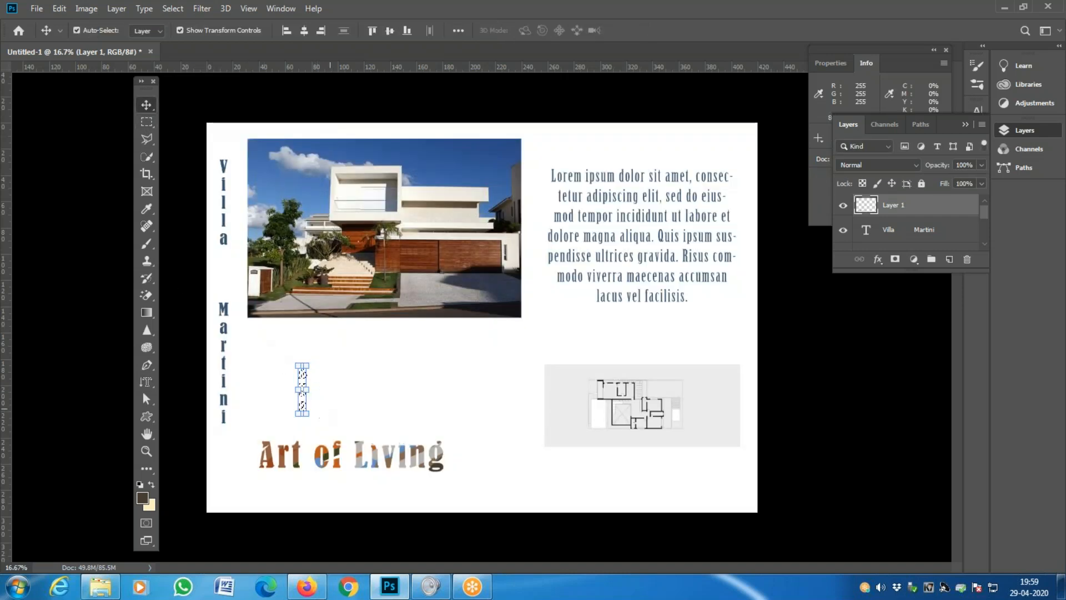
- Add a new empty layer and sample a tan colour from the house photo with the Eyedropper
left_click(950, 260)
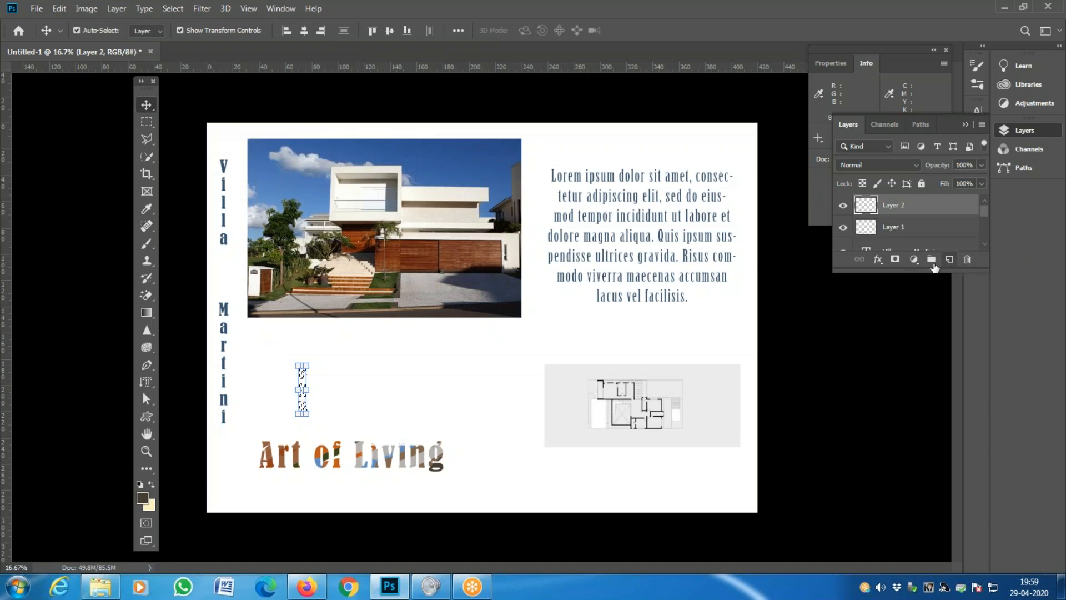
key("z")
left_click(263, 382)
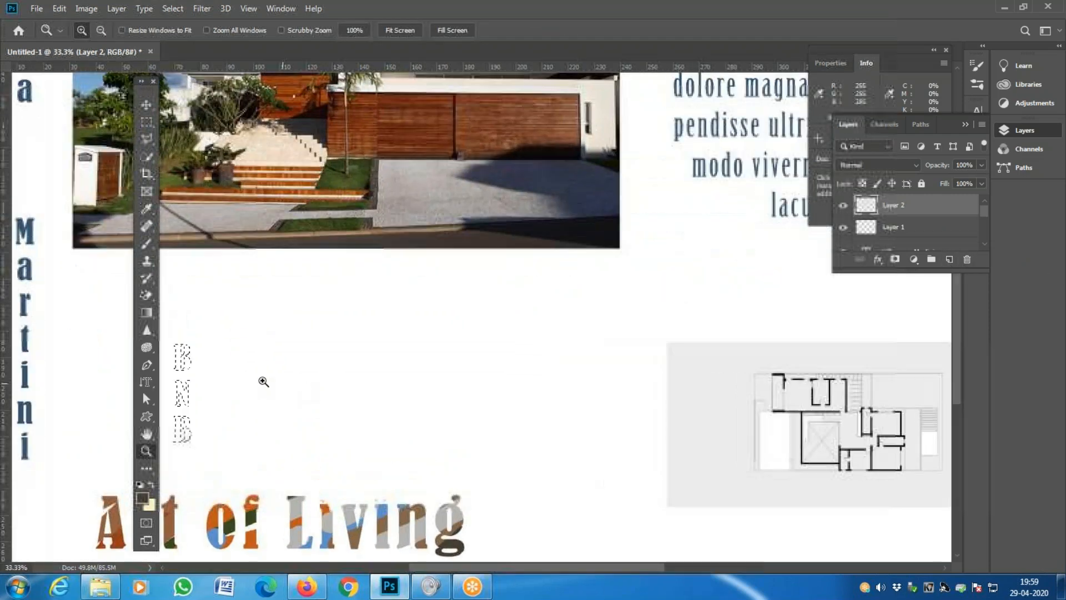
left_click_drag(238, 378, 350, 345)
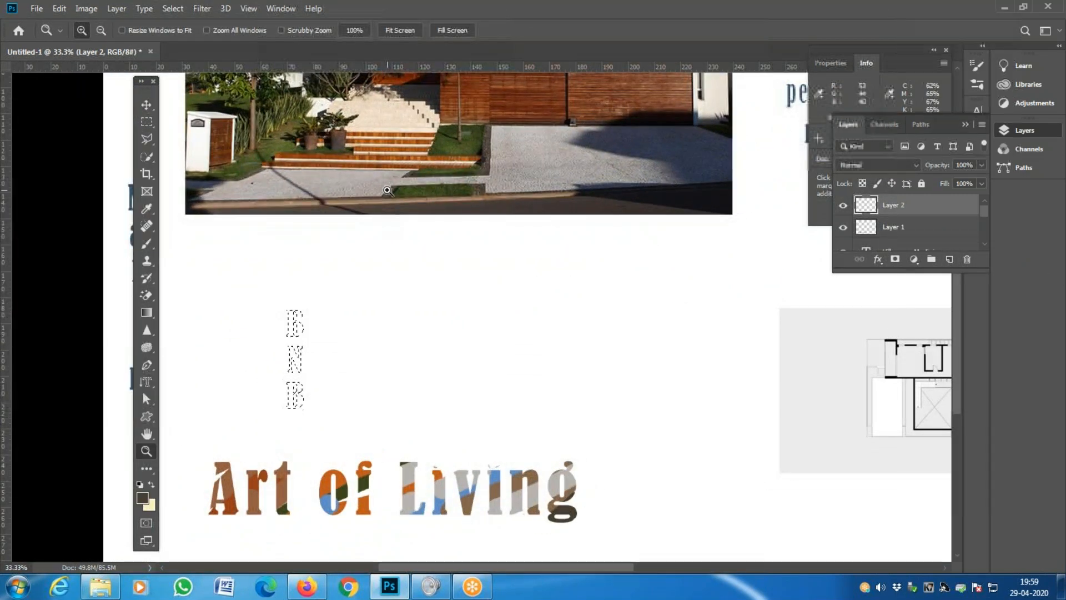
key("i")
left_click(346, 196)
- Brush-paint the B, N and B letter outlines tan inside the selection
key("b")
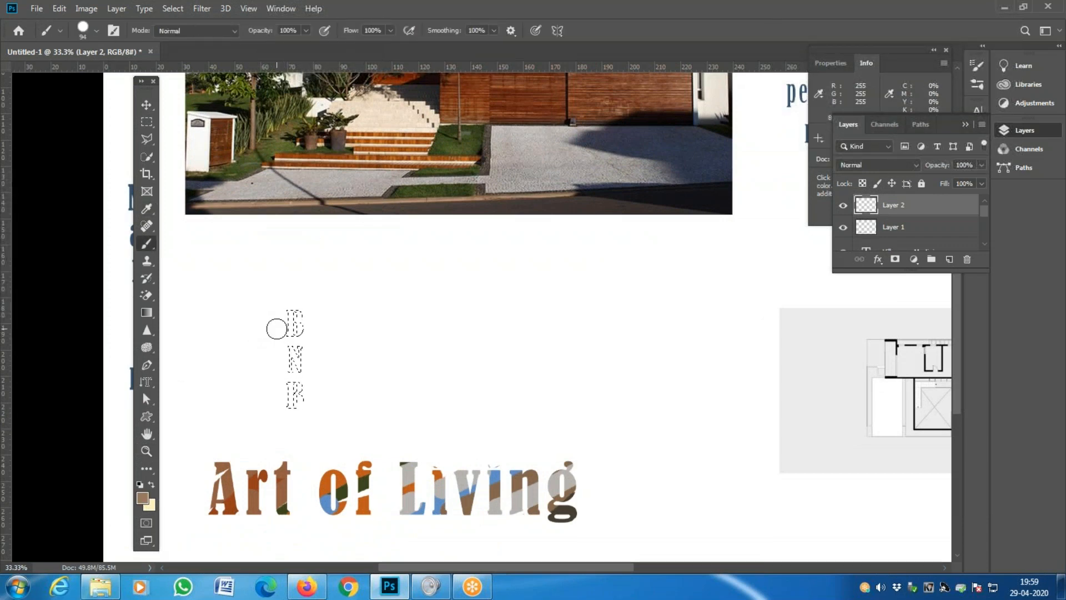
mouse_move(274, 318)
left_mouse_down()
mouse_move(345, 328)
mouse_move(261, 351)
left_mouse_up()
left_click_drag(334, 332, 352, 317)
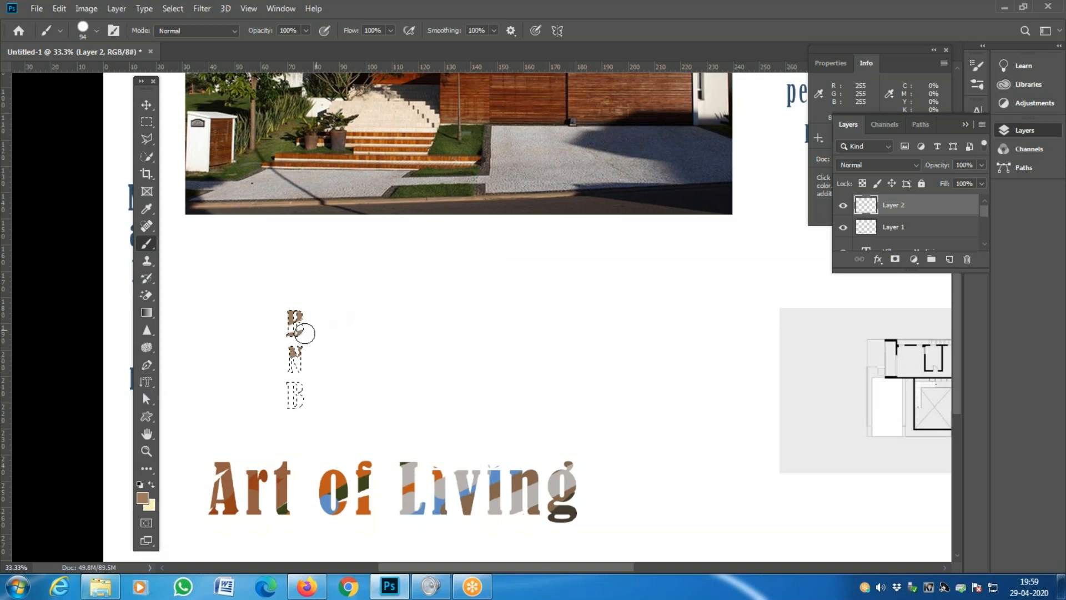
mouse_move(315, 370)
left_mouse_down()
mouse_move(380, 349)
mouse_move(239, 400)
mouse_move(260, 418)
mouse_move(379, 384)
left_mouse_up()
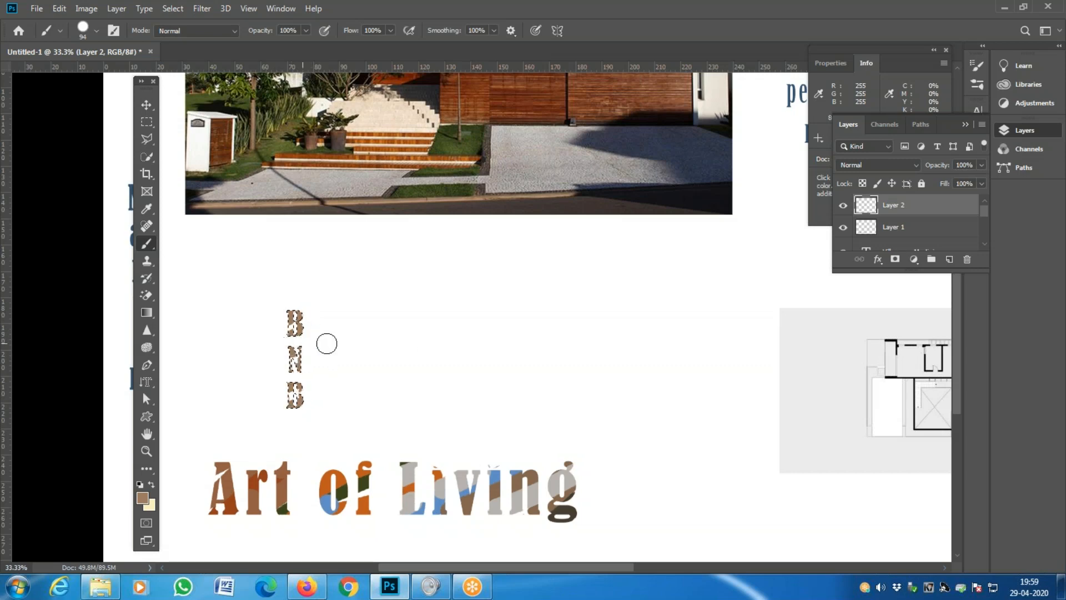
- Set the foreground colour to orange #f0924a
key("z")
left_click(329, 385)
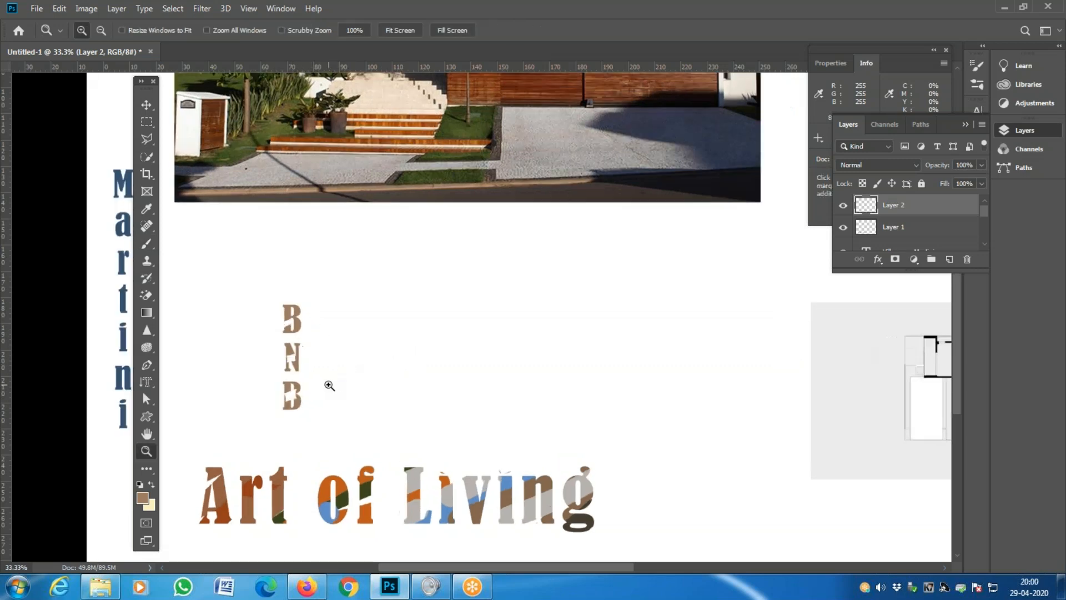
left_click(327, 383, "alt")
left_click(326, 384, "alt")
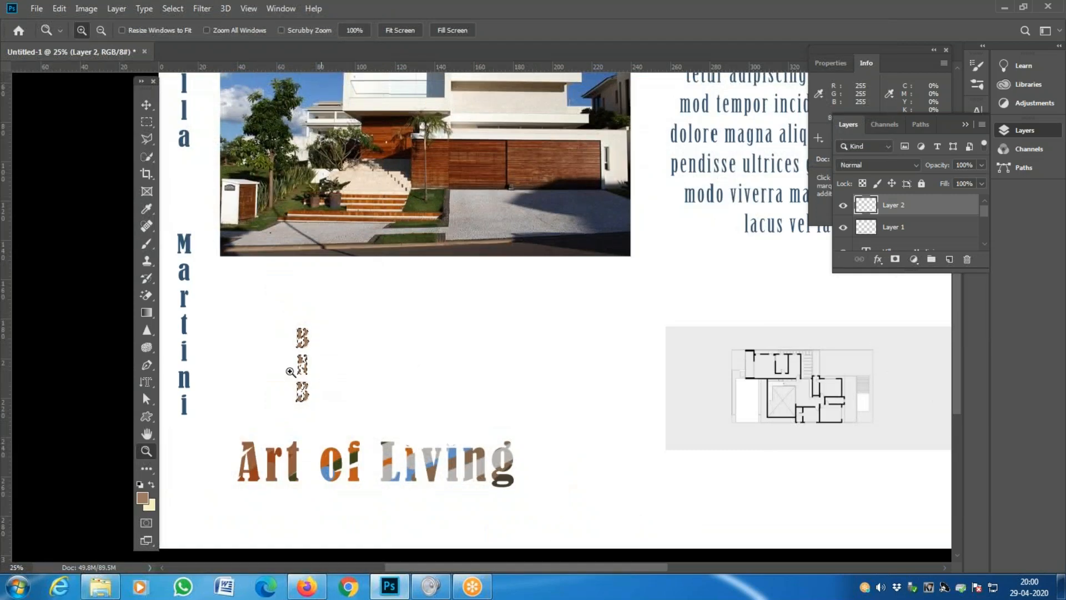
left_click(143, 499)
left_click(406, 269)
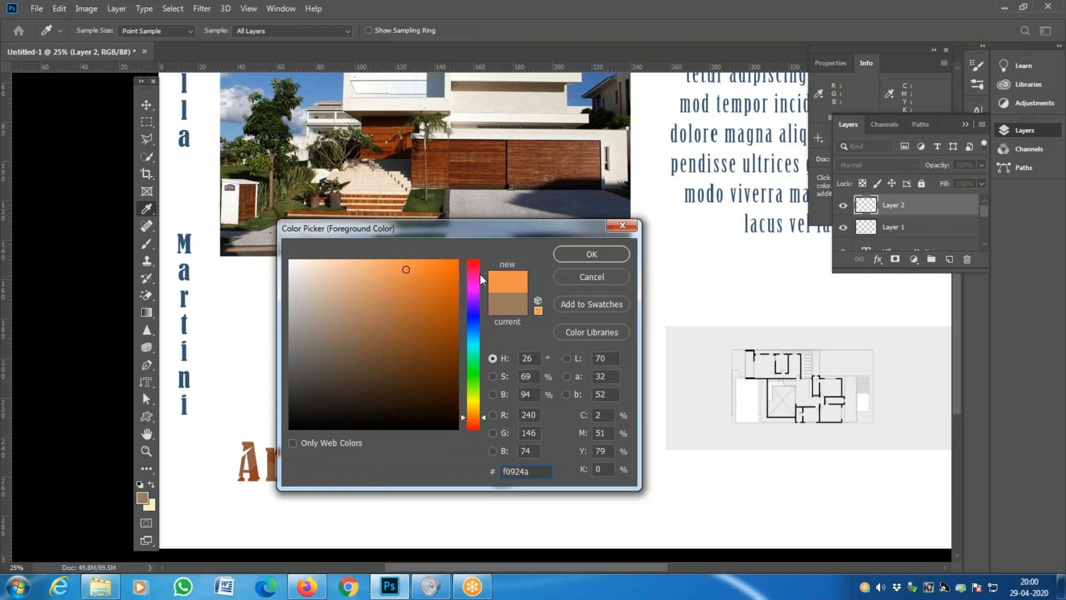
left_click_drag(437, 228, 192, 242)
left_click(355, 252)
- Repaint the BNB letters orange with a 32 px brush, then deselect the letter outlines
key("z")
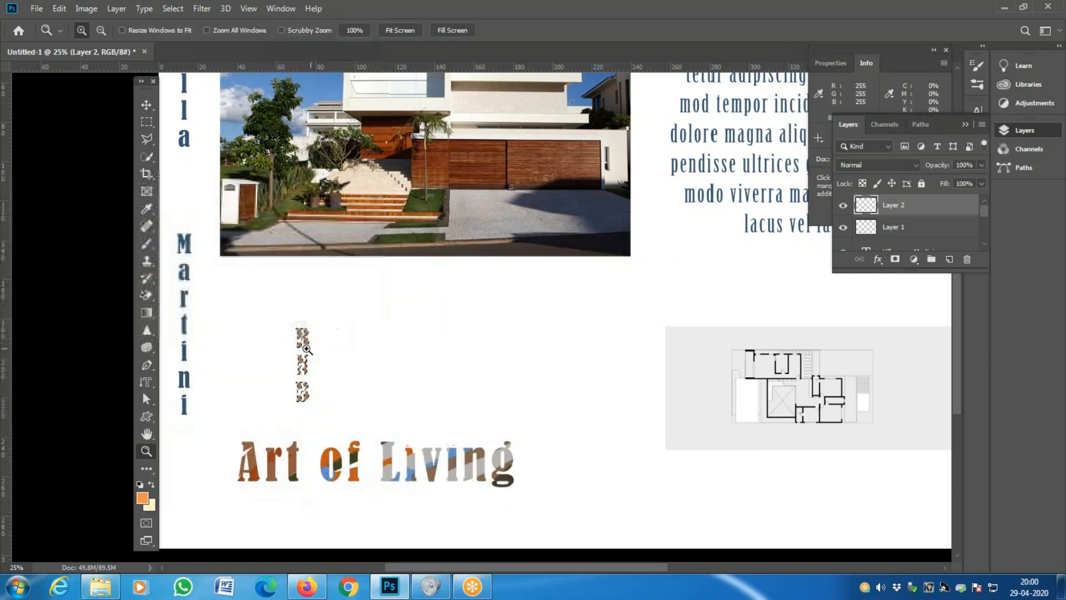
key("b")
left_click_drag(292, 340, 405, 315)
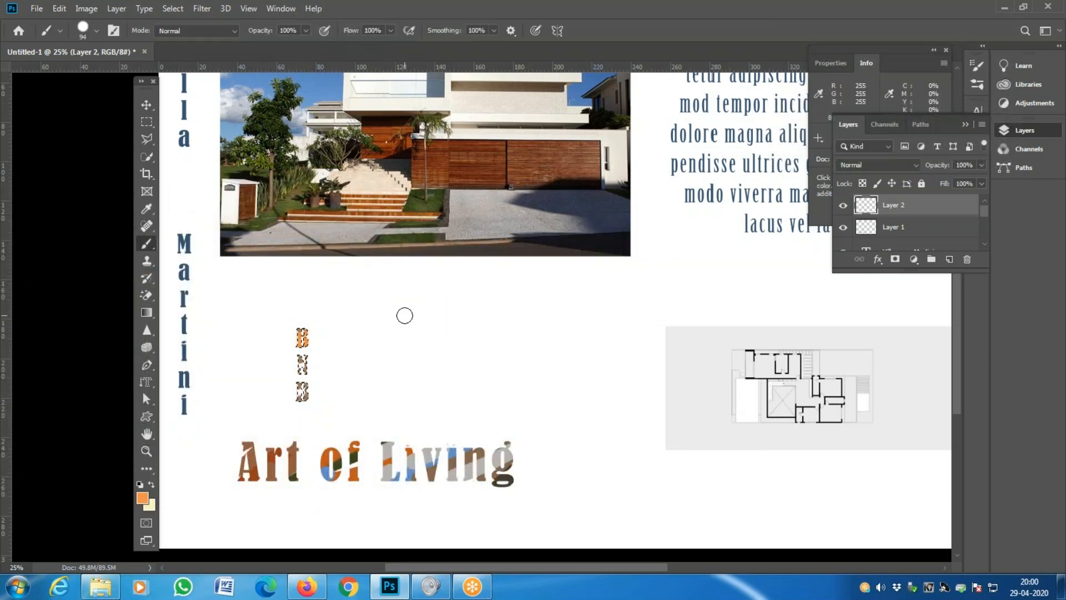
key("ctrl+z")
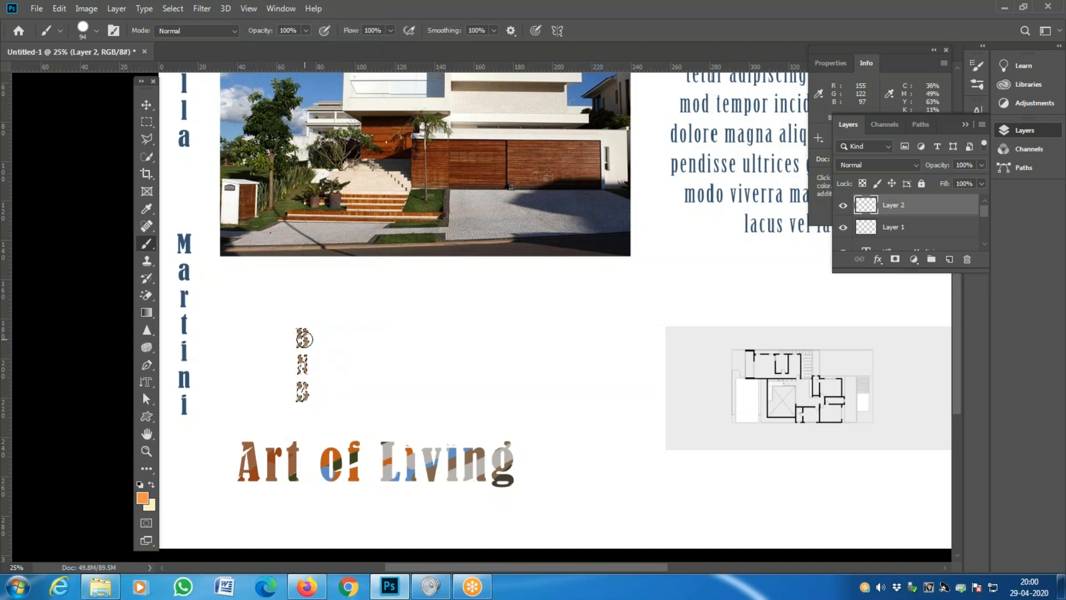
right_click(305, 339)
left_click(389, 369)
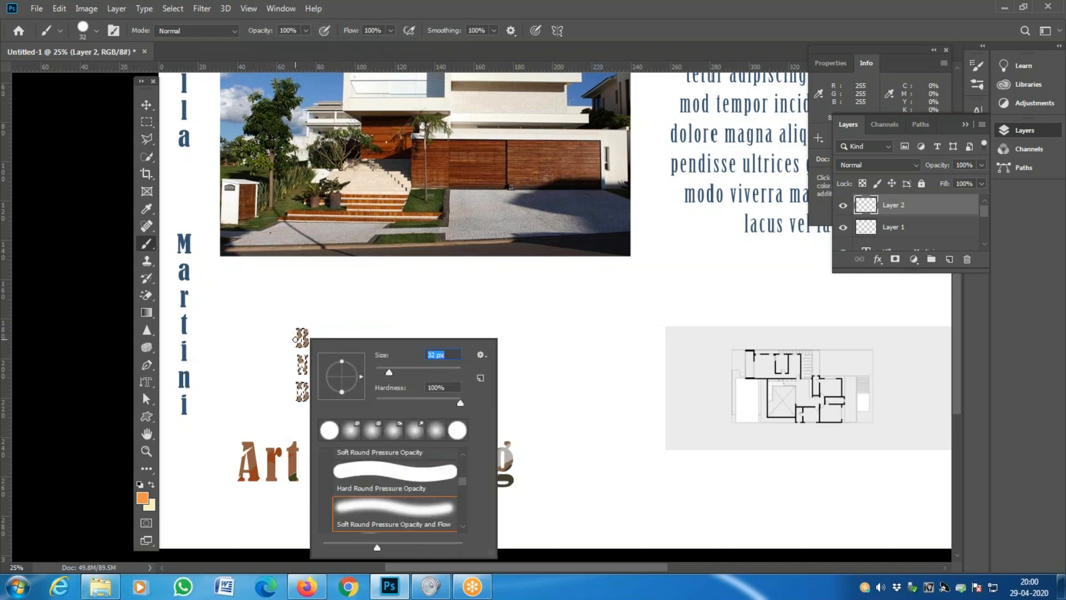
left_click(295, 340)
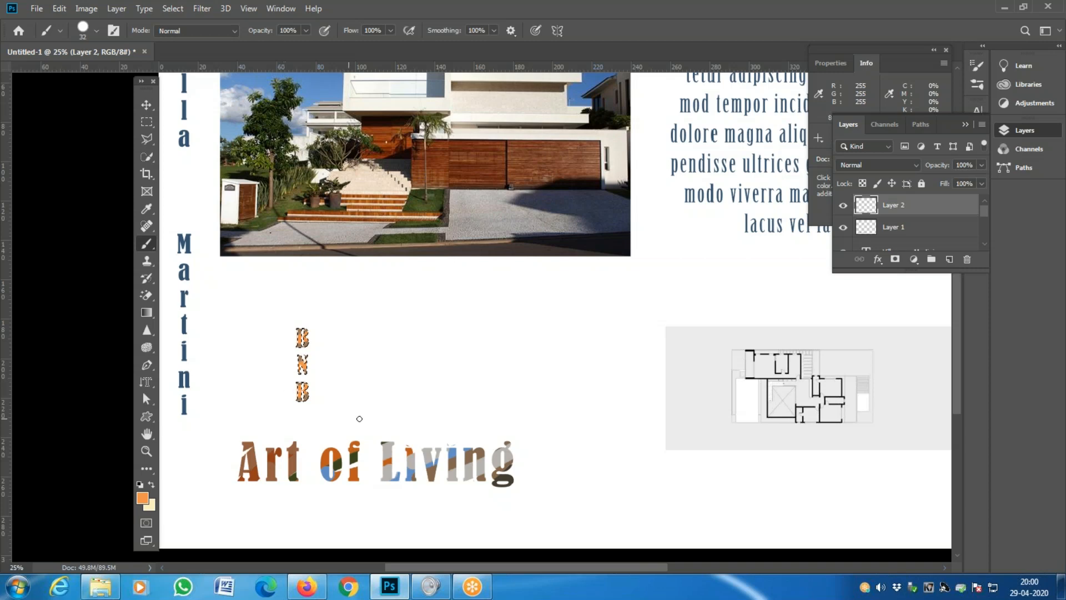
key("ctrl+d")
key("z")
left_click(316, 387)
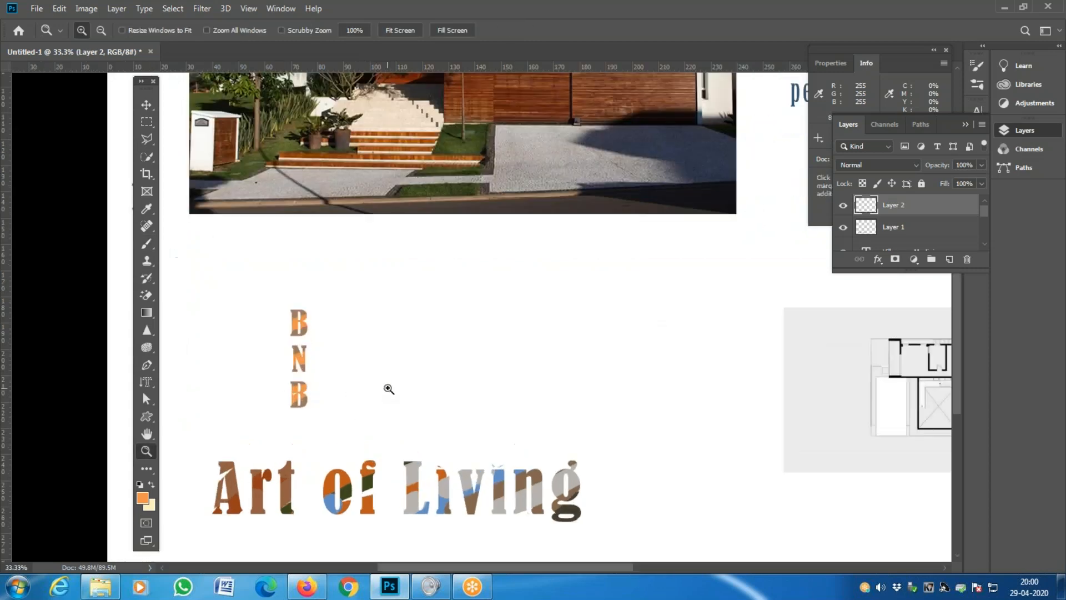
left_click(335, 386)
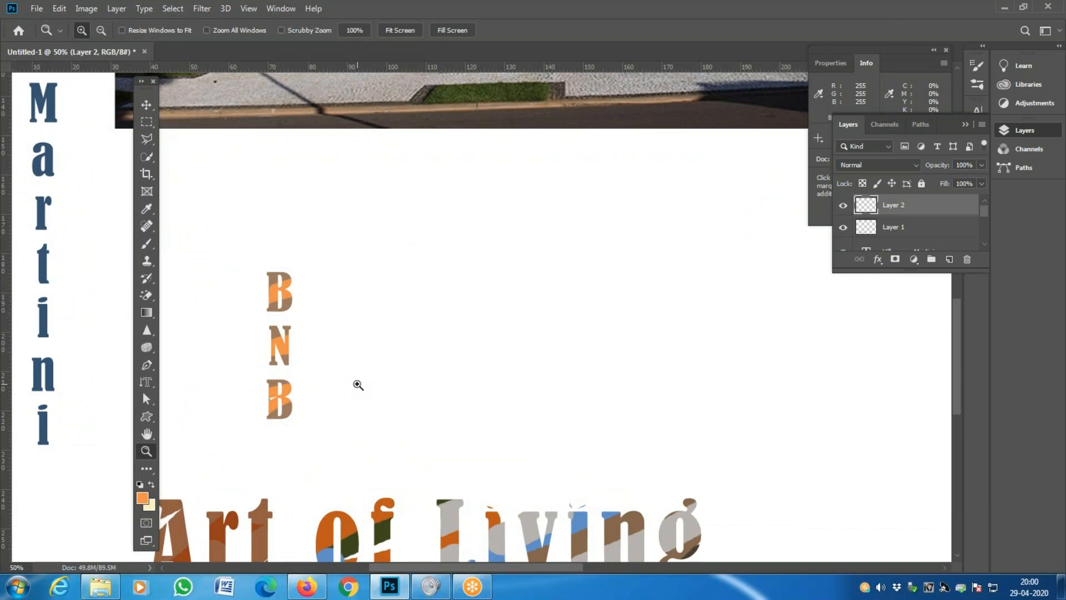
left_click(359, 384, "alt")
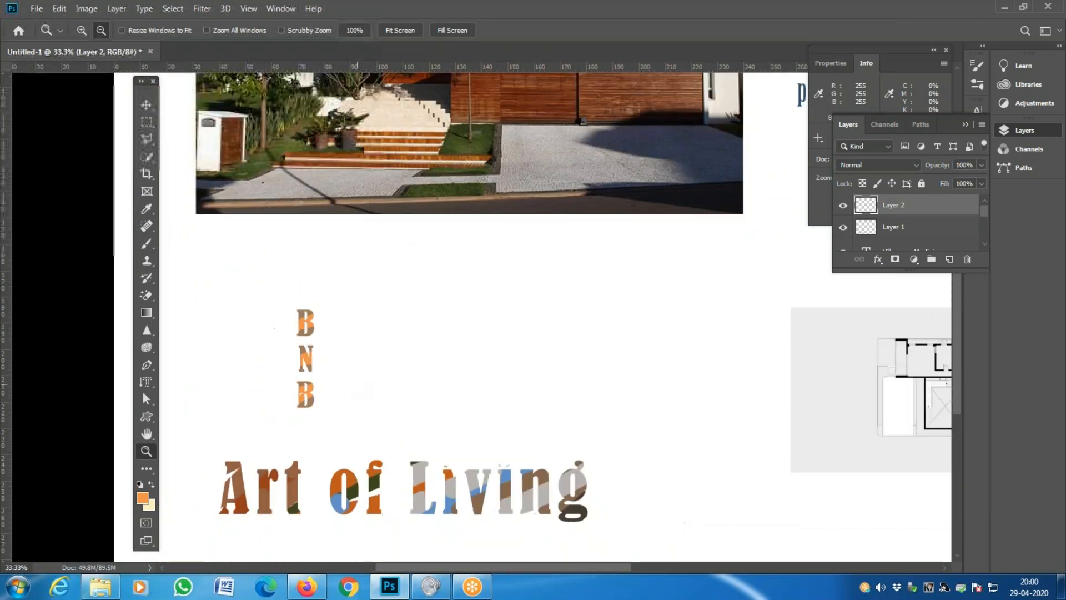
left_click(355, 383)
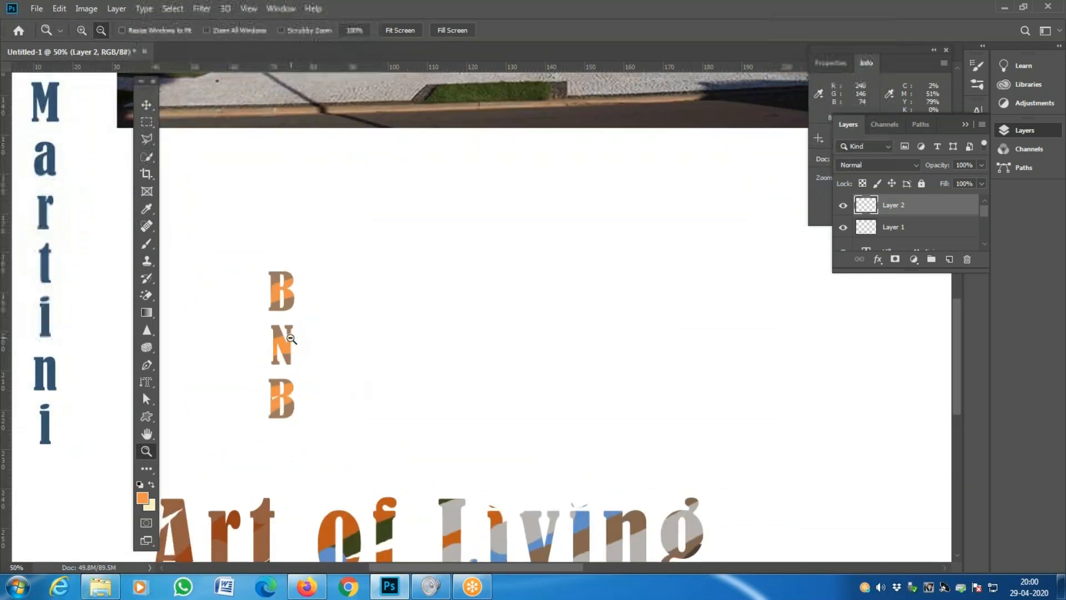
left_click(308, 358, "alt")
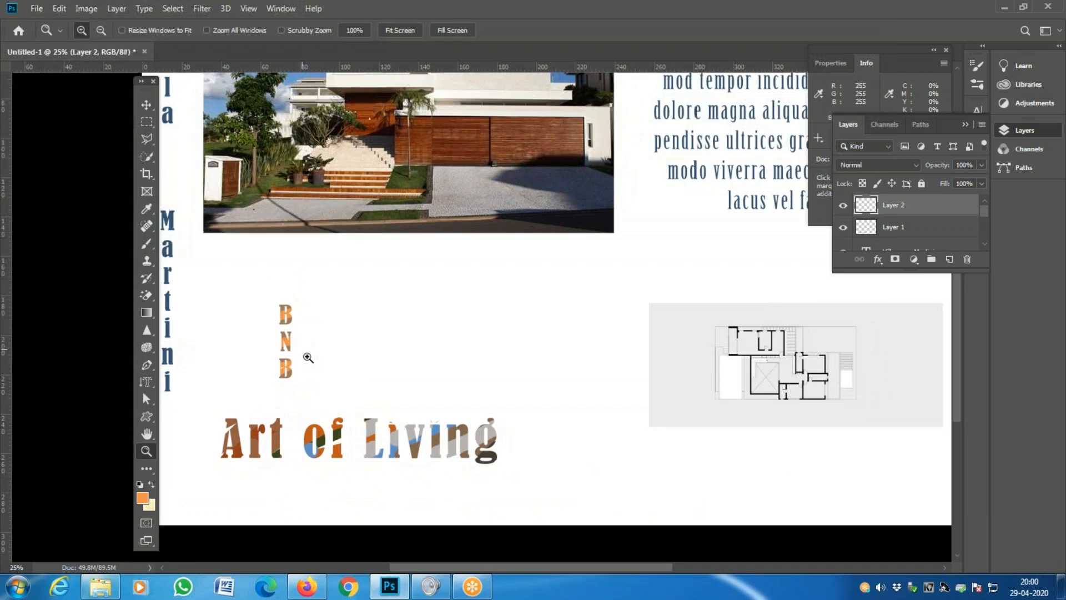
left_click(146, 384)
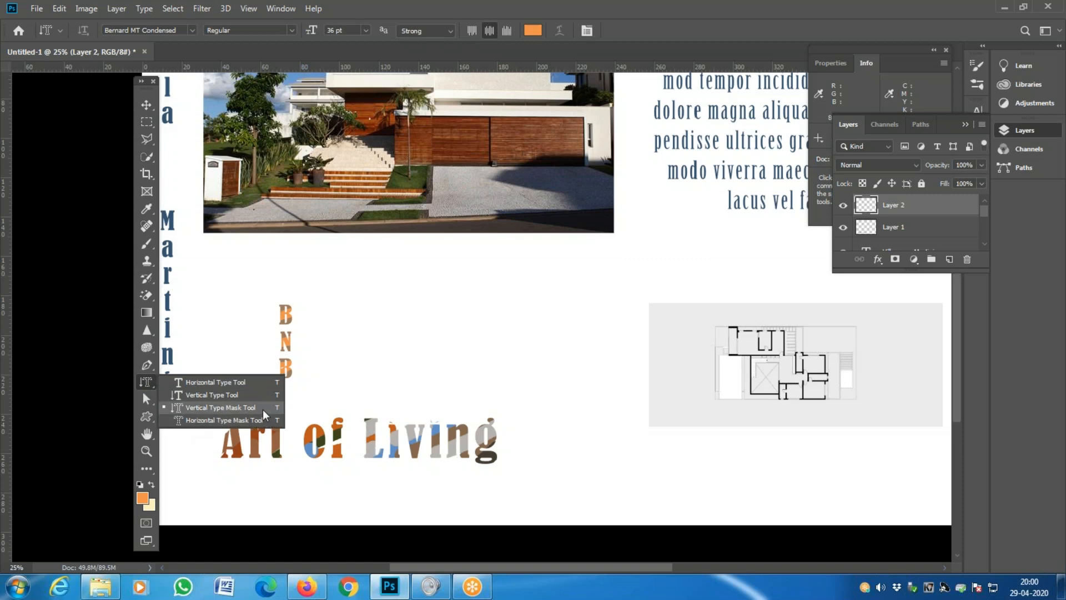
left_click(218, 396)
key("z")
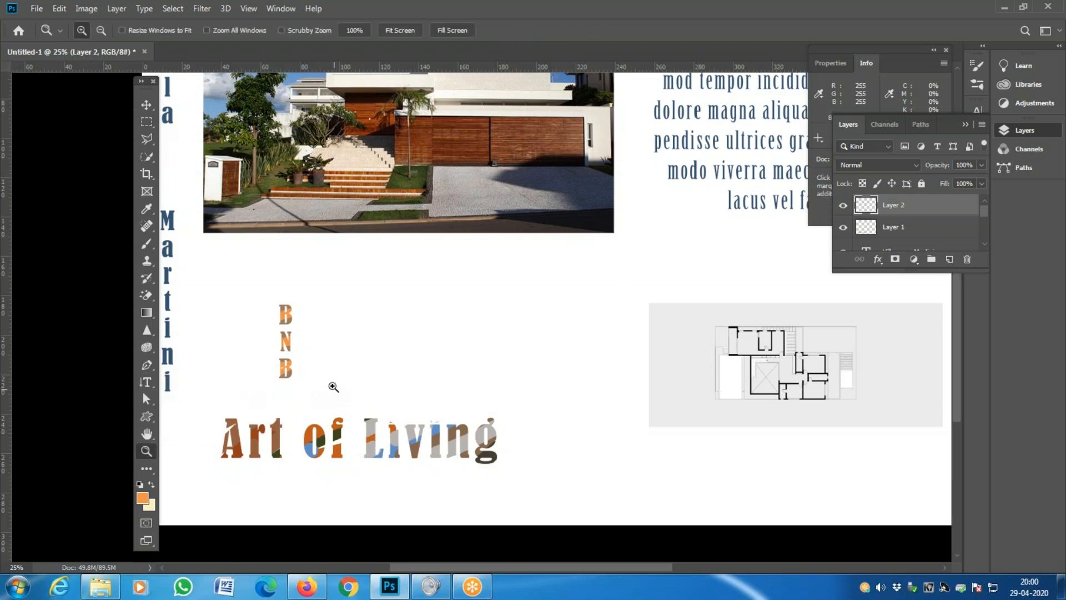
left_click(332, 384, "alt")
left_click_drag(376, 367, 243, 464)
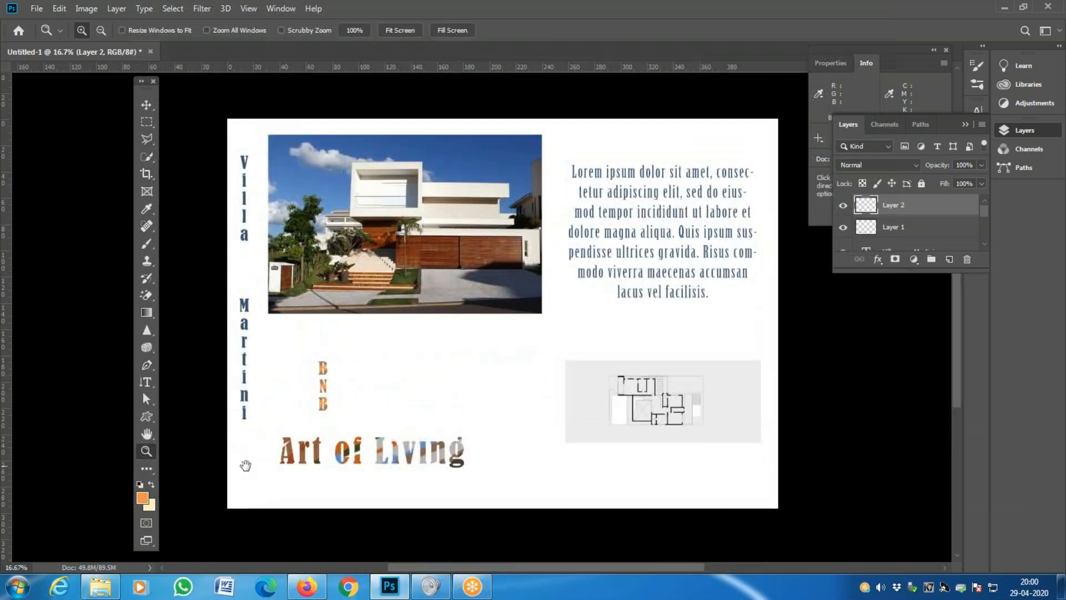
key("v")
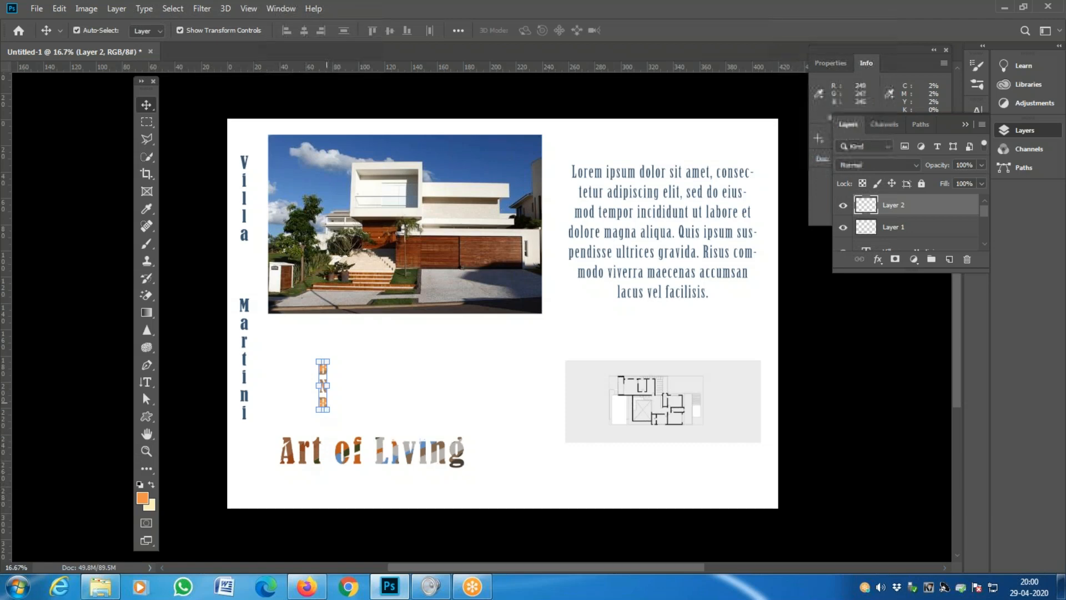
left_click_drag(323, 402, 772, 488)
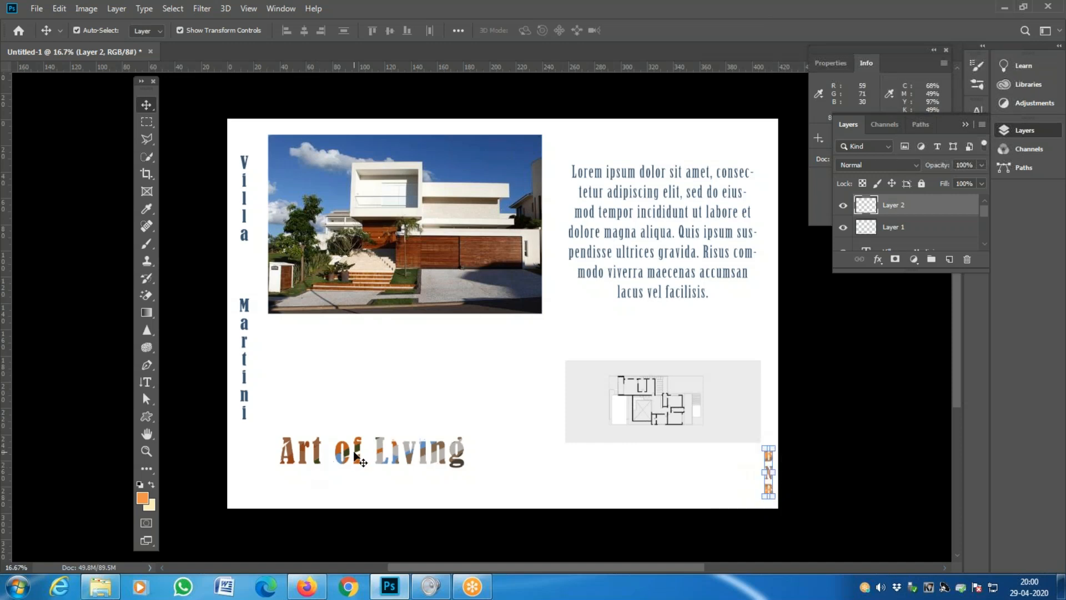
right_click(358, 453)
left_click(371, 460)
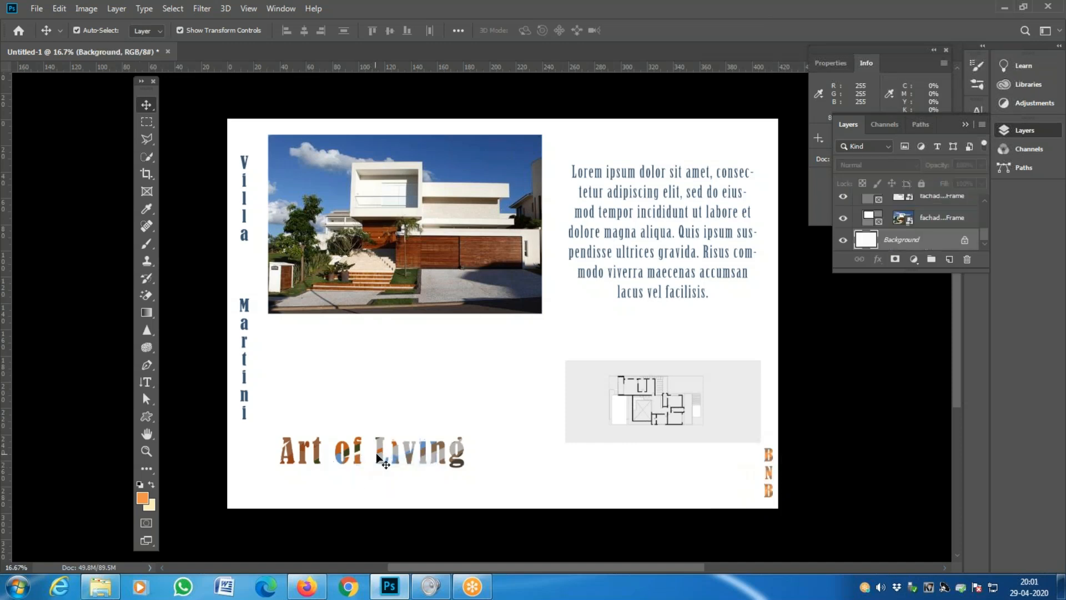
right_click(392, 458)
left_click(452, 459)
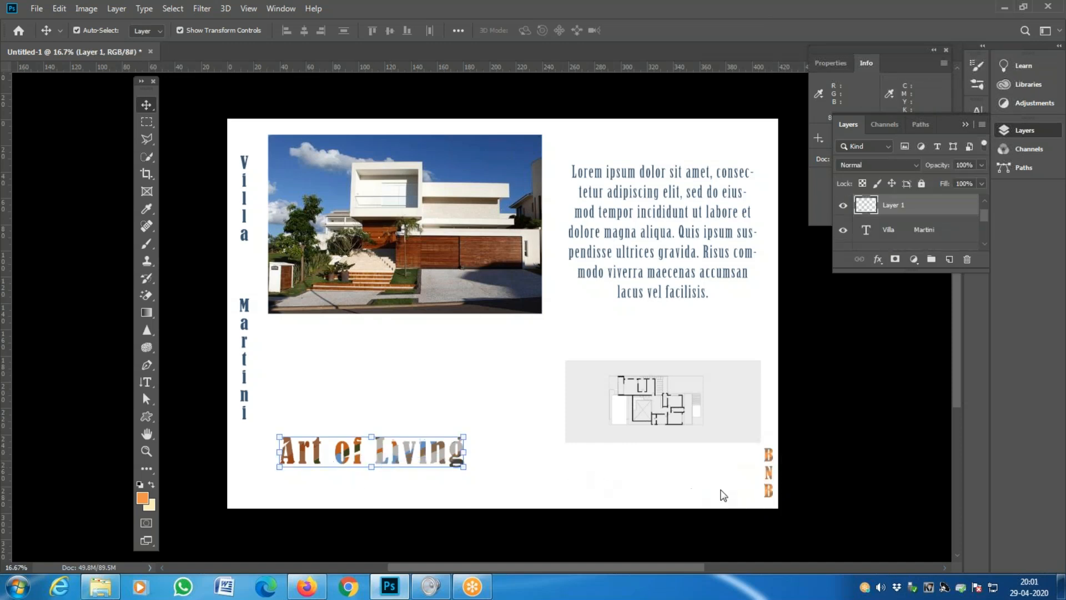
key("ctrl")
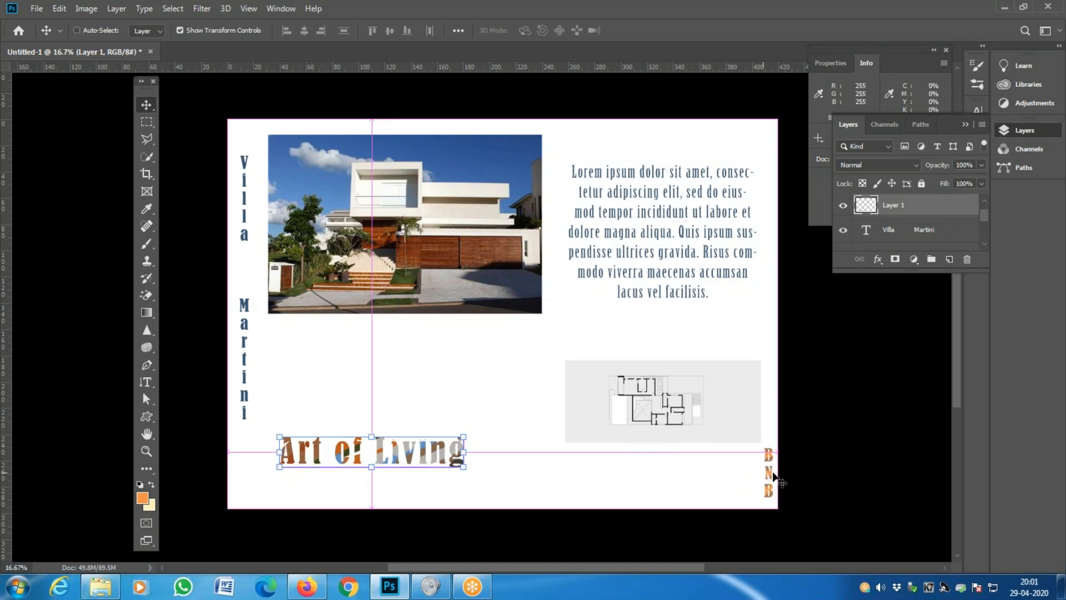
left_click_drag(774, 477, 328, 389)
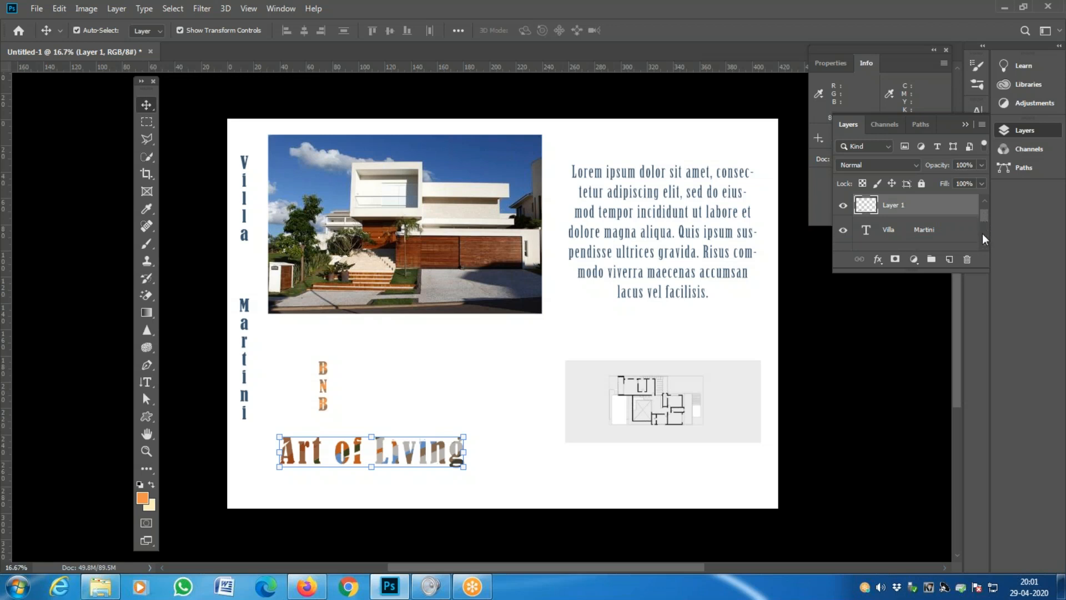
- Step through the Villa Martini, photo frame, floor plan, Lorem ipsum, Layer 1 and Layer 2 layers
left_click(927, 229)
scroll(927, 236, "down", 2)
scroll(926, 244, "down", 2)
left_click(922, 220)
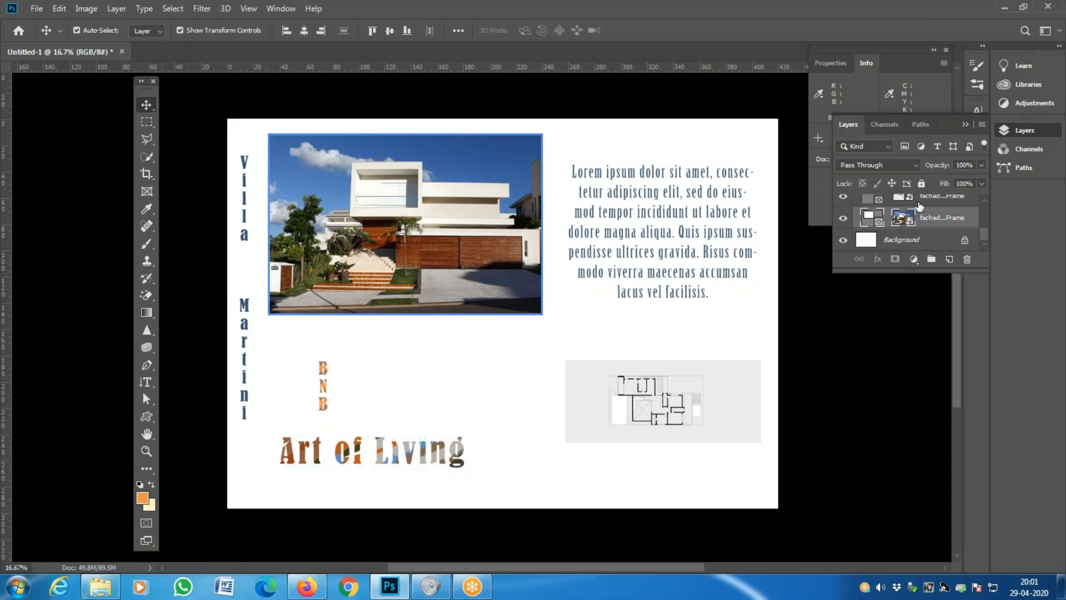
scroll(921, 207, "up", 1)
left_click(922, 208)
scroll(923, 210, "up", 2)
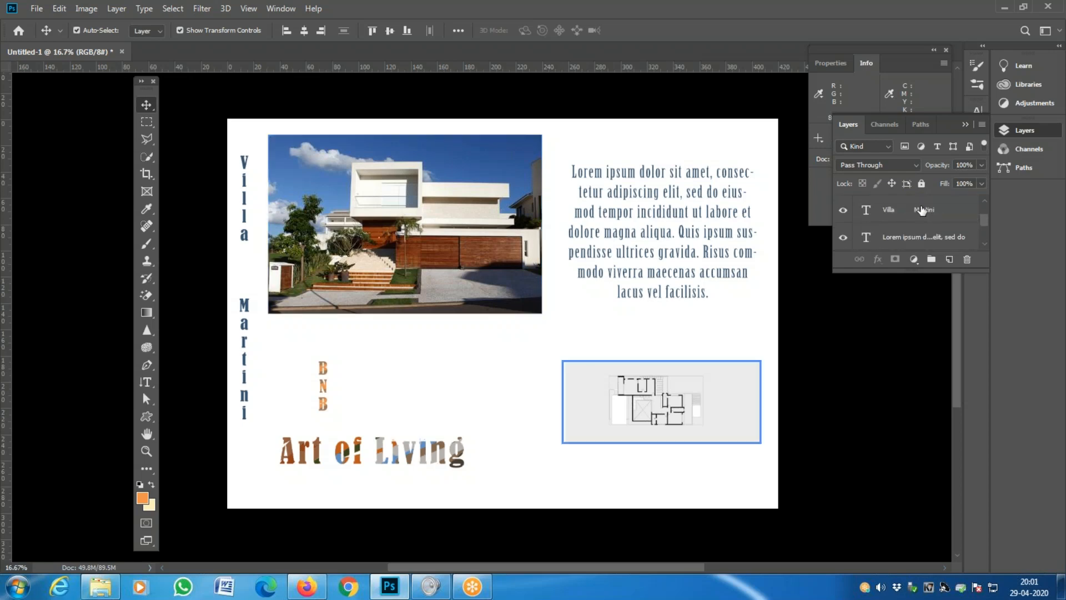
left_click(913, 237)
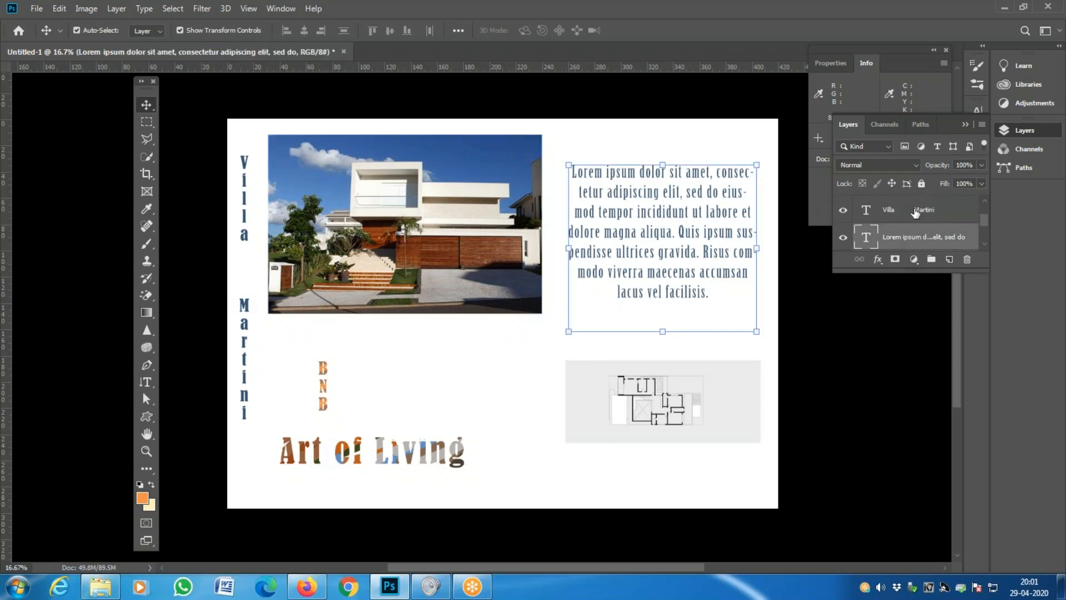
left_click(916, 212)
scroll(916, 213, "up", 1)
left_click(920, 216)
scroll(921, 217, "up", 1)
left_click(920, 207)
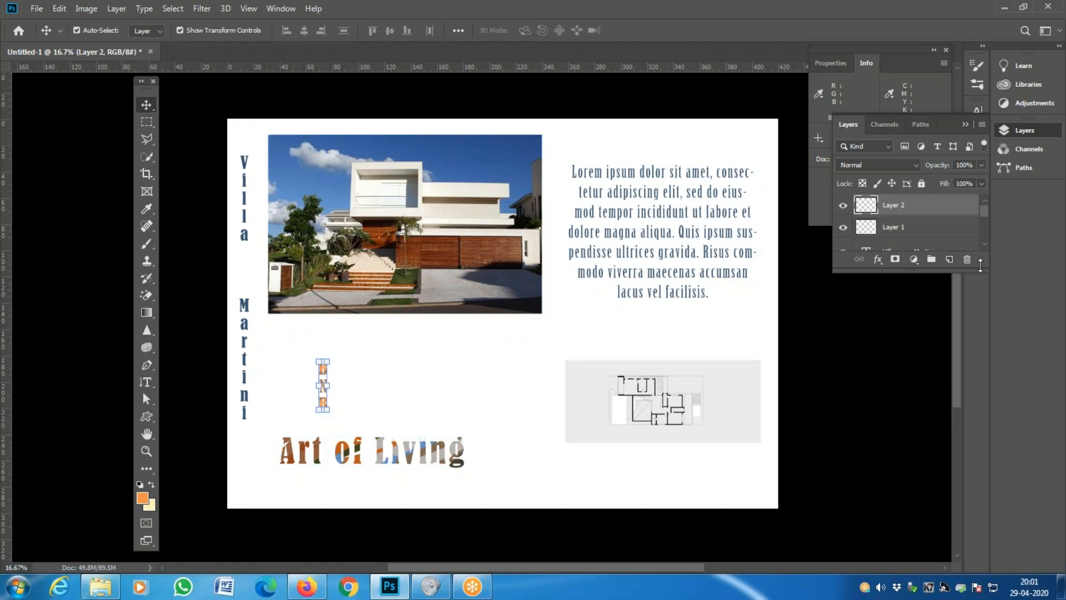
- Enlarge the Layers panel, then pick the Art of Living and Lorem ipsum layers from the canvas
left_click_drag(981, 261, 981, 320)
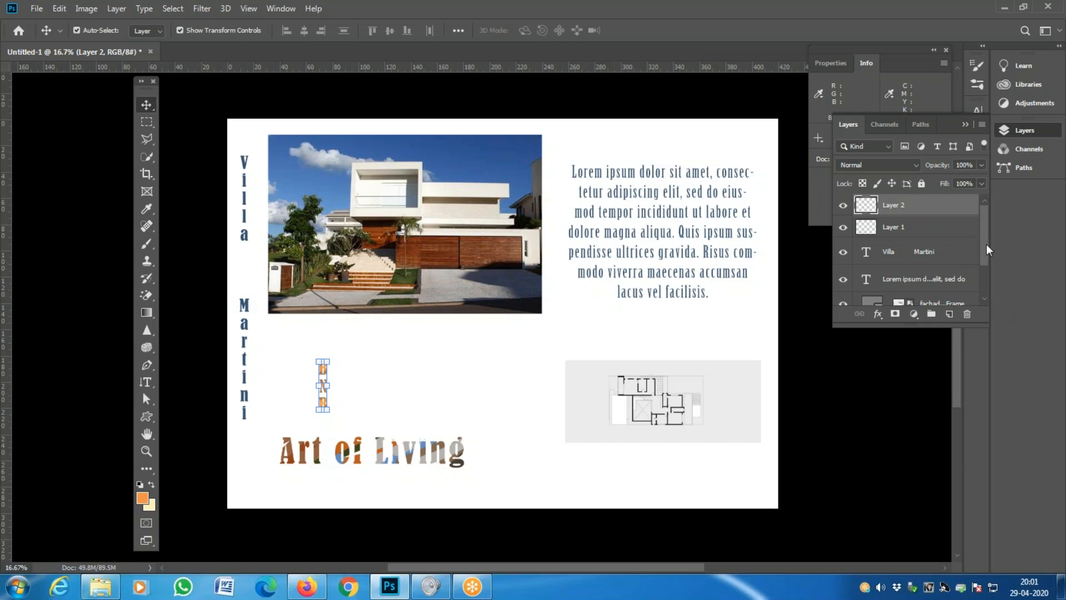
left_click(897, 229)
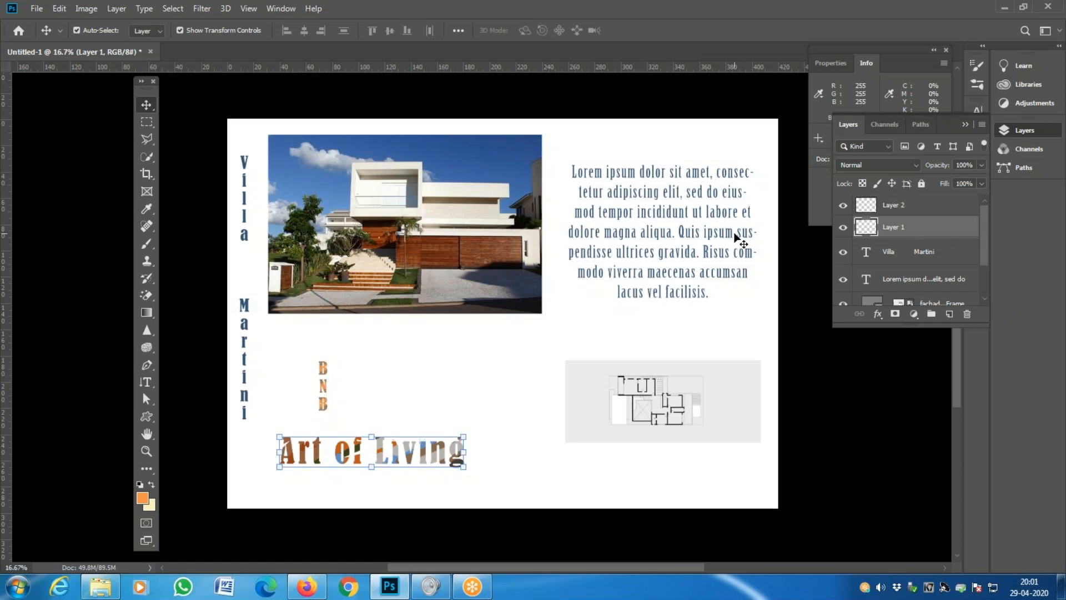
right_click(680, 236)
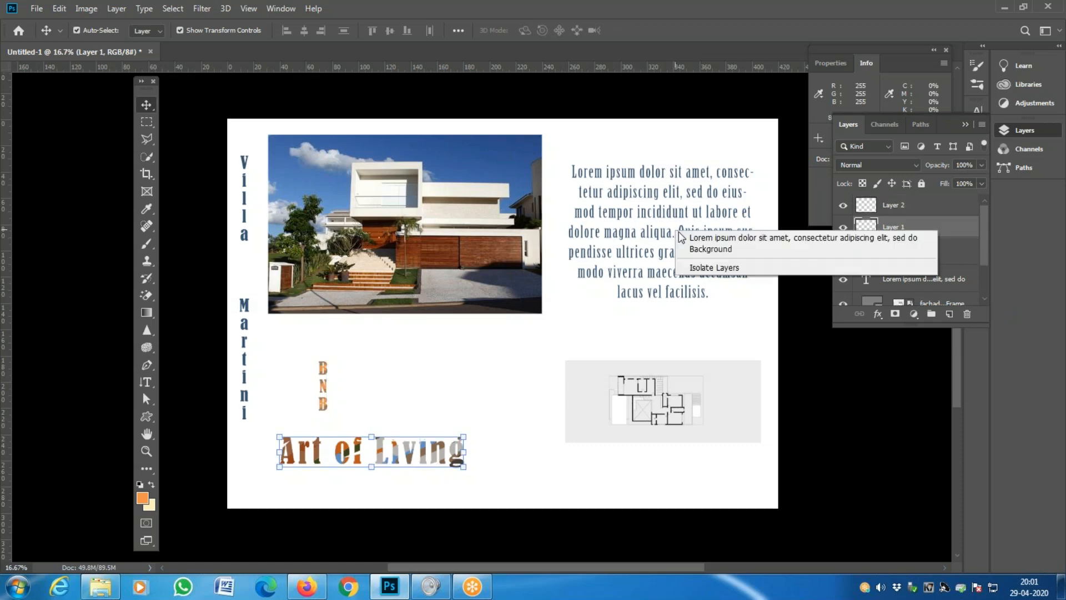
left_click(698, 237)
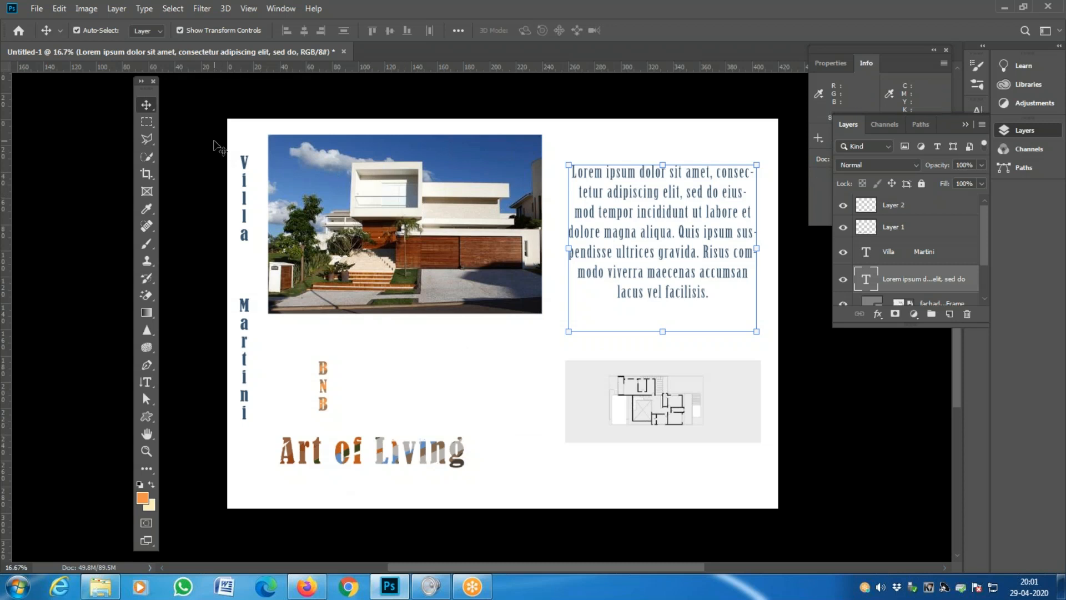
right_click(381, 176)
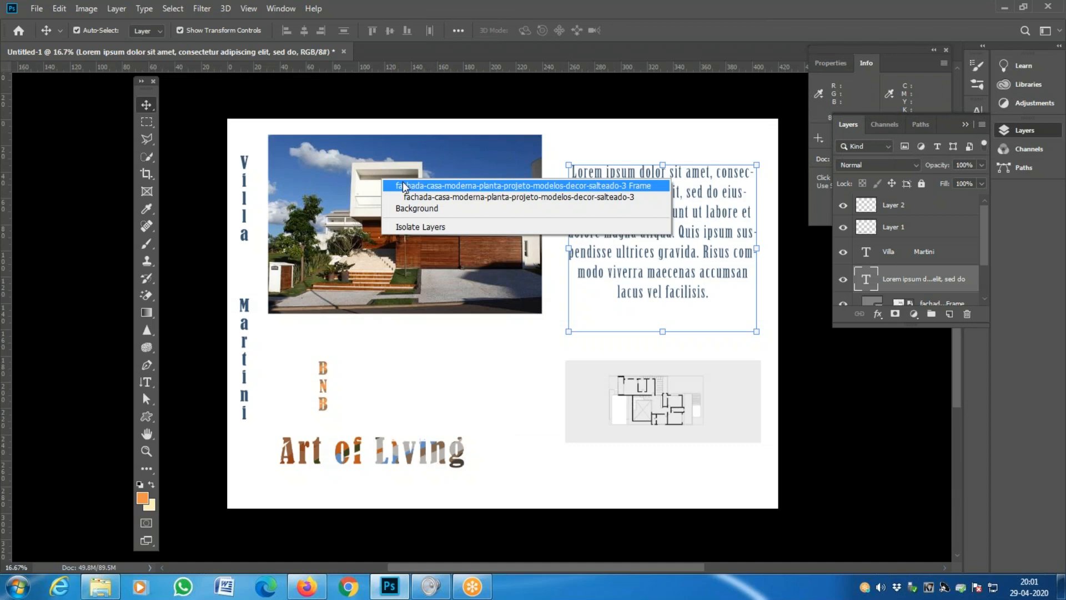
- Nudge the house photo, Villa Martini title and lorem paragraph slightly to the right
left_click(506, 185)
mouse_move(439, 179)
left_mouse_down()
mouse_move(478, 278)
mouse_move(442, 225)
mouse_move(448, 186)
left_mouse_up()
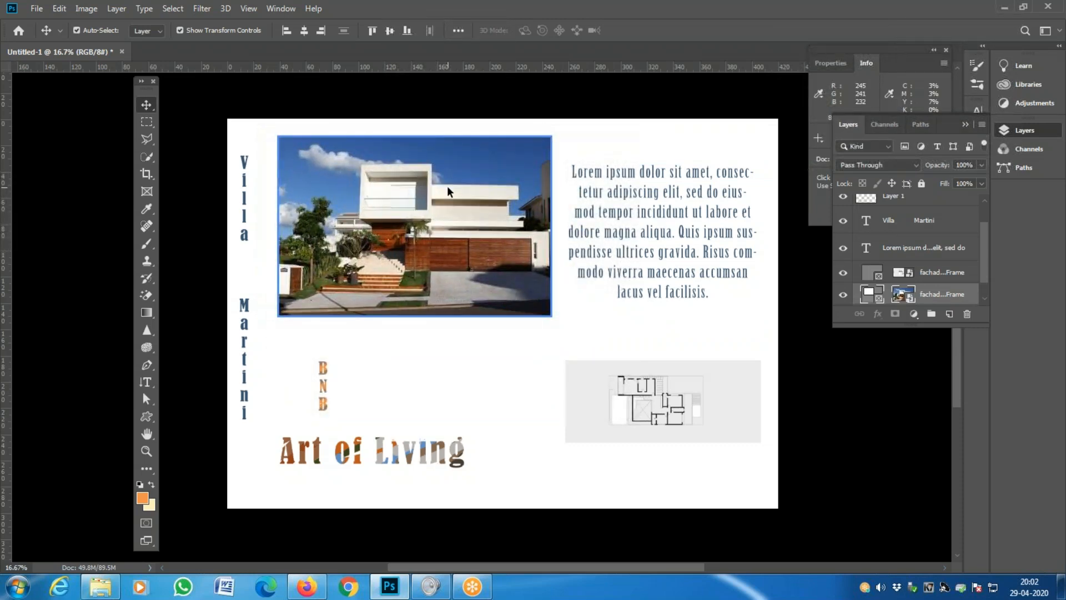
right_click(245, 239)
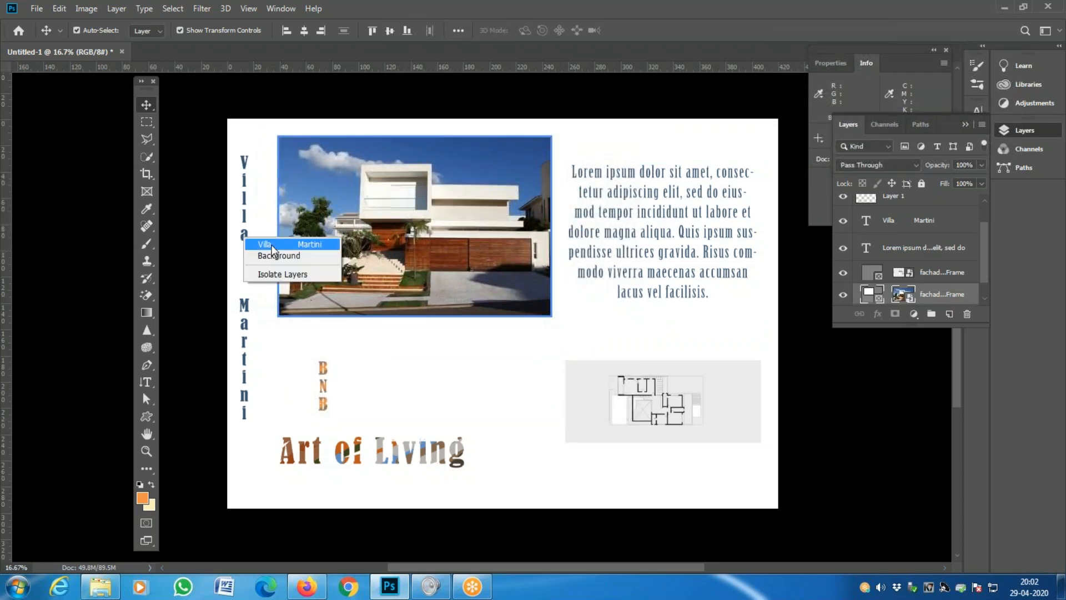
left_click(271, 245)
mouse_move(250, 236)
left_mouse_down()
mouse_move(256, 286)
mouse_move(253, 247)
left_mouse_up()
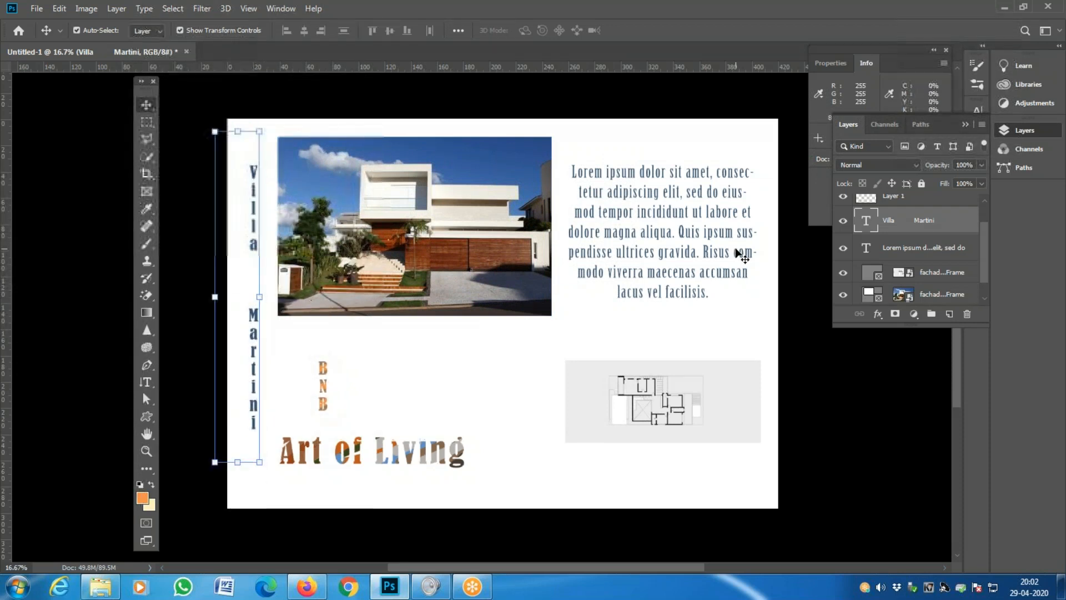
right_click(661, 236)
left_click(691, 230)
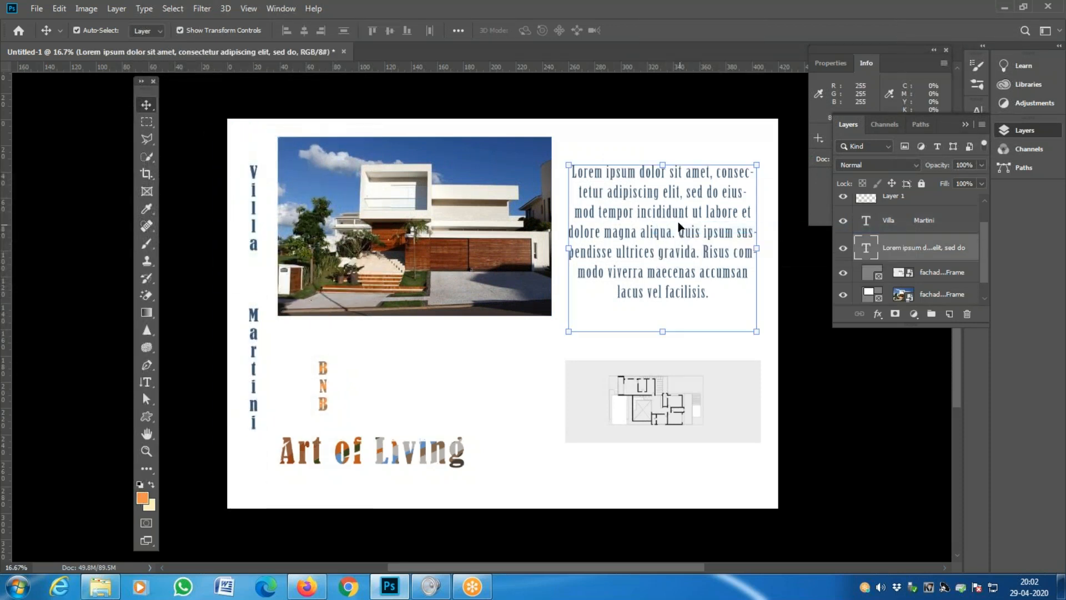
mouse_move(679, 216)
left_mouse_down()
mouse_move(694, 217)
mouse_move(683, 210)
left_mouse_up()
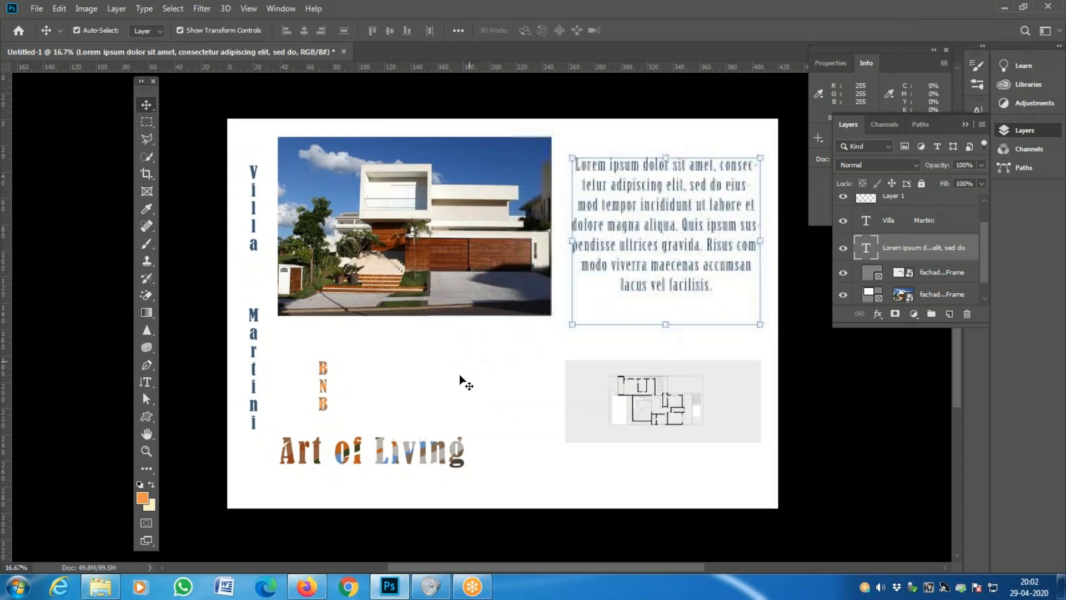
- Move the Art of Living heading to the lower right, beneath the floor plan
right_click(423, 457)
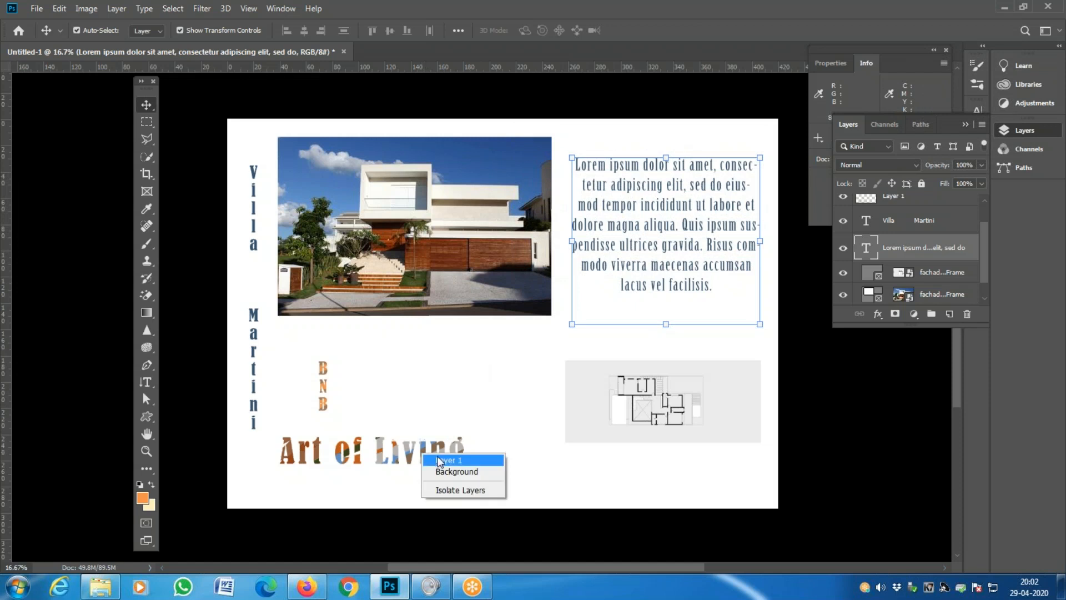
left_click(444, 459)
left_click_drag(427, 468, 709, 473)
- Preview the layout, nudge Art of Living right, and move the BNB letters beside it
key("Tab")
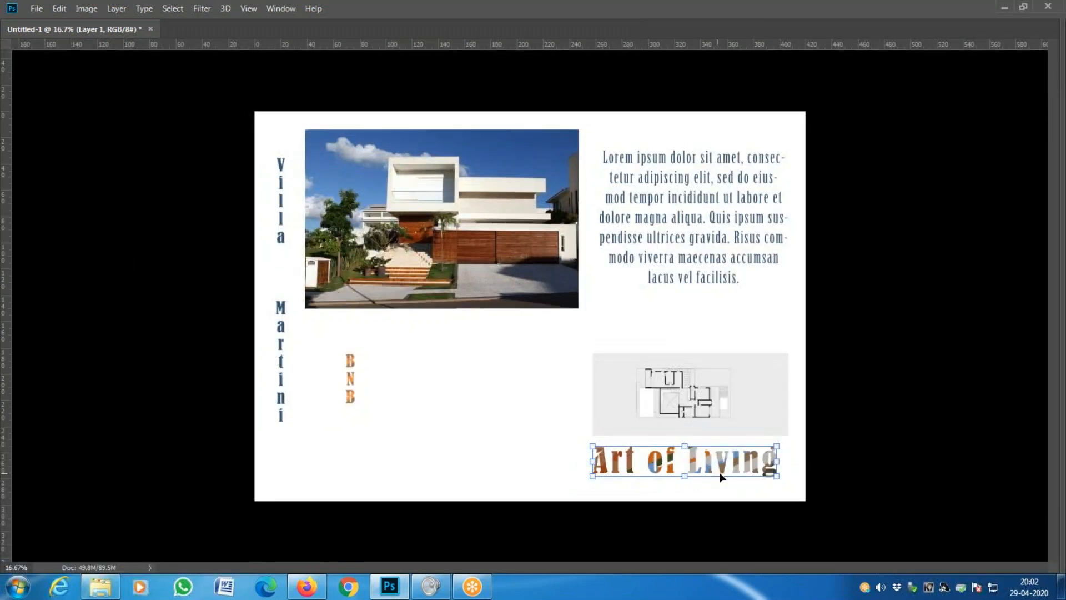
key("Tab")
left_click_drag(646, 477, 654, 478)
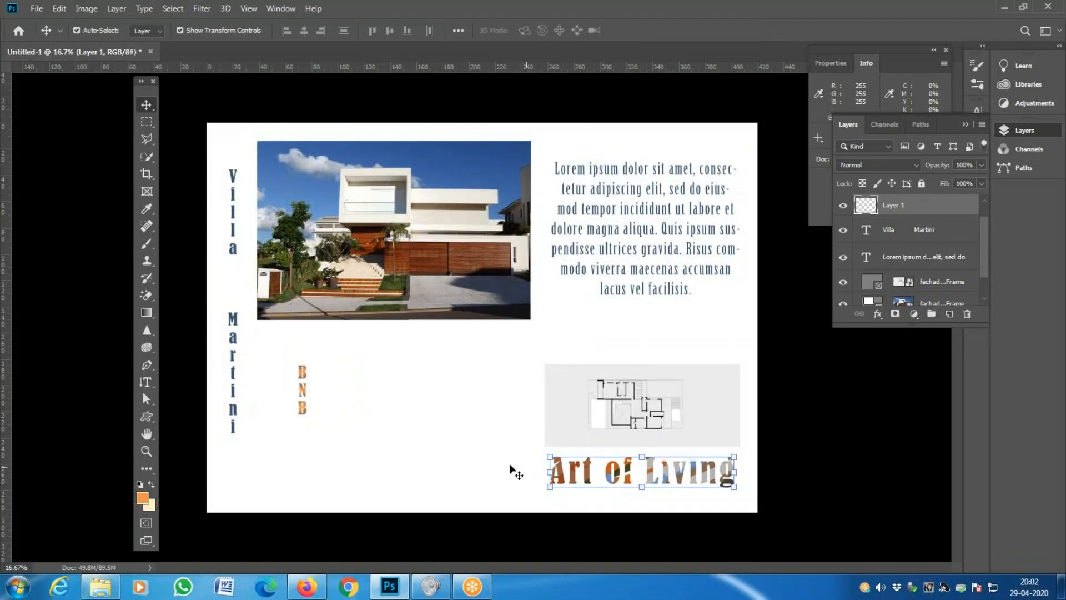
right_click(302, 391)
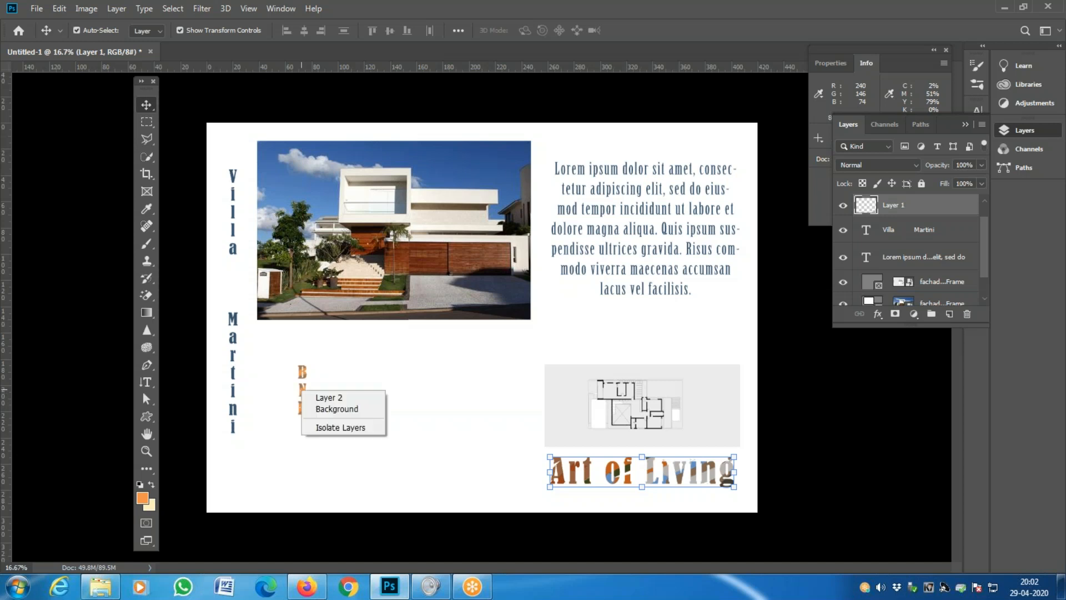
left_click(322, 398)
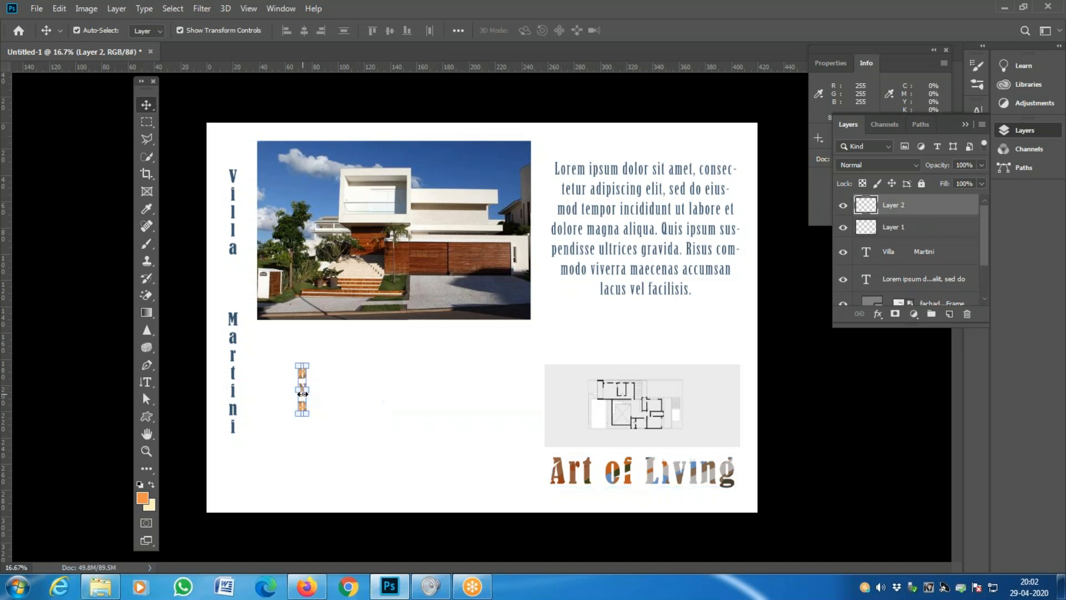
left_click_drag(303, 380, 539, 461)
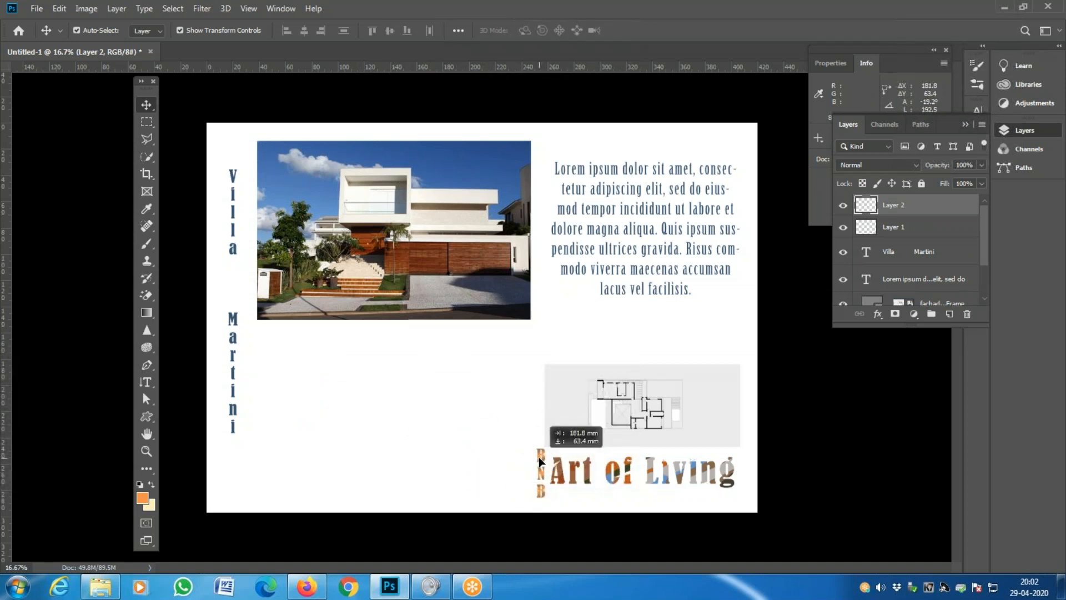
- Alternately nudge Art of Living and the BNB letters until the two line up
right_click(562, 475)
left_click(569, 480)
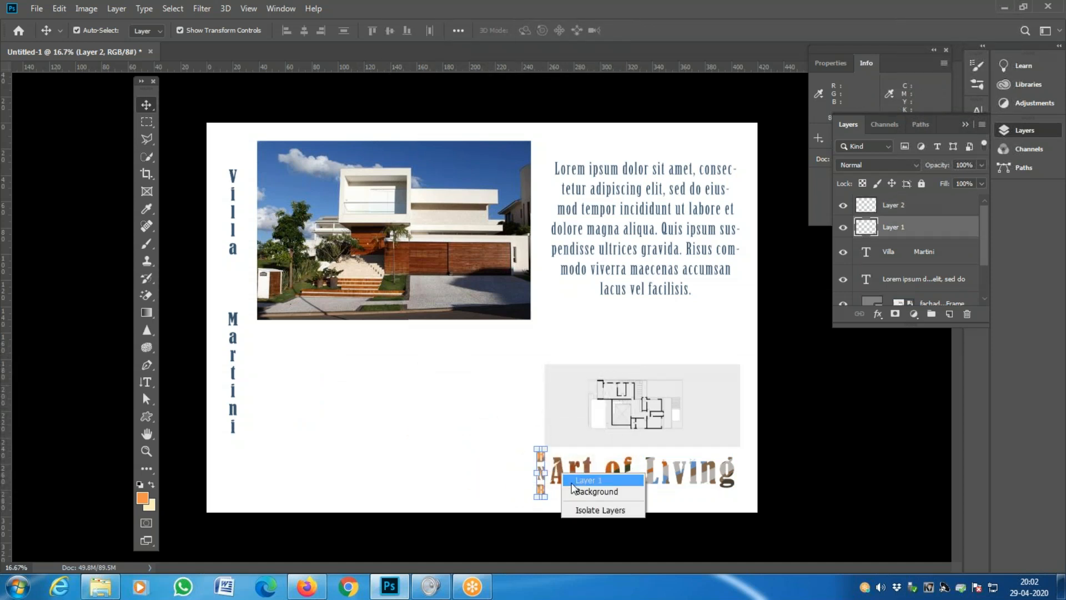
left_click_drag(560, 477, 568, 490)
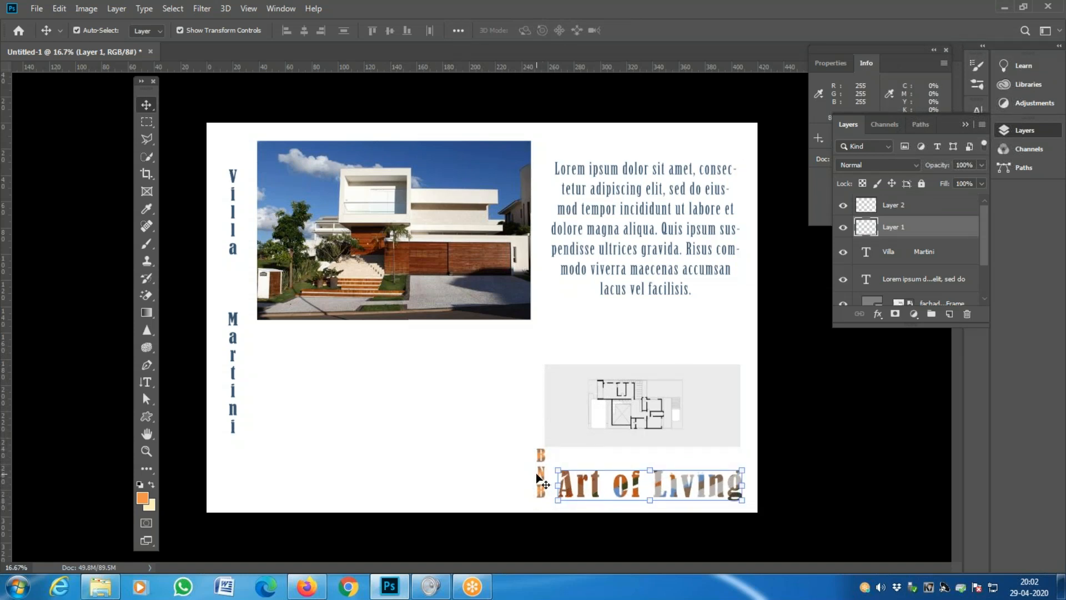
right_click(551, 481)
left_click(552, 480)
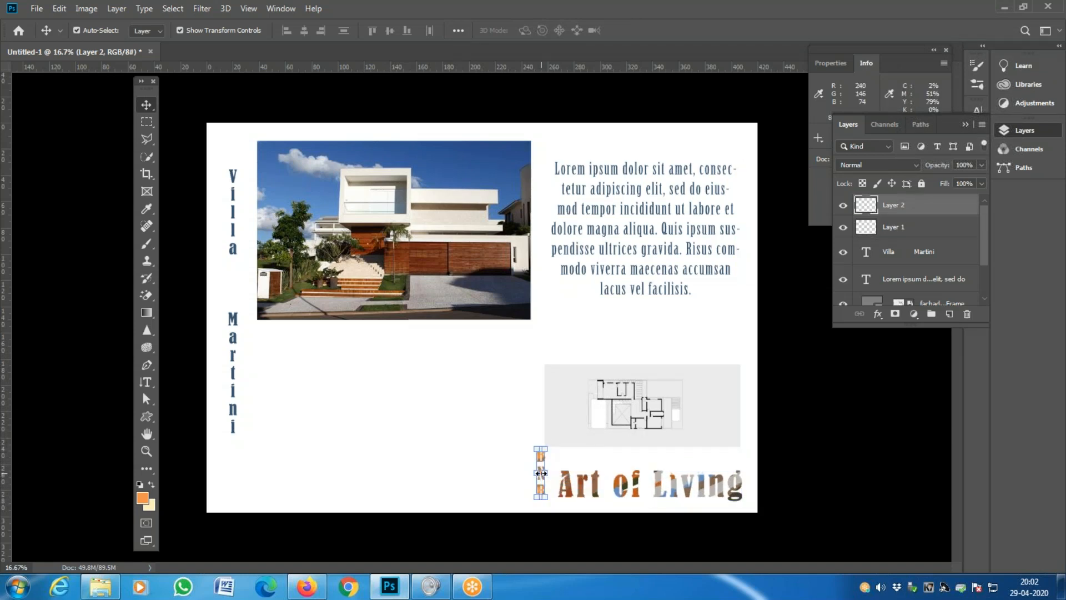
left_click_drag(541, 461, 542, 466)
right_click(570, 484)
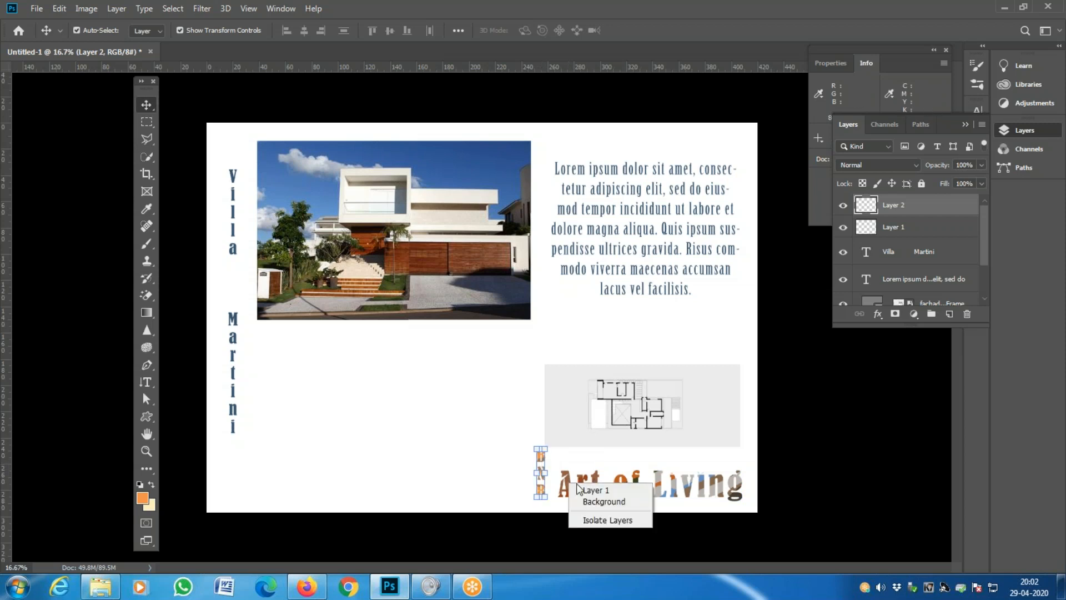
left_click(588, 491)
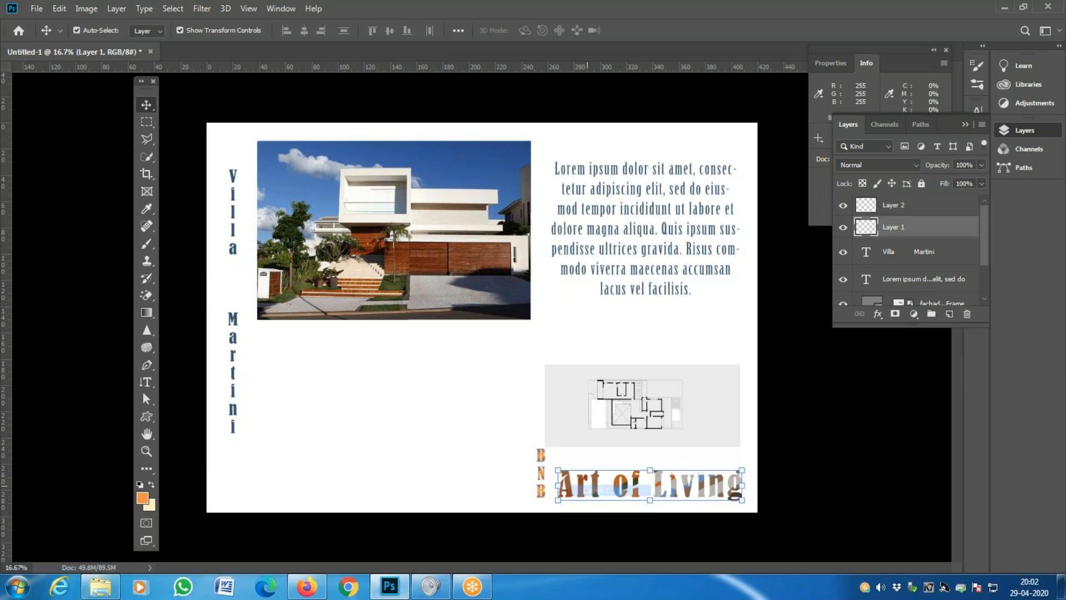
left_click_drag(582, 488, 576, 476)
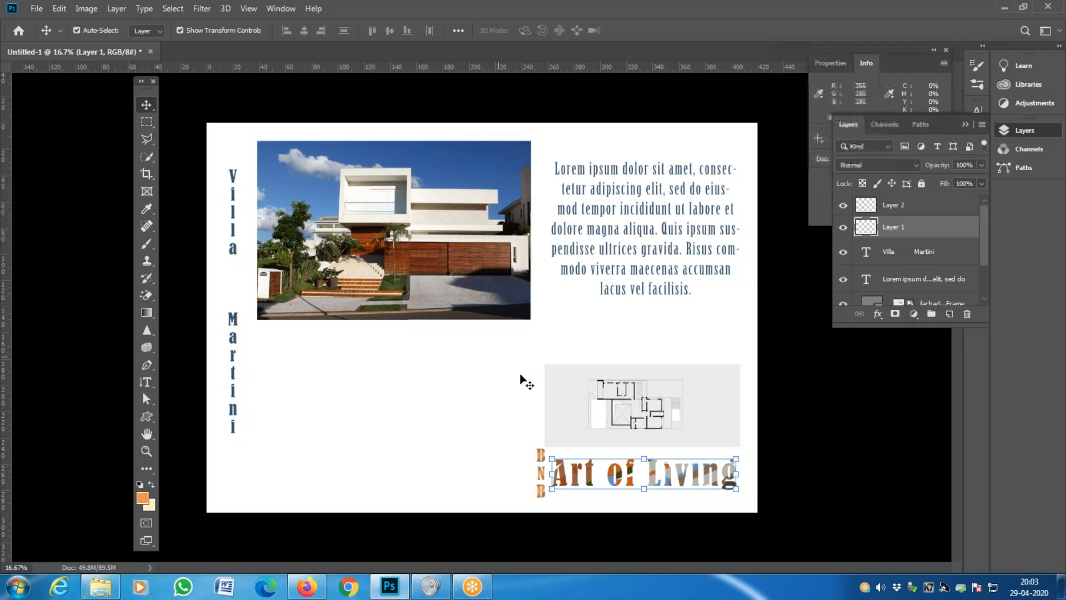
- Select the fachada floor plan frame and drag it up about 28 mm
right_click(604, 379)
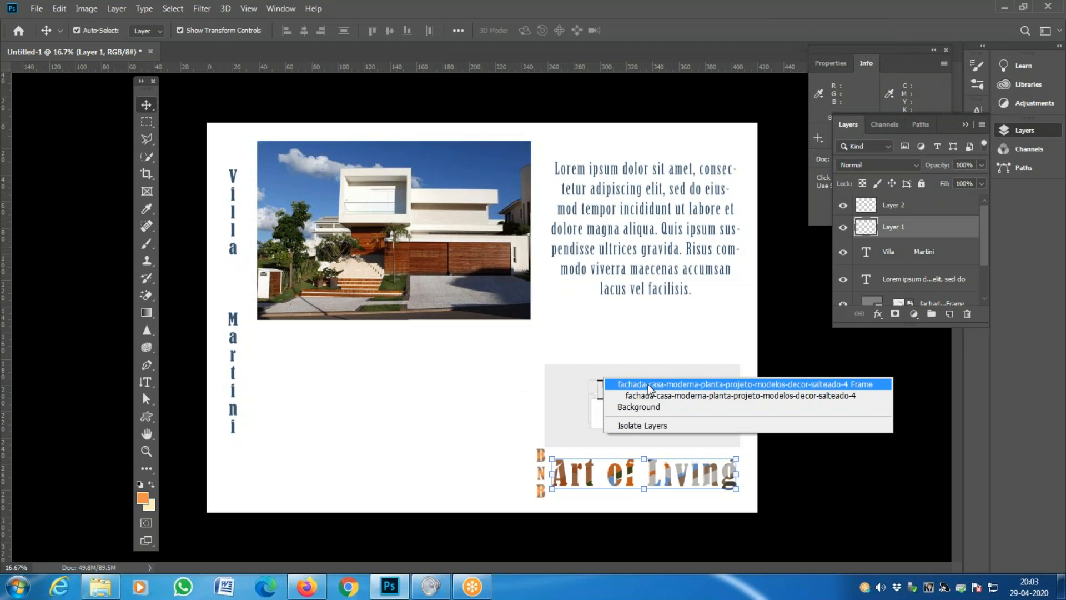
left_click(649, 384)
left_click_drag(670, 378, 669, 352)
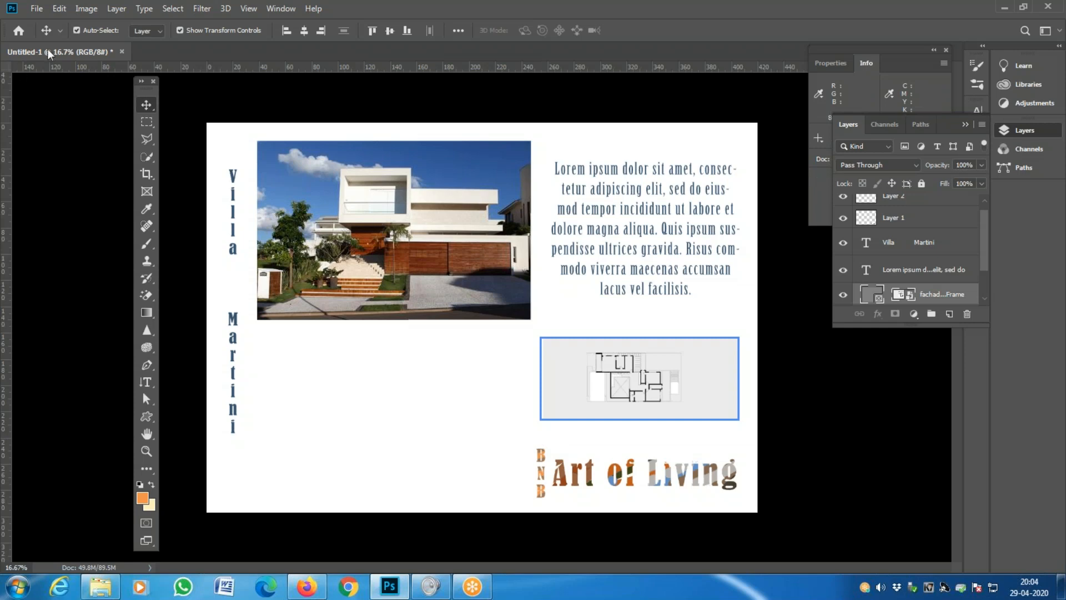
left_click(36, 8)
left_click(48, 23)
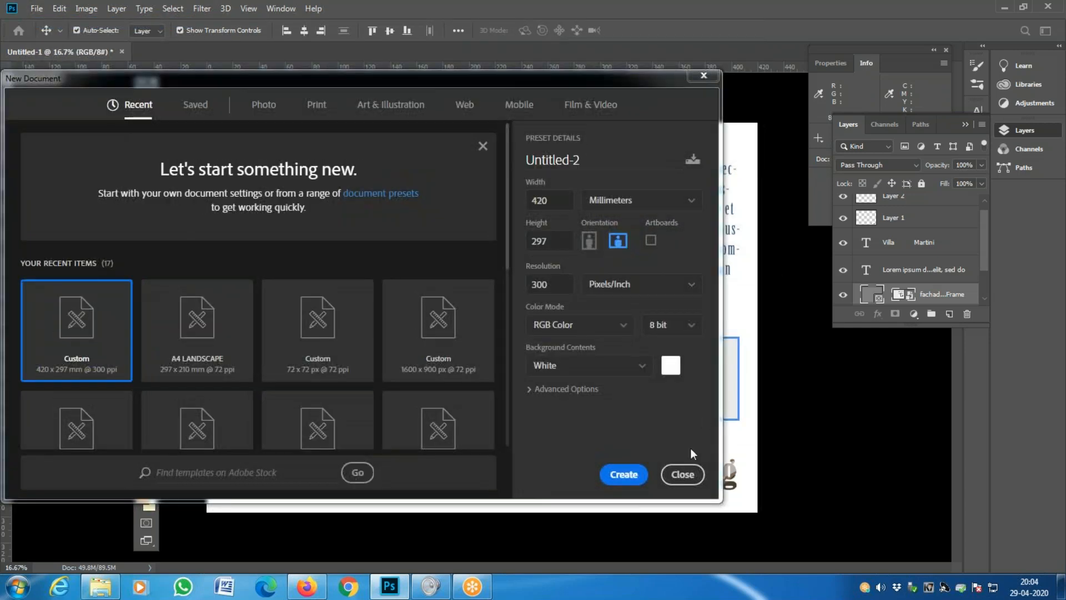
left_click(682, 475)
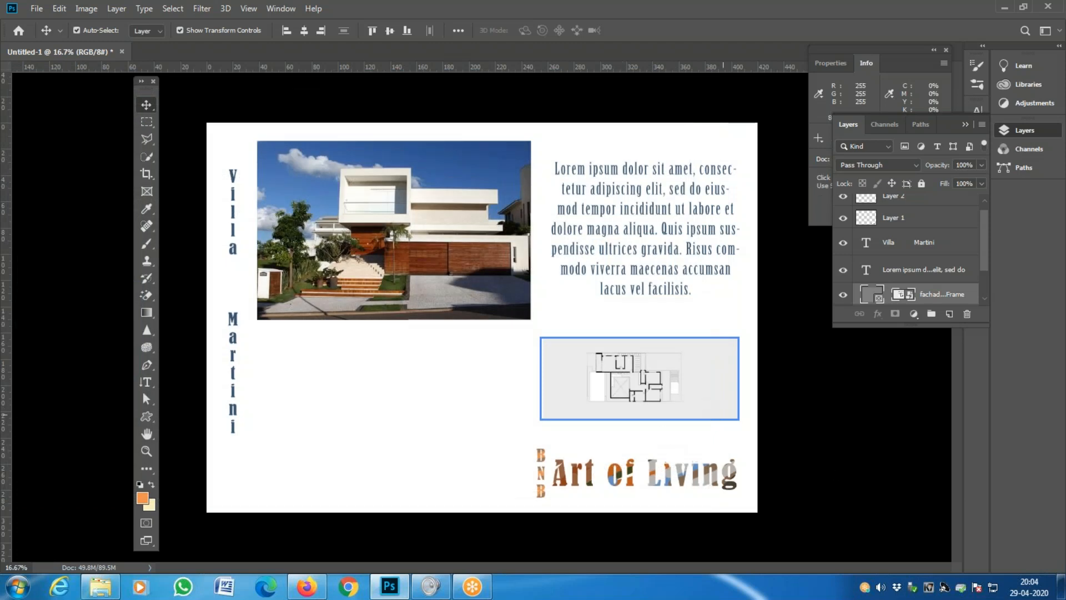
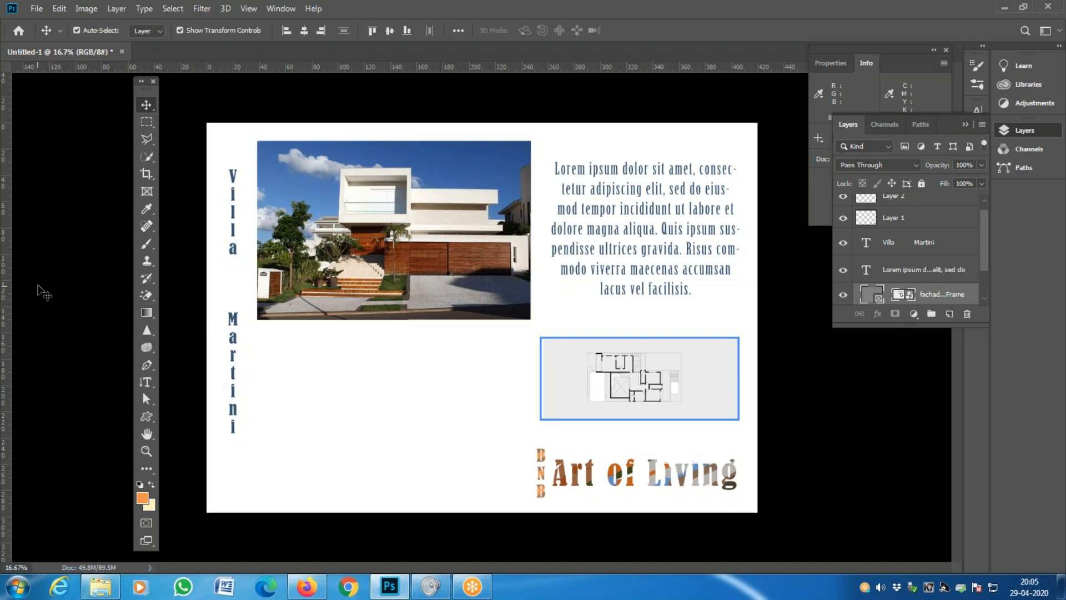
- Drag two vertical and two horizontal layout guides out from the rulers around the sheet
left_click_drag(7, 297, 229, 316)
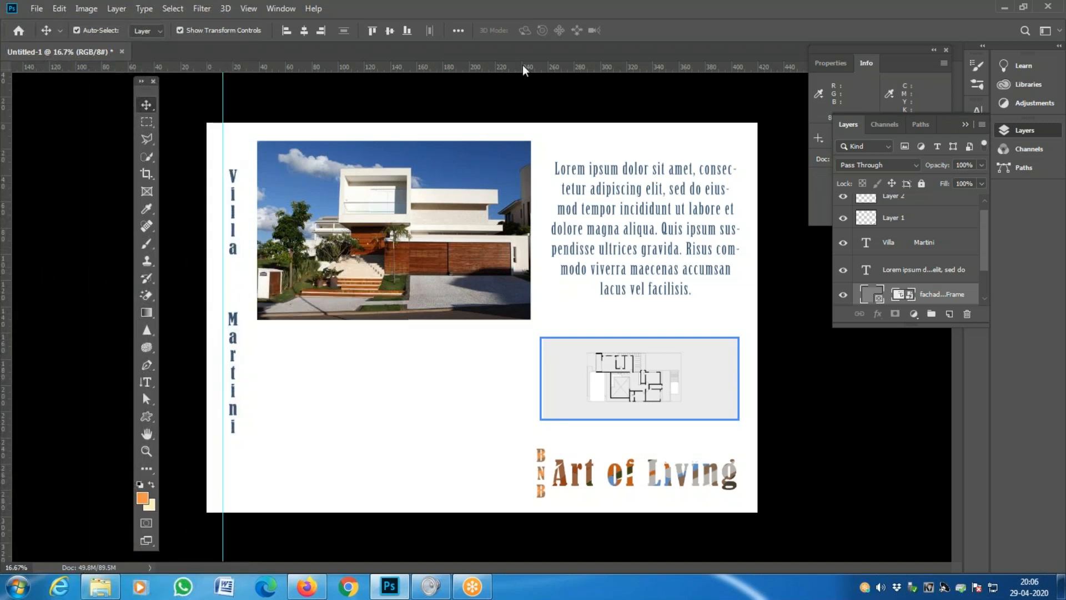
left_click_drag(507, 67, 516, 141)
left_click_drag(6, 287, 741, 369)
left_click_drag(444, 65, 466, 493)
- Select Layer 2 and Layer 1 and nudge the BNB letters and Art of Living onto the bottom guide
right_click(557, 481)
left_click(561, 482)
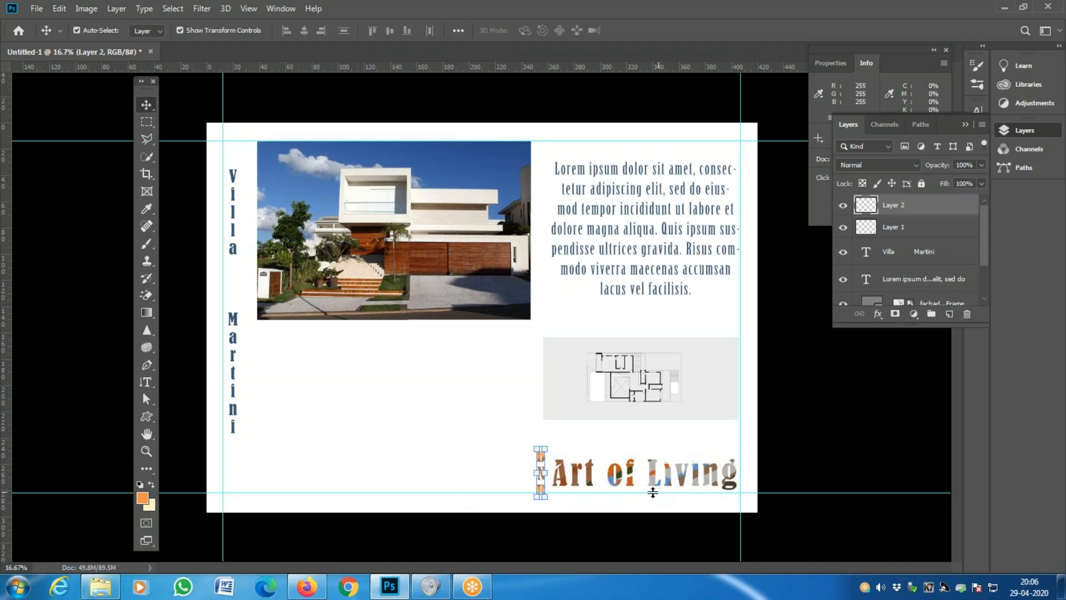
key("shift+Up")
key("shift+Up")
key("shift+Up")
key("shift+Up")
key("shift+Up")
key("shift+Up")
key("shift+Up")
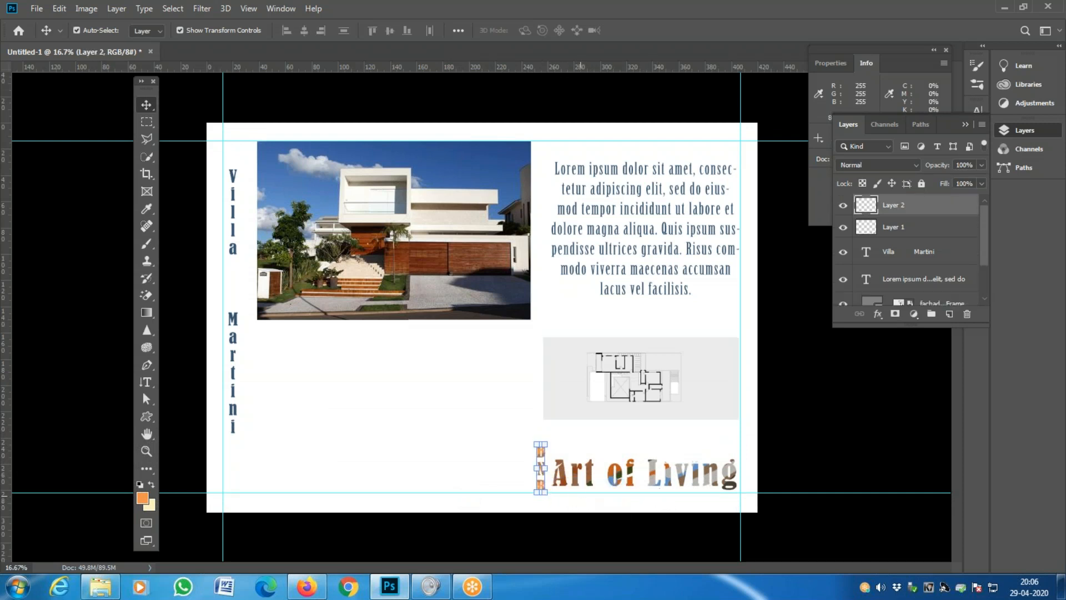
right_click(593, 477)
left_click(602, 481)
key("shift+Up")
key("shift+Up")
key("shift+Up")
key("shift+Up")
key("shift+Up")
key("shift+Up")
key("shift+Up")
key("shift+Up")
key("shift+Up")
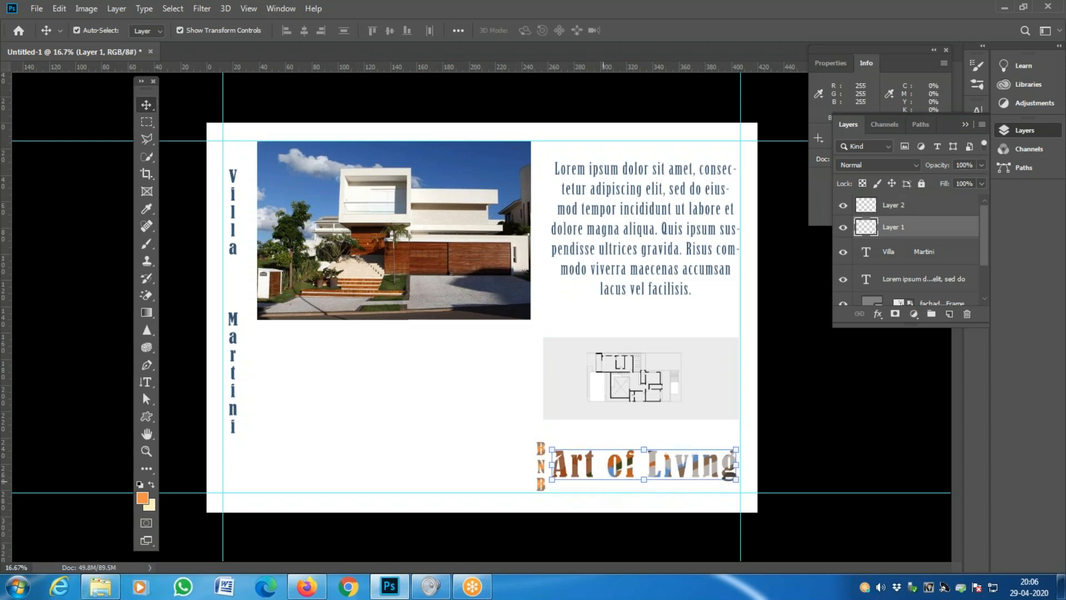
key("shift+Down")
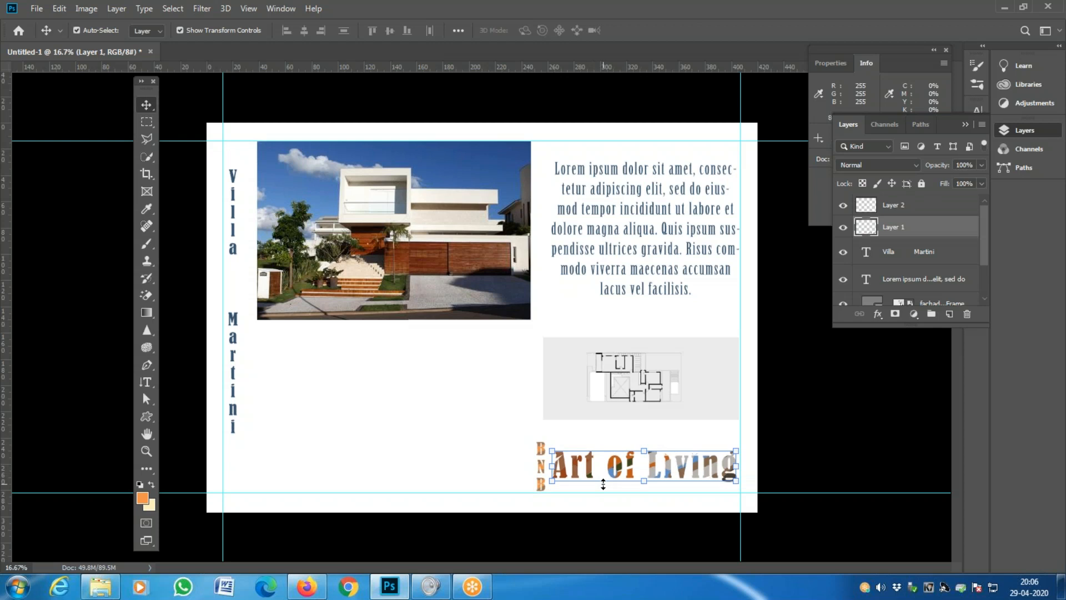
key("shift+Down")
key("shift+Down")
key("shift+Down")
key("shift+Down")
key("shift+Down")
key("shift+Down")
key("shift+Down")
key("shift+Down")
key("shift+Down")
key("shift+Down")
key("shift+Down")
key("shift+Down")
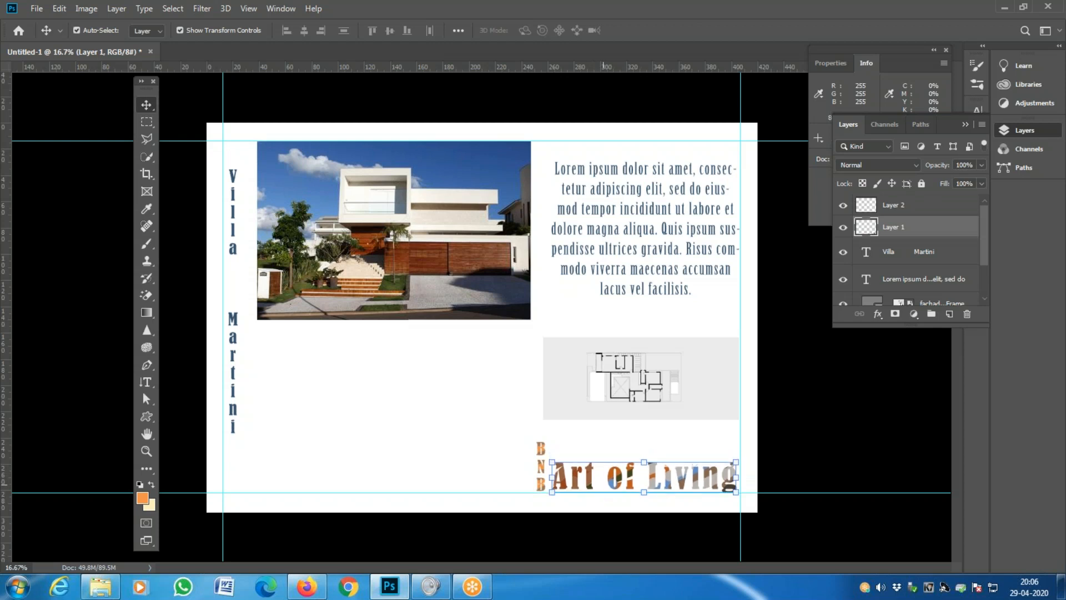
key("shift+Up")
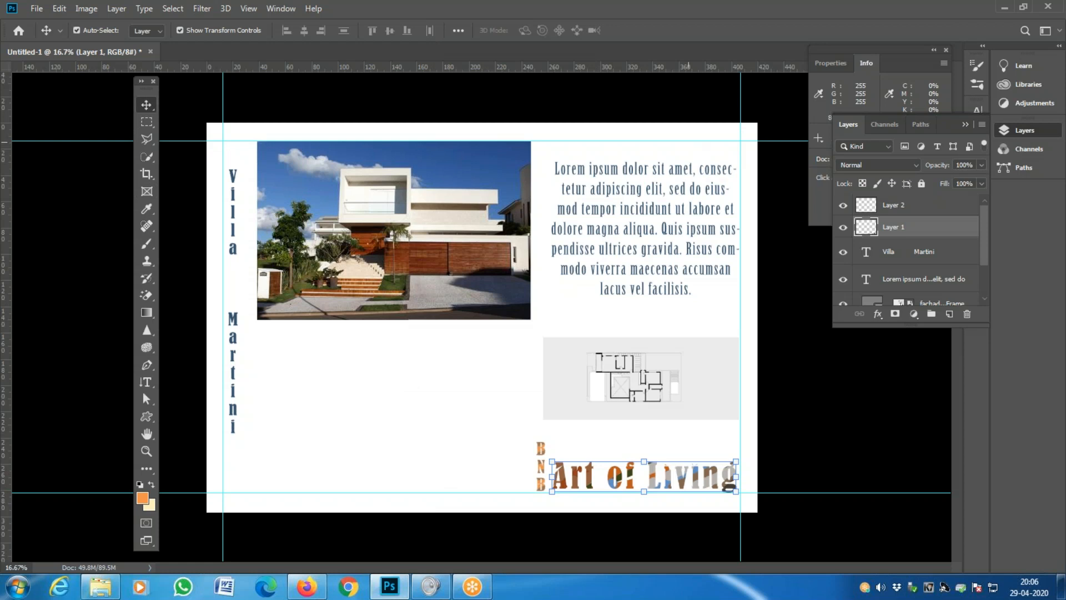
- Drag the top, vertical and bottom guides back onto the rulers, then hide the rulers
left_click_drag(689, 141, 10, 107)
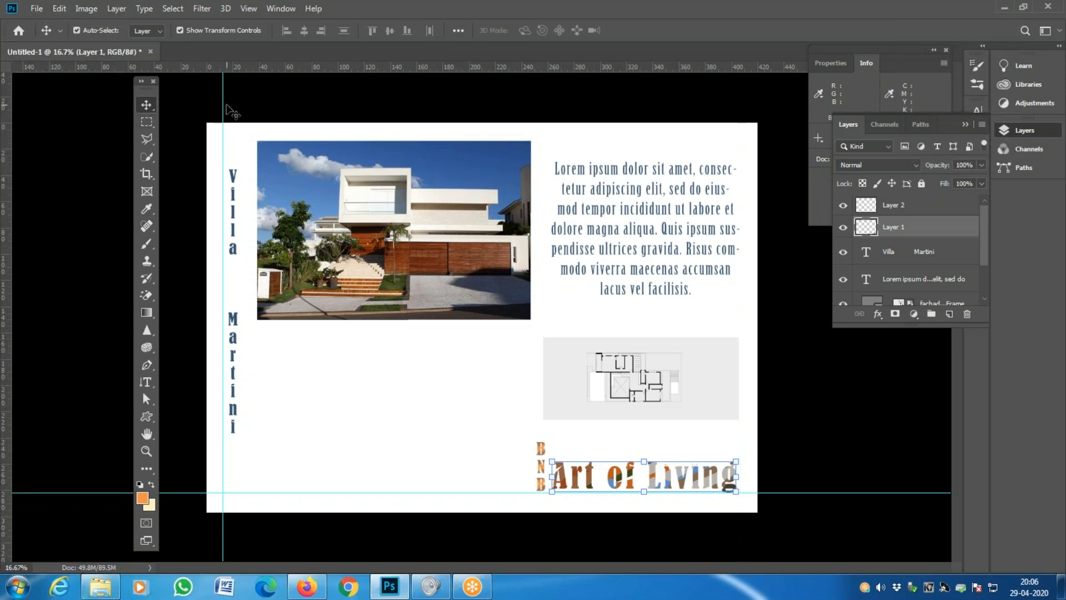
left_click_drag(223, 106, 8, 109)
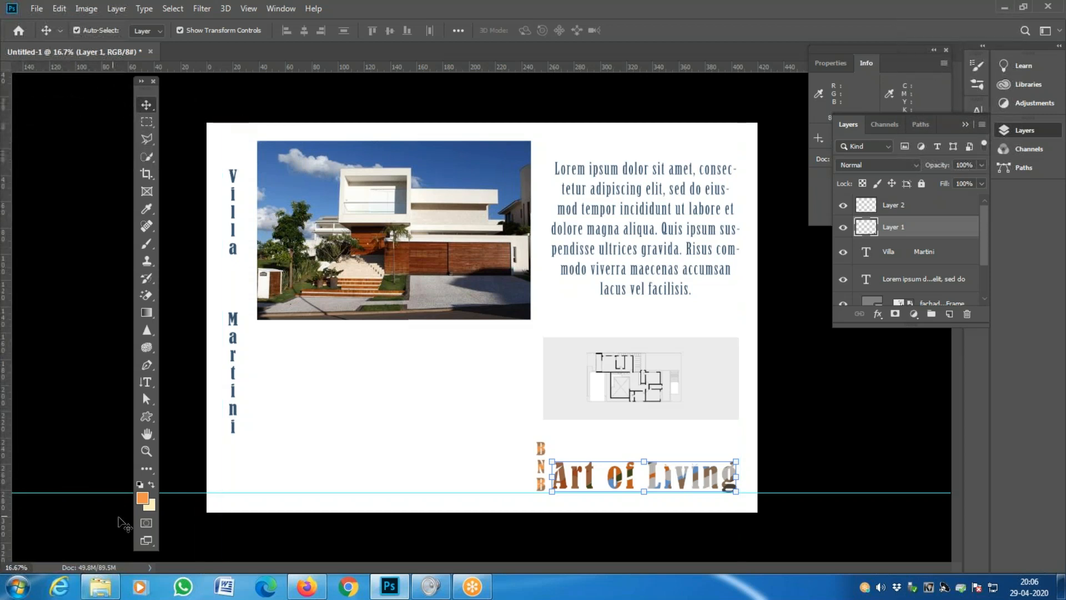
left_click_drag(195, 494, 314, 62)
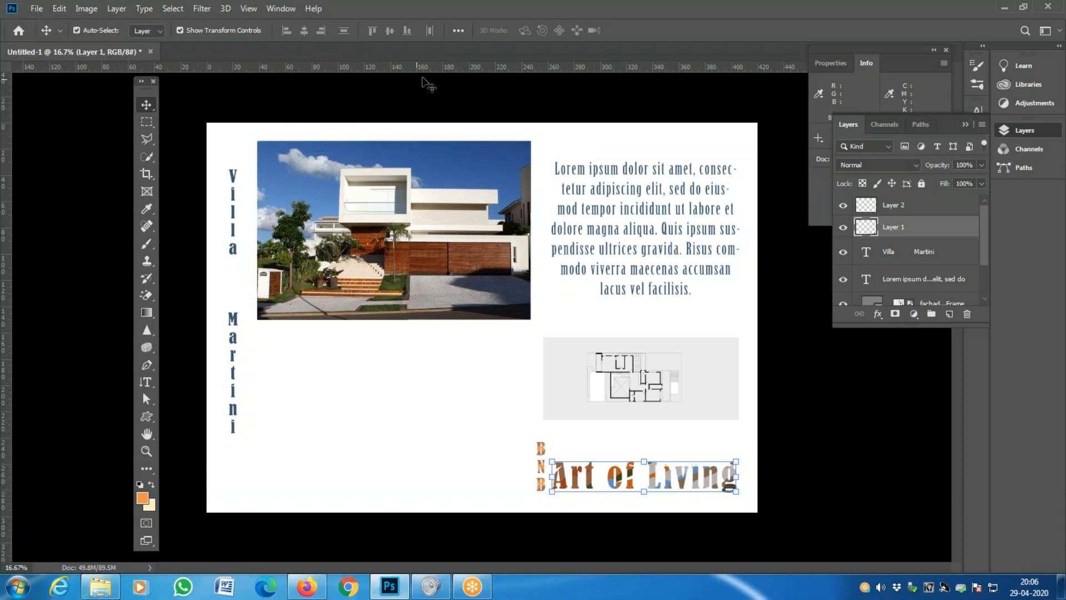
left_click_drag(449, 67, 483, 65)
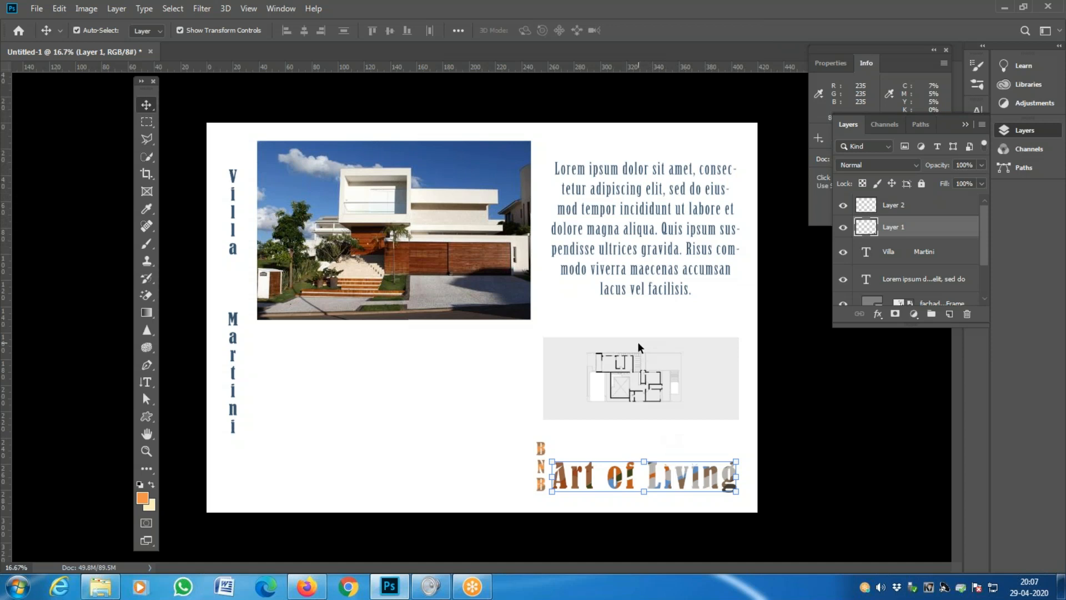
key("ctrl+r")
key("ctrl+r")
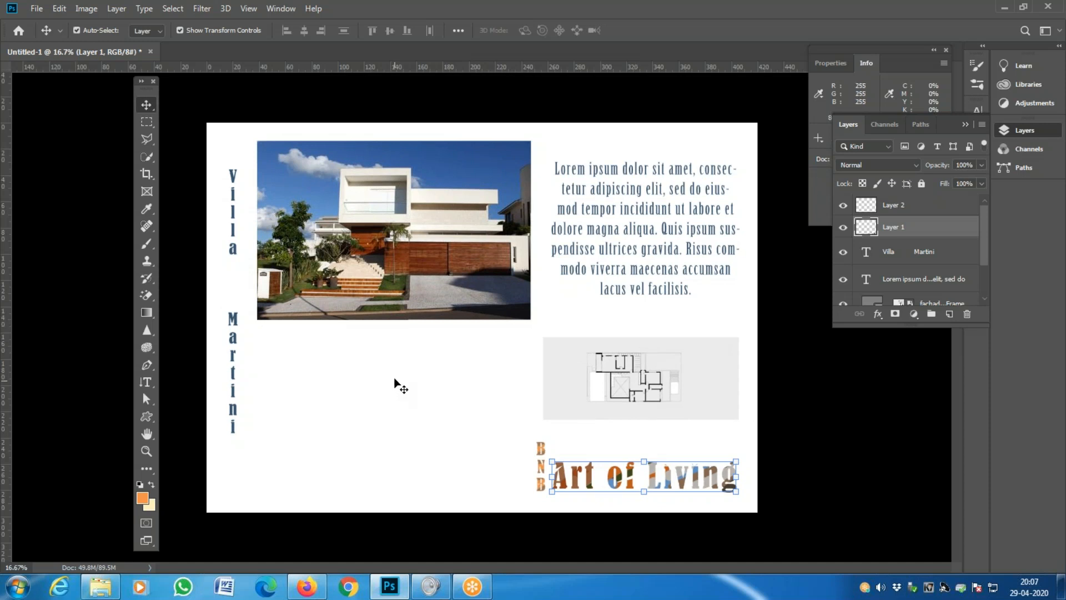
- Choose the Pen Tool in Shape mode and zoom to 33.3% around the floor plan box
left_click(145, 366)
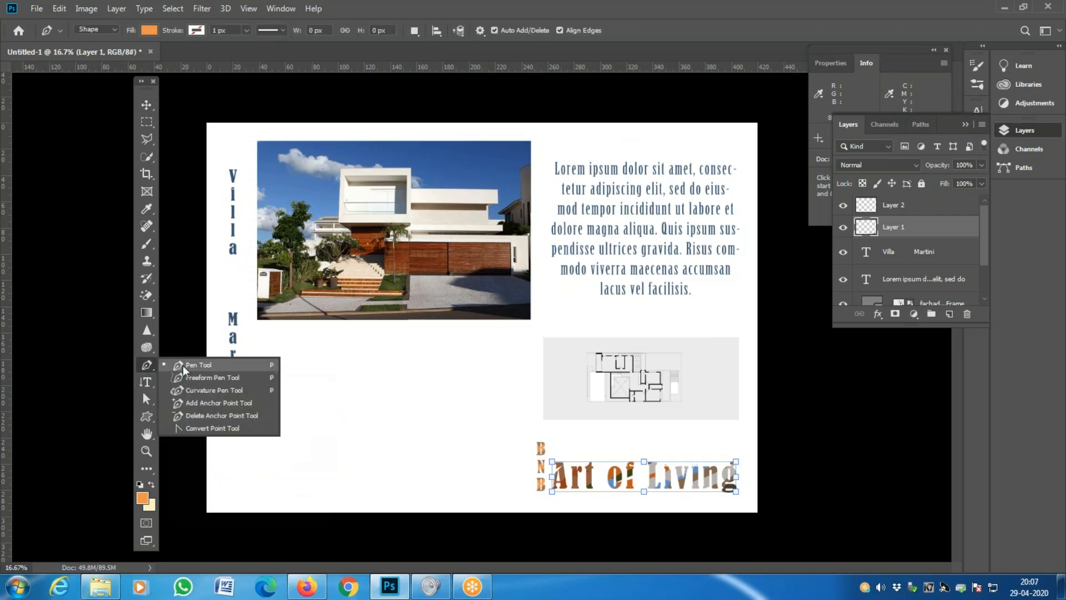
left_click(149, 365)
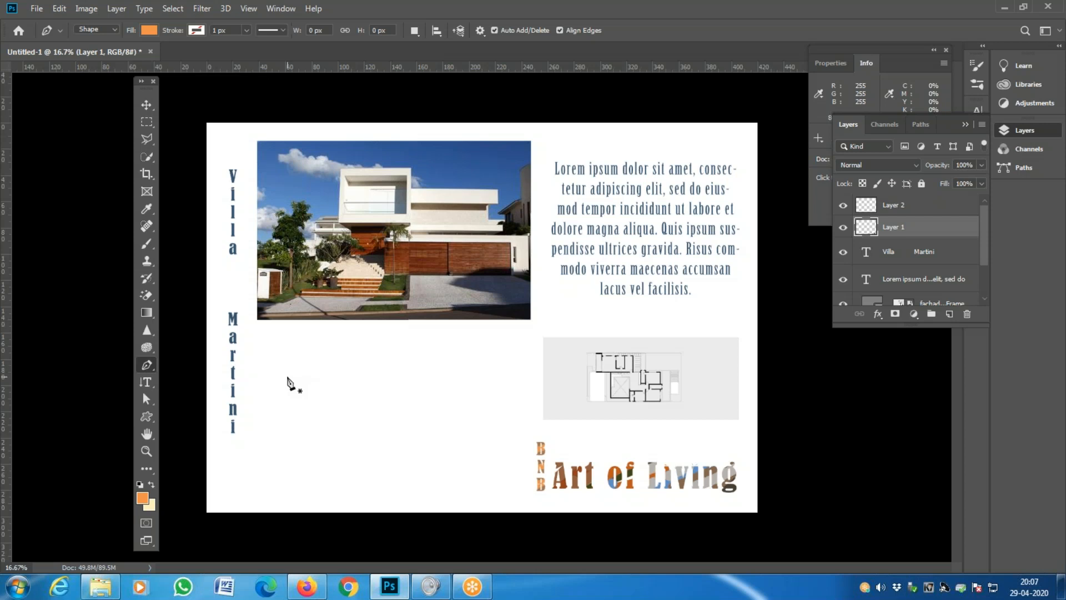
key("z")
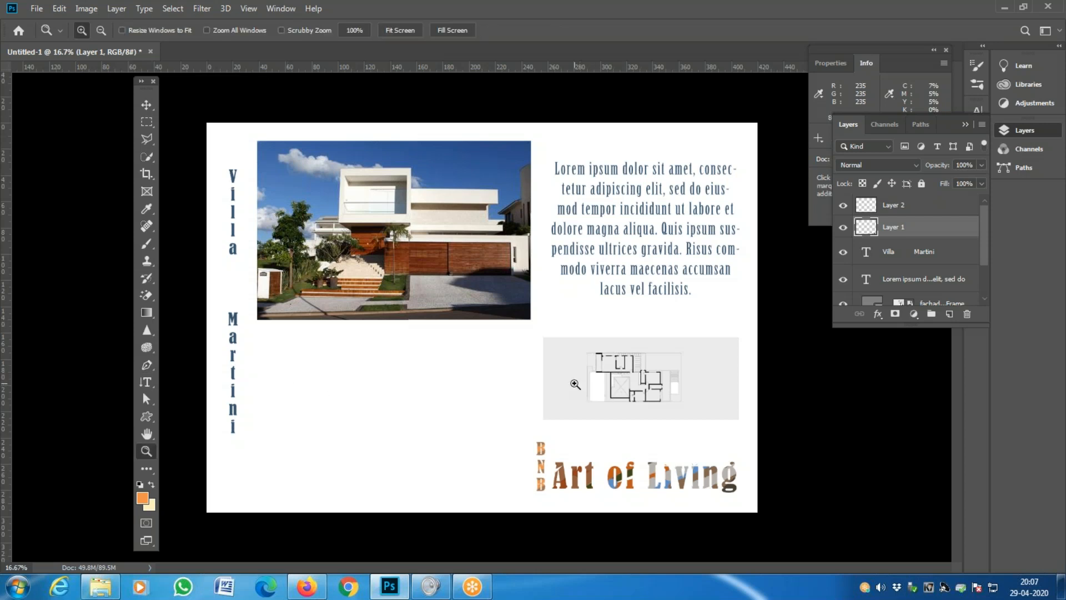
left_click(575, 384)
key("space")
left_click_drag(624, 382, 437, 382)
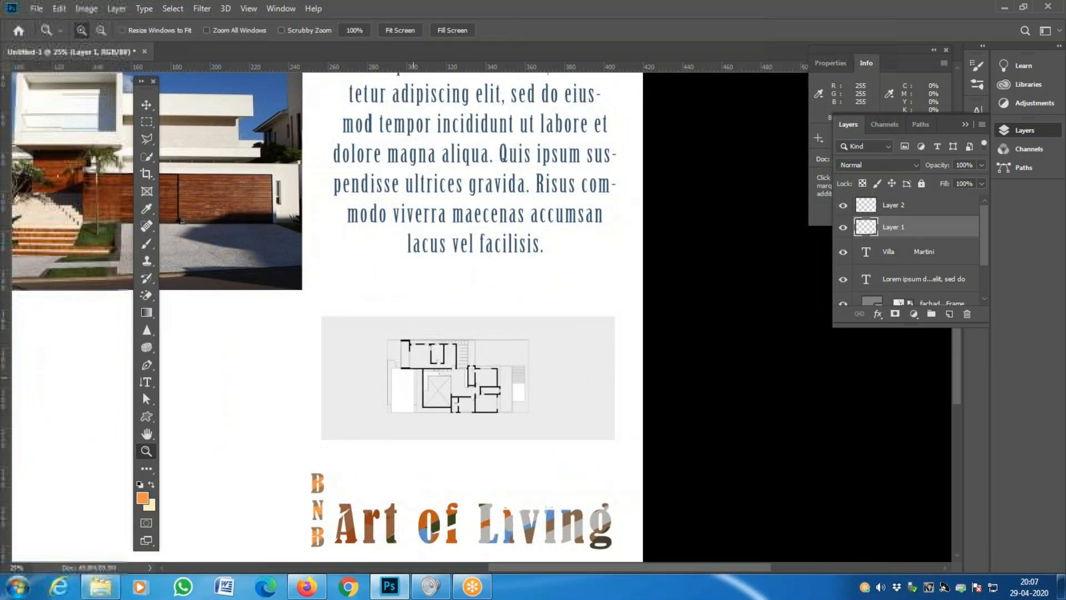
left_click(437, 382)
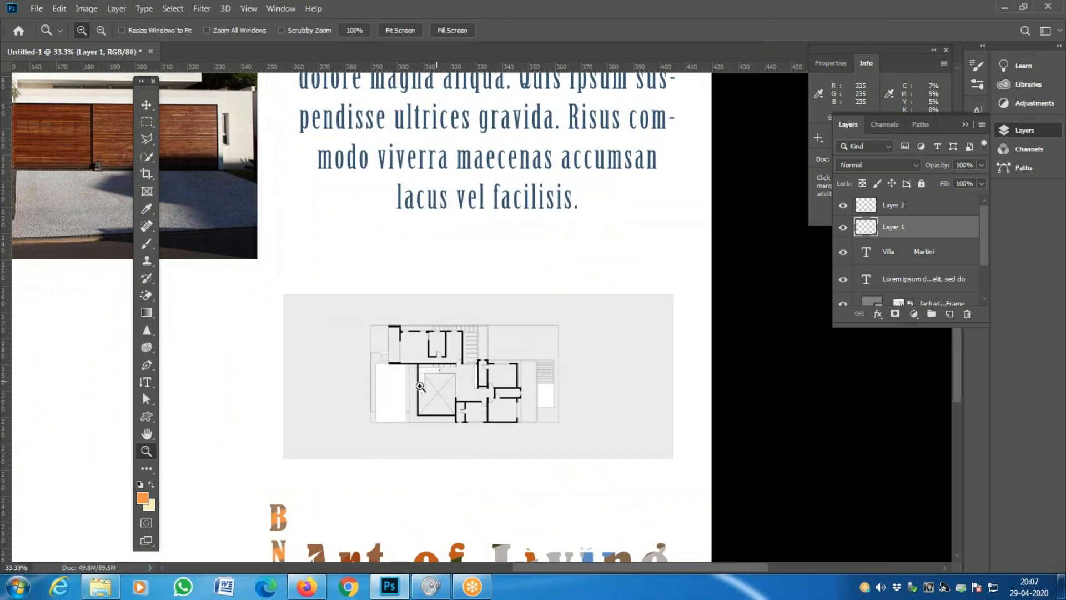
left_click(148, 367)
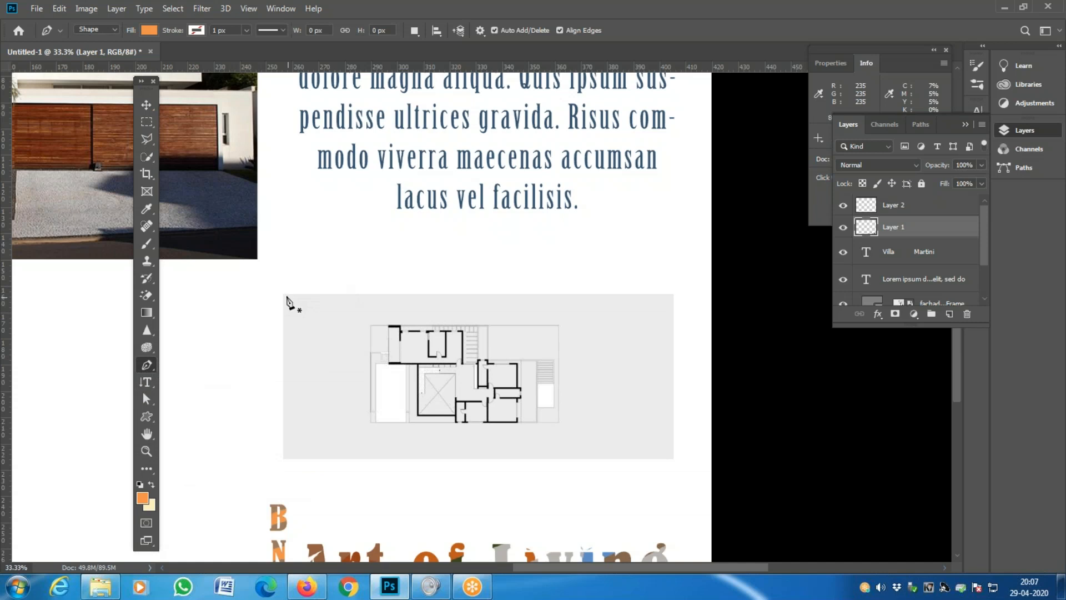
- Draw a closed rectangle shape on the four corners of the floor plan box
left_click(284, 295)
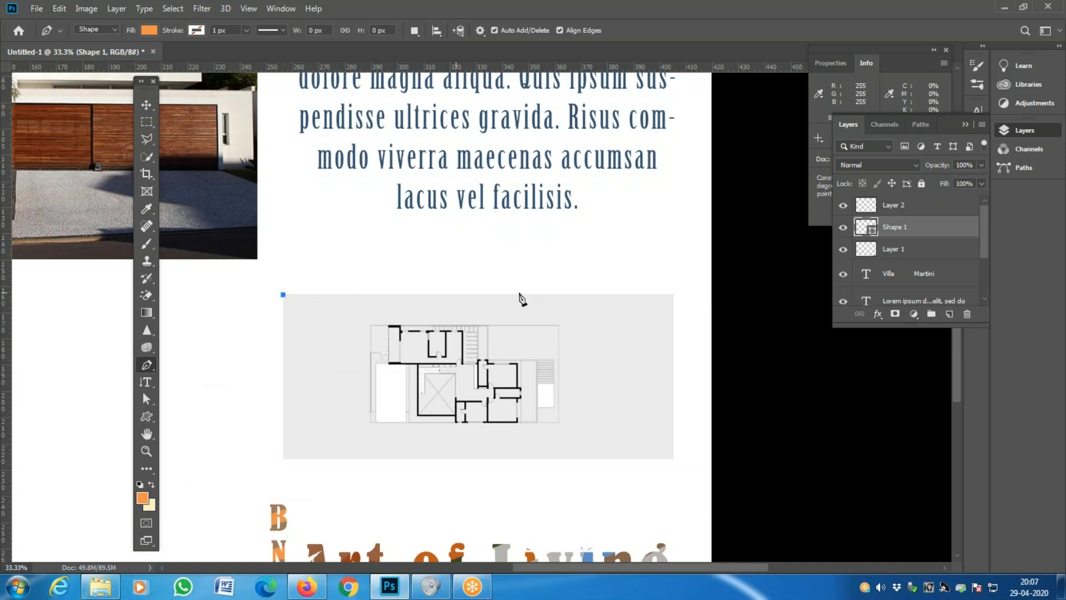
left_click(674, 295)
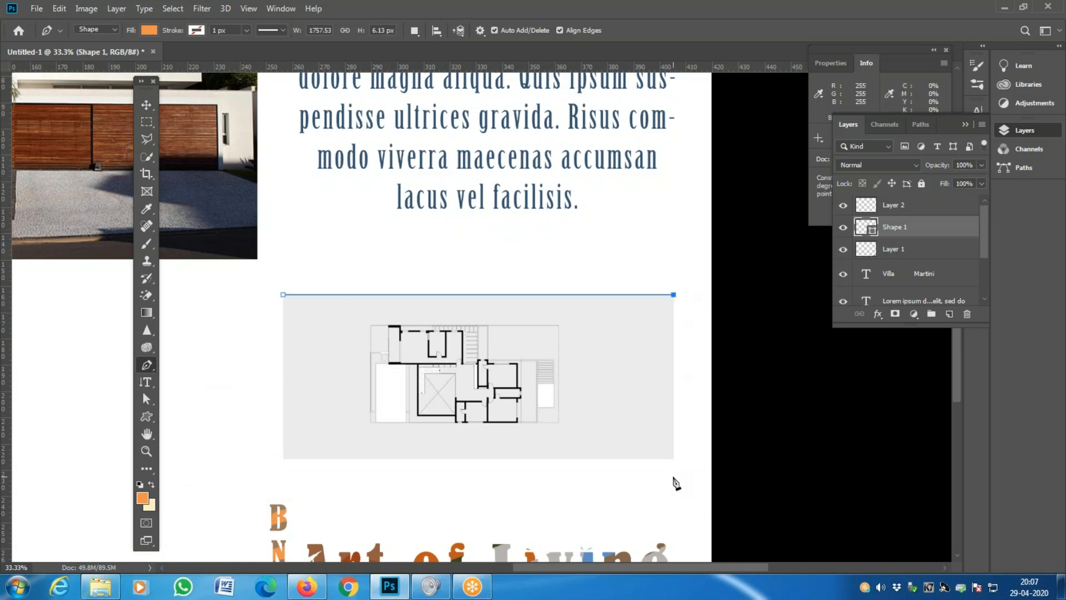
left_click(674, 458)
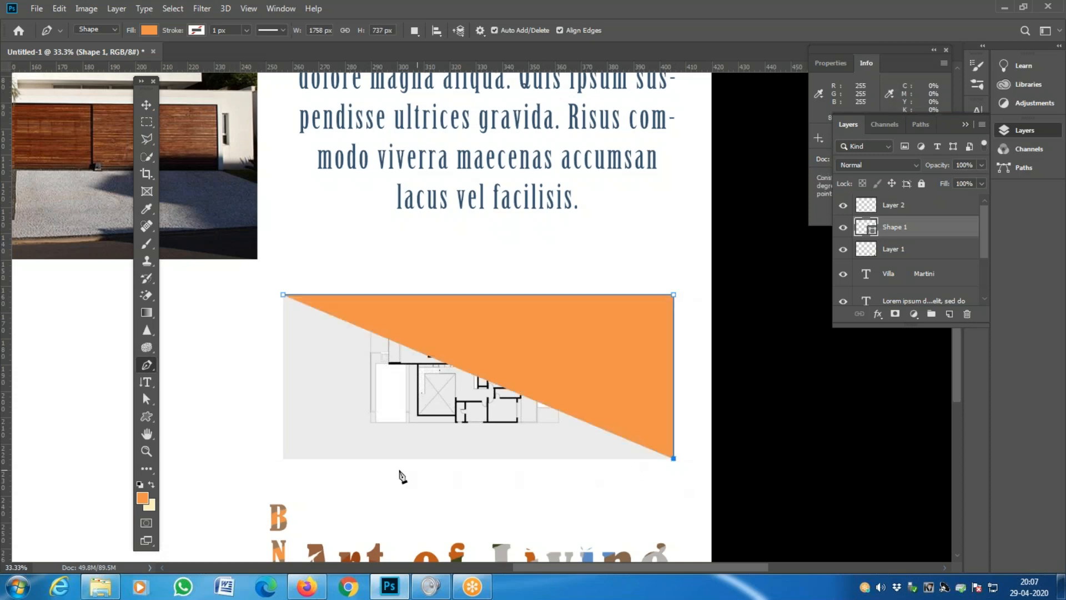
left_click(283, 459)
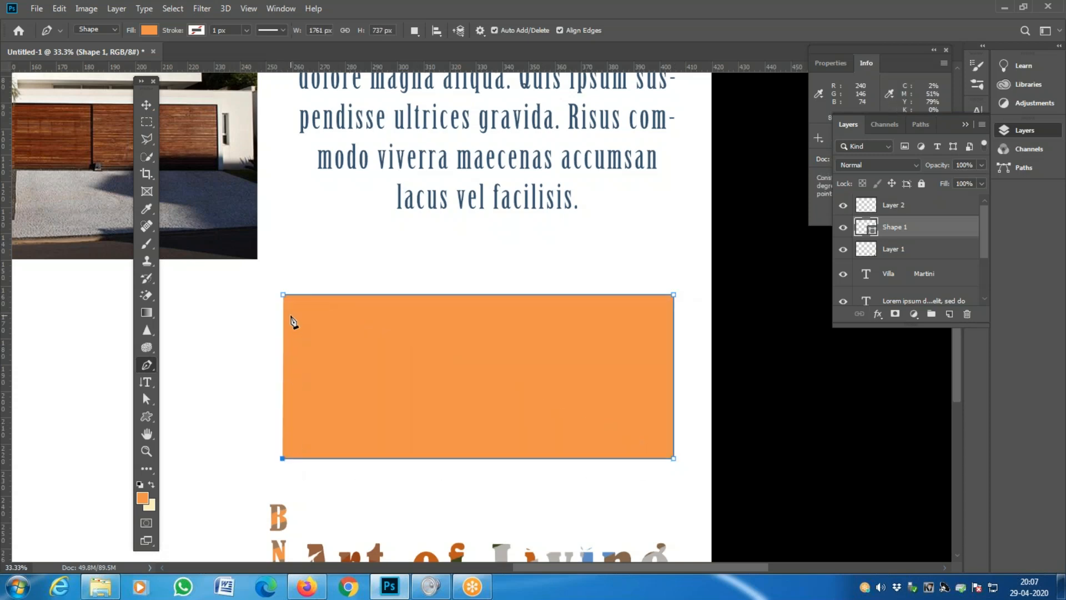
left_click(284, 296)
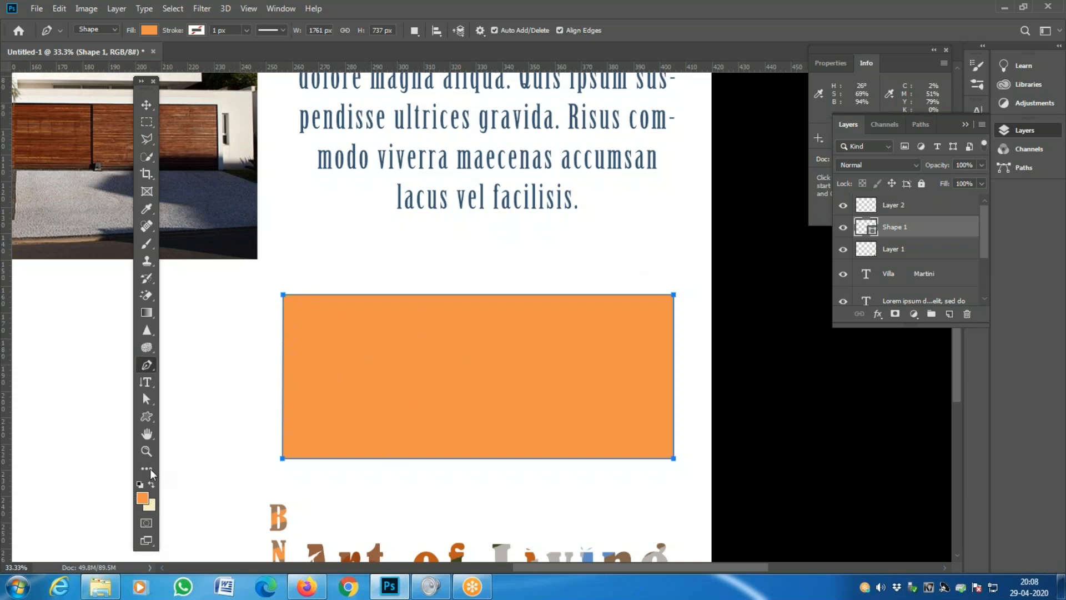
- Give the shape No Color fill and an orange stroke of 34.70 px
left_click(155, 29)
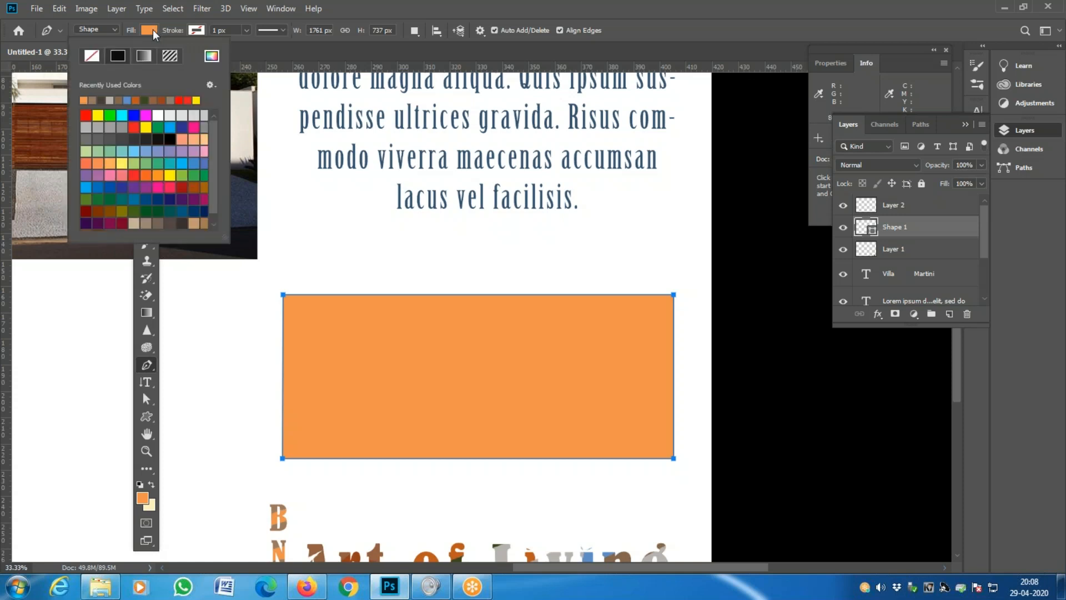
left_click(92, 56)
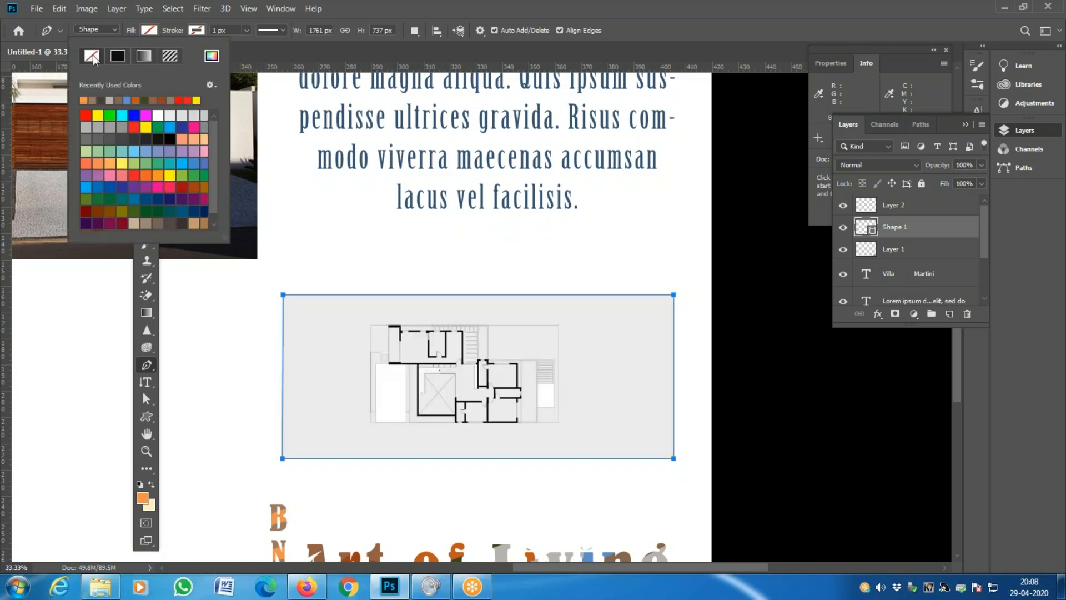
left_click(201, 32)
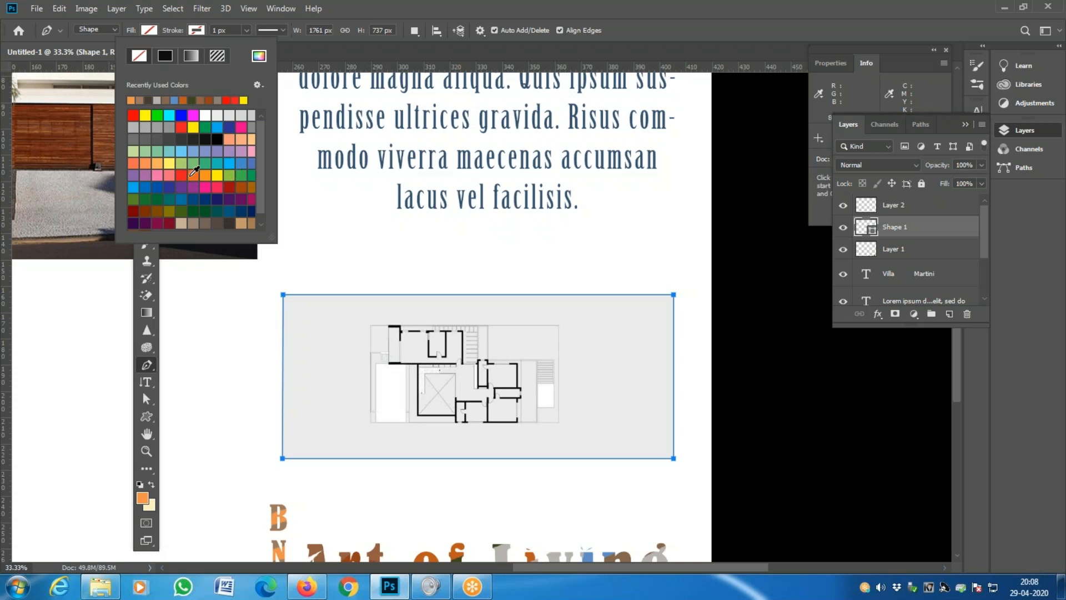
left_click(134, 163)
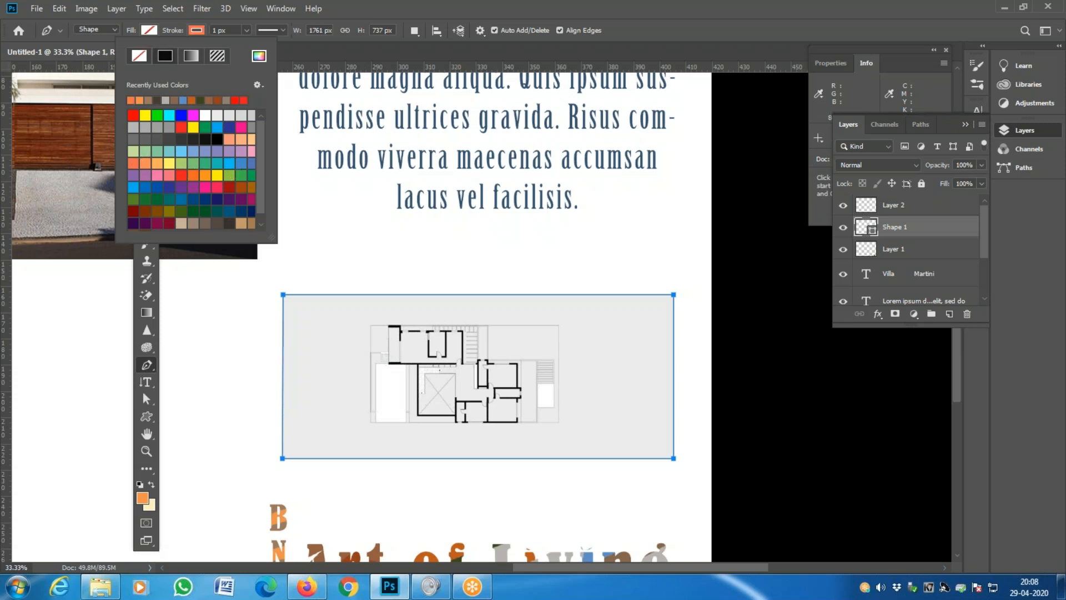
left_click(248, 30)
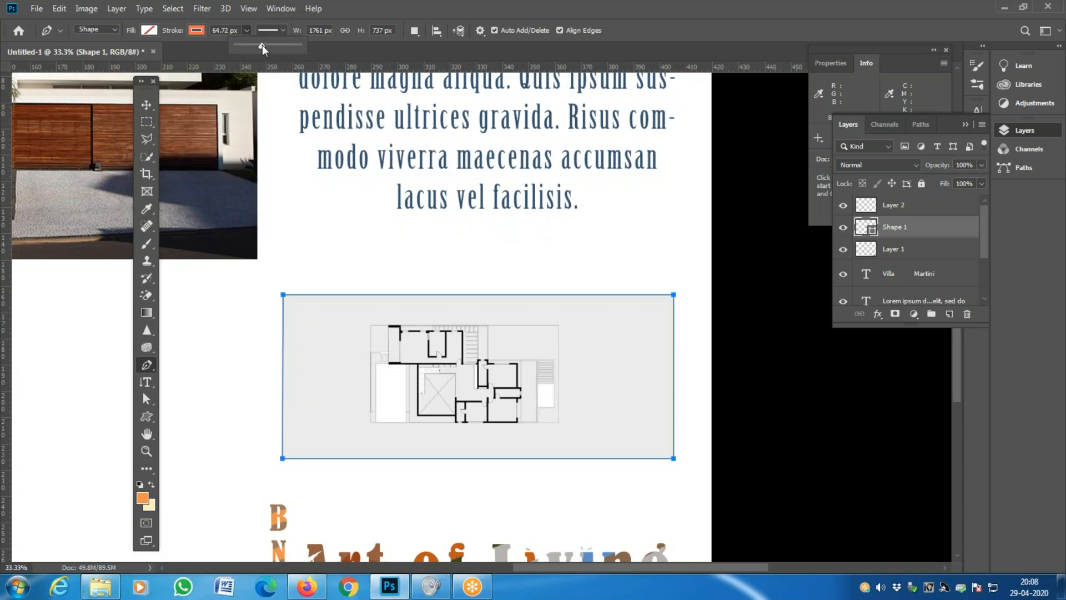
left_click_drag(260, 45, 255, 45)
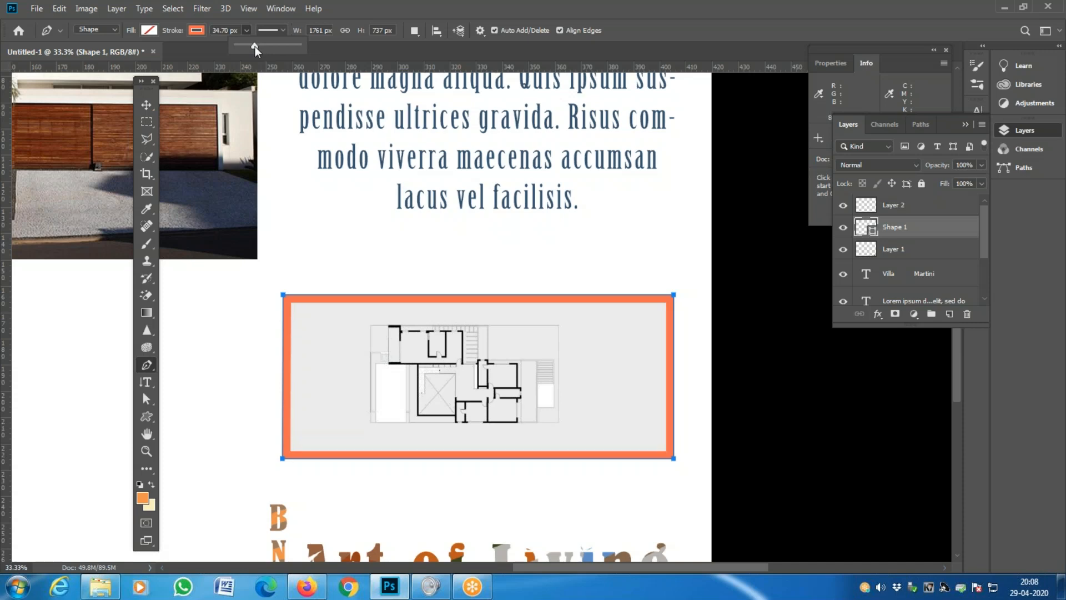
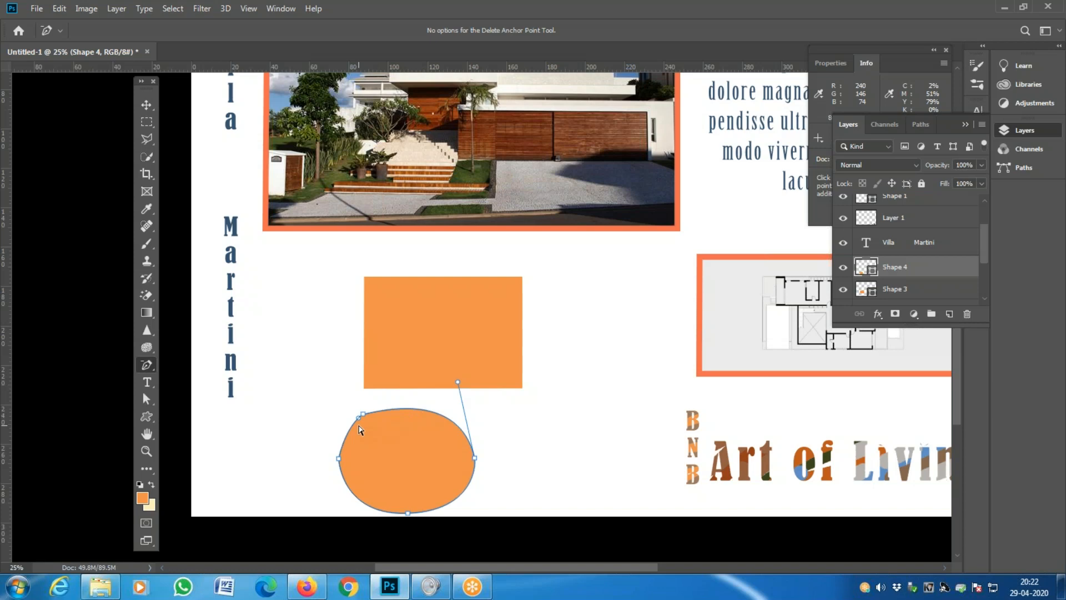
- Add a trial anchor point at the top of the orange ellipse
left_click(148, 365)
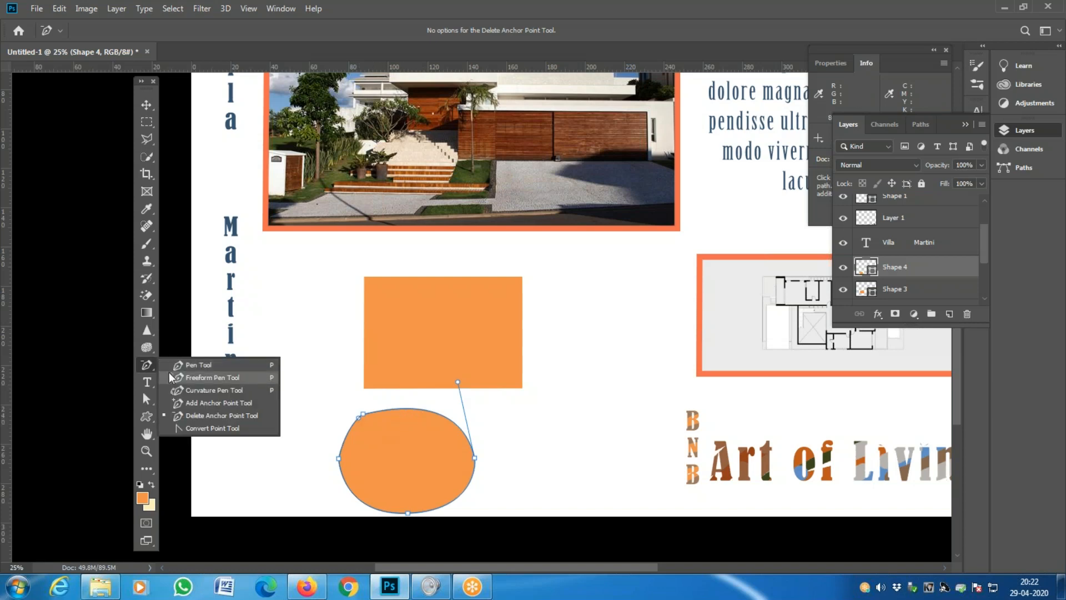
left_click(212, 402)
left_click_drag(412, 410, 425, 407)
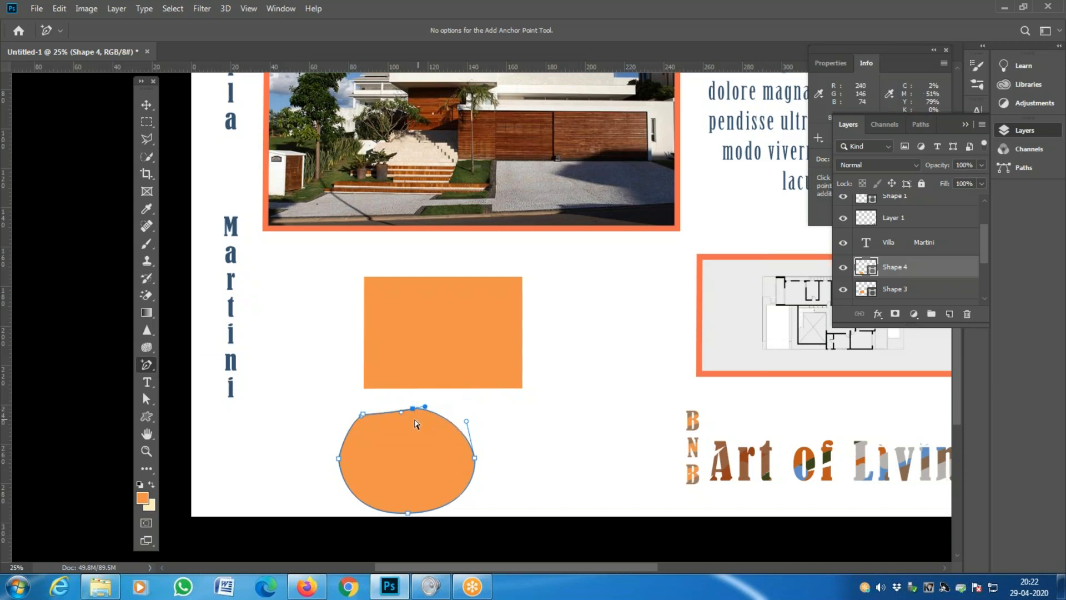
- Delete that top anchor again and pick the Convert Point Tool
left_click(147, 365)
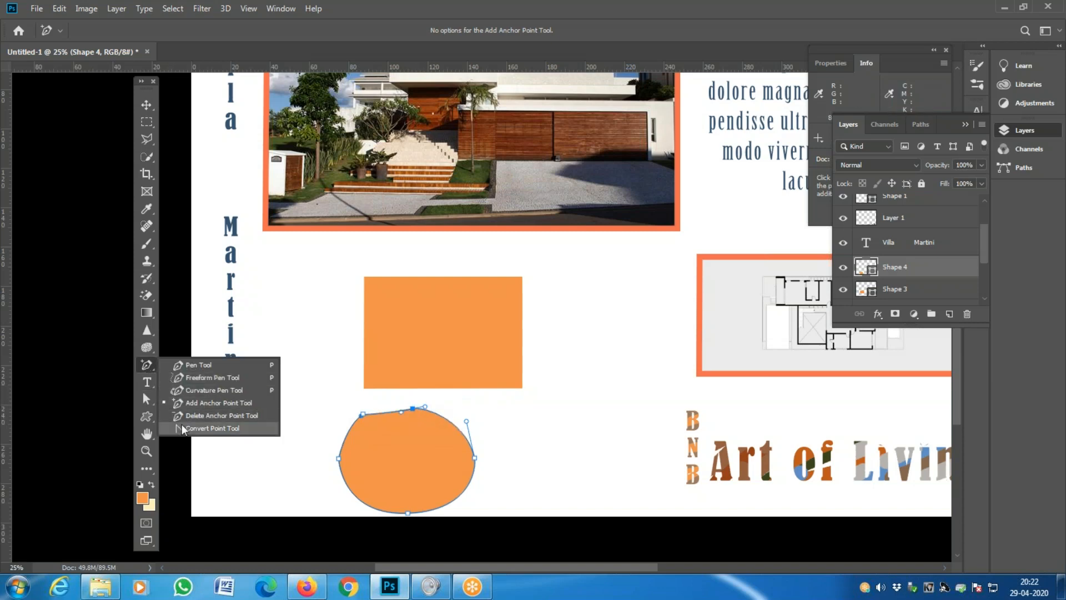
left_click(218, 415)
left_click(414, 410)
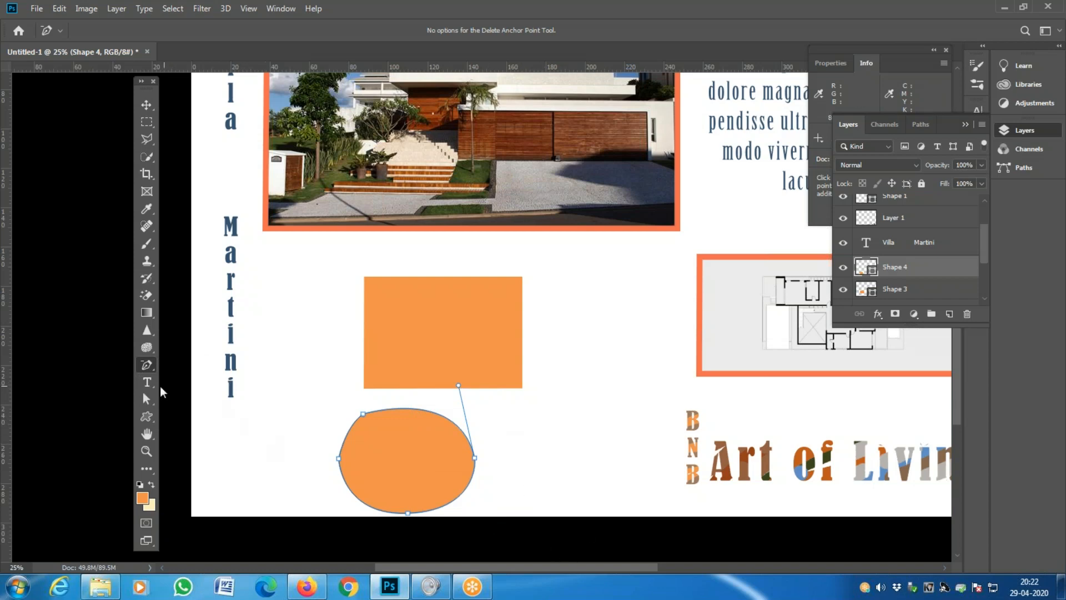
left_click(146, 364)
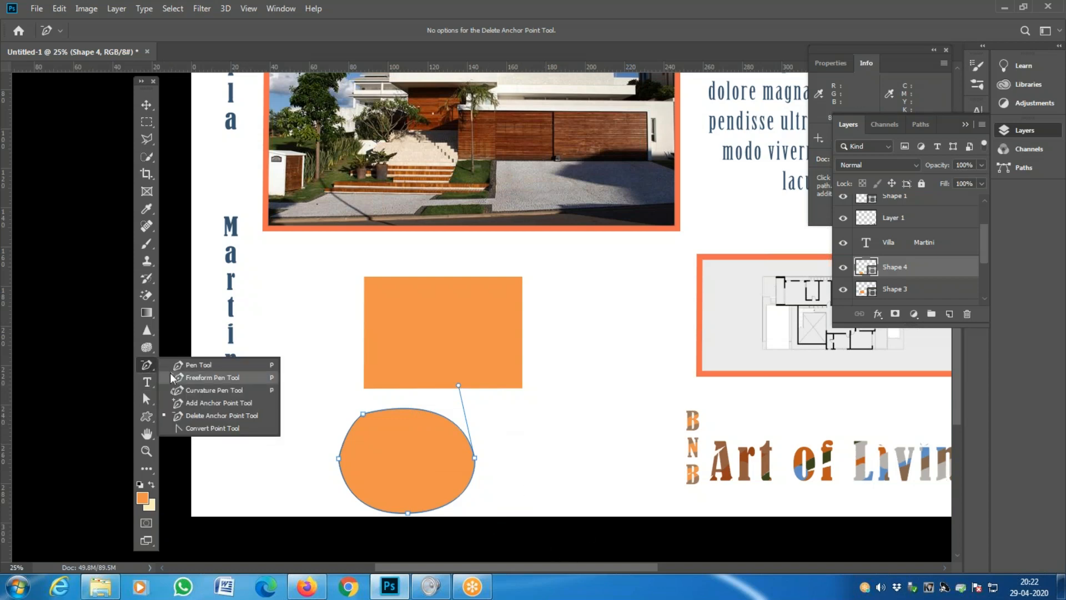
left_click(208, 429)
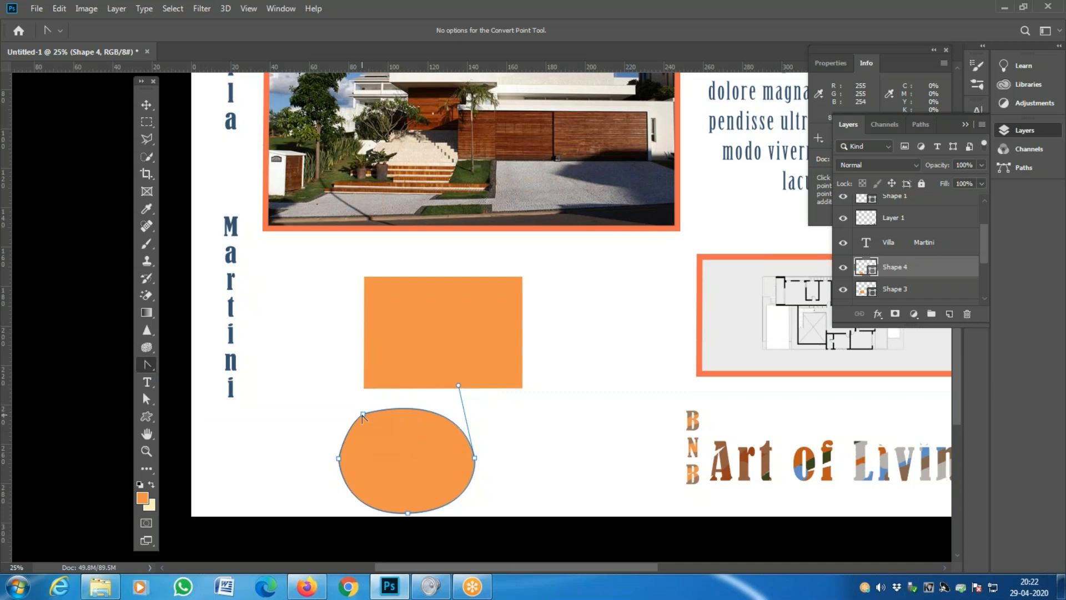
- Make the ellipse's top, right and bottom anchors sharp corners
mouse_move(362, 416)
left_mouse_down()
mouse_move(399, 405)
mouse_move(384, 402)
mouse_move(369, 427)
mouse_move(369, 417)
left_mouse_up()
left_click(364, 414)
left_click(474, 458)
left_click(408, 513)
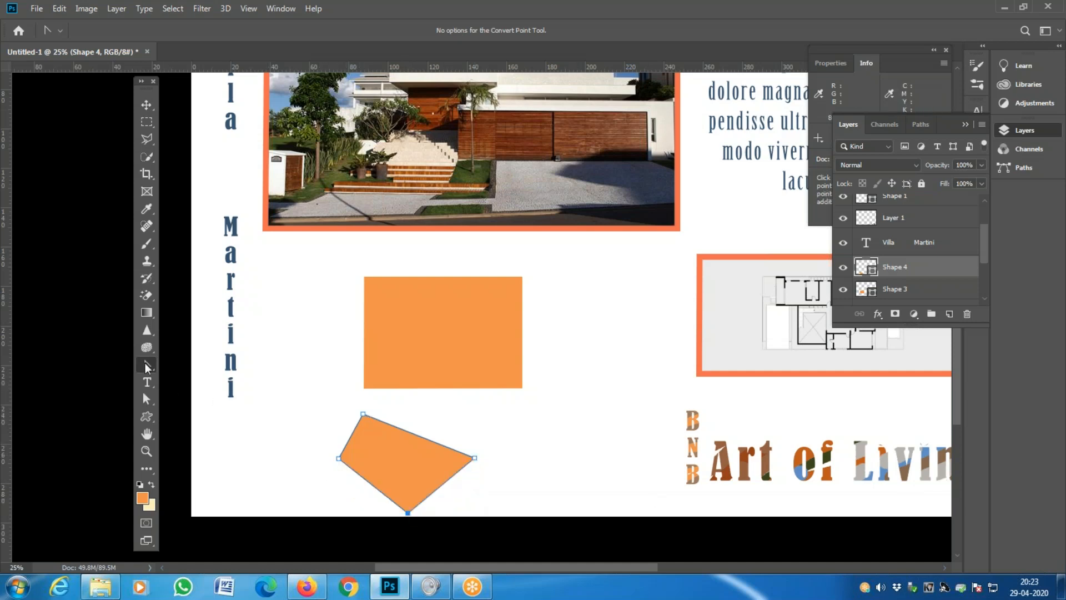
- Drag handles from the top, right, bottom and left anchors to curve them again
left_click_drag(363, 414, 410, 407)
left_click_drag(475, 459, 481, 501)
left_click_drag(407, 514, 356, 516)
left_click_drag(339, 462, 335, 436)
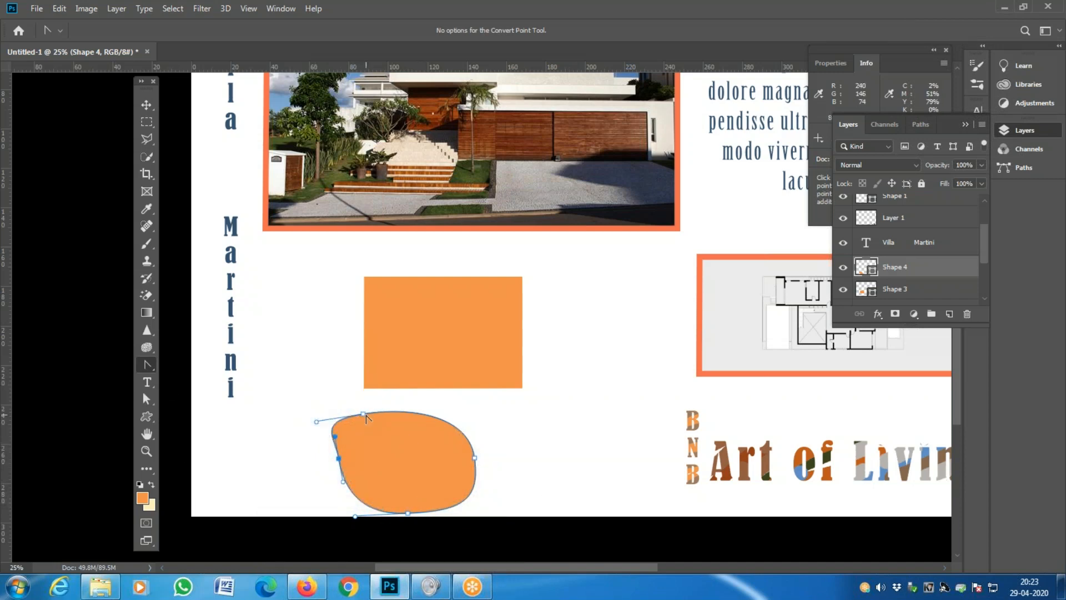
- Convert all four anchors to corner points and deselect the path
left_click(363, 415)
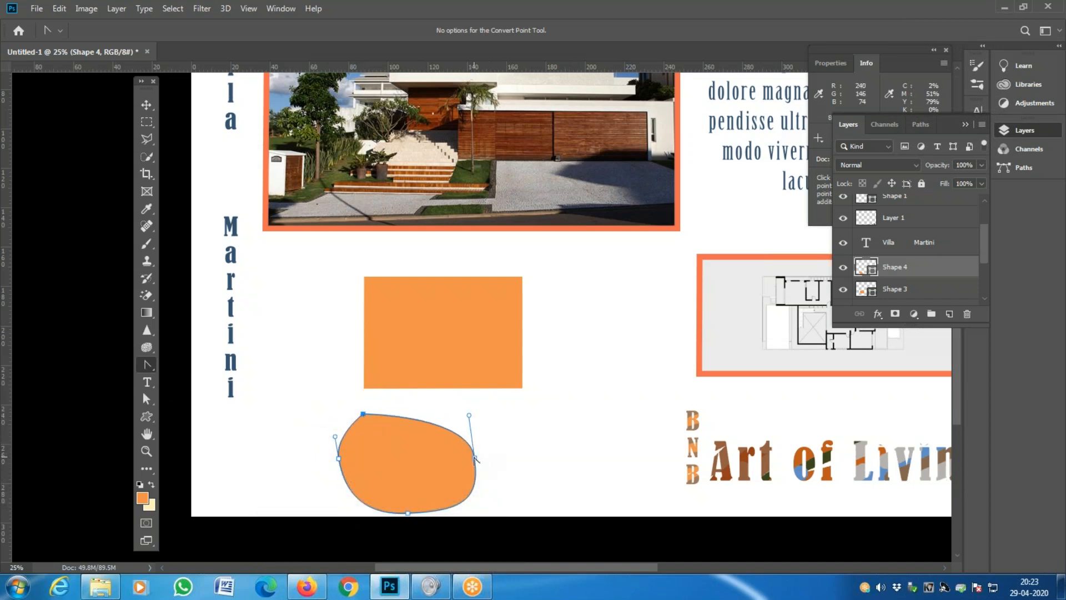
left_click(475, 458)
left_click(408, 512)
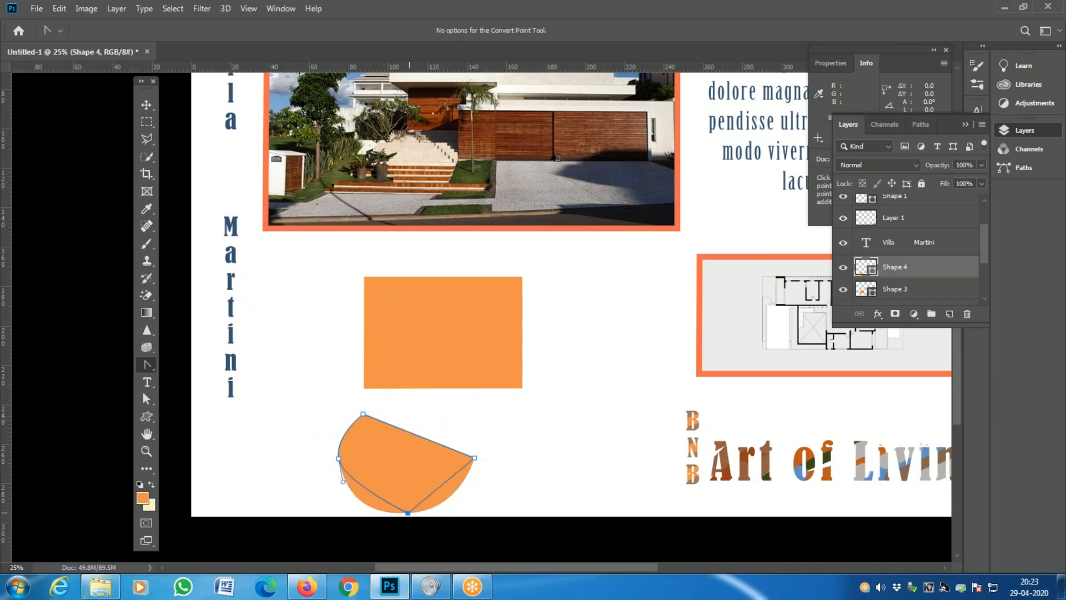
left_click(339, 459)
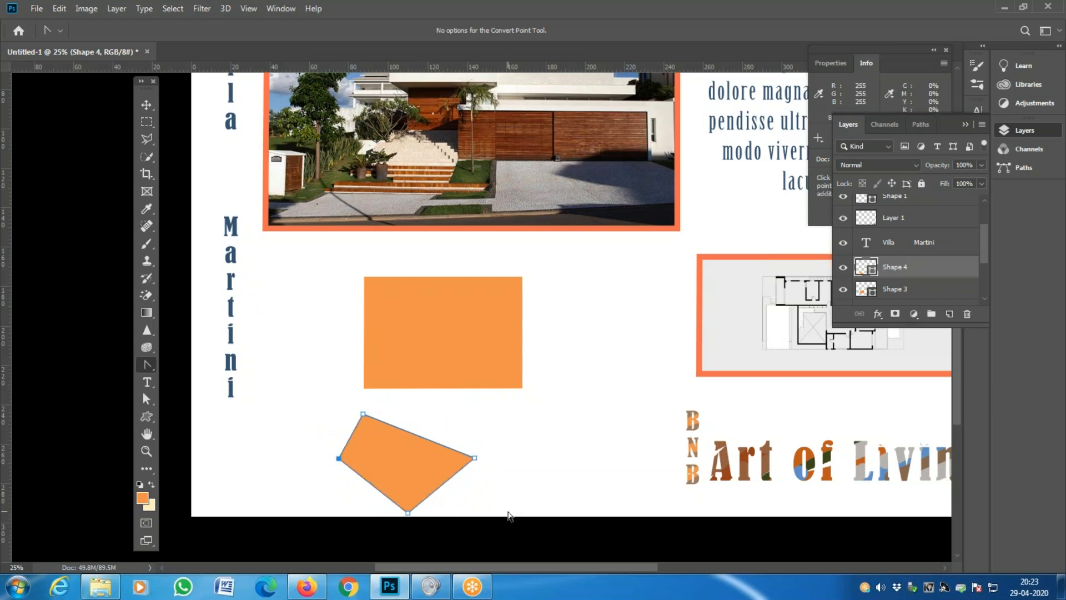
left_click(523, 277)
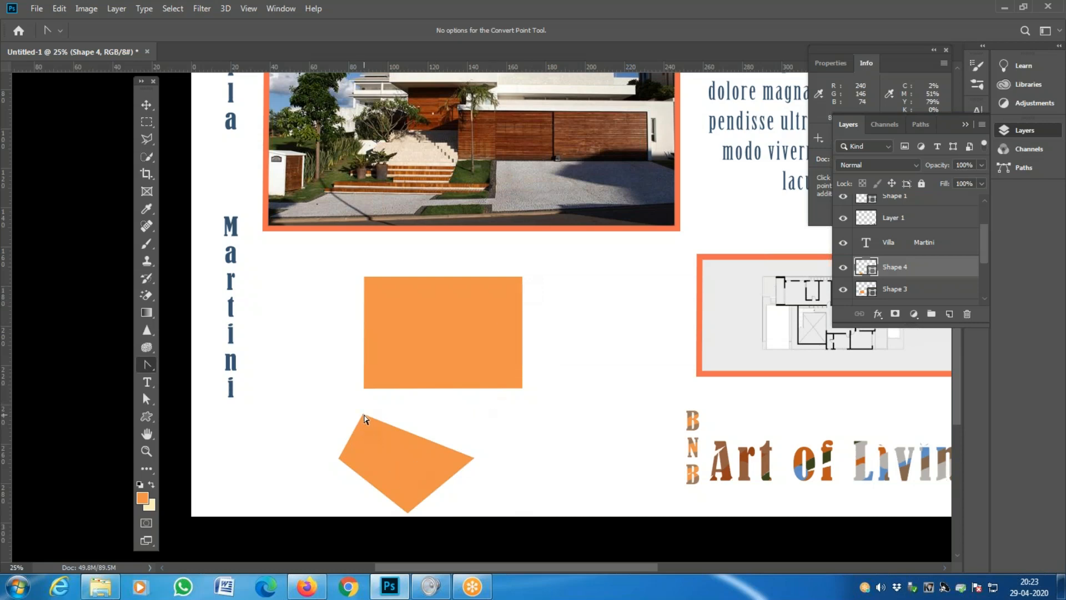
- Pull curve handles from the top, right, bottom and left anchors to round the shape, then pick the Curvature Pen Tool
left_click(364, 415)
left_click(148, 363)
left_click_drag(363, 415, 414, 411)
left_click_drag(474, 458, 478, 489)
left_click_drag(408, 512, 356, 507)
left_click(338, 458)
left_click_drag(339, 458, 324, 435)
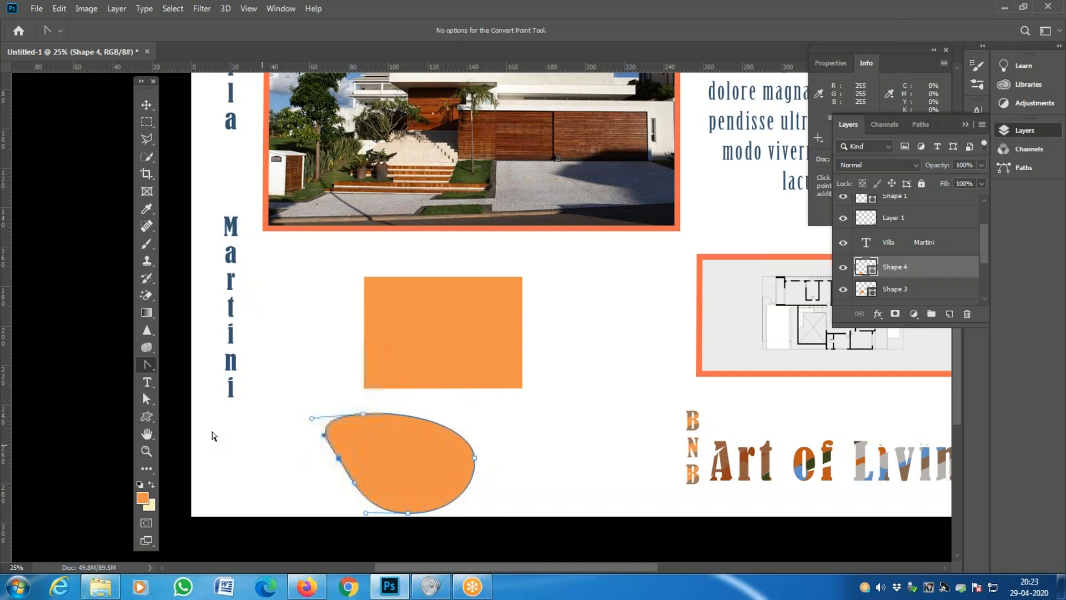
right_click(150, 366)
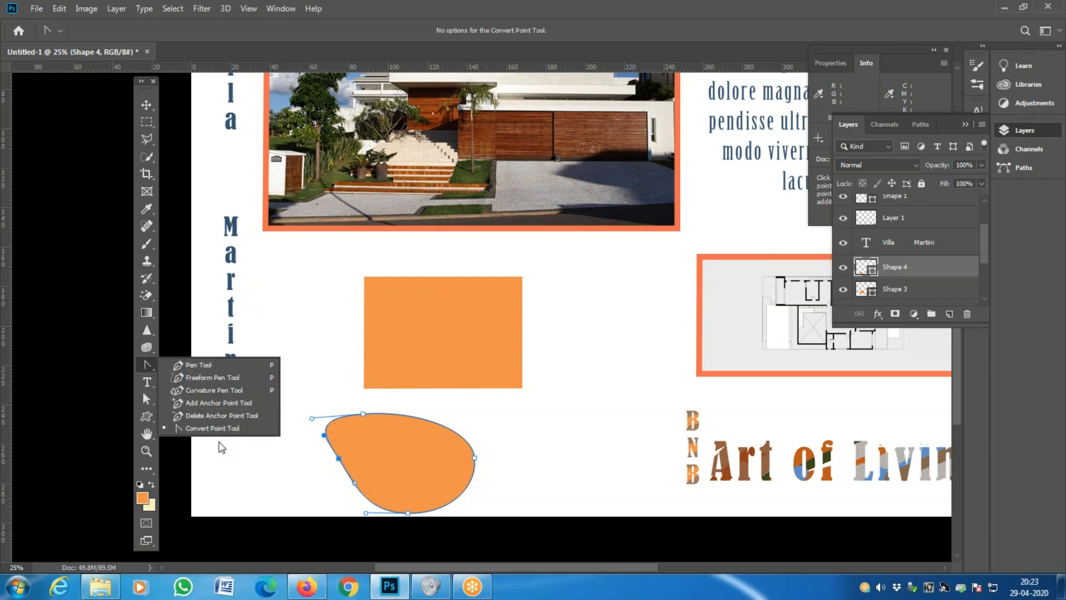
left_click(194, 387)
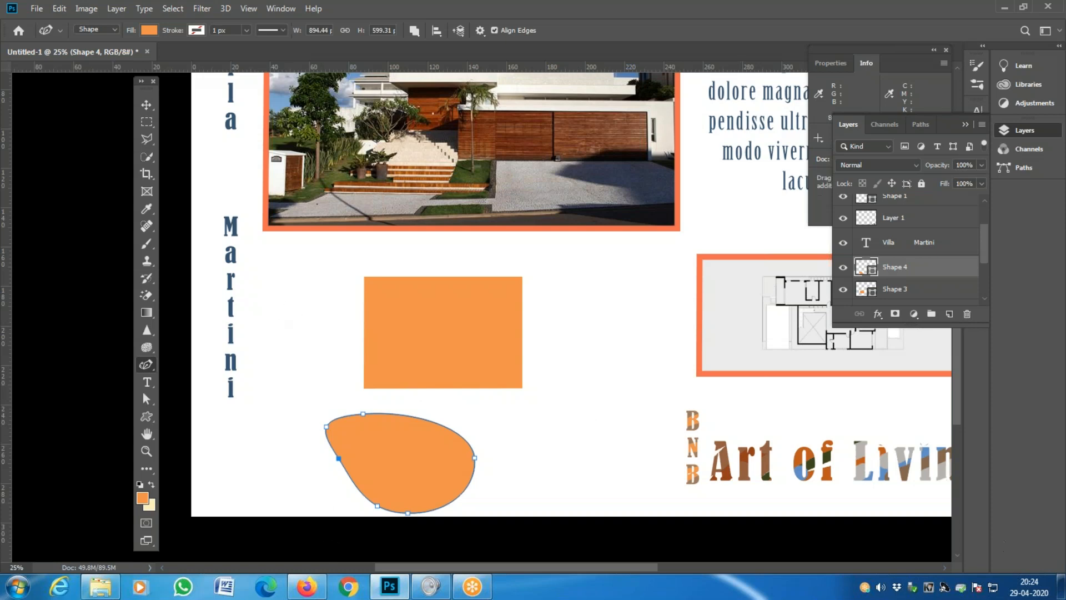
- Delete the Shape 4 and Shape 3 layers, confirming each deletion
left_click(967, 314)
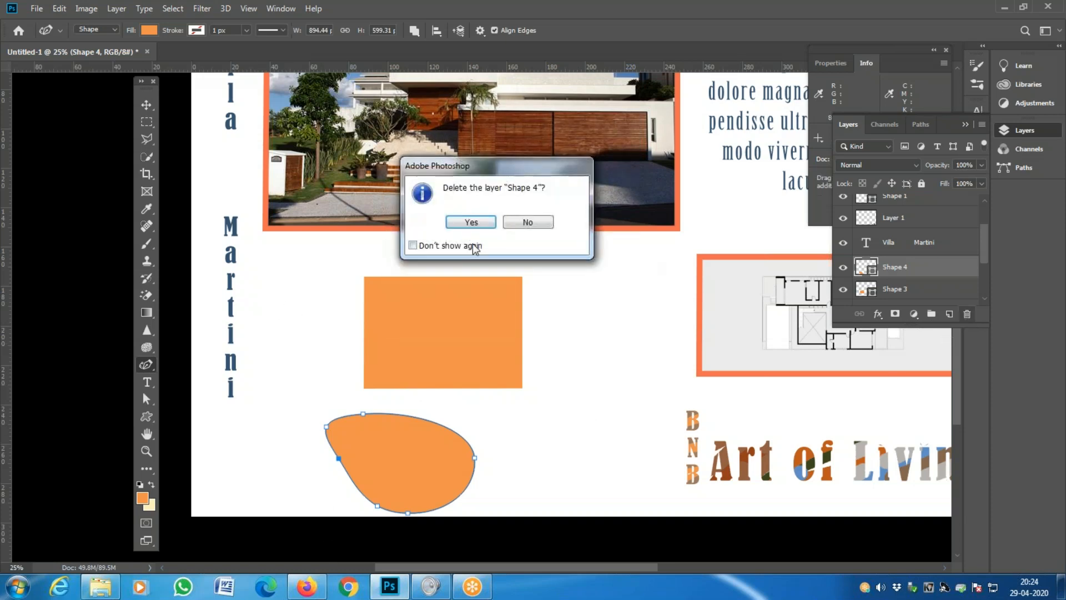
left_click(473, 218)
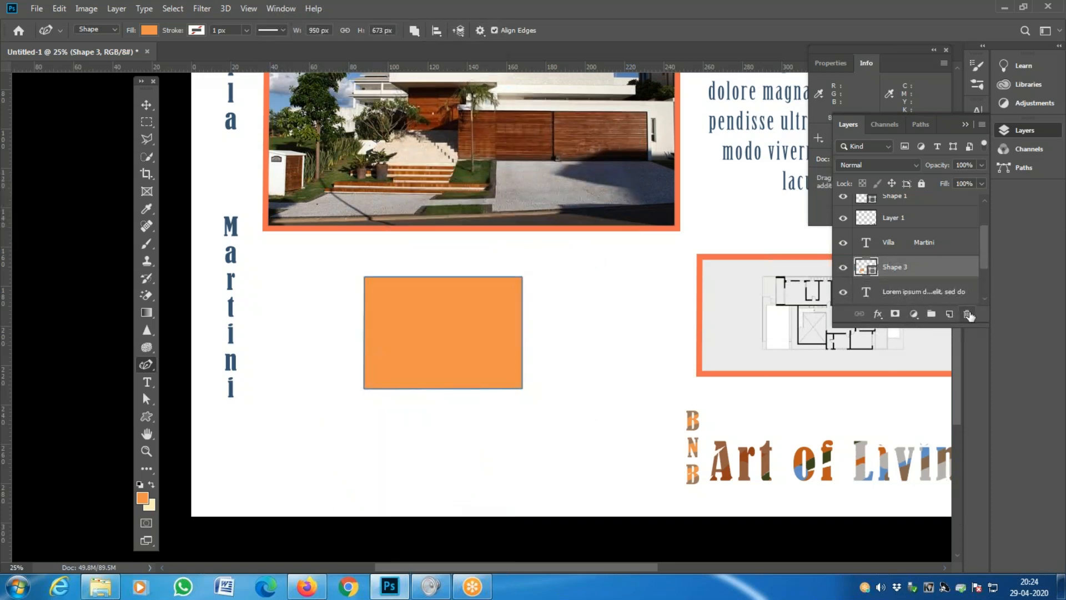
left_click(967, 314)
left_click(474, 219)
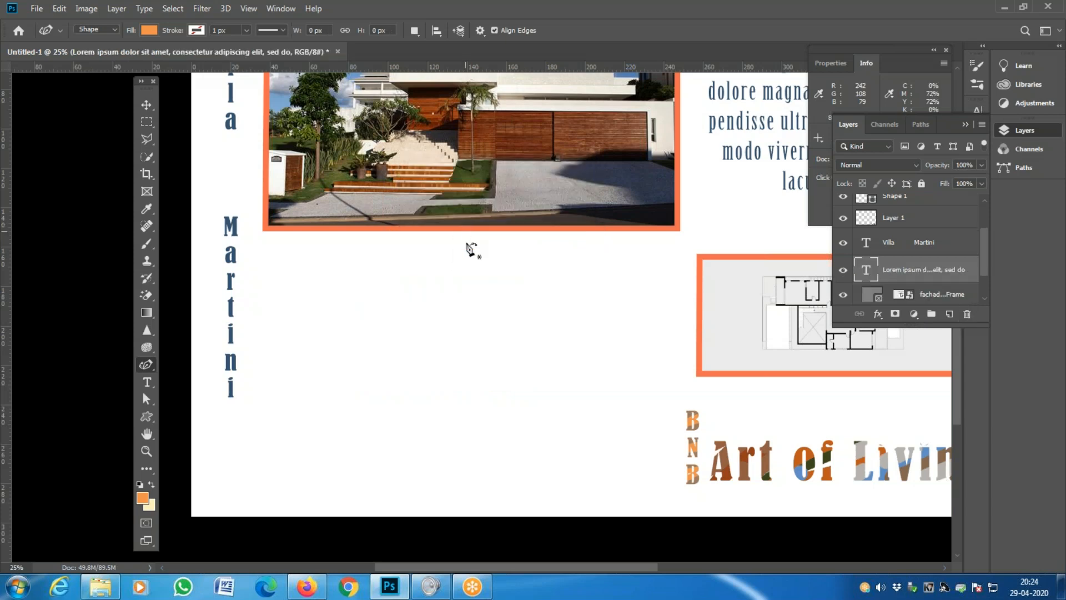
- Zoom out and pan to view the whole sheet
key("z")
left_click(476, 364)
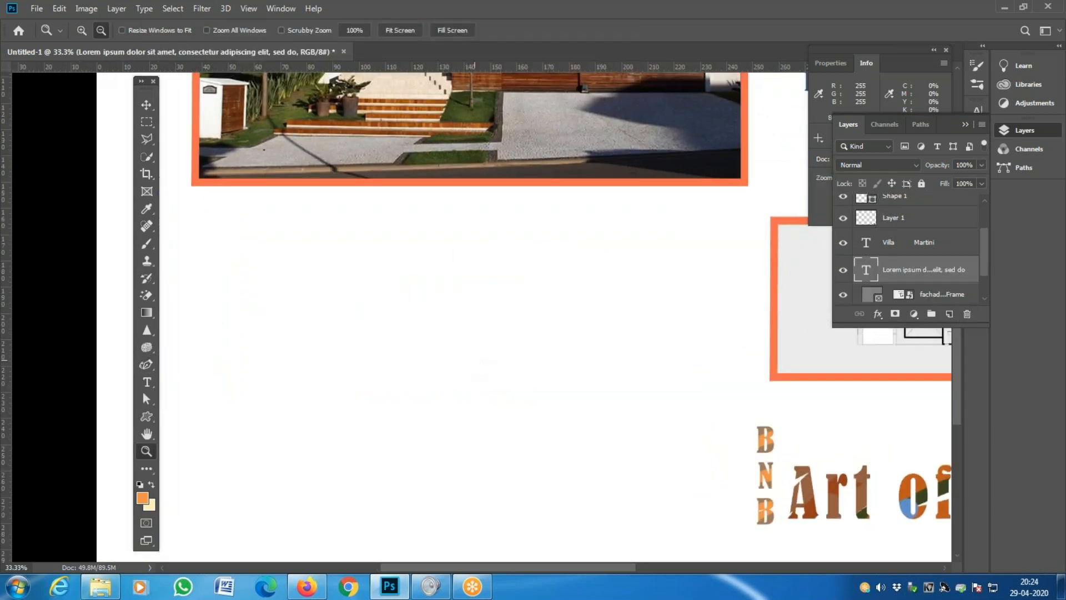
left_click(476, 361, "alt")
left_click(476, 361, "alt")
left_click(476, 361, "alt")
left_click_drag(541, 312, 438, 395)
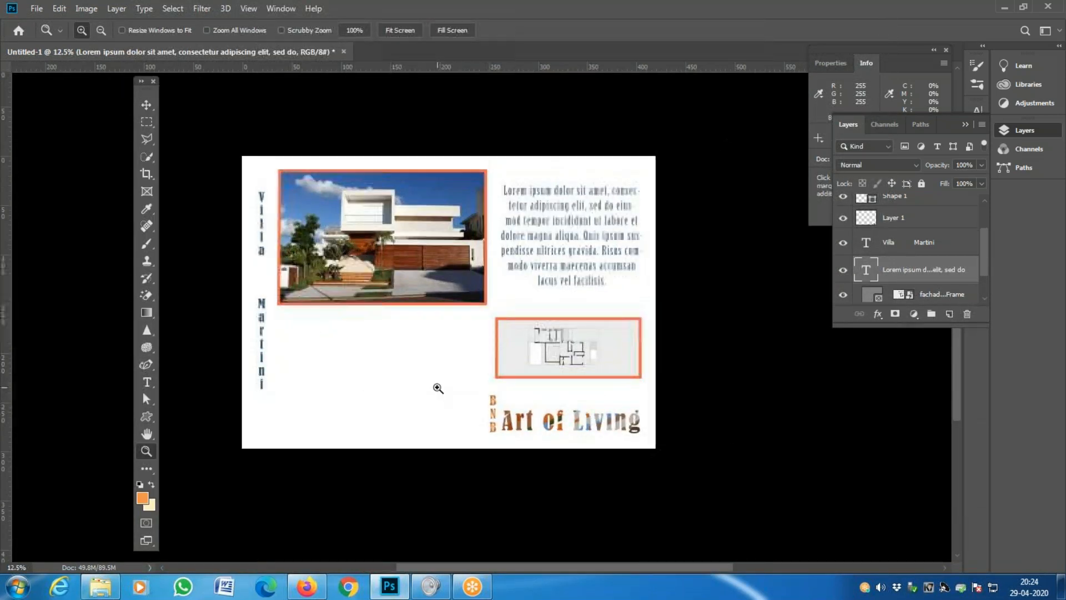
left_click(439, 387)
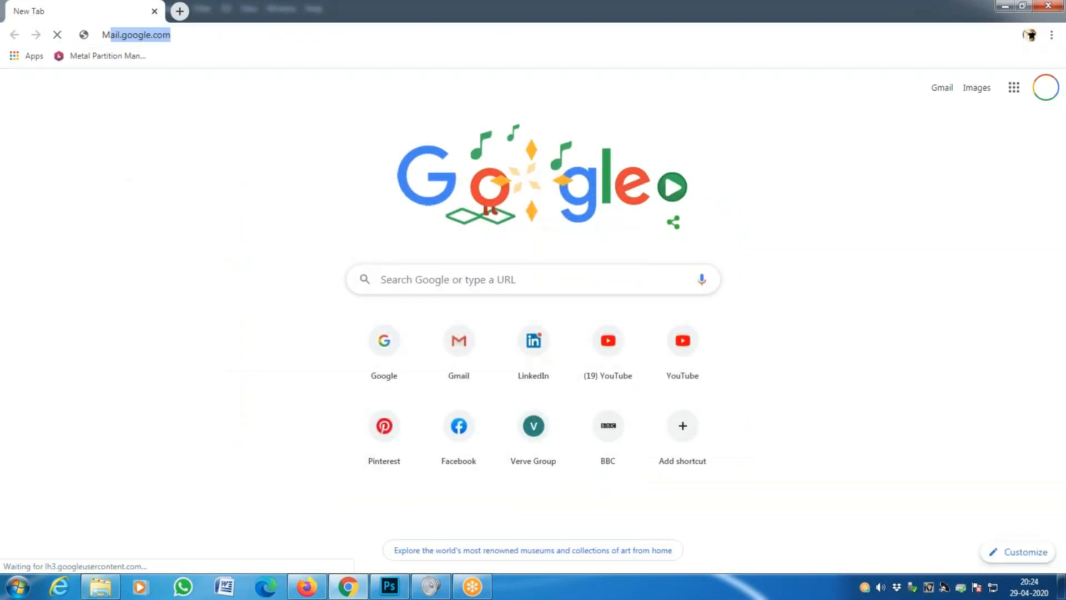
- Search Google for 'Modern Sofa' and show the image results
type("Modern")
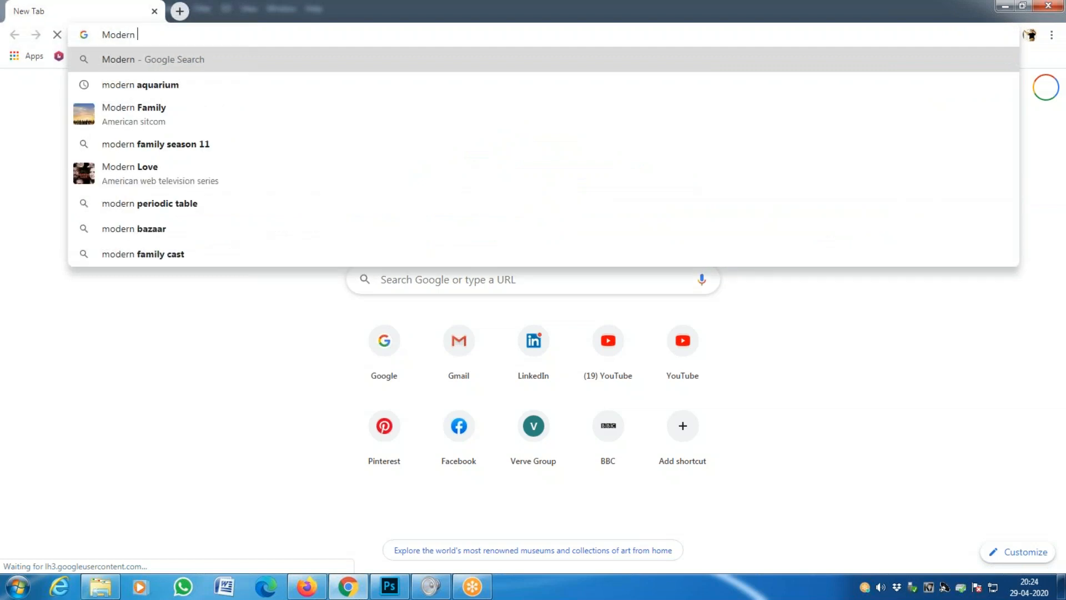
type(" Sofa")
key("Return")
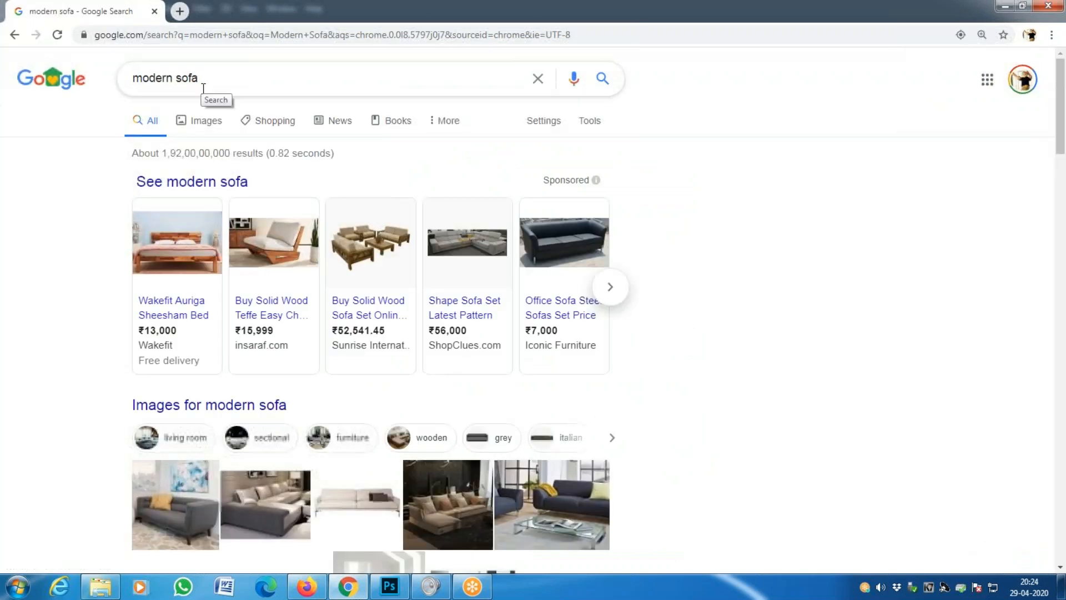
left_click(207, 123)
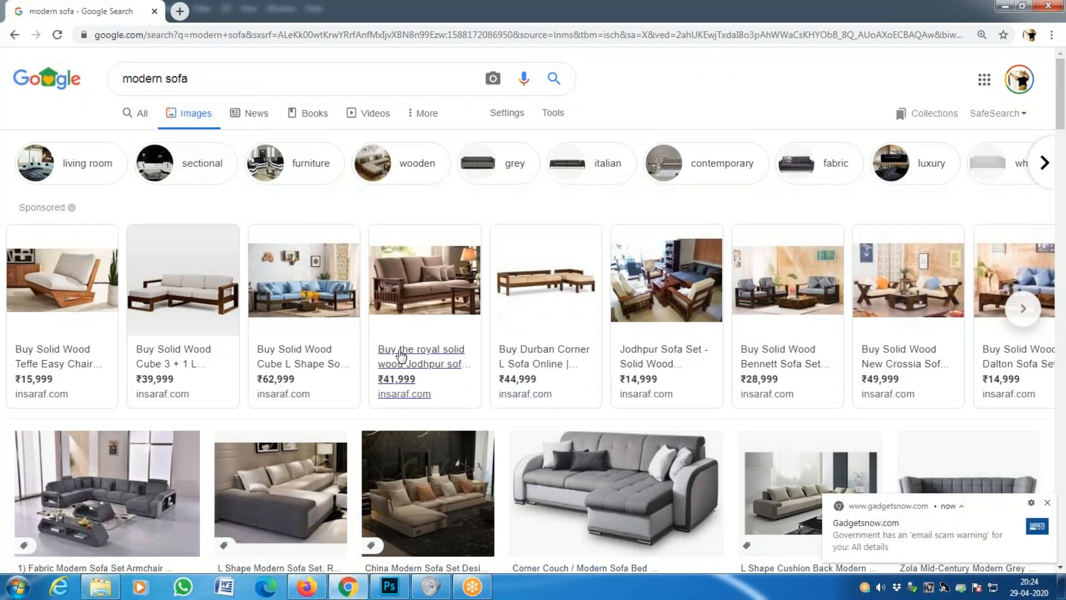
- Scroll through the sofa image results and select 'sofa' in the search box
mouse_move(399, 352)
scroll(399, 352, "down", 7)
scroll(399, 352, "down", 4)
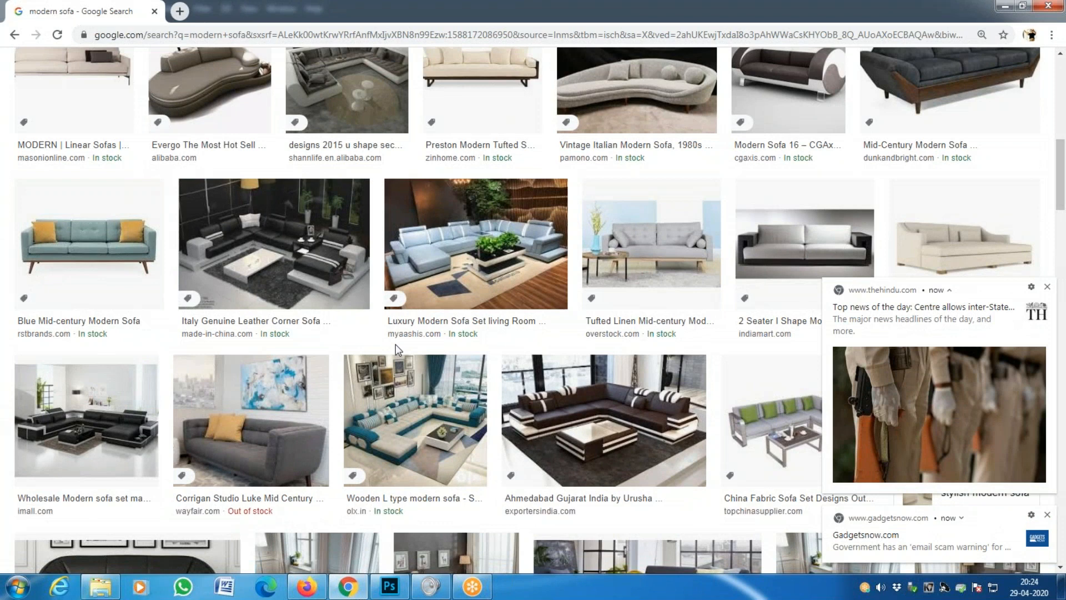
scroll(395, 345, "down", 2)
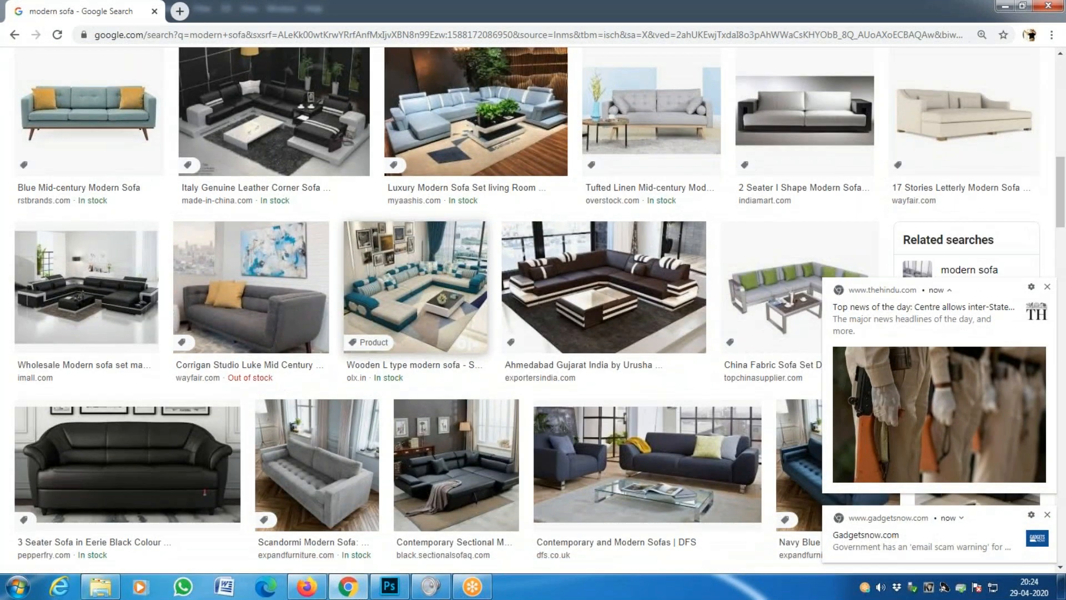
scroll(395, 344, "down", 4)
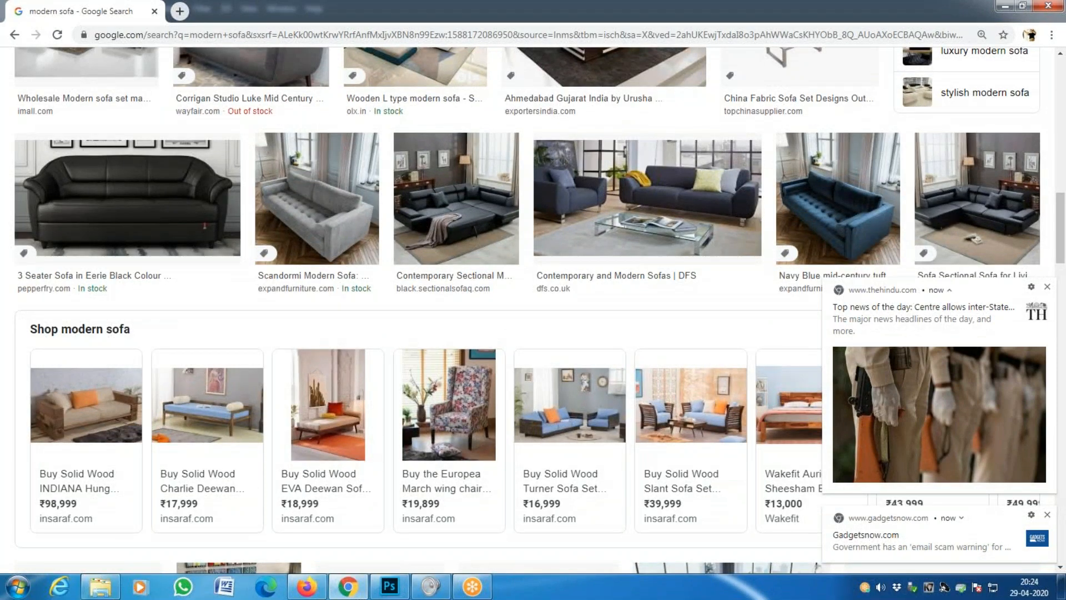
scroll(397, 350, "up", 7)
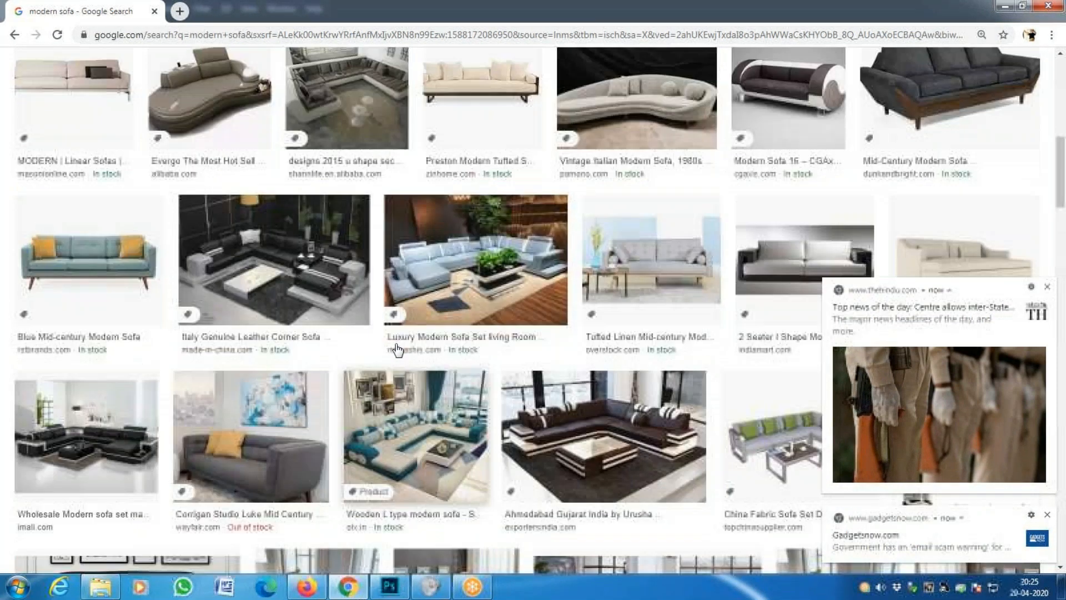
scroll(397, 350, "down", 12)
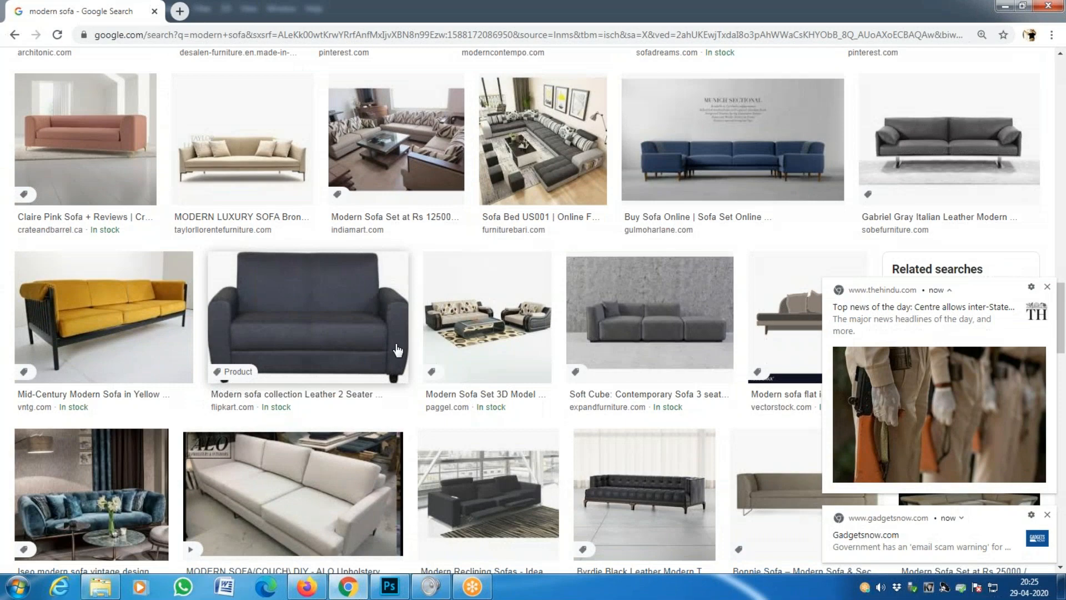
scroll(397, 350, "down", 6)
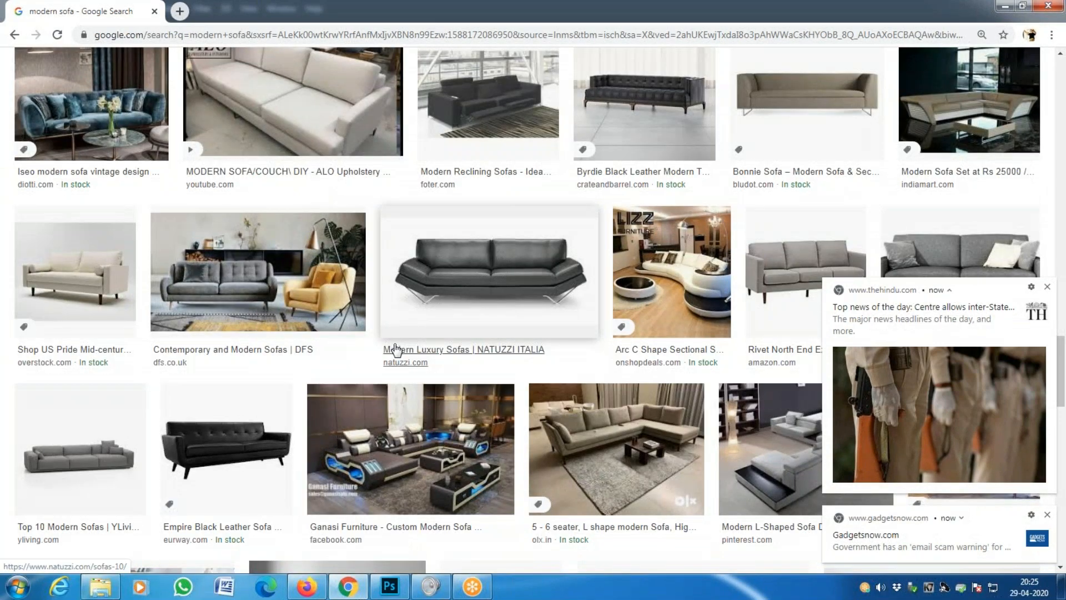
scroll(395, 350, "down", 12)
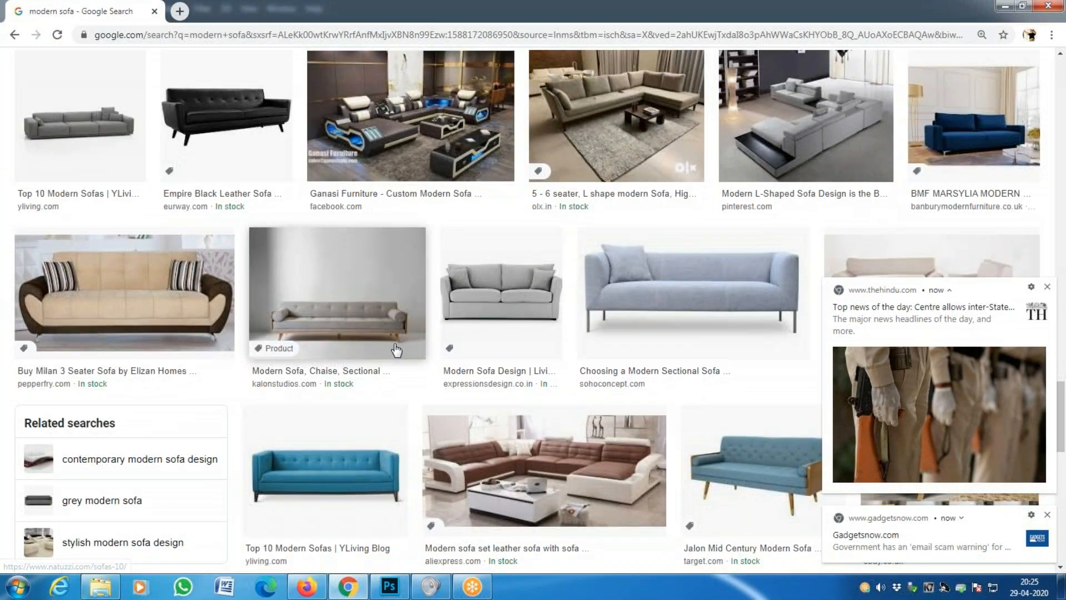
scroll(394, 348, "up", 20)
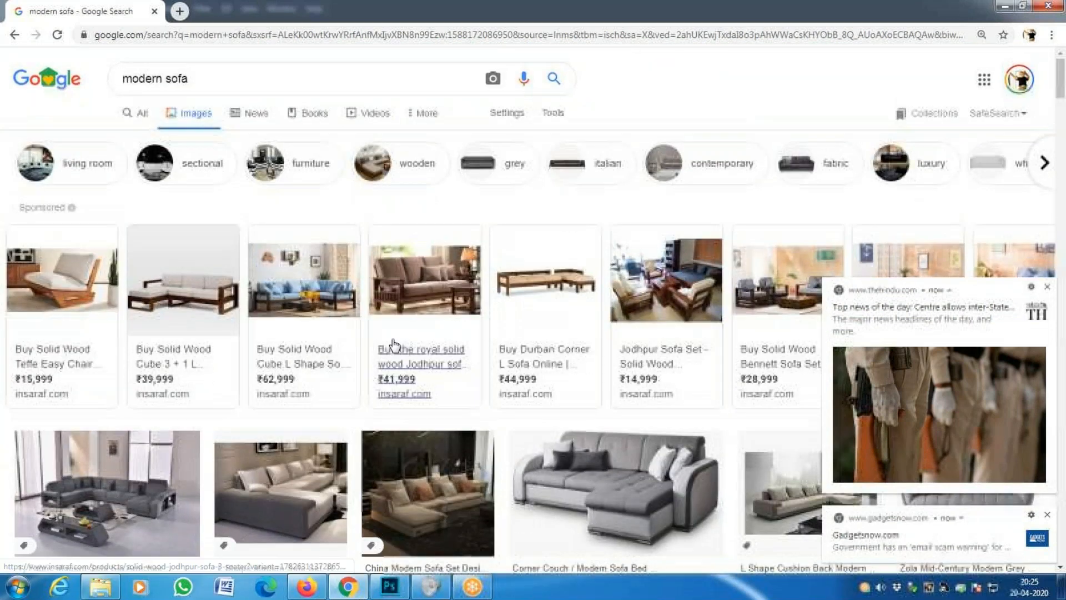
double_click(167, 79)
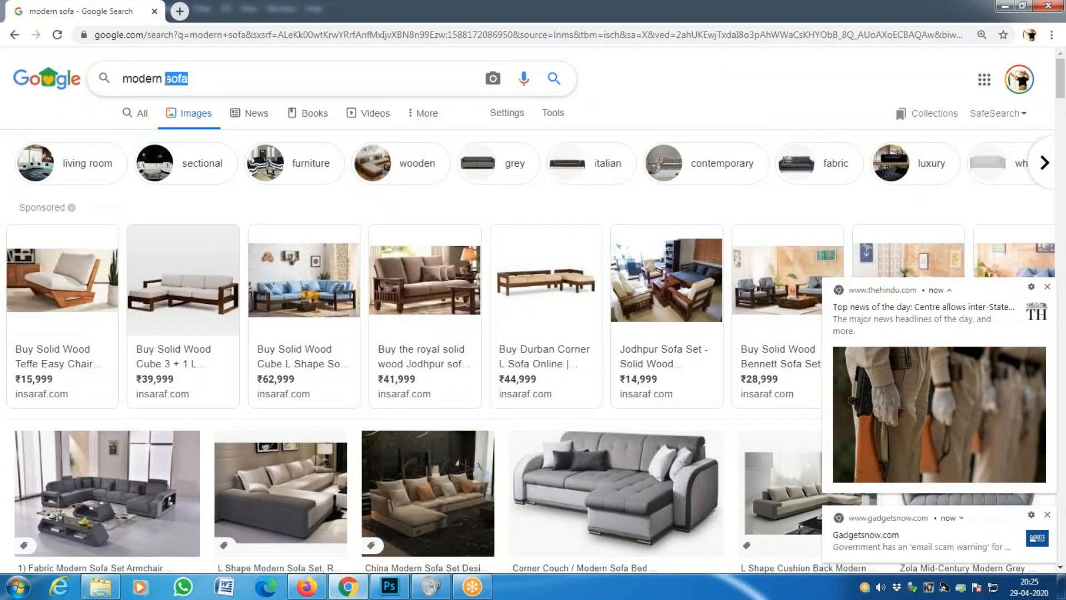
- Change the search to 'modern chair' and preview a wooden chair image
type("chair")
key("Return")
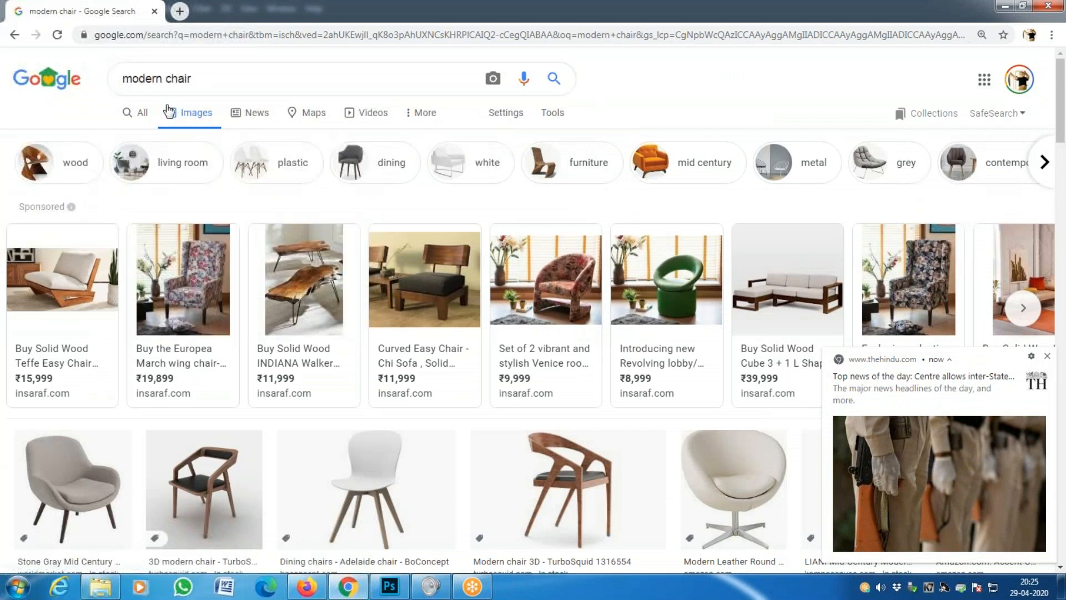
scroll(264, 269, "down", 2)
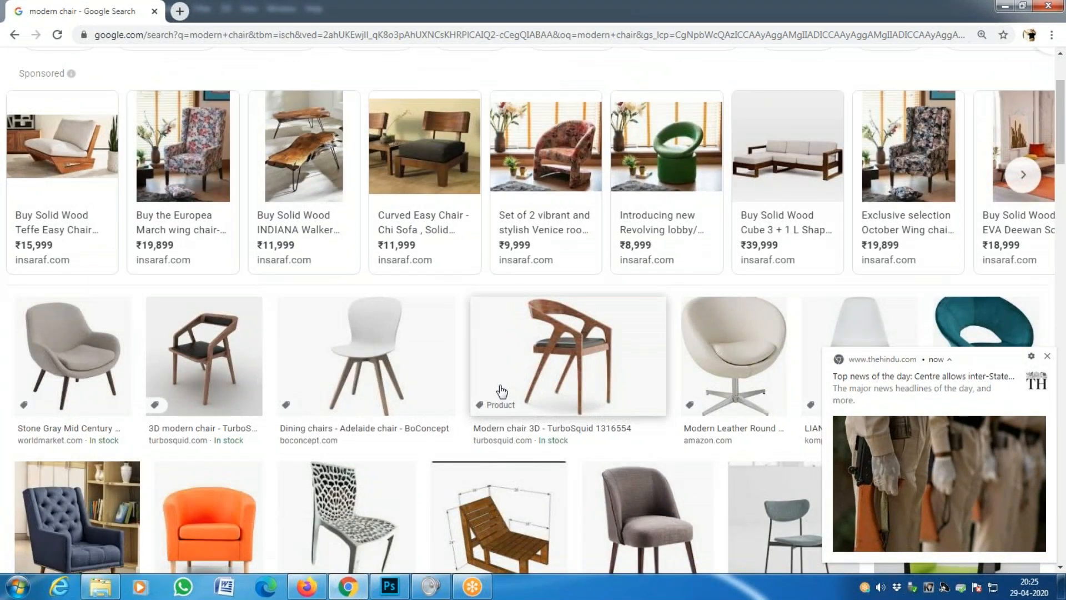
scroll(336, 419, "down", 2)
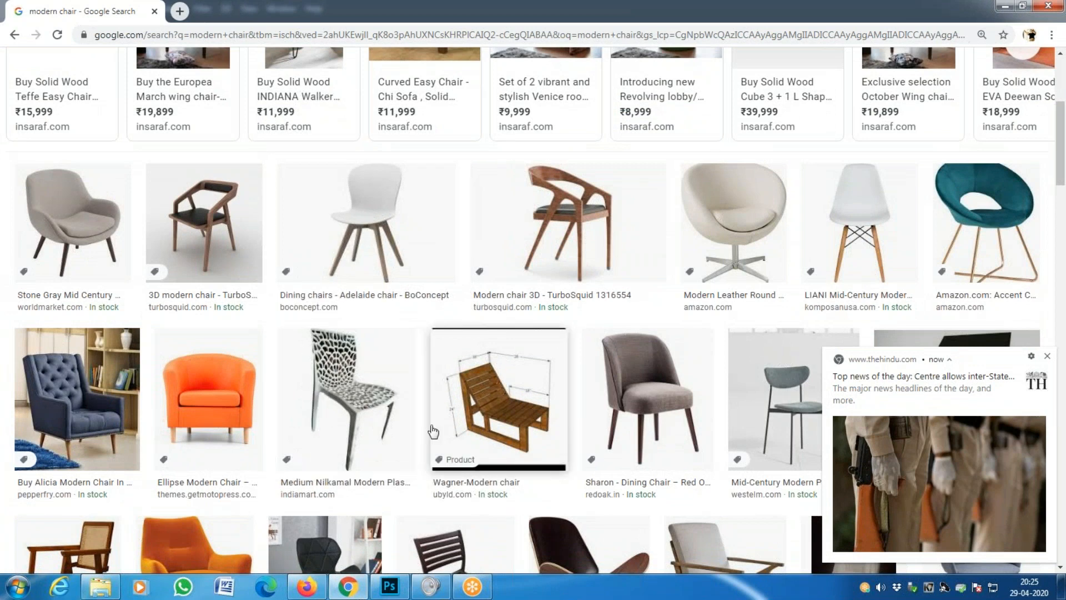
left_click(580, 253)
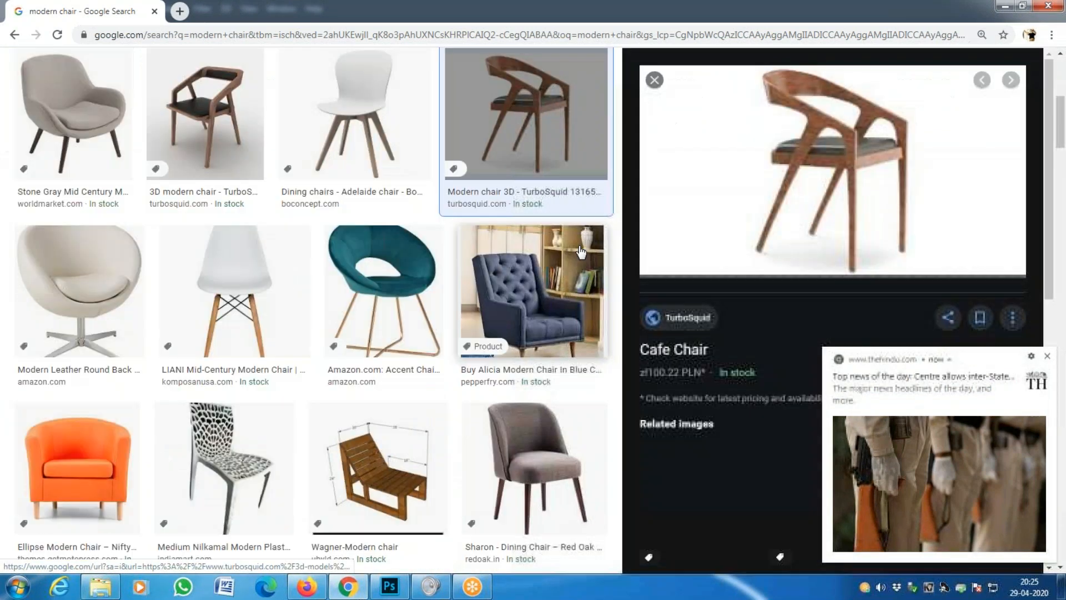
- Save the TurboSquid chair image as DHQ.jpg and return to Photoshop
left_click(946, 175)
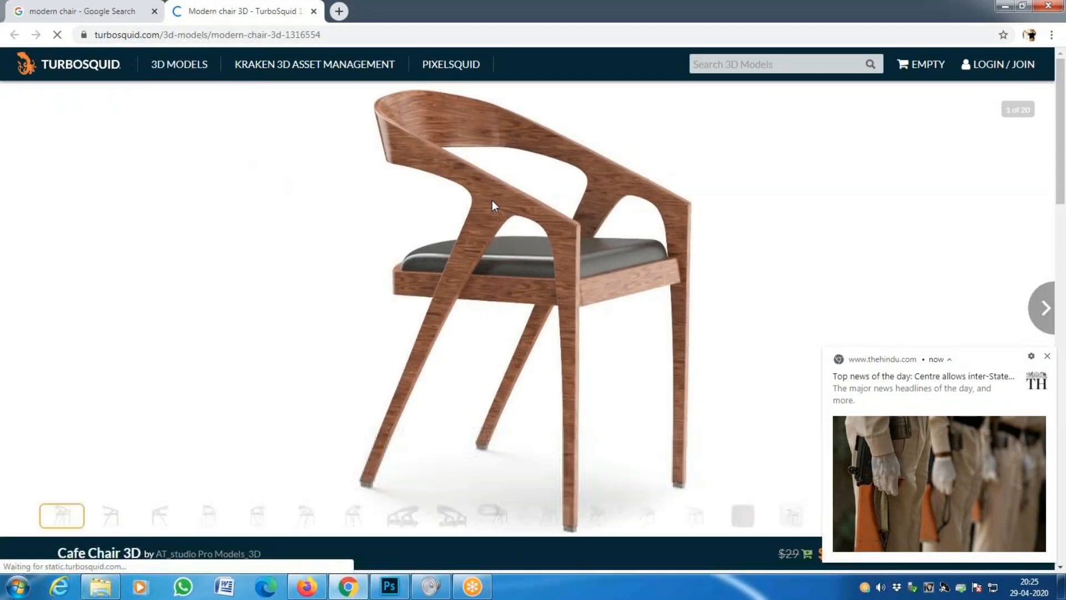
right_click(492, 201)
left_click(517, 229)
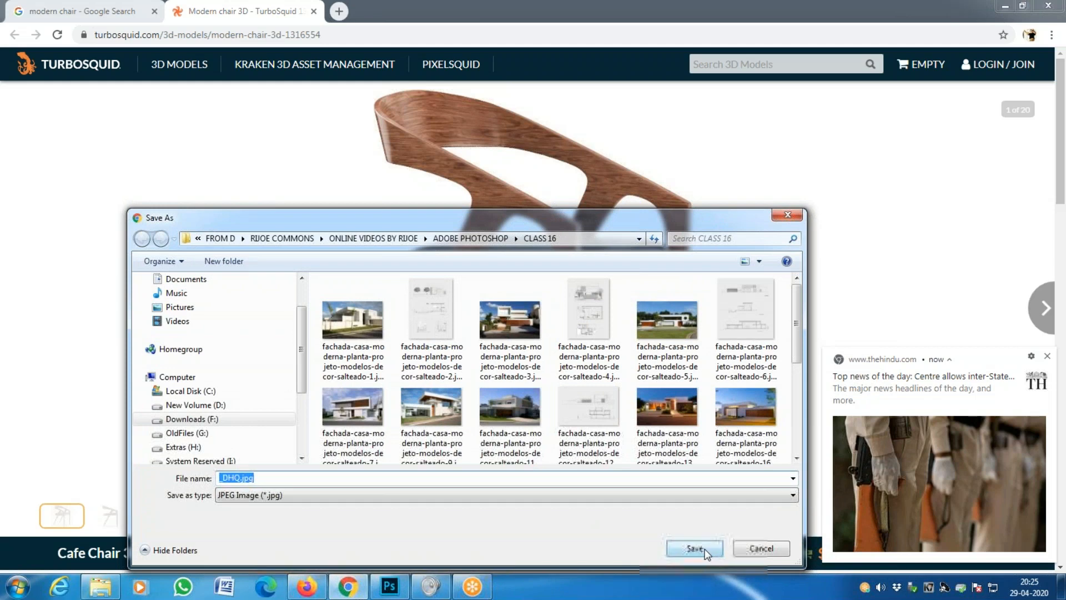
left_click(221, 476)
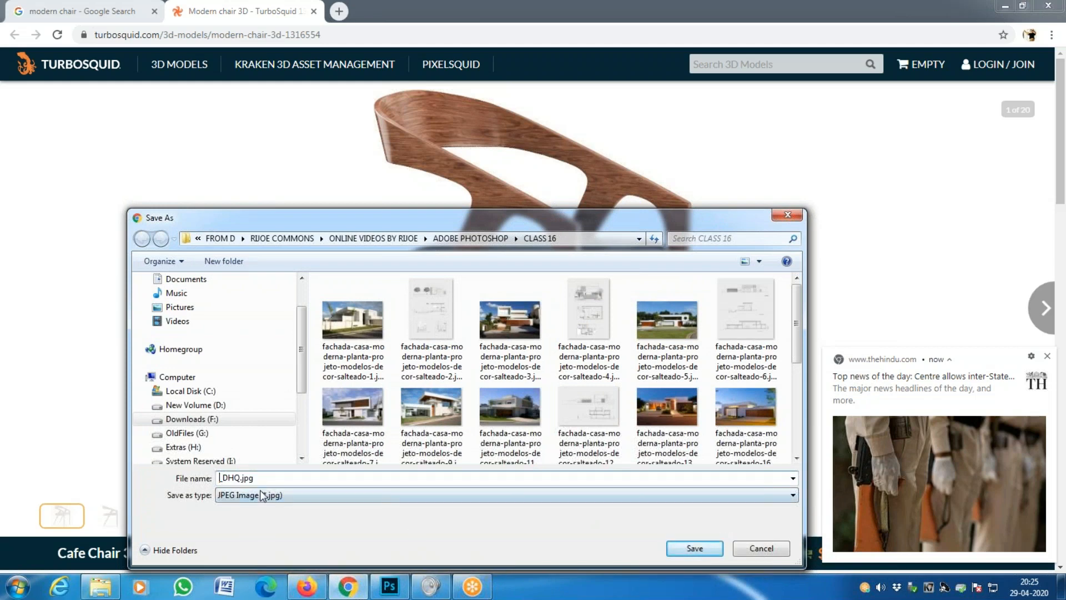
key("Delete")
left_click(709, 551)
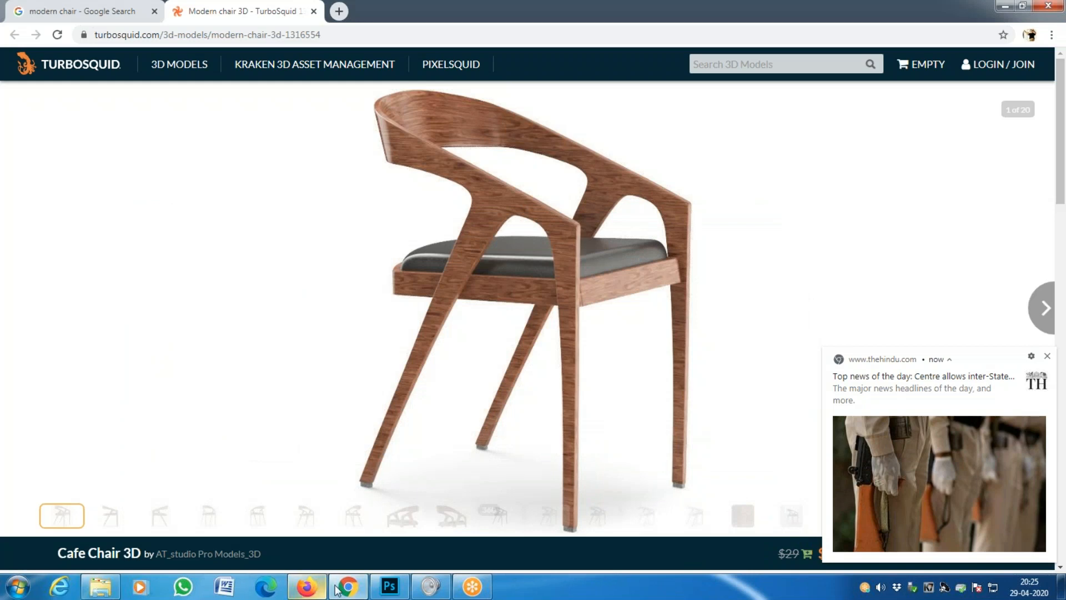
left_click(390, 586)
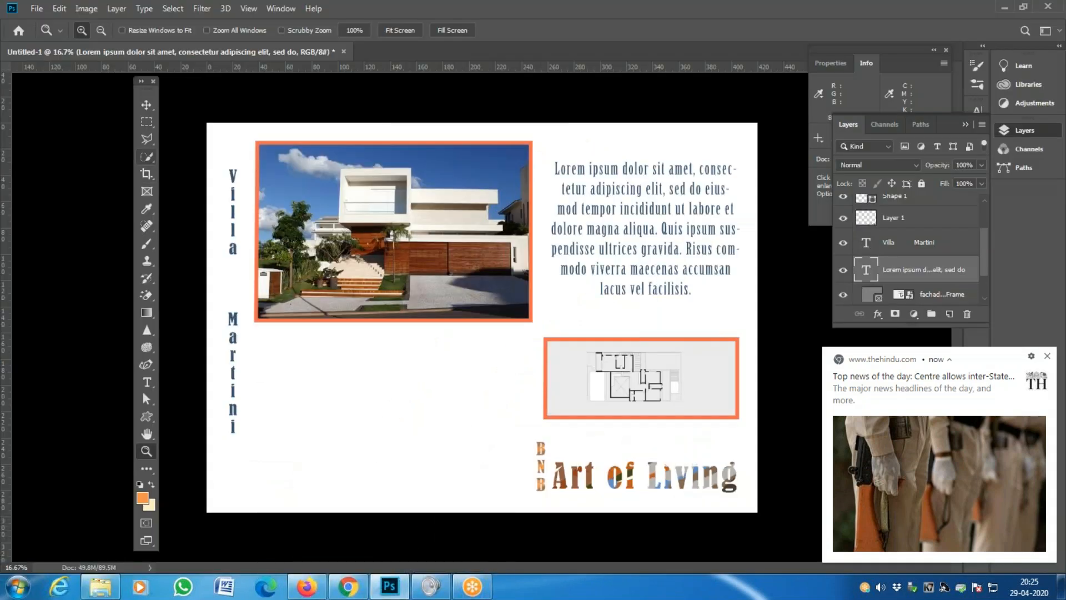
left_click(37, 8)
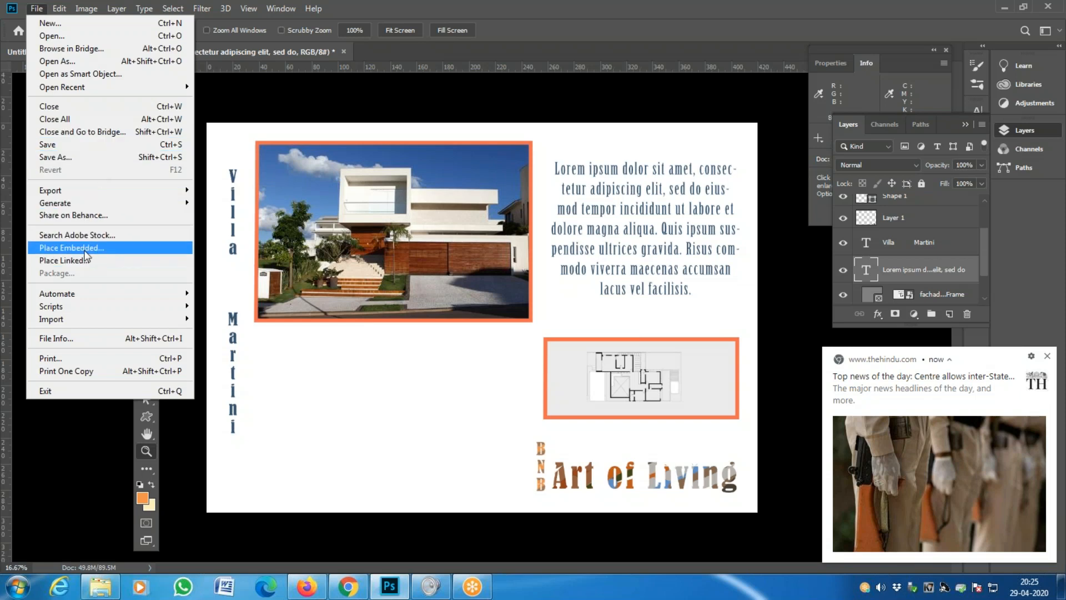
- Draw a frame of about 91×93 mm in the sheet's empty lower-left area
key("Escape")
left_click(152, 190)
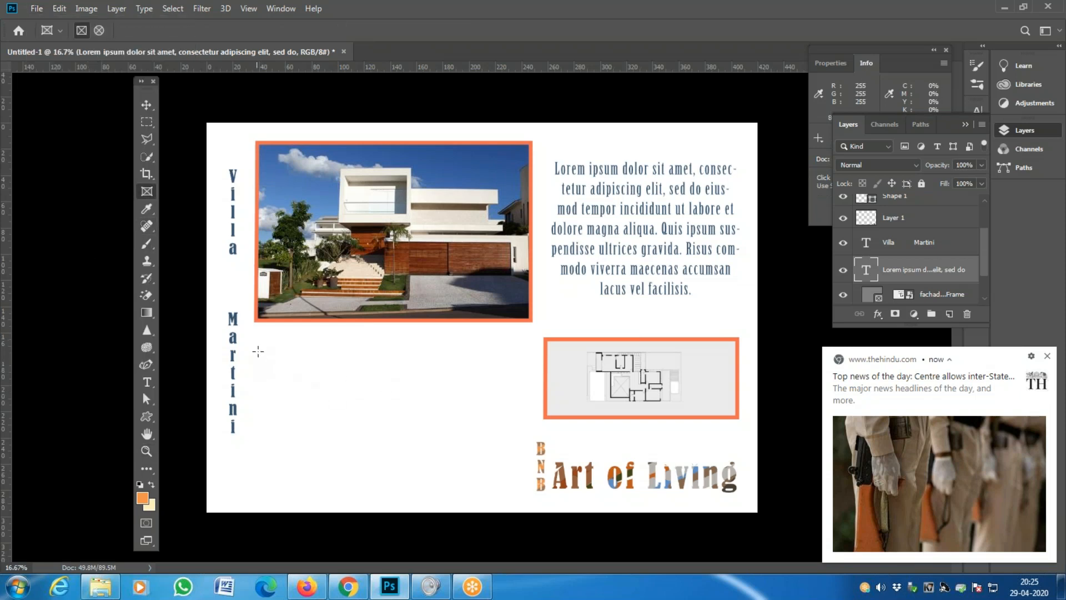
left_click_drag(258, 345, 366, 466)
mouse_move(370, 466)
left_mouse_down()
mouse_move(405, 473)
mouse_move(411, 495)
mouse_move(426, 496)
left_mouse_up()
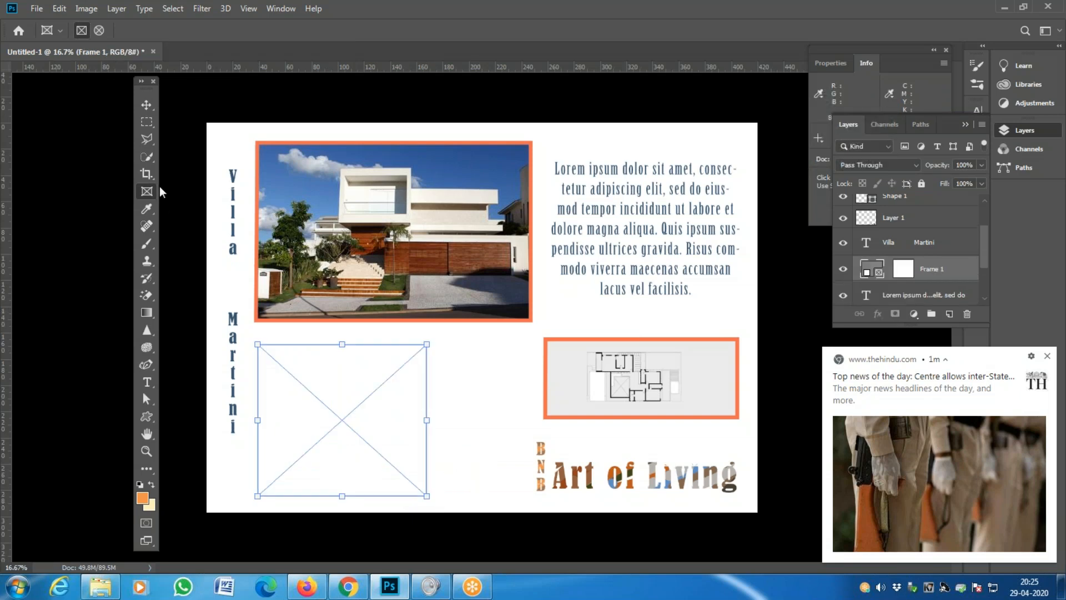
- Place DHQ.jpg embedded into the frame, then deselect it with the Move tool
left_click(37, 8)
left_click(103, 247)
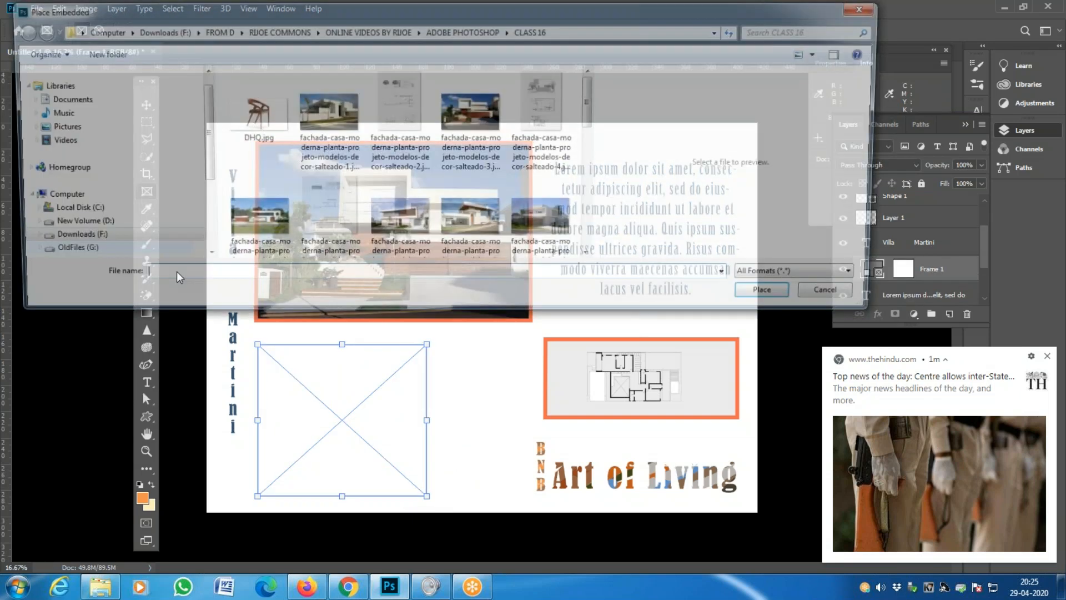
left_click(248, 109)
double_click(248, 108)
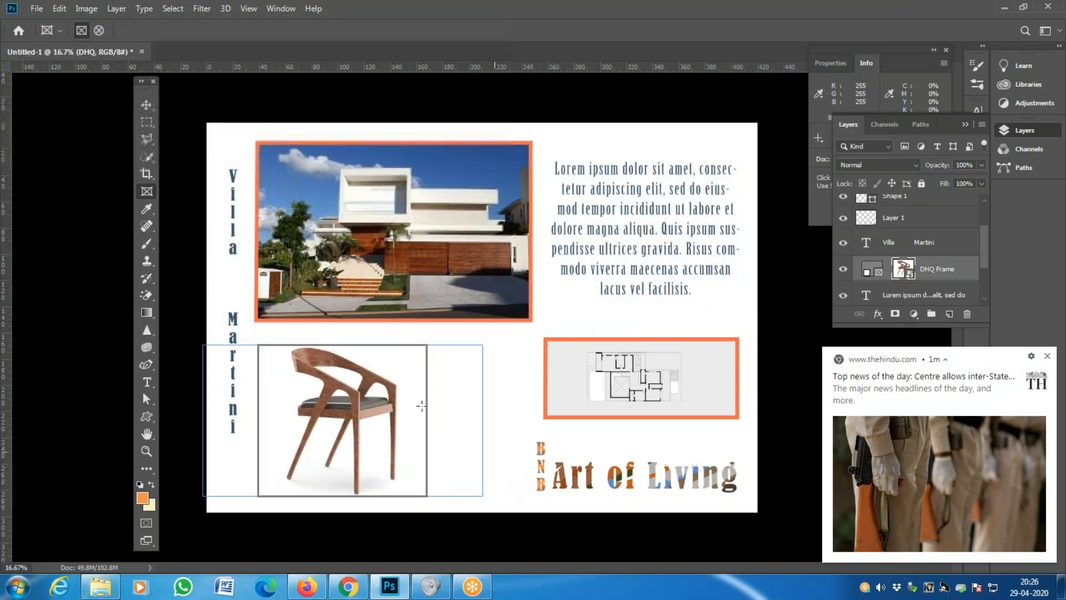
left_click(146, 104)
left_click(519, 397)
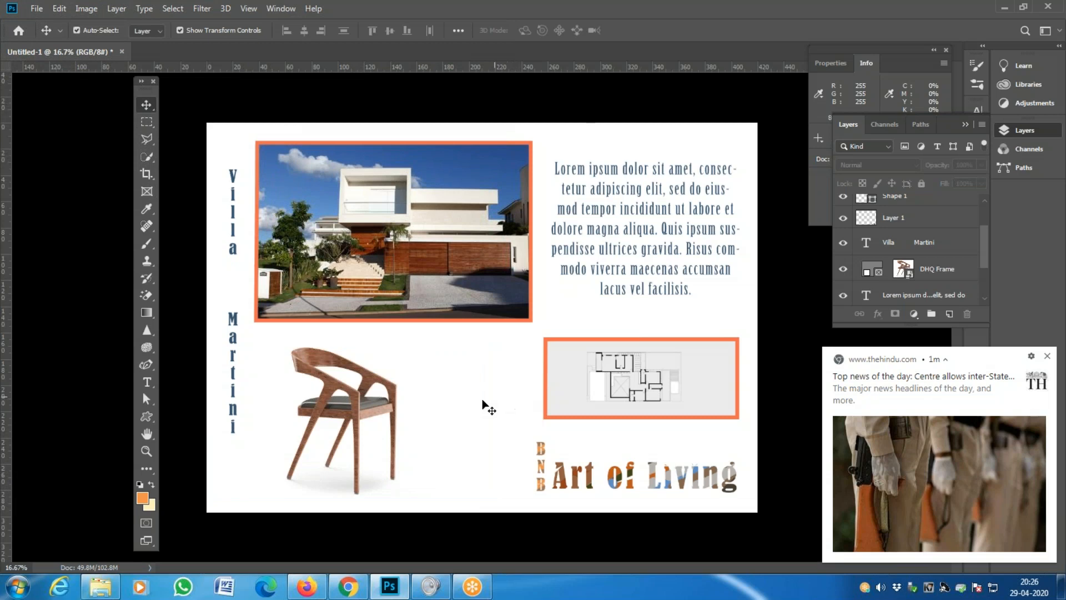
- Zoom to 25% and pan across the sheet between the chair and the floor plan
key("z")
left_click(368, 458)
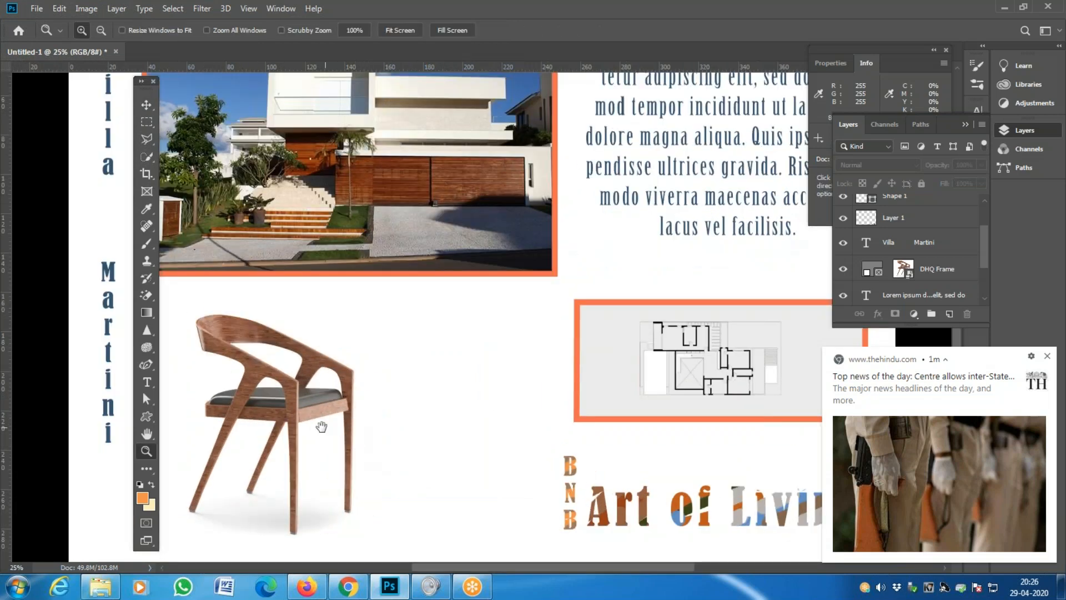
left_click_drag(321, 428, 357, 388)
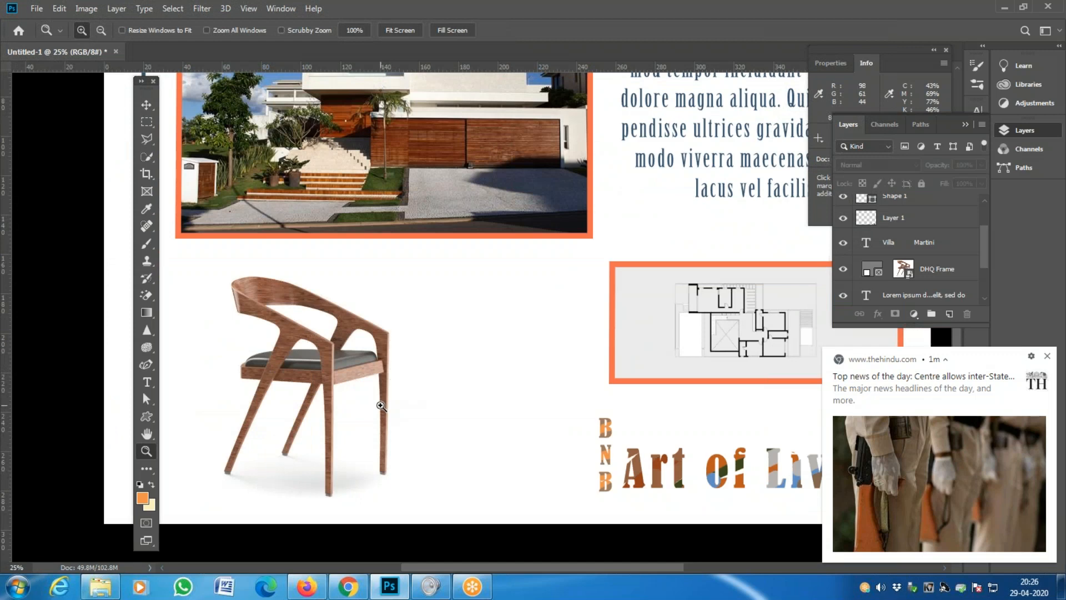
left_click_drag(536, 381, 431, 416)
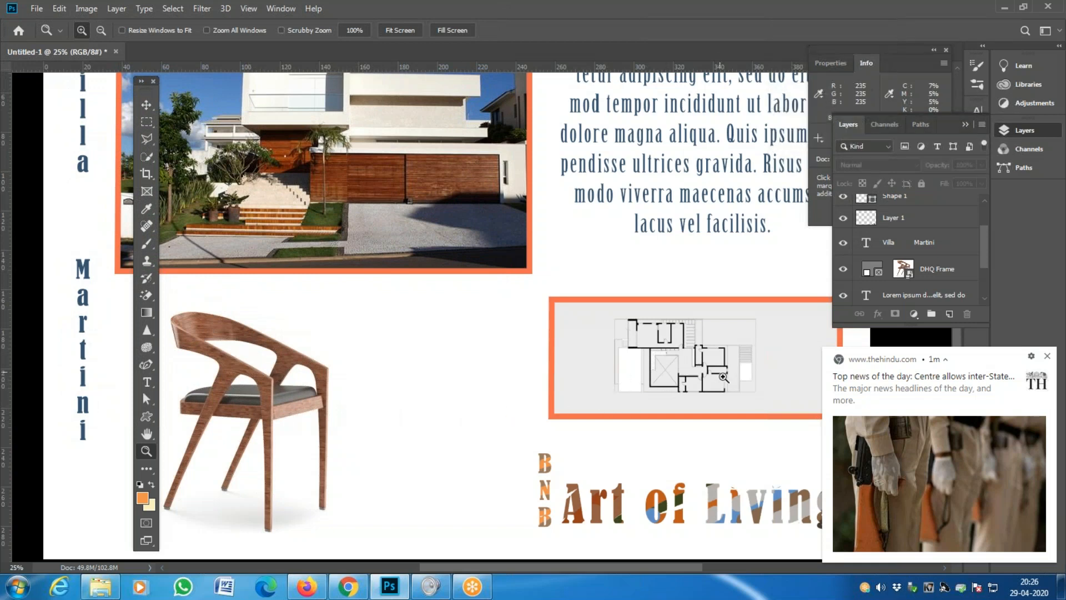
left_click_drag(676, 381, 682, 324)
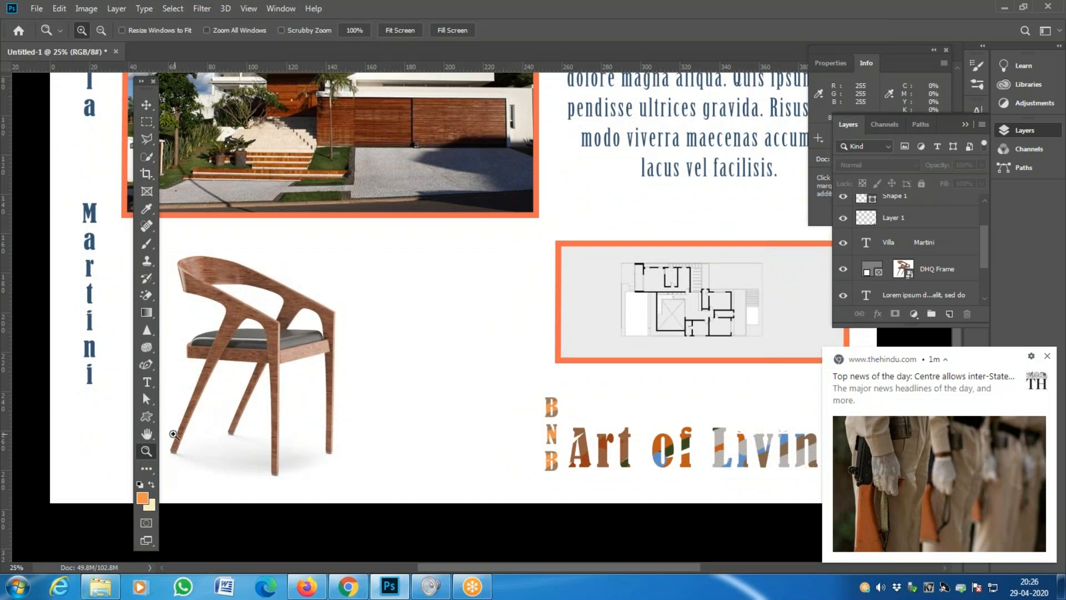
- Select the Custom Shape Tool and open the shape presets list
left_click(149, 418)
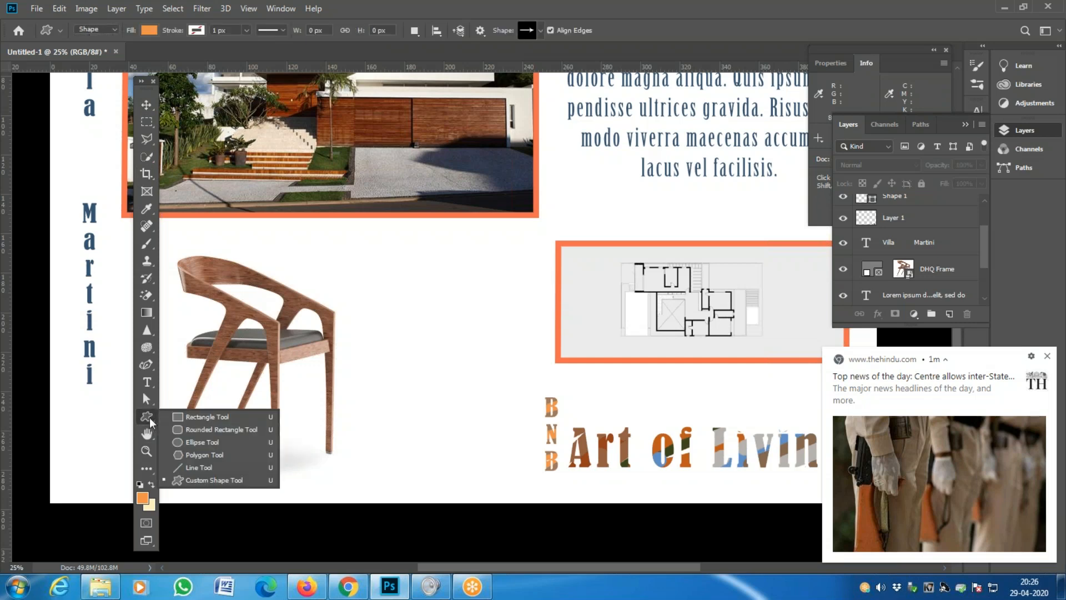
left_click(148, 418)
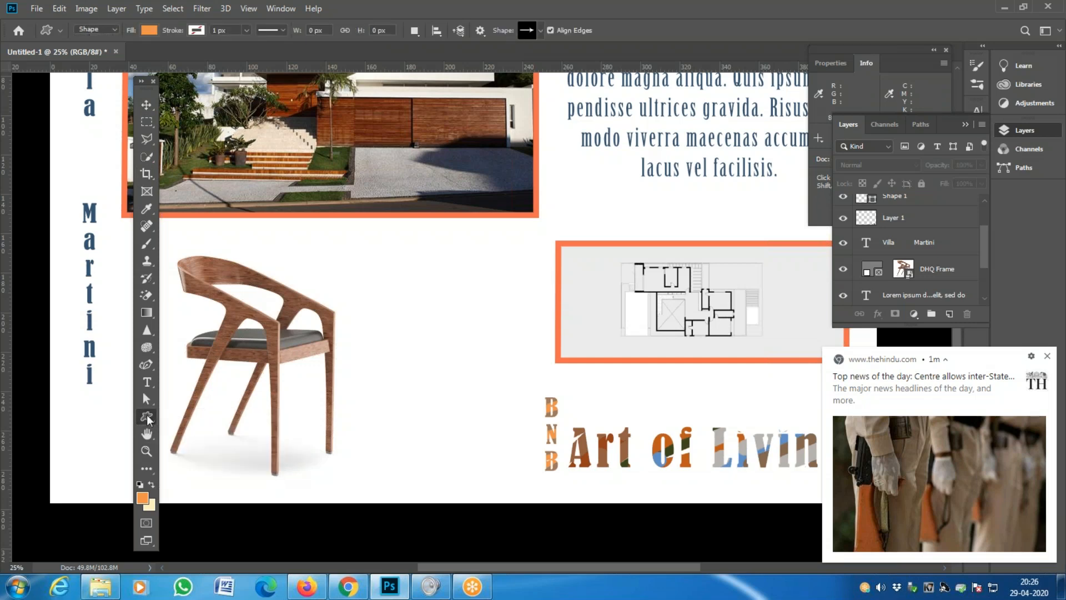
left_click(149, 371)
left_click(179, 359)
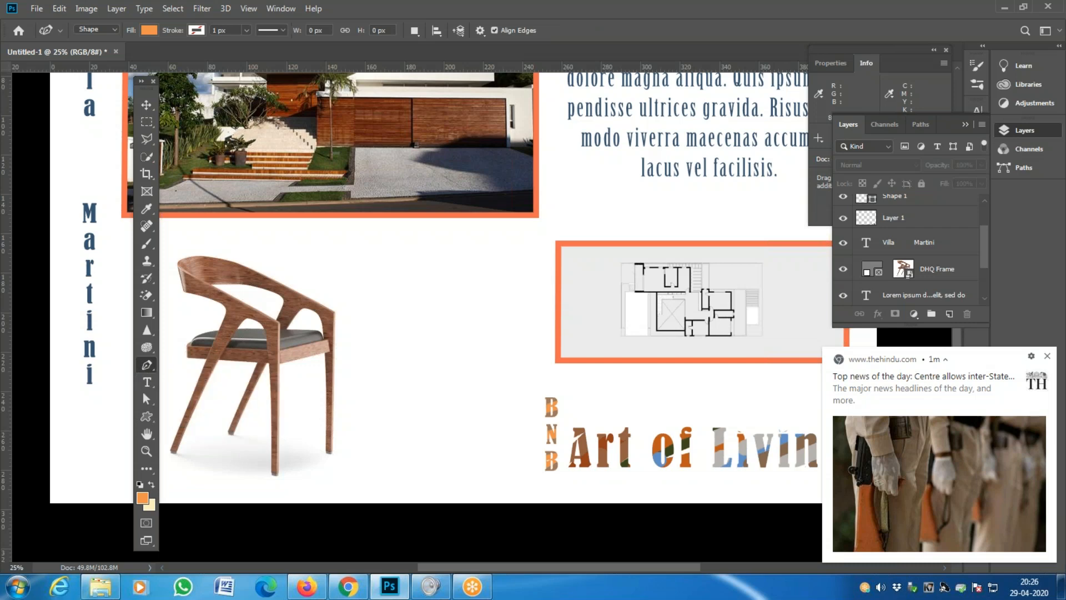
left_click(149, 399)
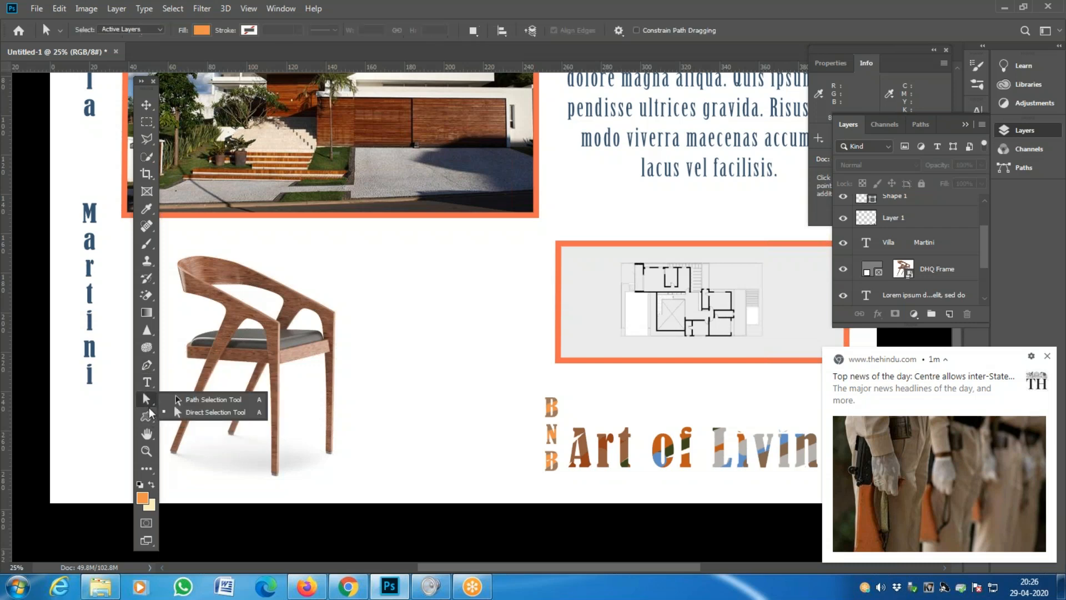
left_click(149, 417)
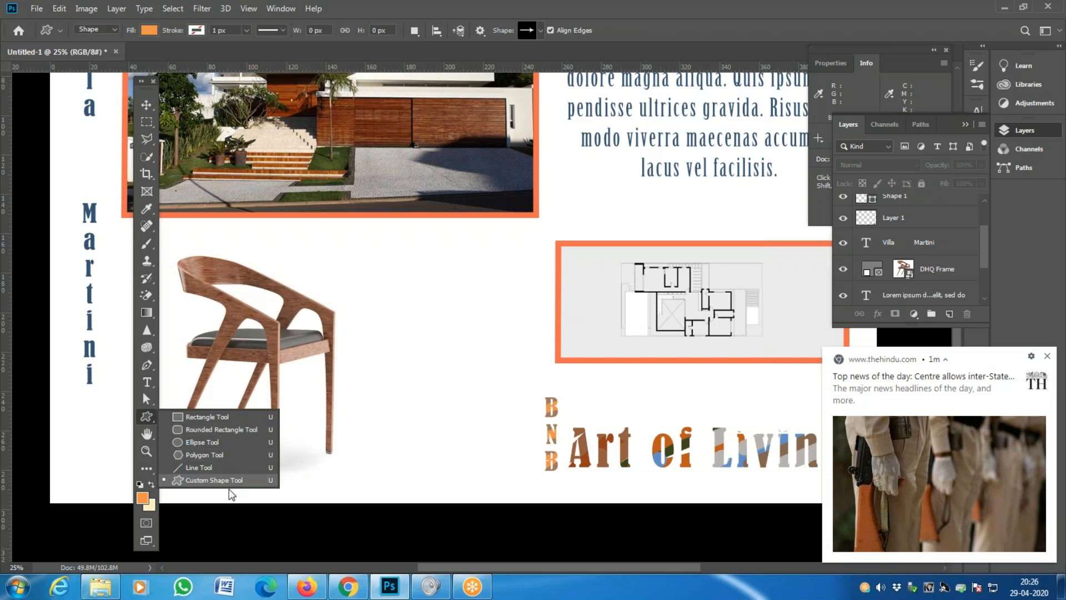
left_click(147, 365)
left_click(147, 417)
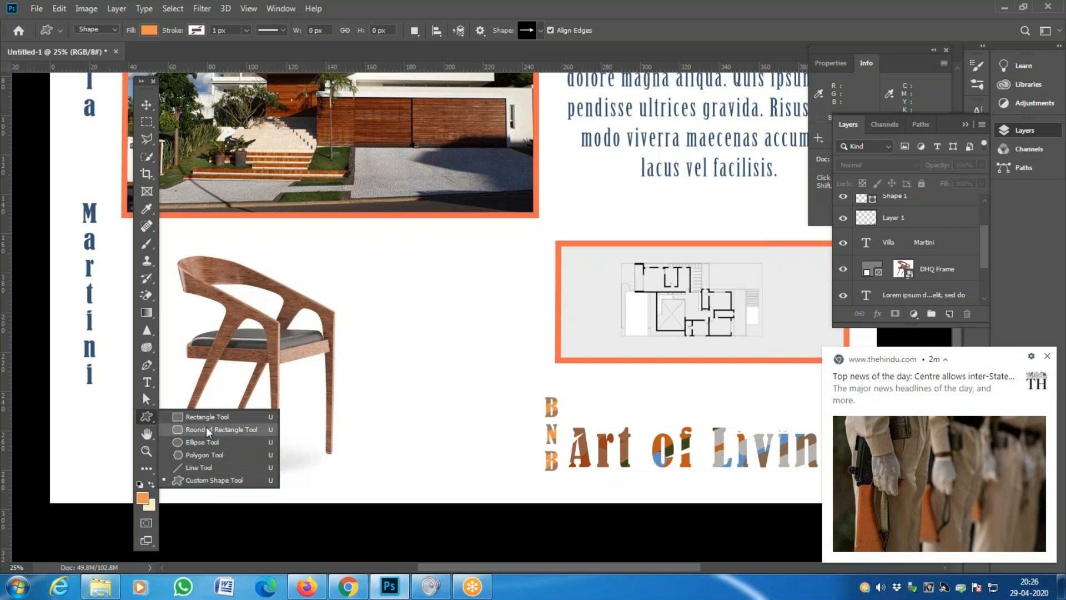
left_click(214, 481)
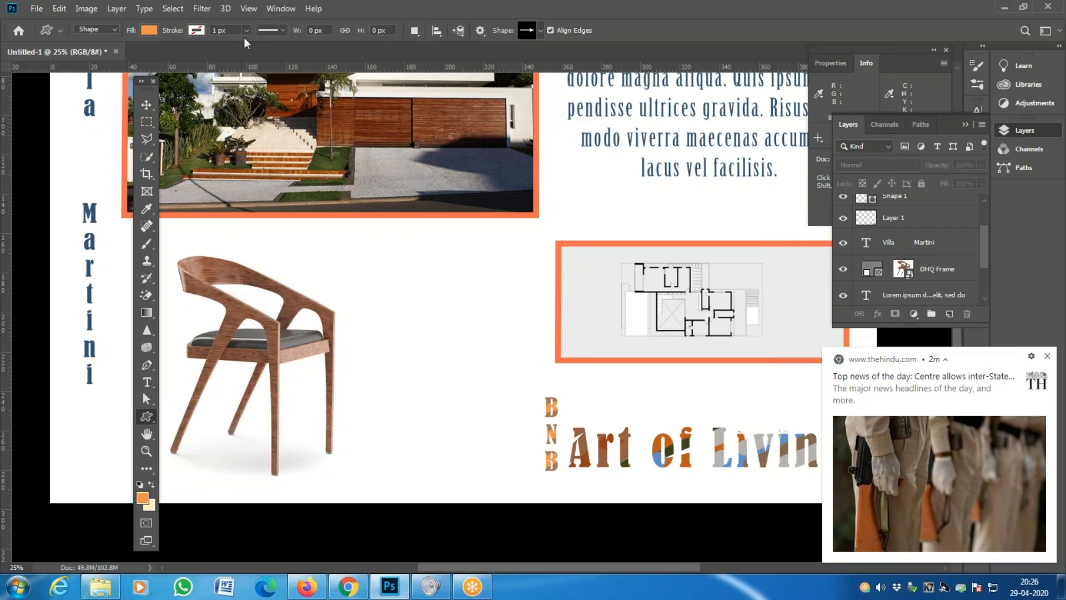
left_click(61, 31)
left_click(60, 31)
- Draw a thin, a bold and a larger orange arrow using different custom shape presets
left_click(540, 31)
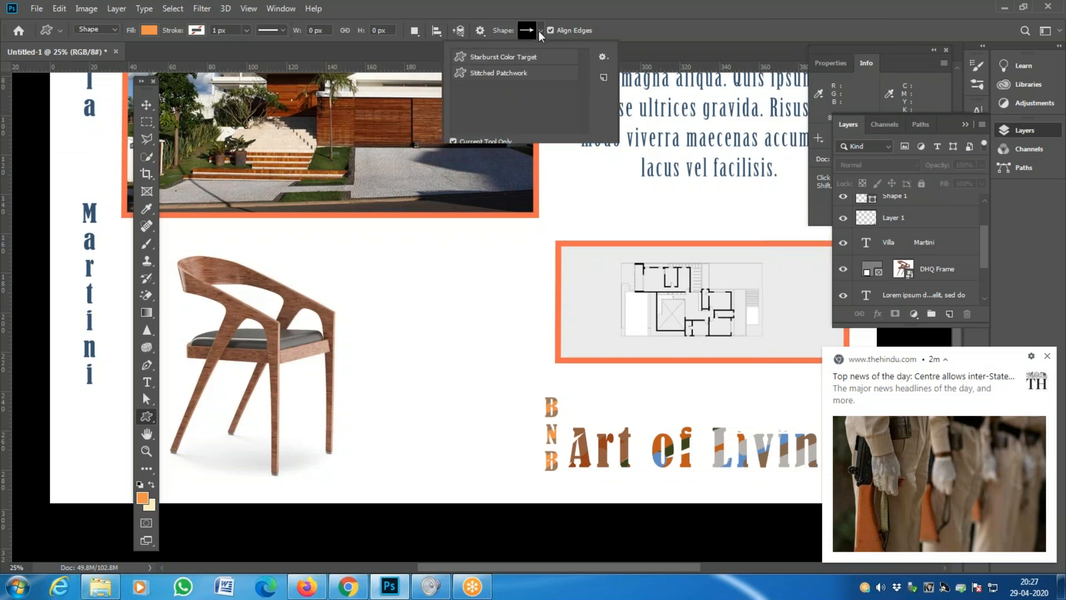
left_click_drag(585, 70, 584, 40)
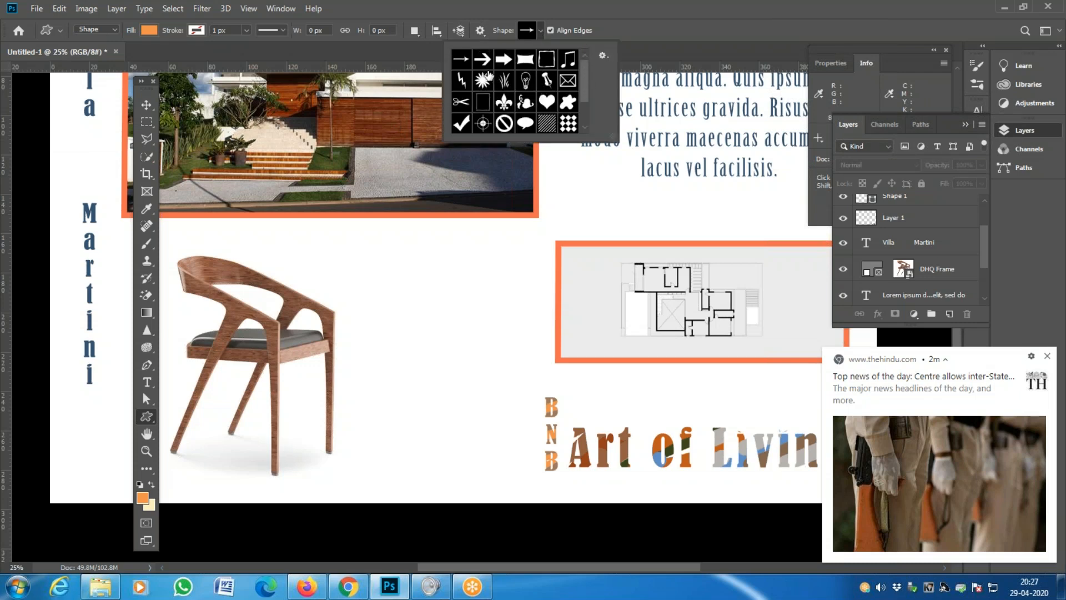
left_click_drag(389, 251, 481, 249)
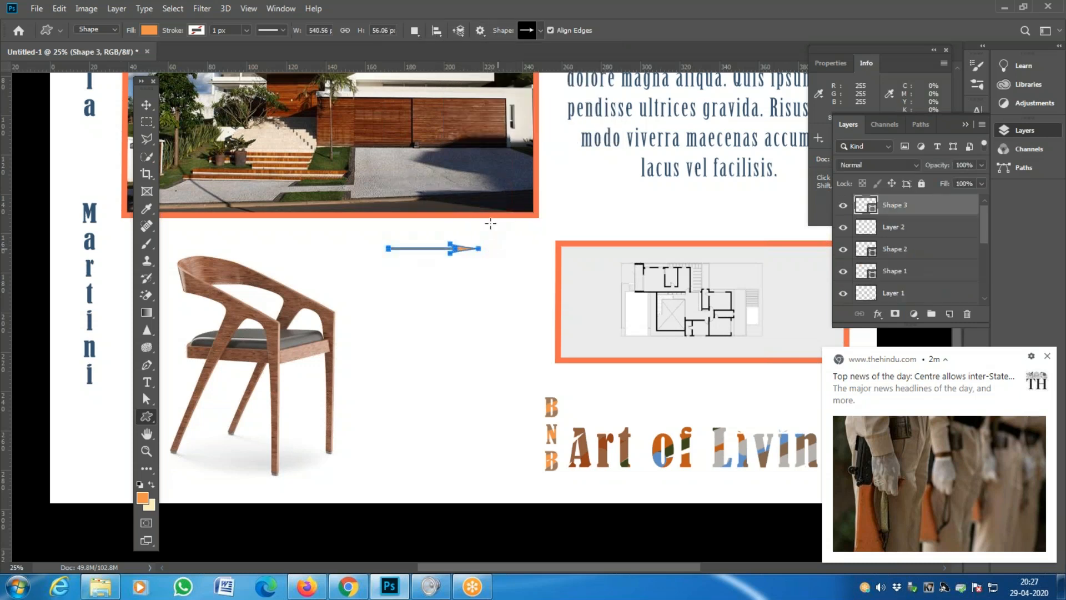
left_click(540, 31)
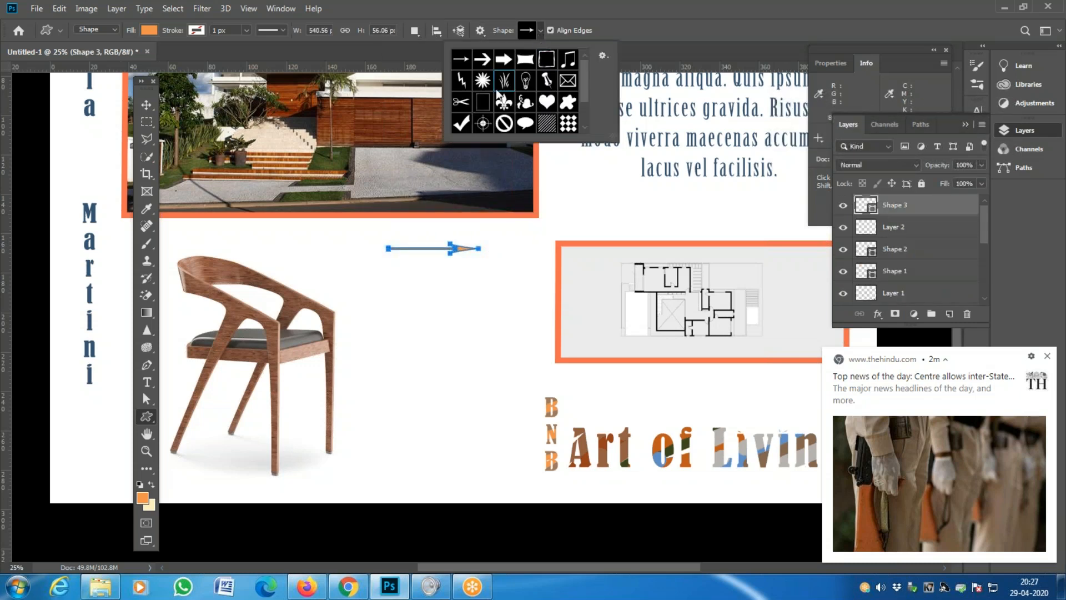
double_click(497, 52)
mouse_move(409, 287)
left_mouse_down()
mouse_move(451, 295)
mouse_move(488, 328)
left_mouse_up()
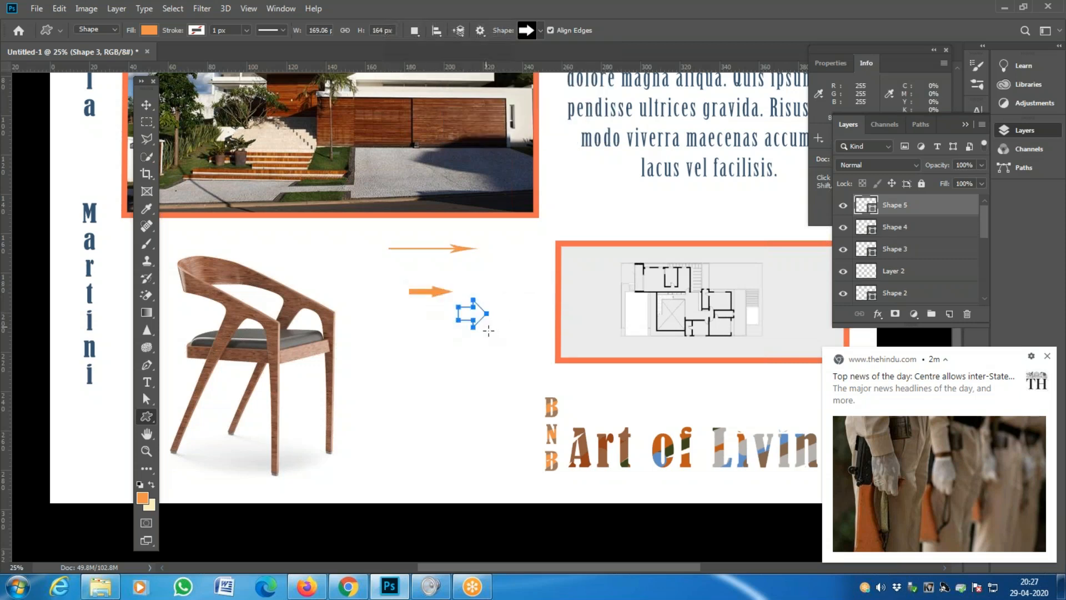
left_click(540, 30)
double_click(492, 66)
mouse_move(411, 375)
left_mouse_down()
mouse_move(476, 388)
mouse_move(499, 416)
left_mouse_up()
key("Return")
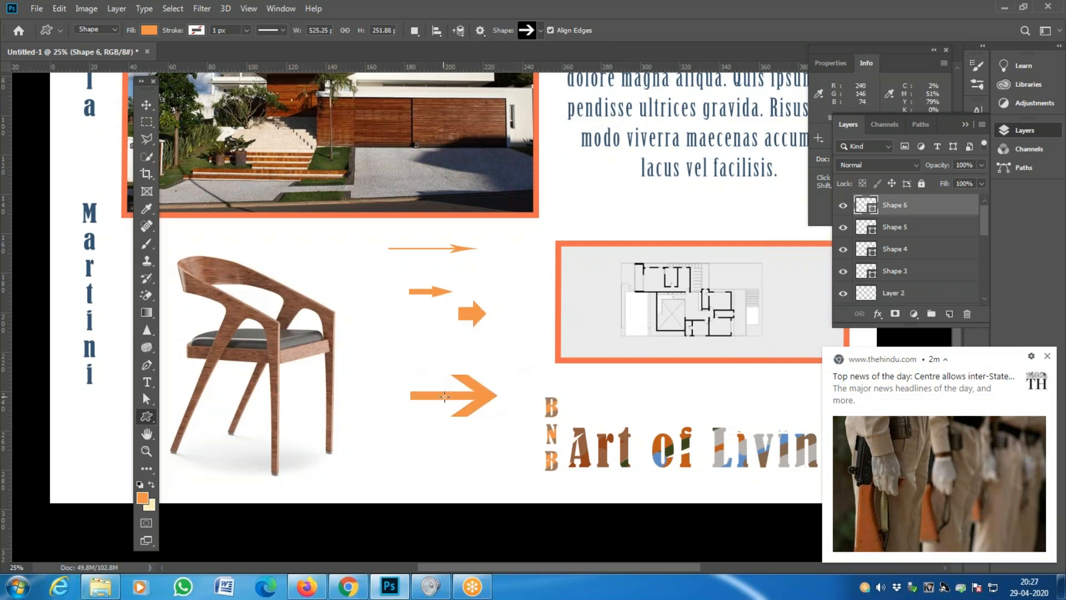
- Delete the arrow layers Shape 6, 5 and 4, then start deleting the thin arrow
left_click(146, 104)
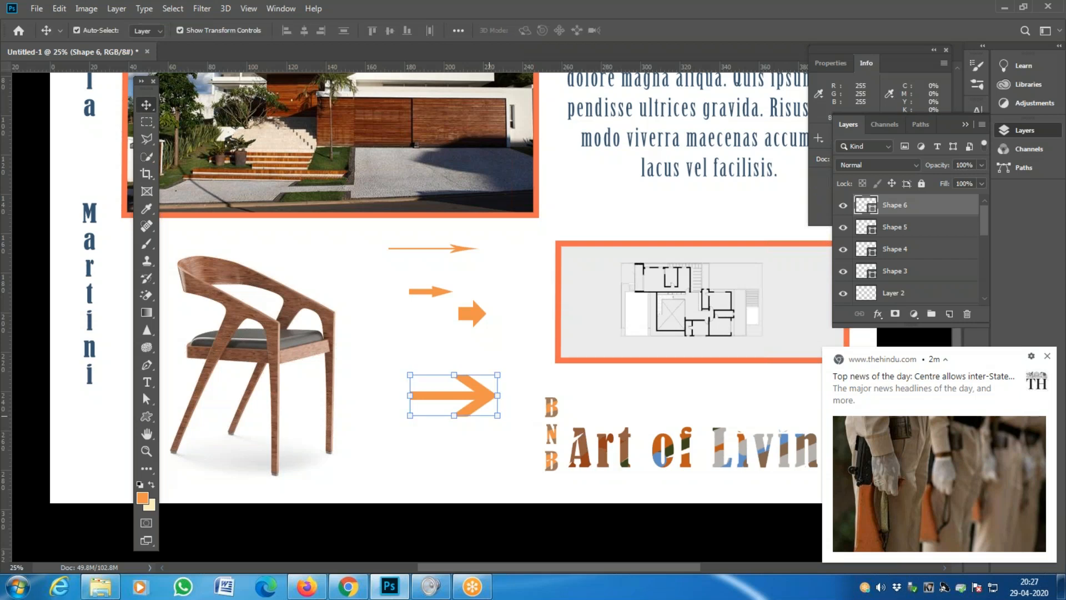
left_click(968, 315)
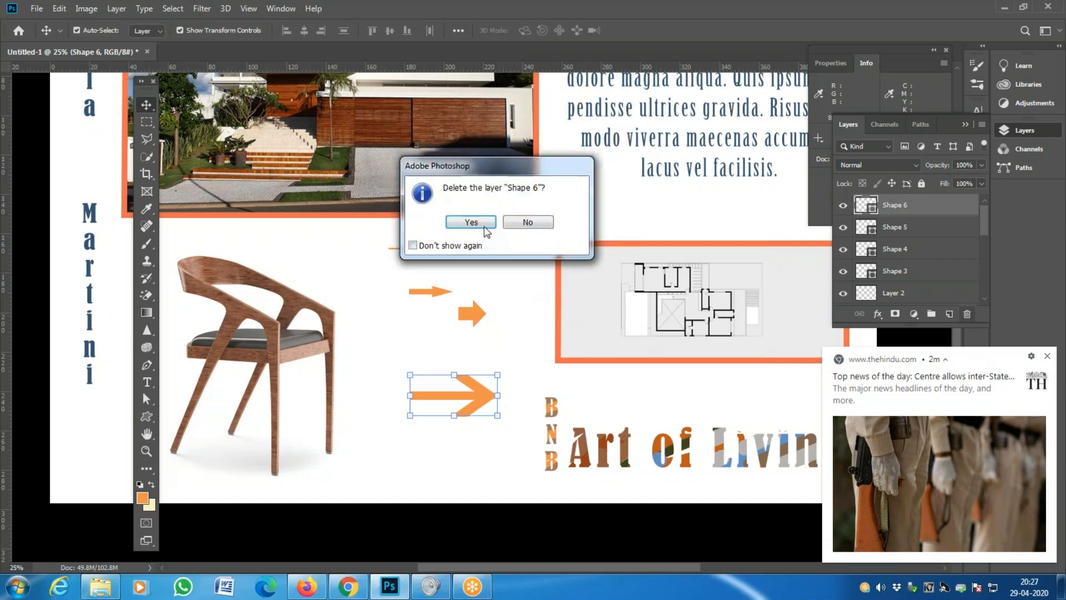
left_click(474, 219)
left_click(968, 314)
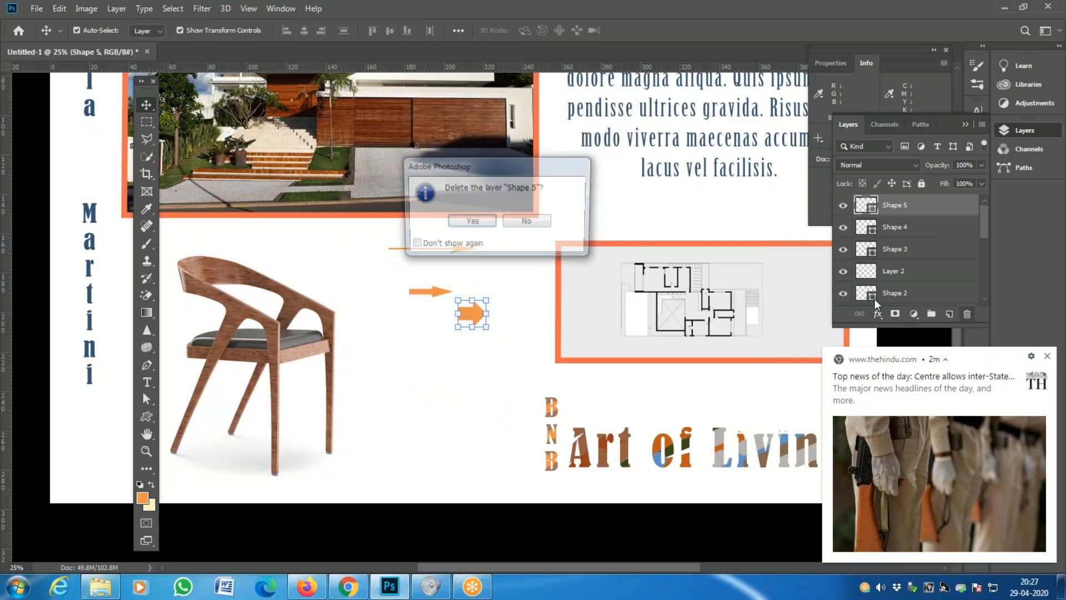
left_click(472, 223)
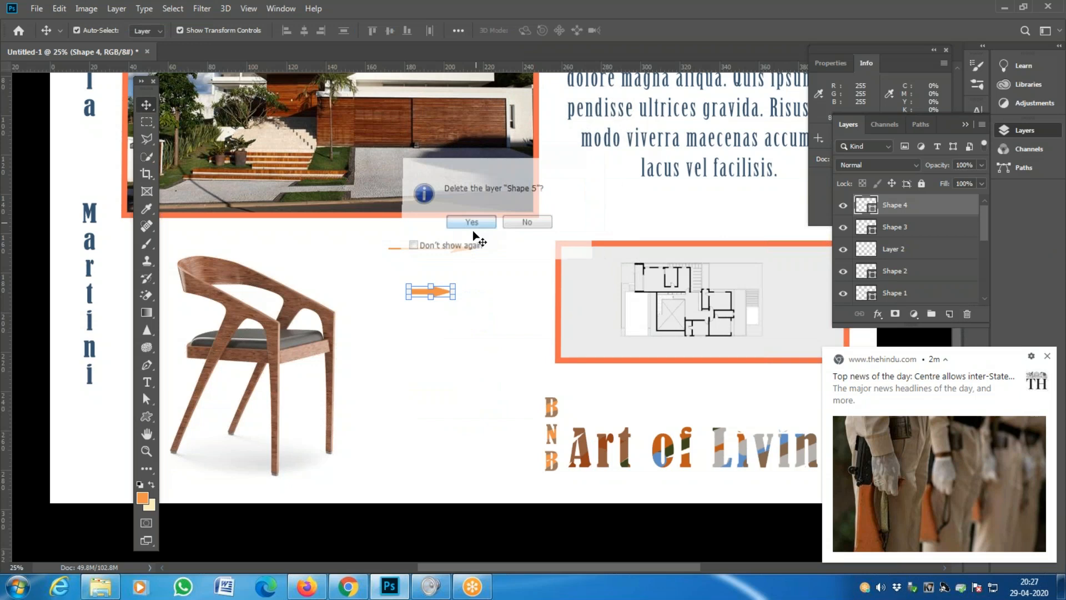
left_click(968, 315)
left_click(481, 225)
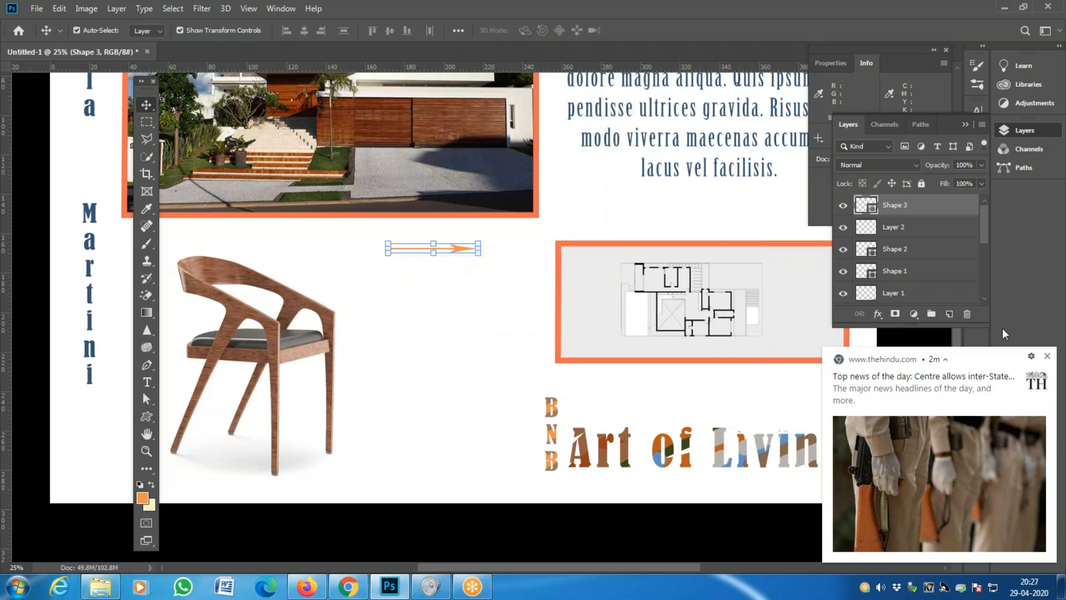
left_click(968, 314)
- Confirm the thin arrow's deletion and use the Pen Tool to draw the curved arrow body and arrowhead
left_click(467, 223)
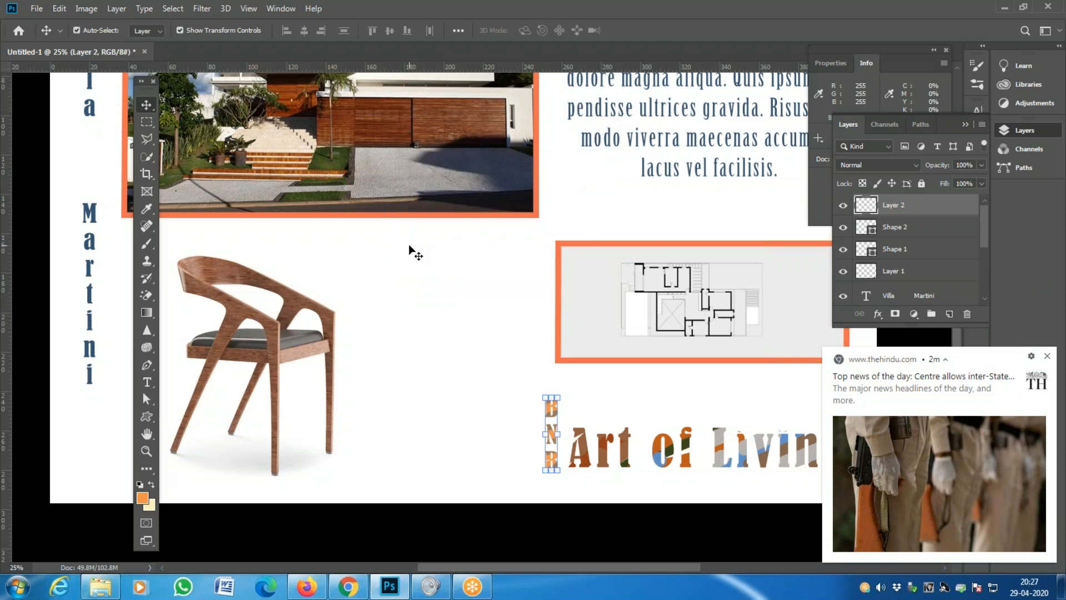
left_click(150, 367)
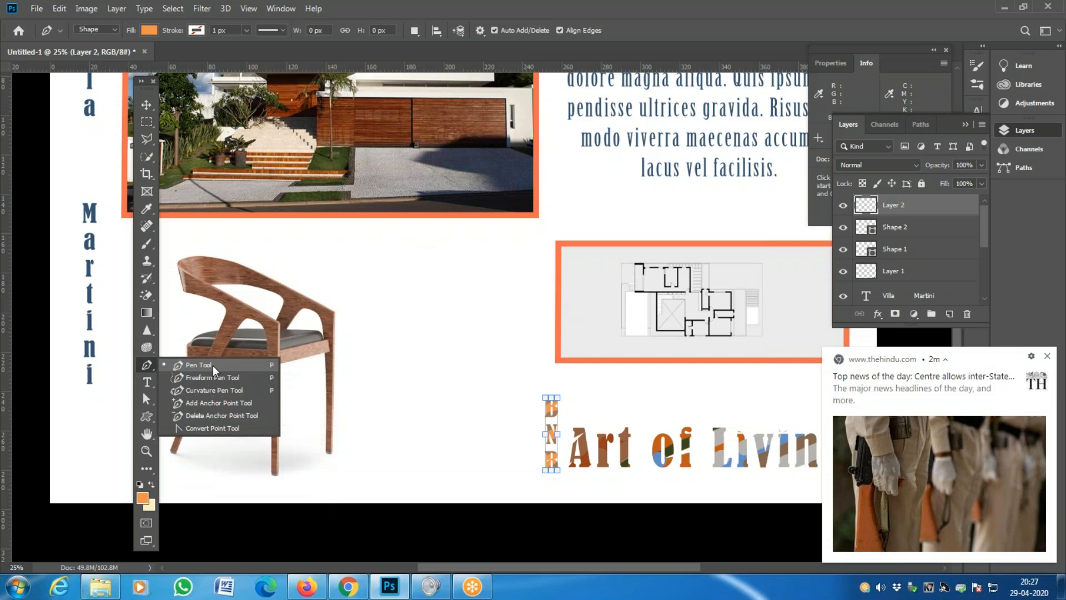
left_click(230, 370)
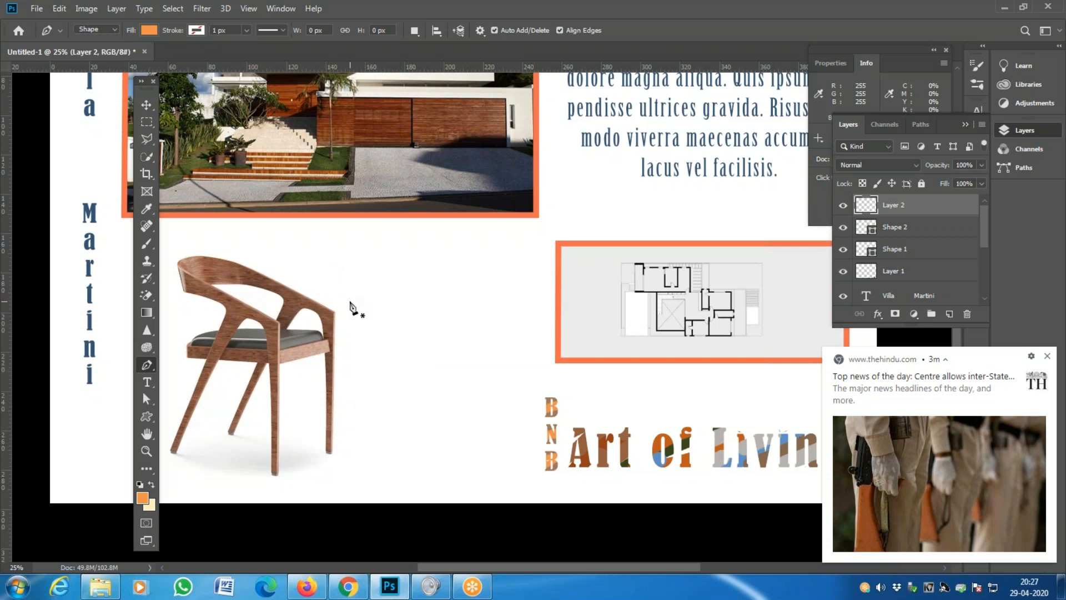
left_click(350, 302)
left_click_drag(426, 243, 471, 246)
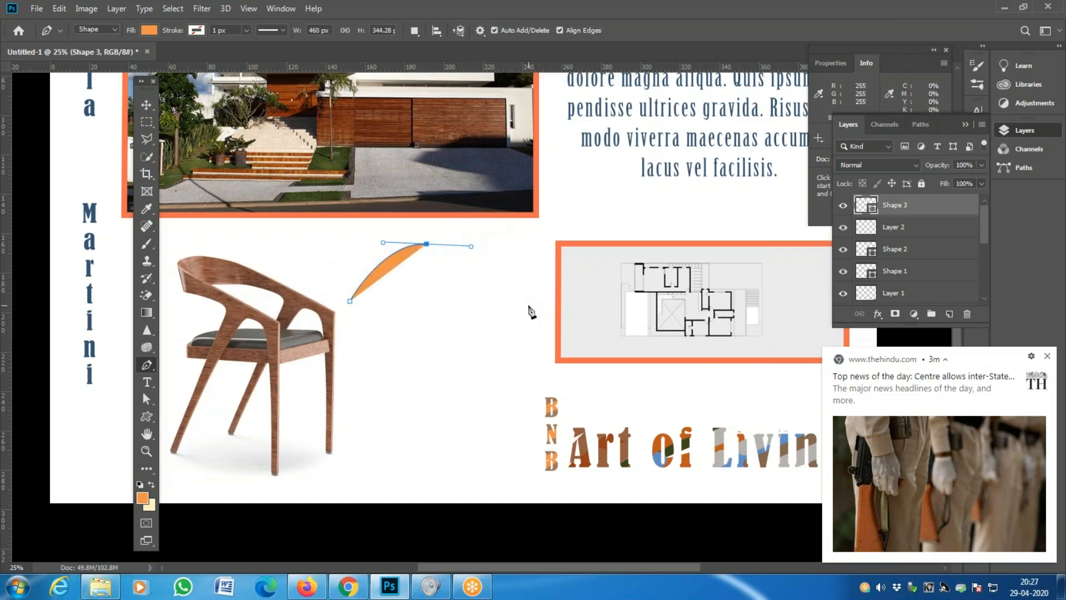
left_click(528, 305)
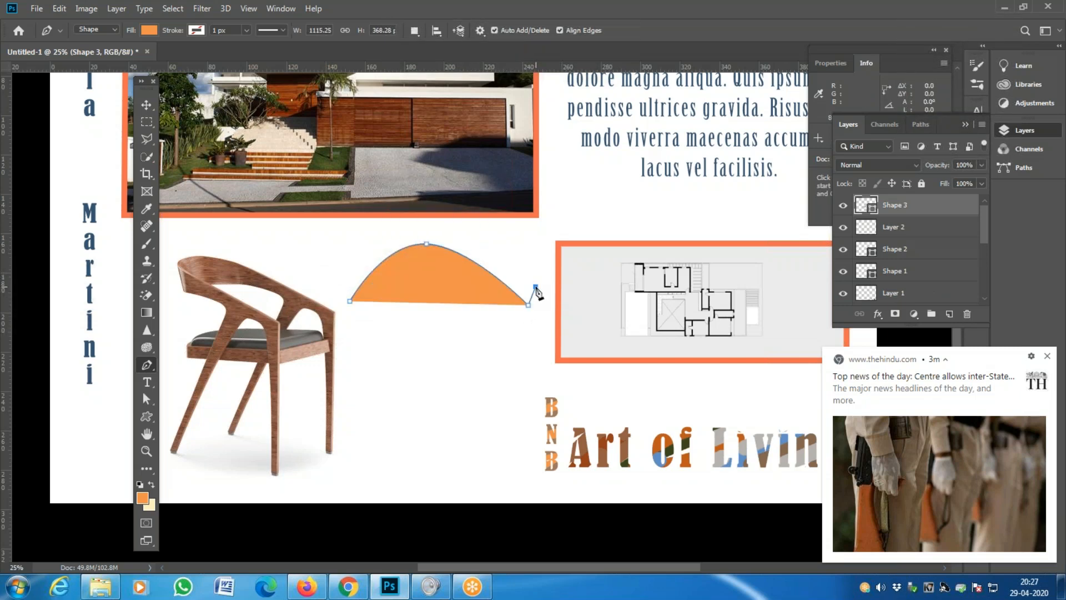
left_click(535, 286)
left_click(543, 325)
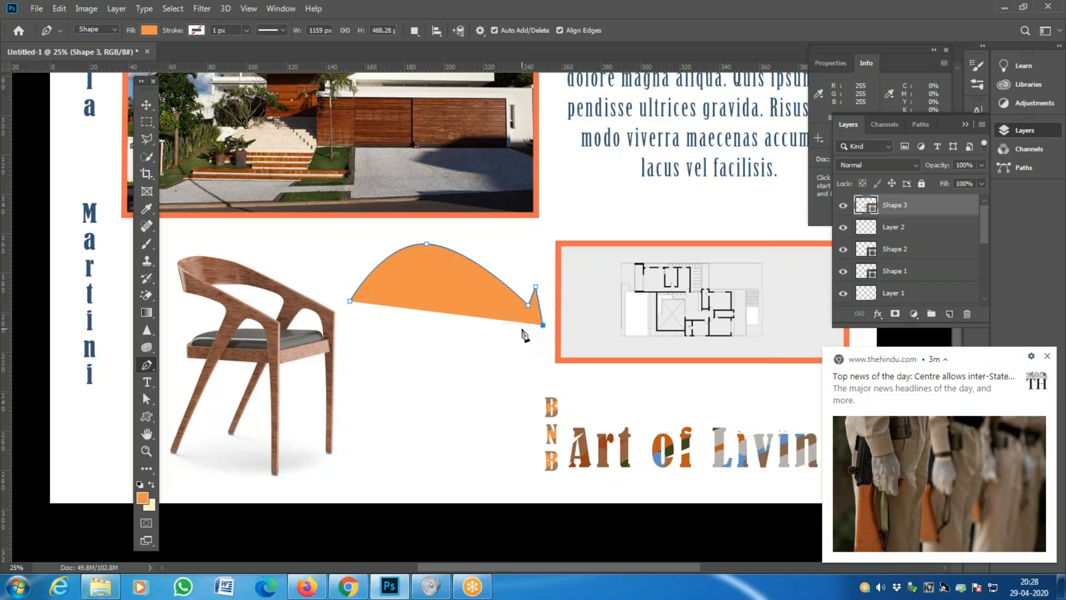
left_click(511, 332)
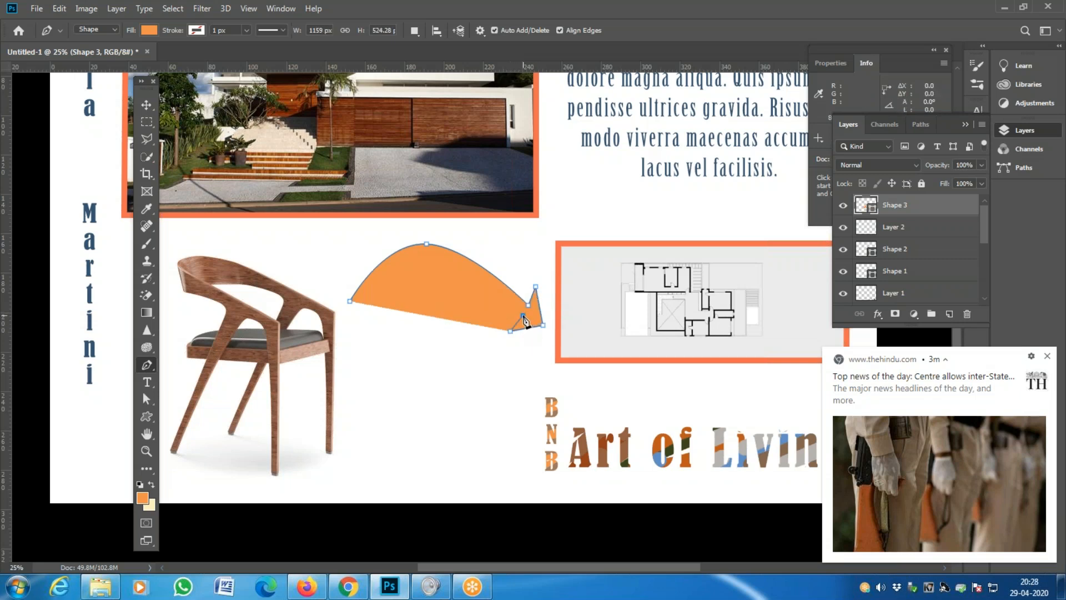
- Complete the arrow's curved underside and close the outline back at the tail
left_click(522, 315)
left_click_drag(436, 269, 417, 275)
left_click(384, 319)
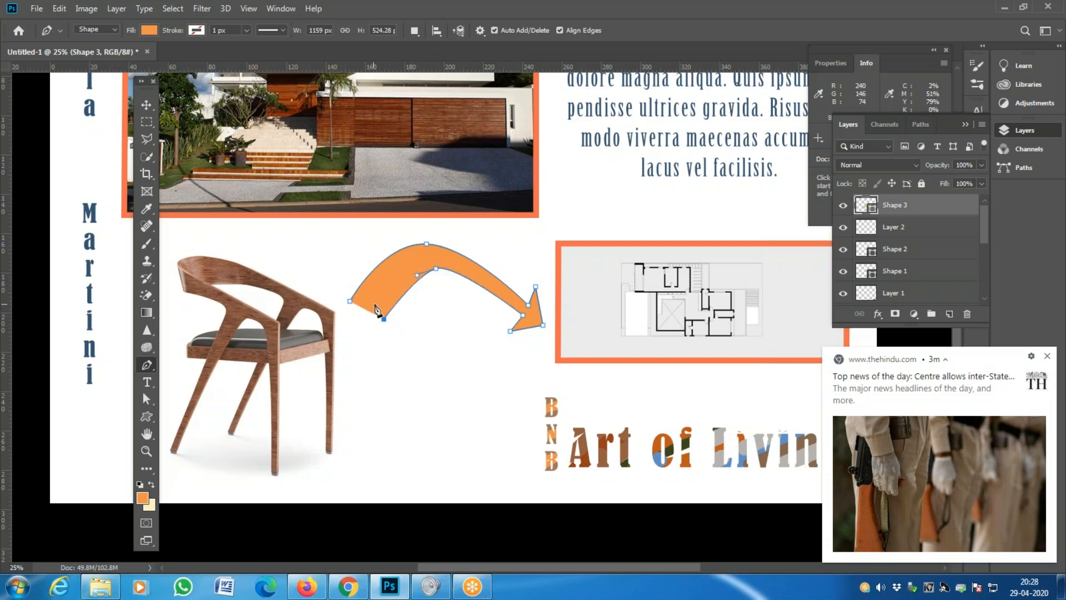
left_click(373, 301)
left_click(350, 301)
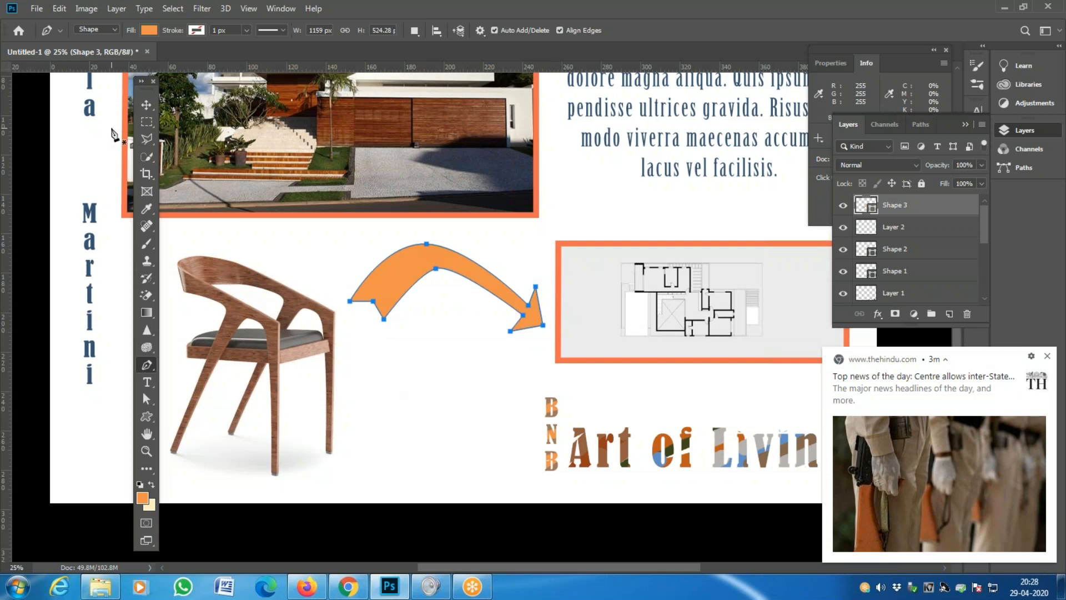
left_click(146, 105)
left_click(503, 370)
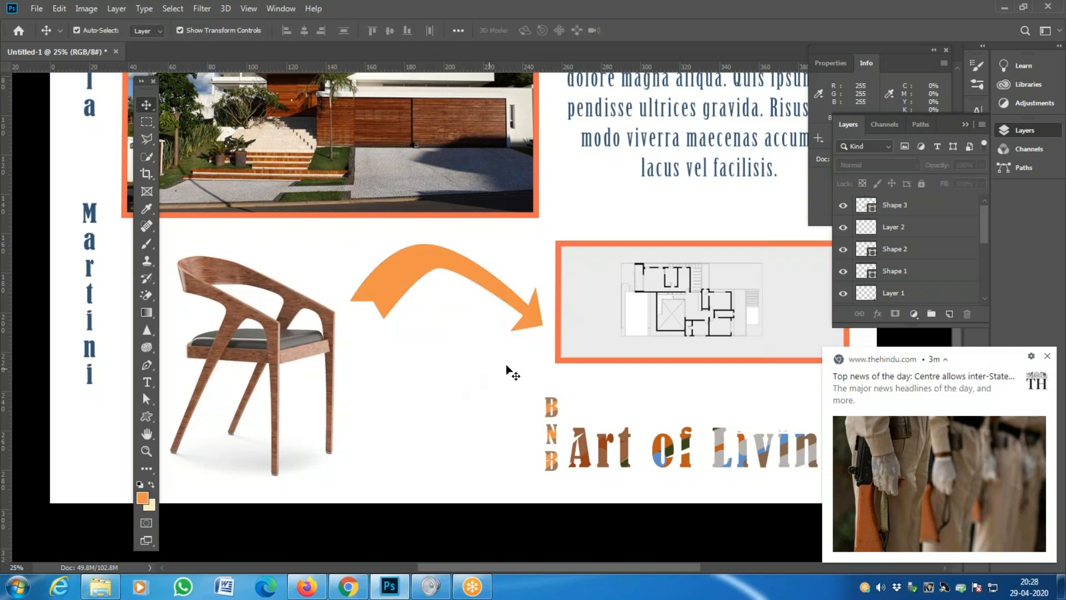
- Zoom in and use the Direct Selection Tool to pull the tail's bottom corner left
key("z")
left_click(495, 305)
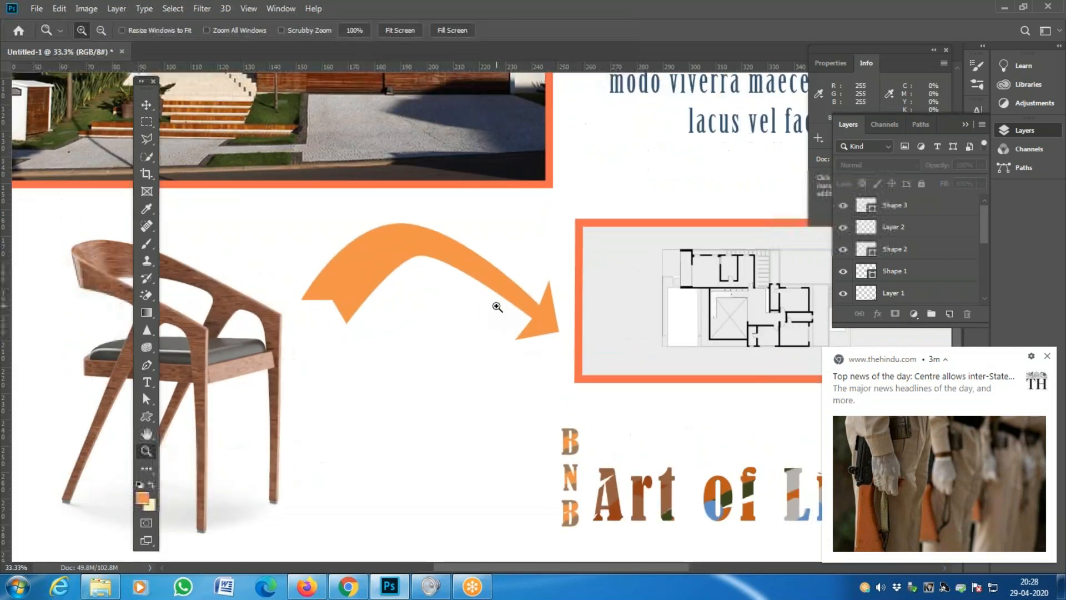
left_click(474, 267)
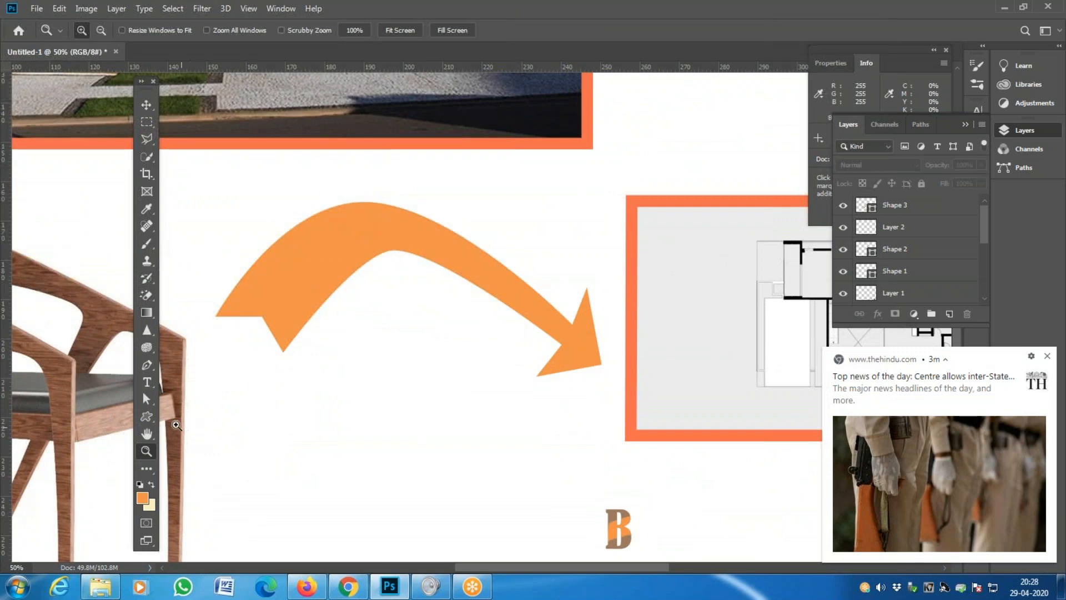
left_click(154, 404)
left_click(211, 400)
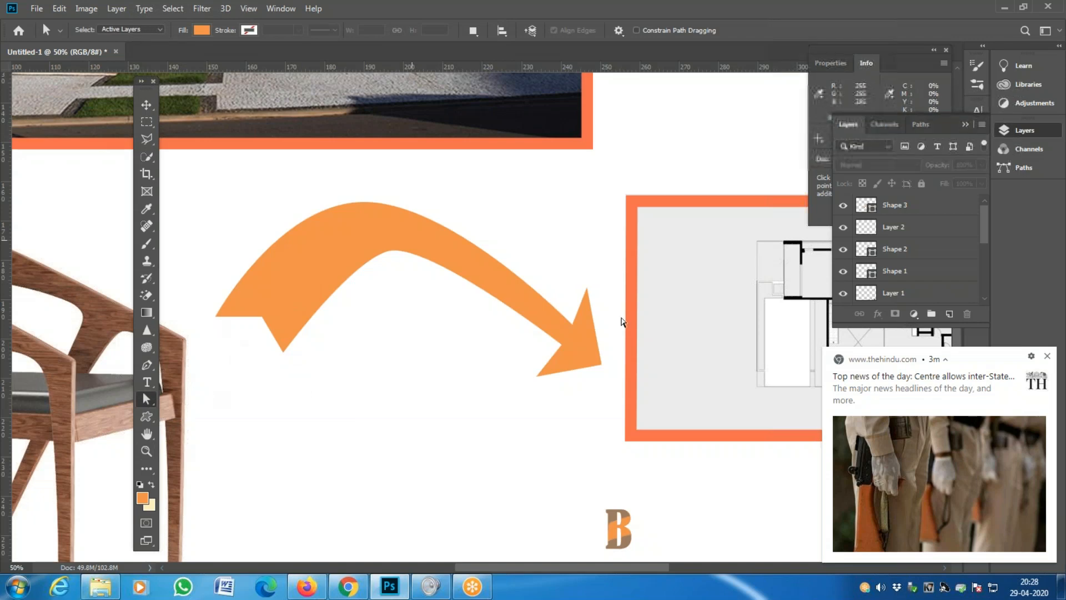
double_click(895, 205)
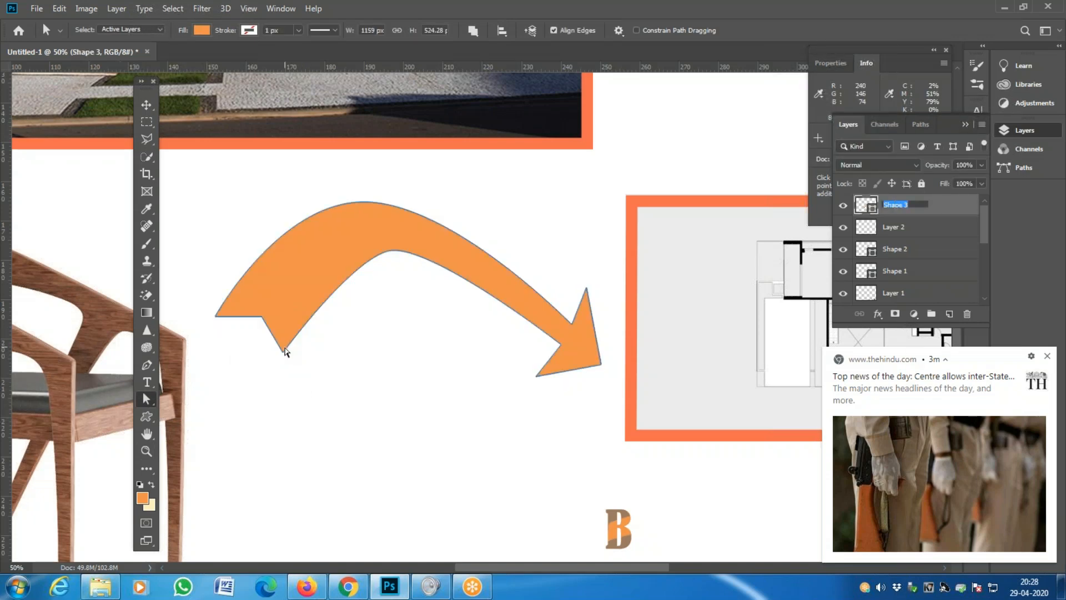
left_click(282, 353)
left_click_drag(282, 353, 258, 355)
left_click(215, 317, "shift")
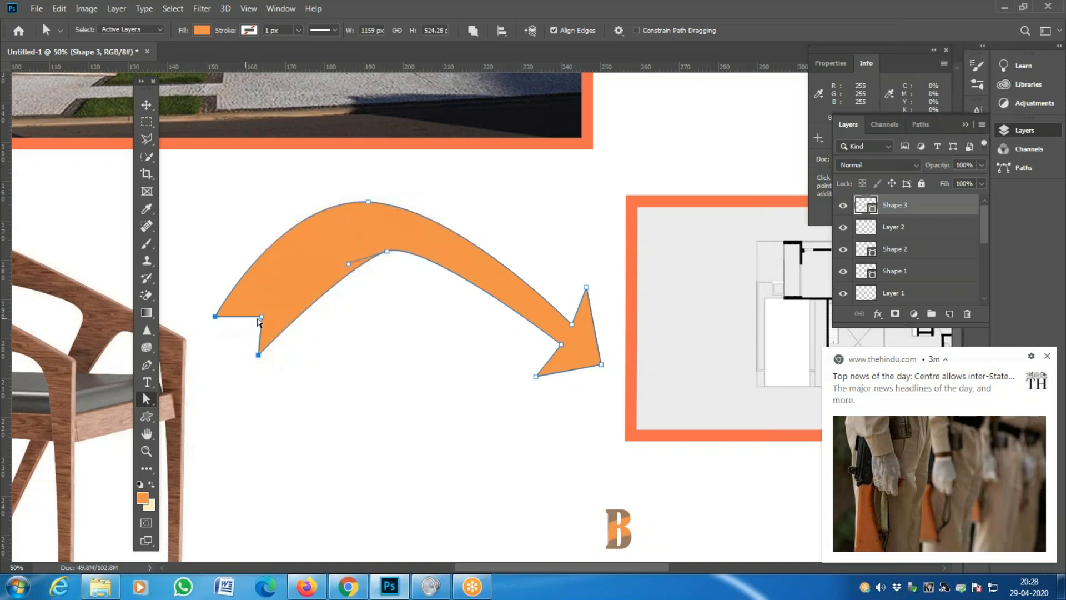
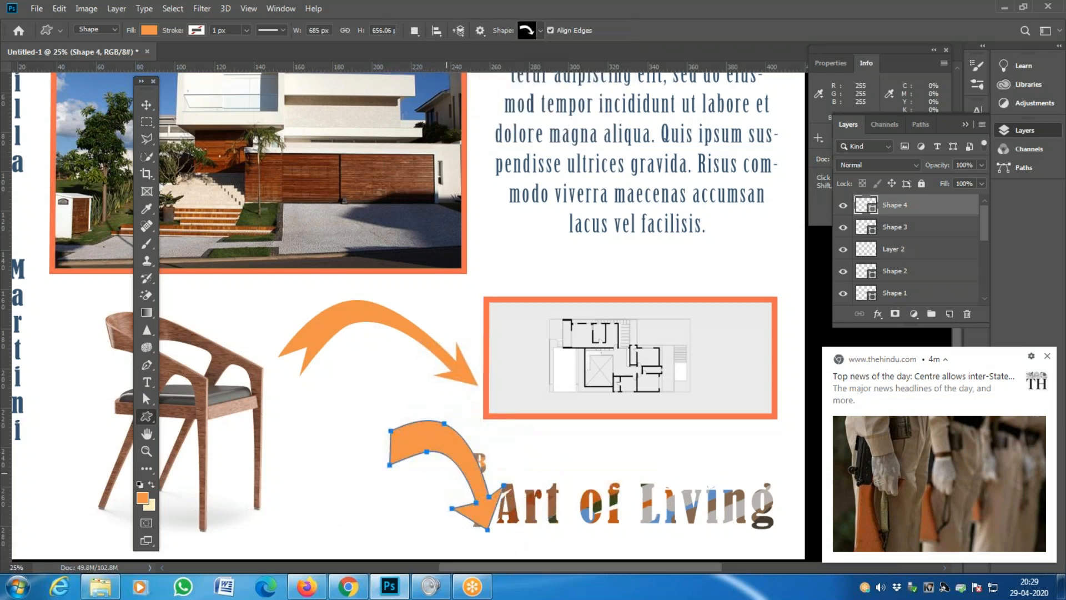
- With the Move tool, shift the small extra orange arrow (Shape 4) up-left, then delete it
key("v")
left_click_drag(453, 442, 391, 411)
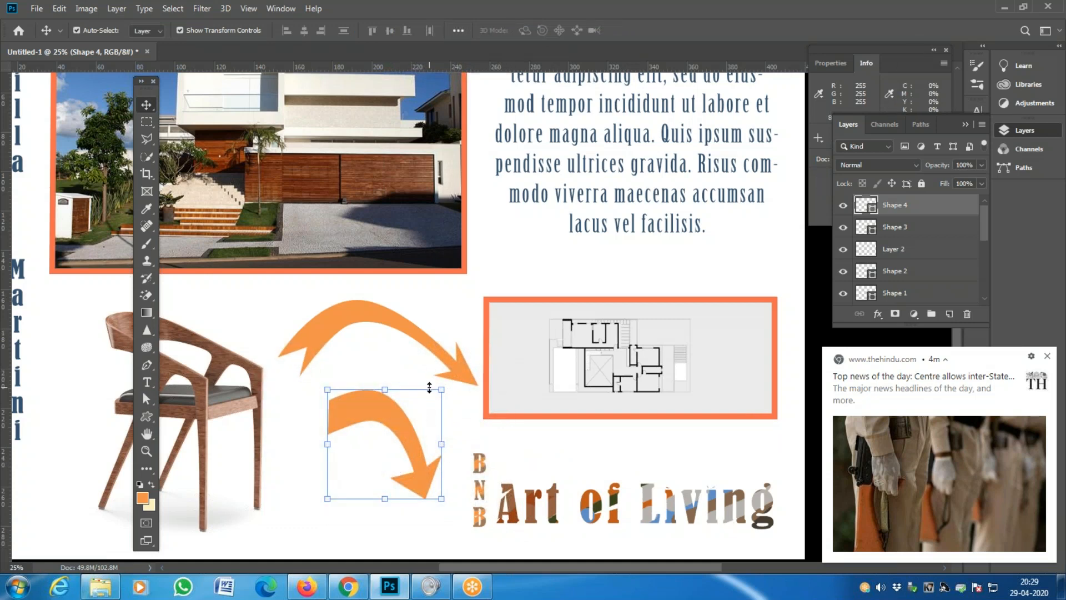
key("Delete")
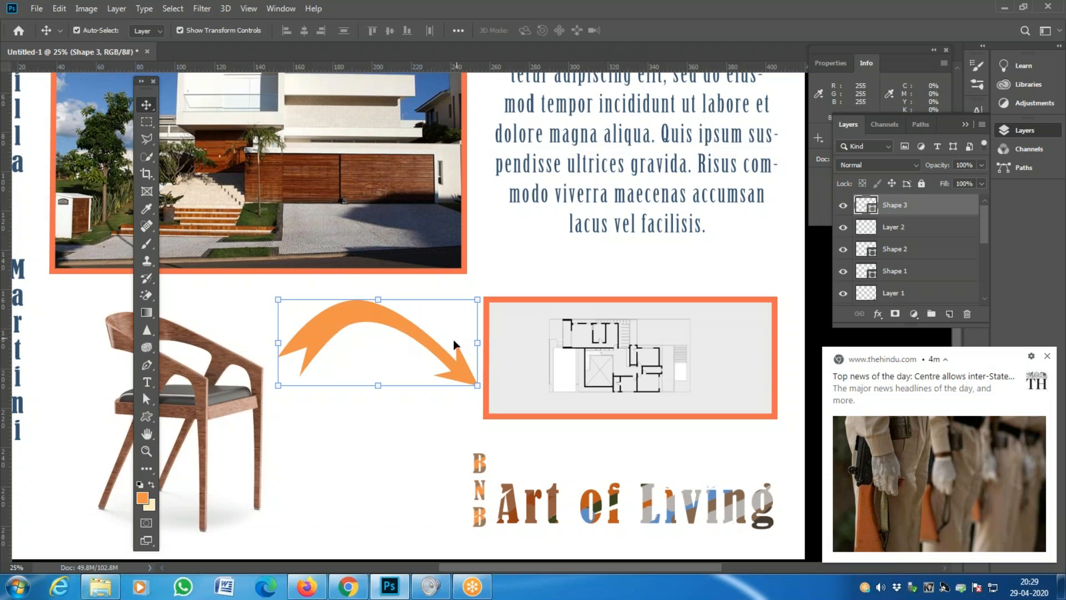
- Nudge the curved arrow slightly and select its whole path with the Path Selection Tool
mouse_move(400, 324)
left_mouse_down()
mouse_move(410, 358)
mouse_move(397, 328)
left_mouse_up()
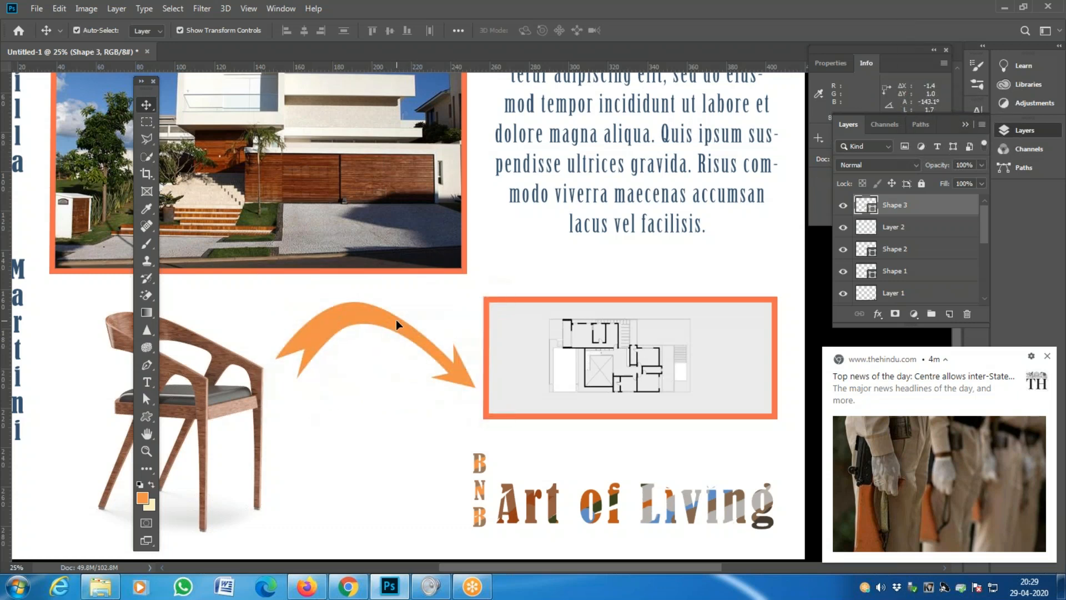
left_click(58, 8)
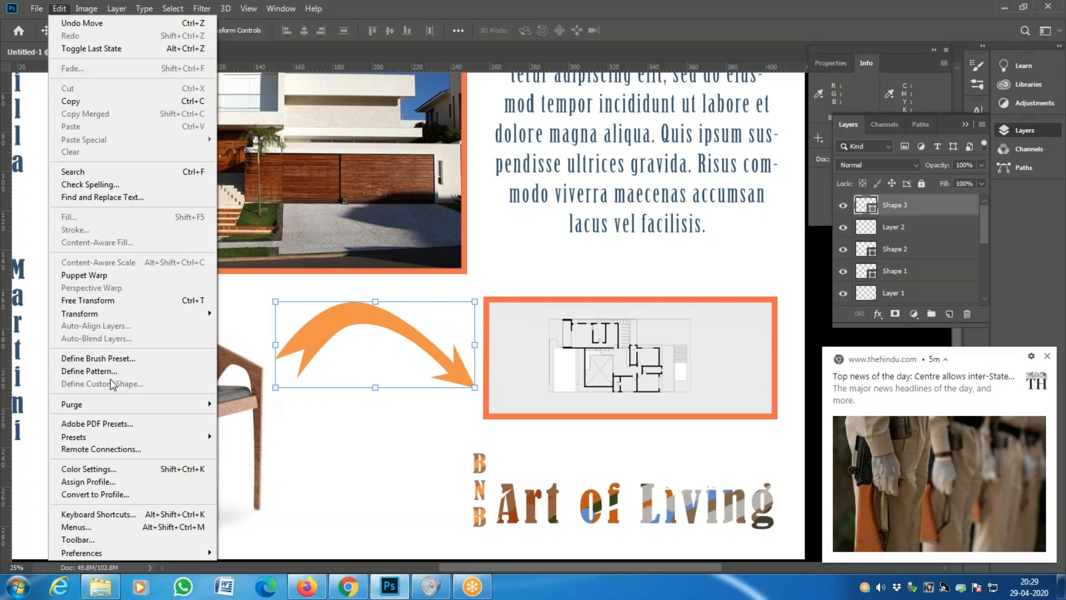
key("Escape")
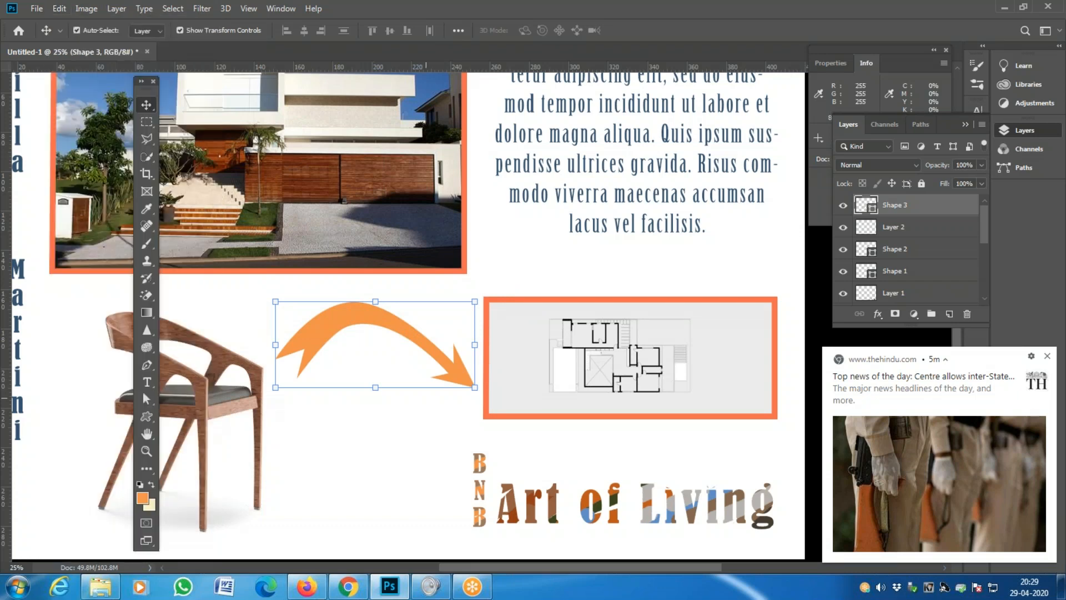
right_click(334, 320)
key("Escape")
left_click(146, 399)
left_click(369, 320)
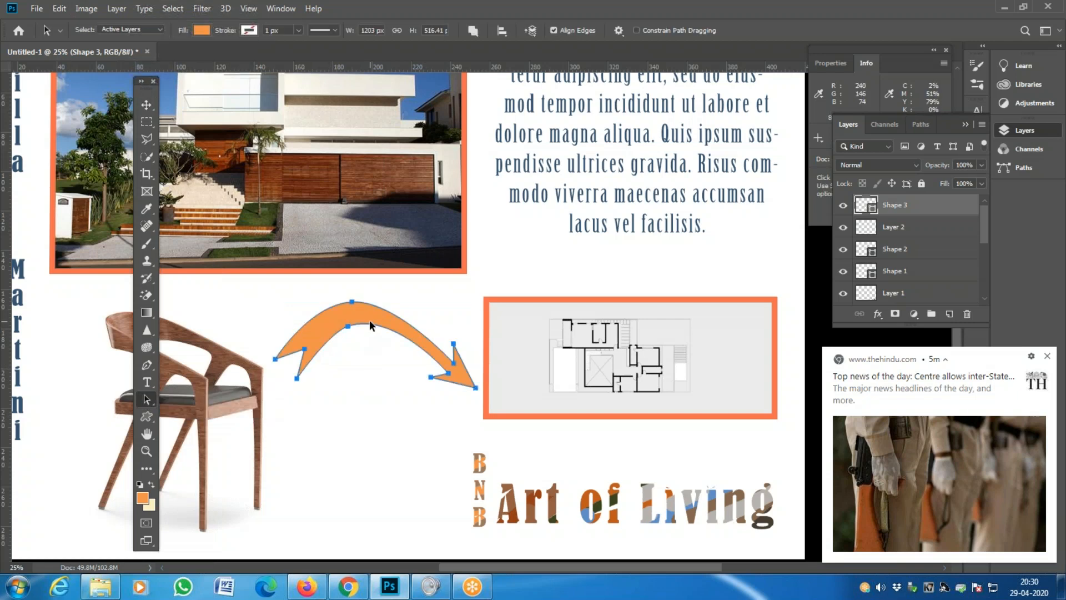
right_click(147, 398)
left_click(188, 401)
- Define the selected arrow as a custom shape named 'My Arrow'
left_click(60, 9)
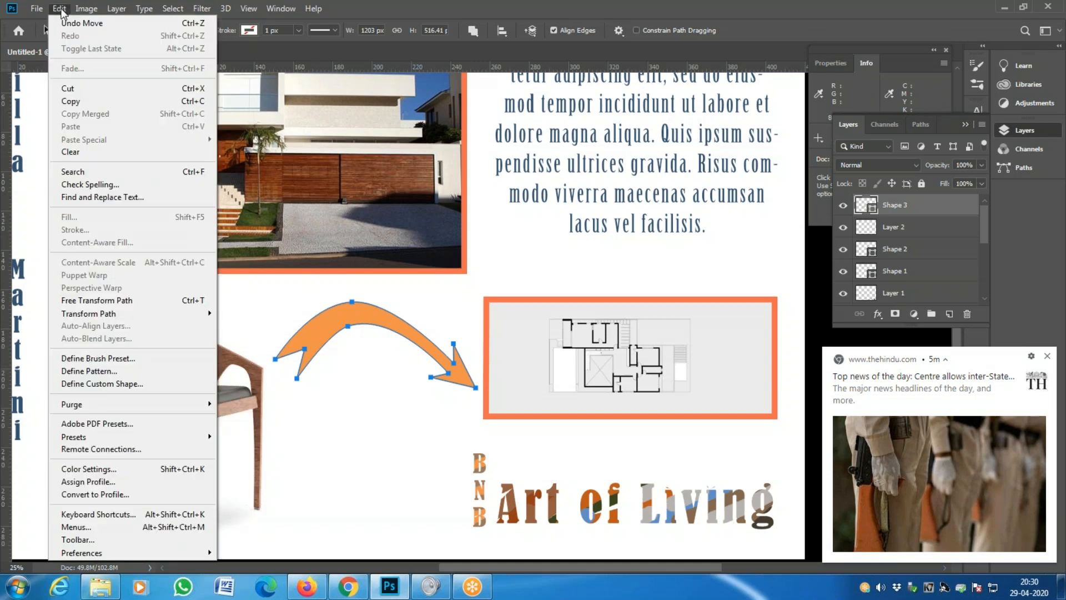
left_click(102, 385)
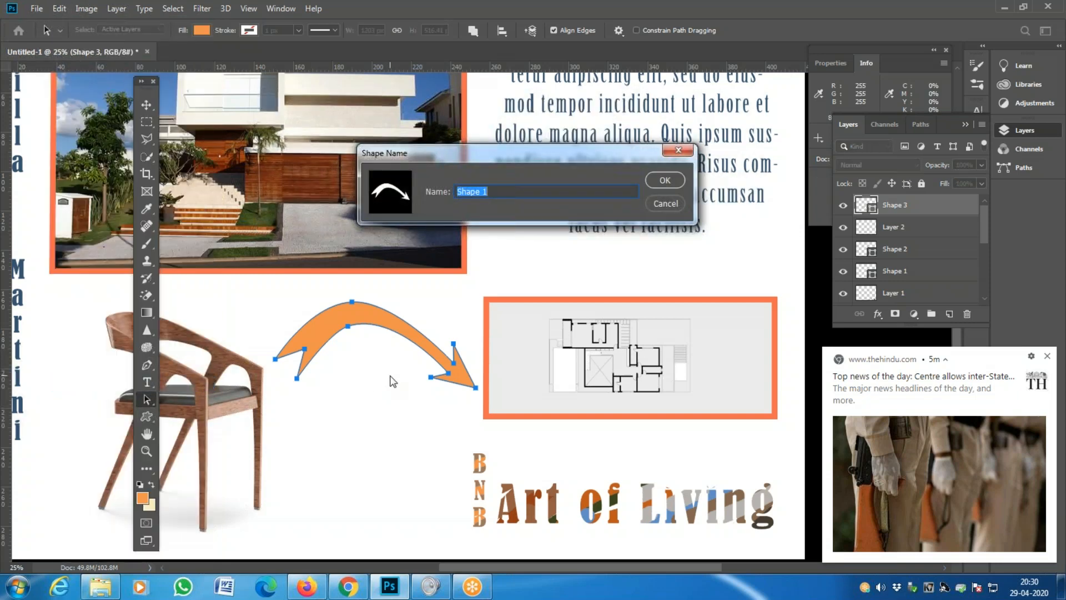
type("My Arrow")
key("Return")
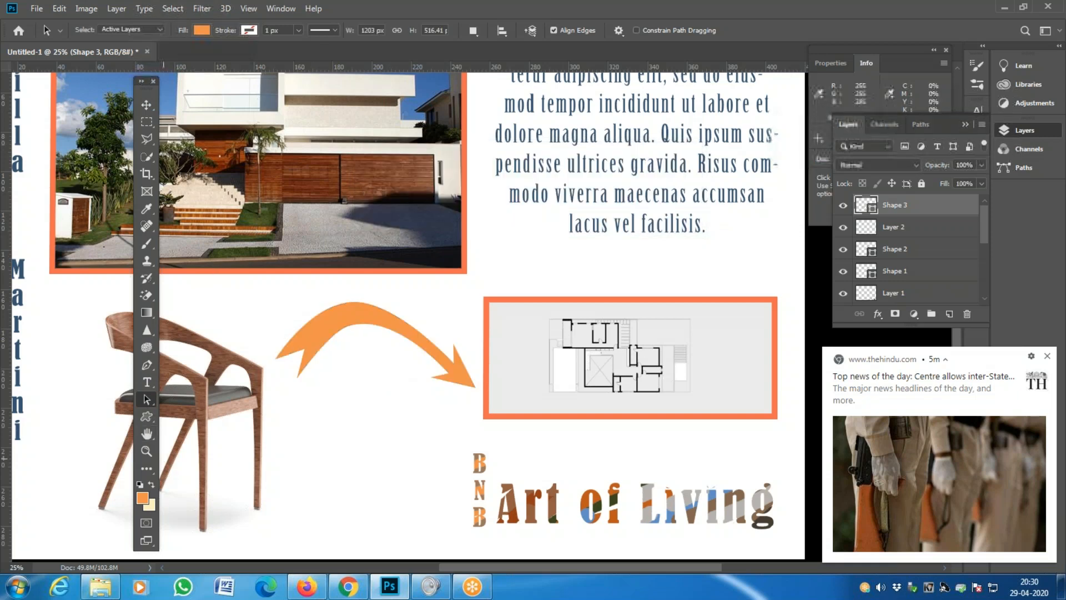
left_click(143, 418)
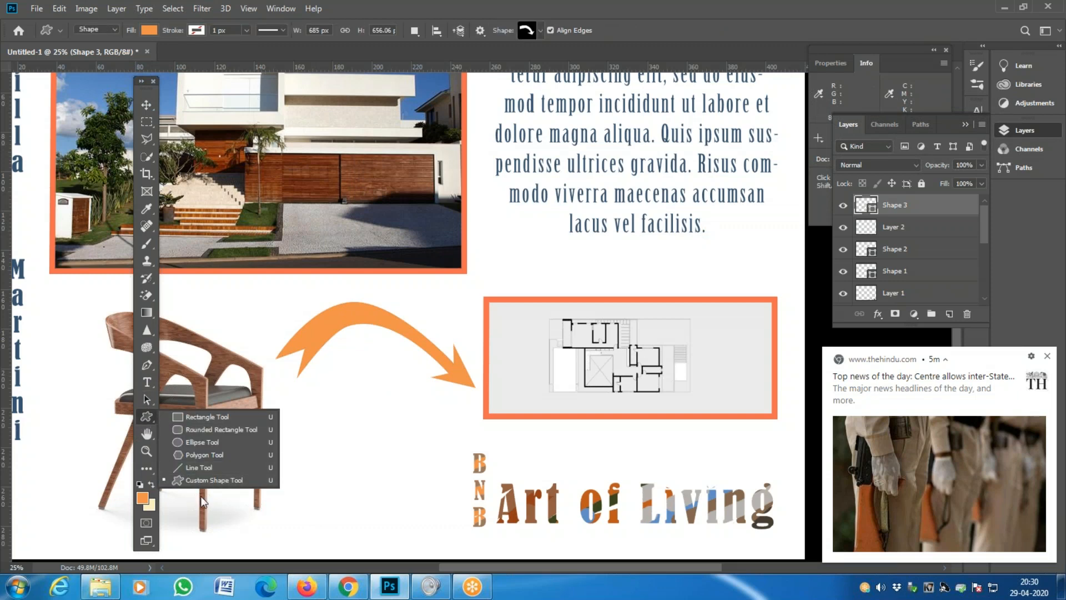
left_click(205, 481)
left_click(540, 31)
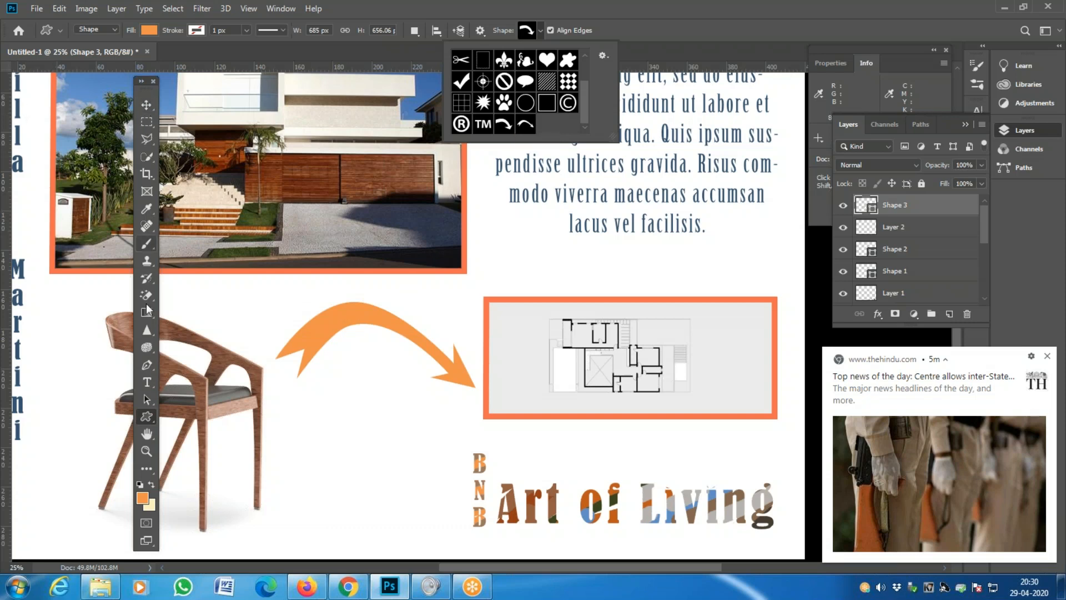
left_click(148, 395)
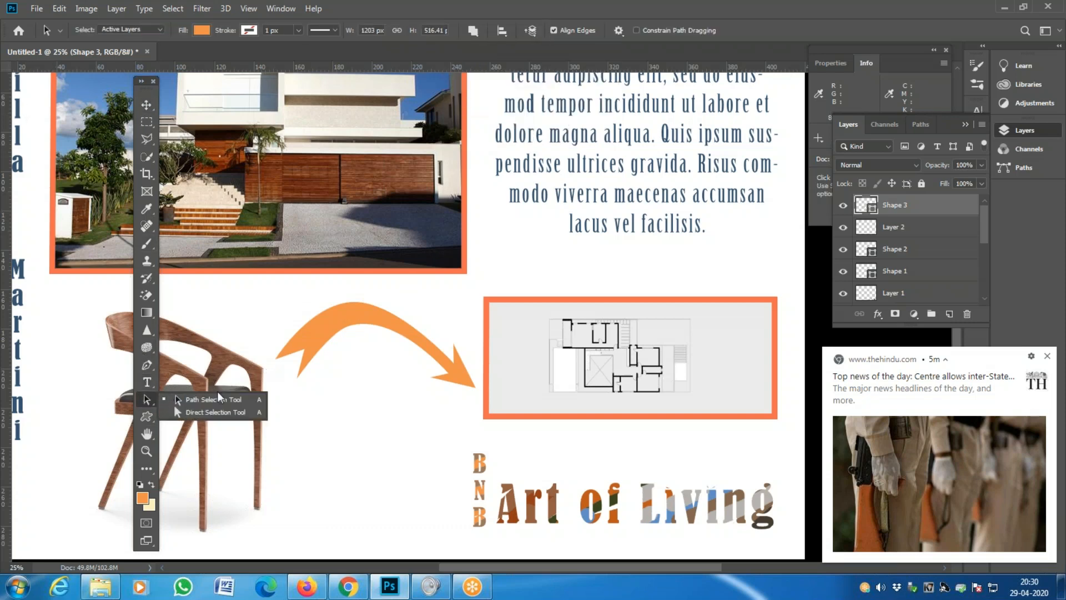
left_click(301, 345)
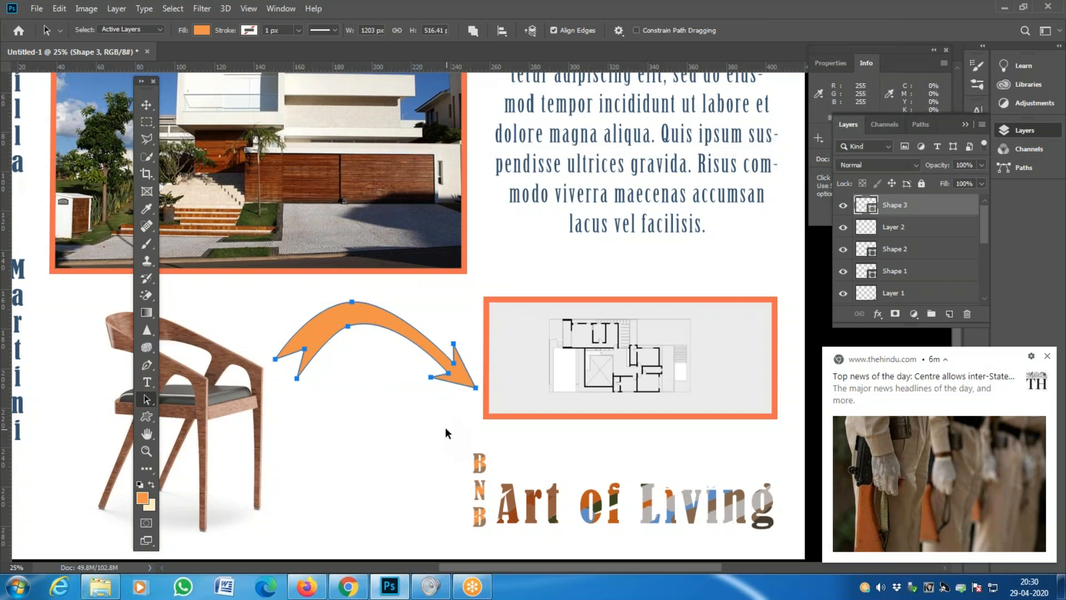
- Try enlarging and rotating the arrow with Free Transform, undoing each attempt
key("ctrl+t")
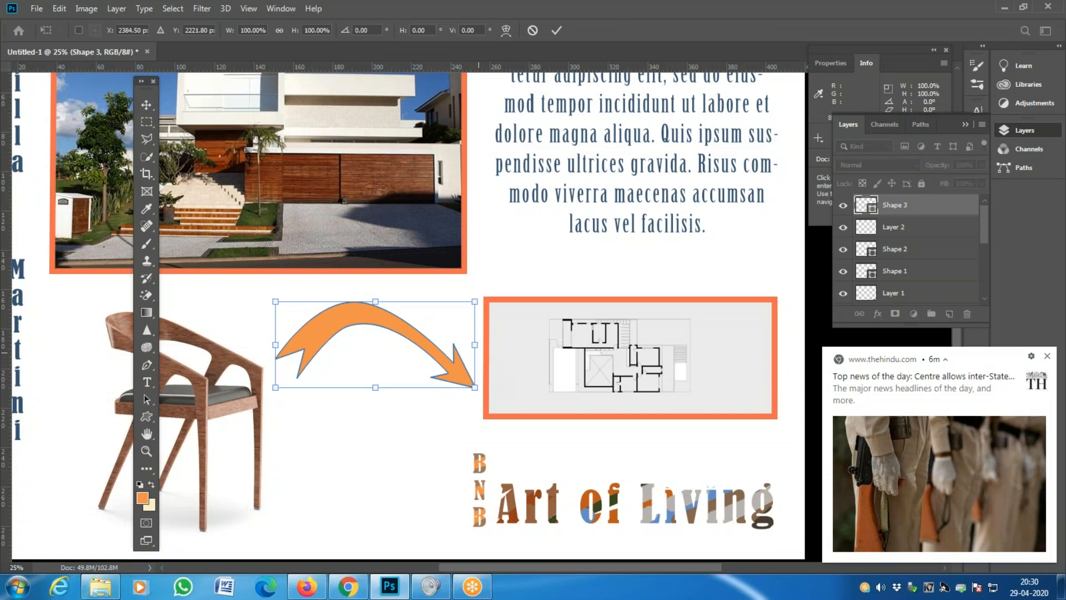
key("Escape")
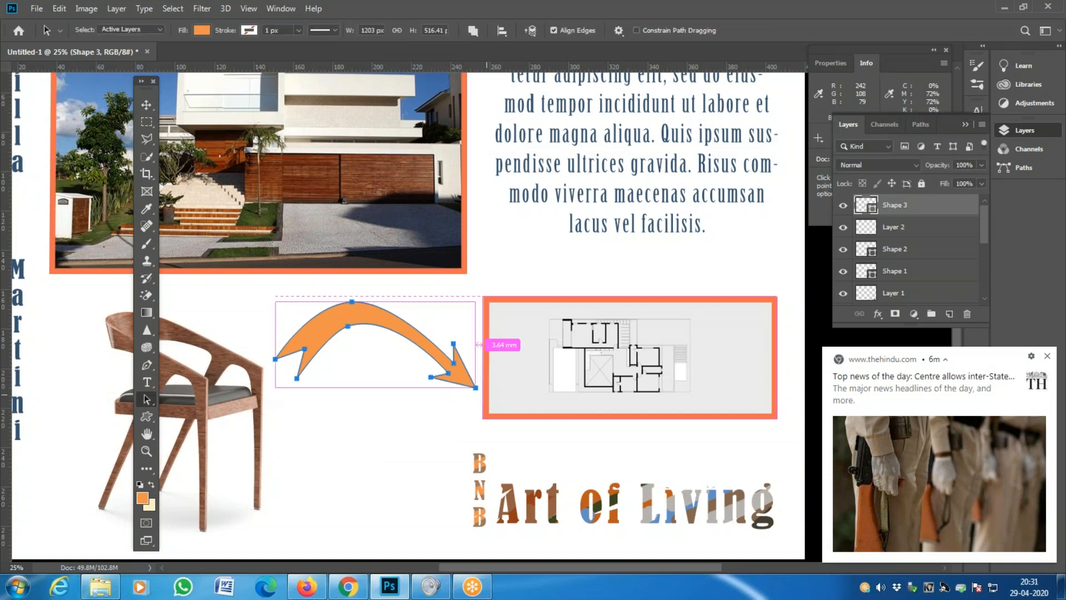
key("ctrl+t")
left_click_drag(475, 386, 639, 487)
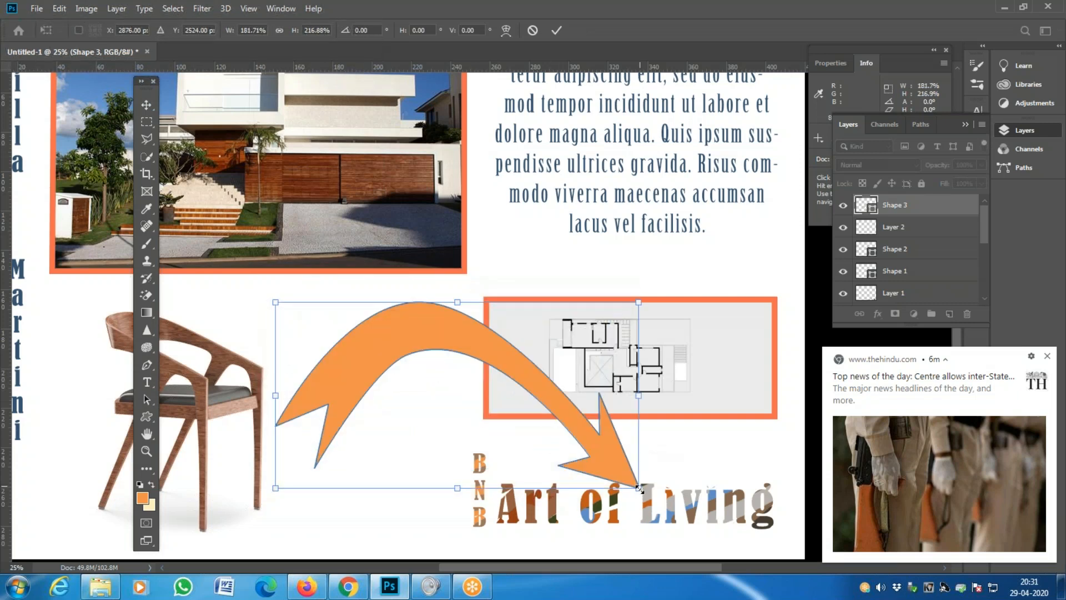
key("ctrl+z")
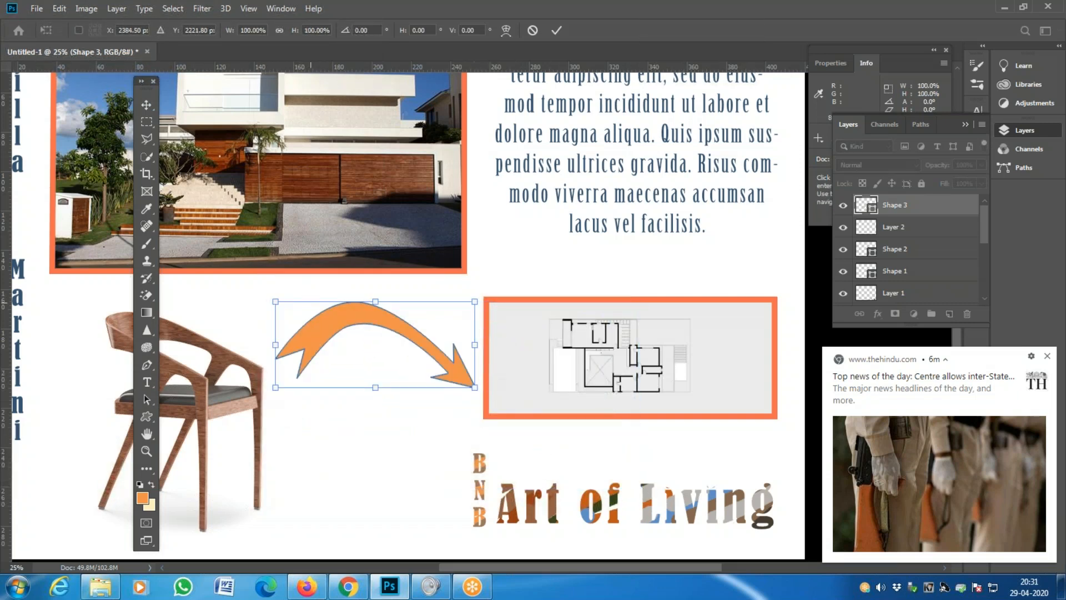
key("Escape")
key("ctrl+t")
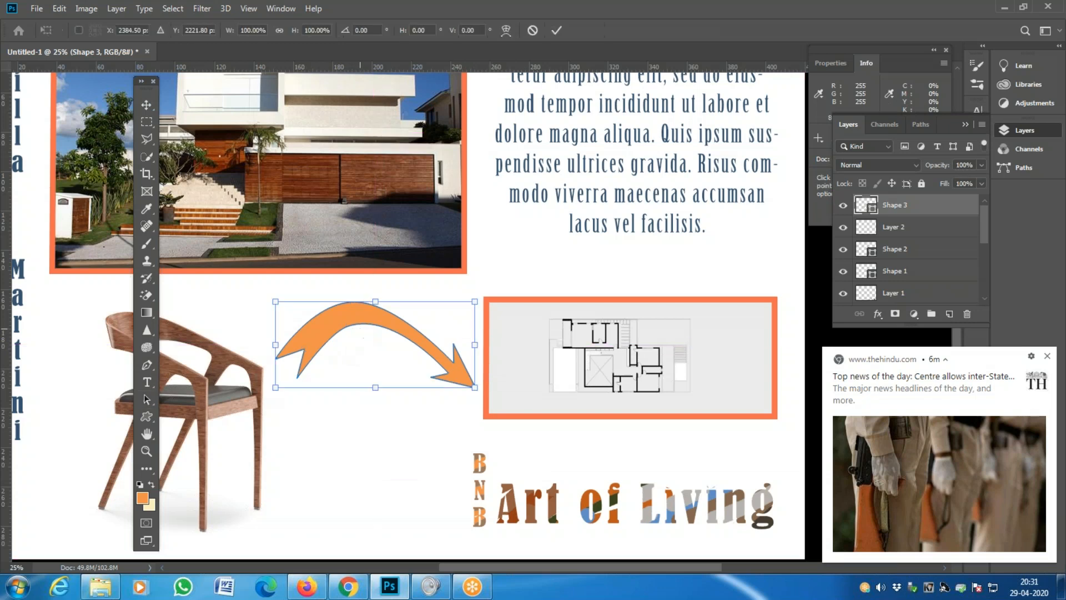
left_click_drag(491, 301, 280, 250)
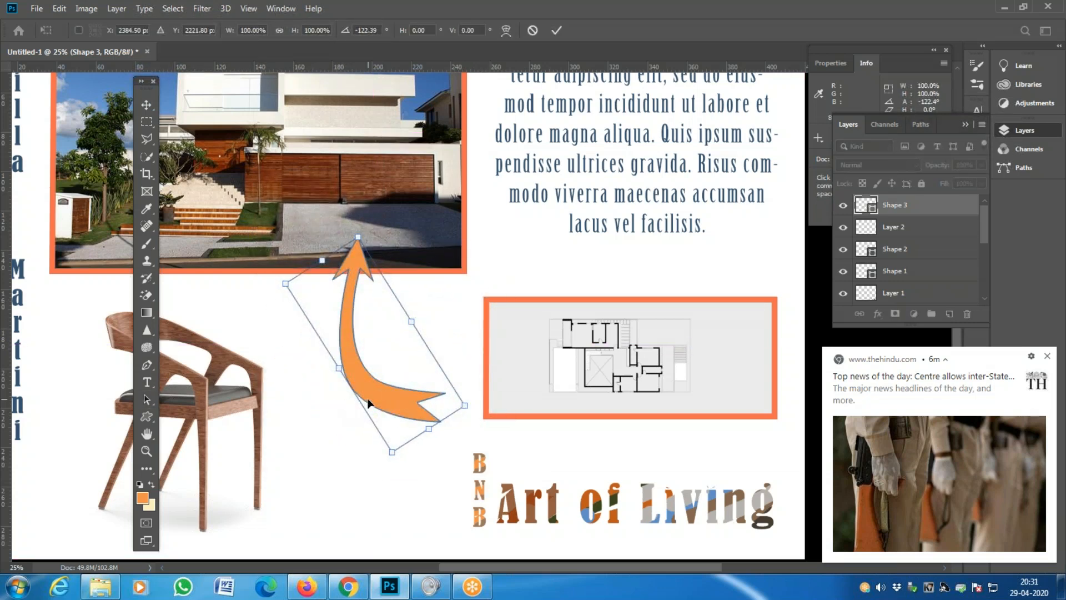
key("ctrl+z")
left_click_drag(263, 304, 245, 229)
key("ctrl+z")
key("Escape")
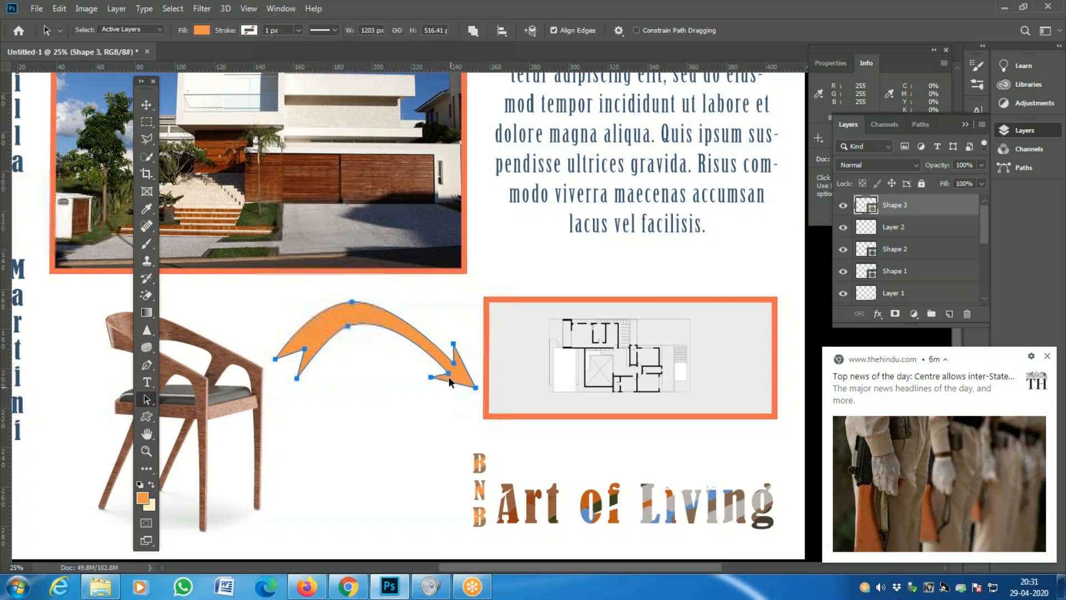
- Scale the arrow down to about 56% (roughly 672 × 288 px), apply it, and deselect
key("ctrl+t")
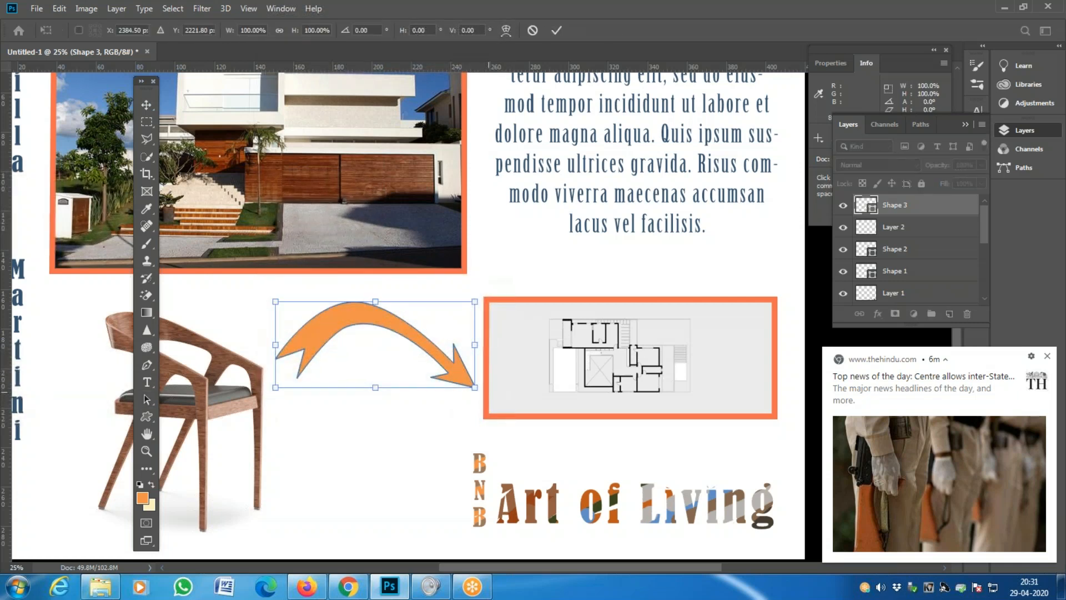
left_click_drag(369, 390, 421, 502)
key("ctrl+z")
left_click_drag(374, 391, 363, 334)
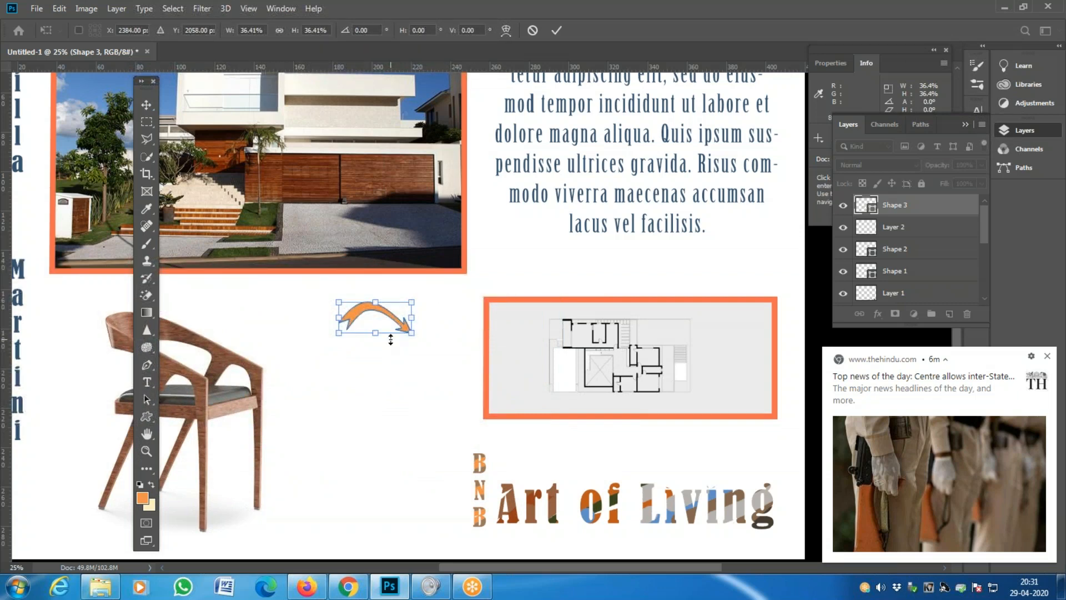
key("ctrl+z")
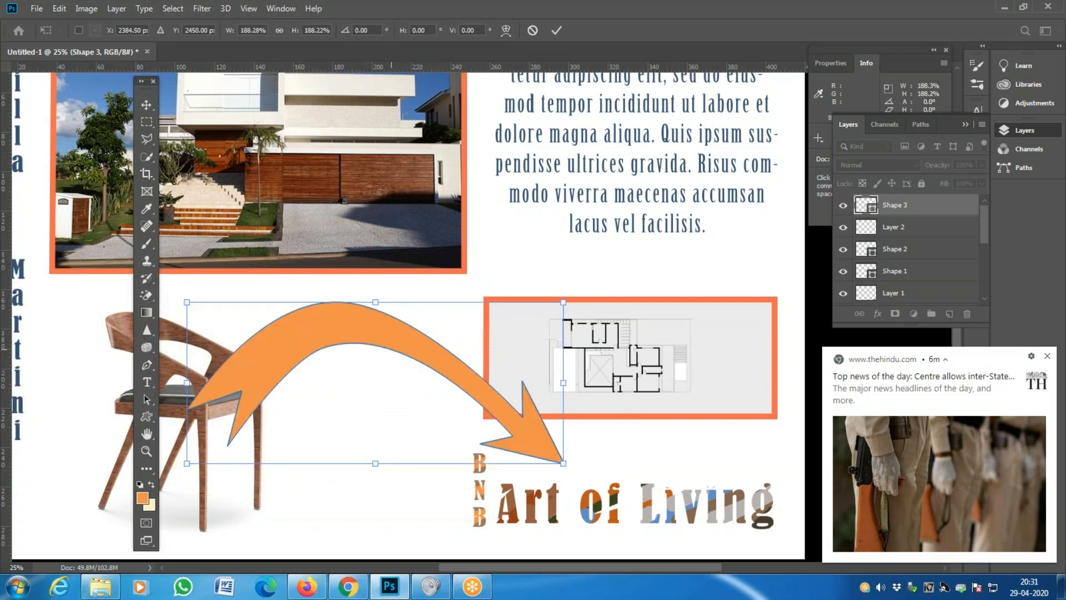
left_click_drag(376, 463, 381, 368)
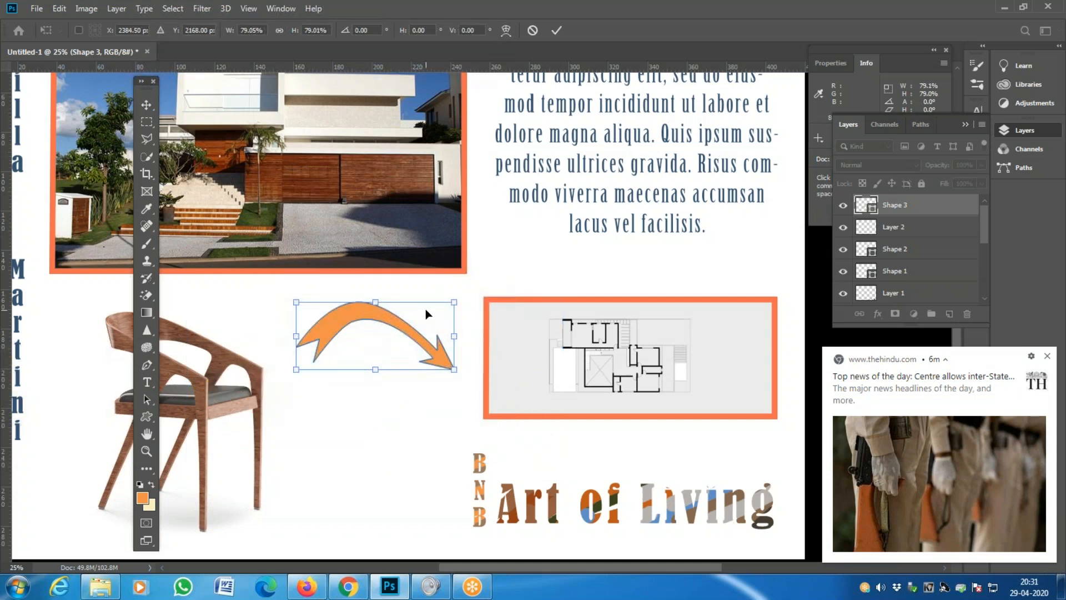
key("Escape")
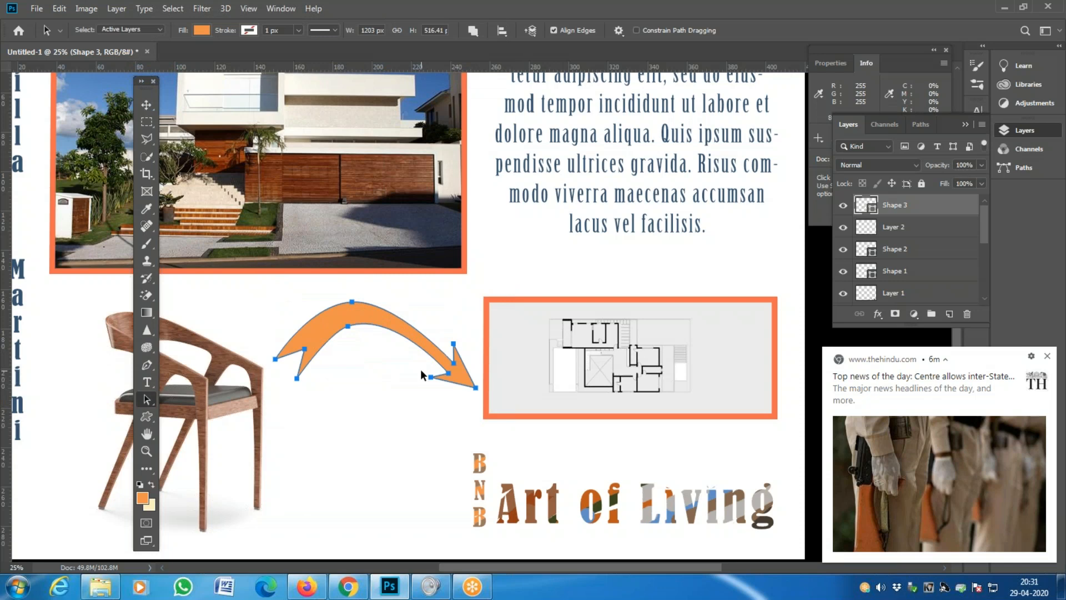
key("ctrl+t")
left_click_drag(374, 385, 375, 349)
key("a")
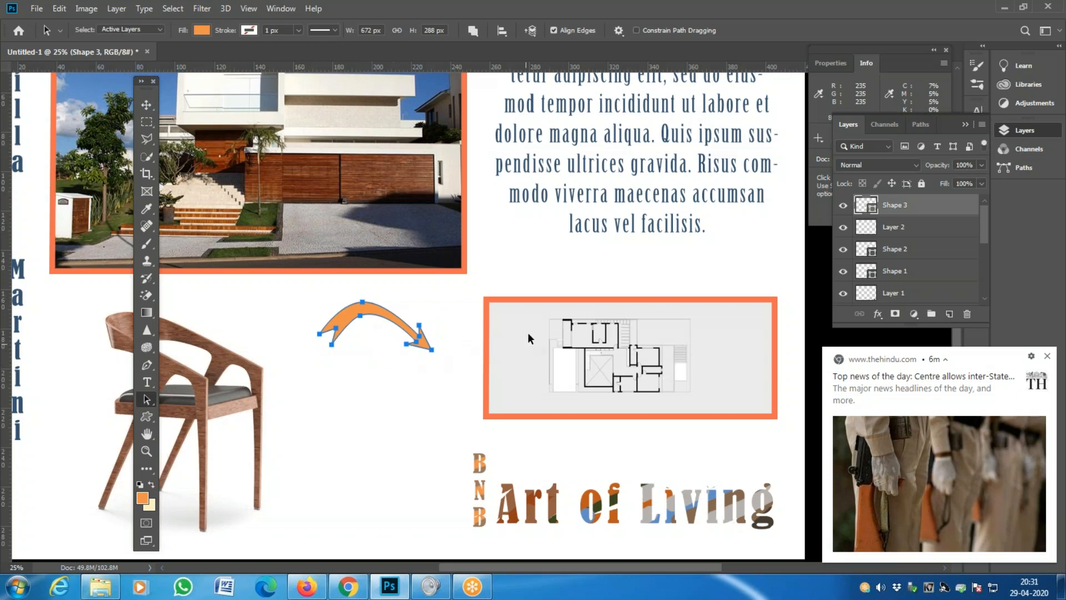
left_click(449, 341)
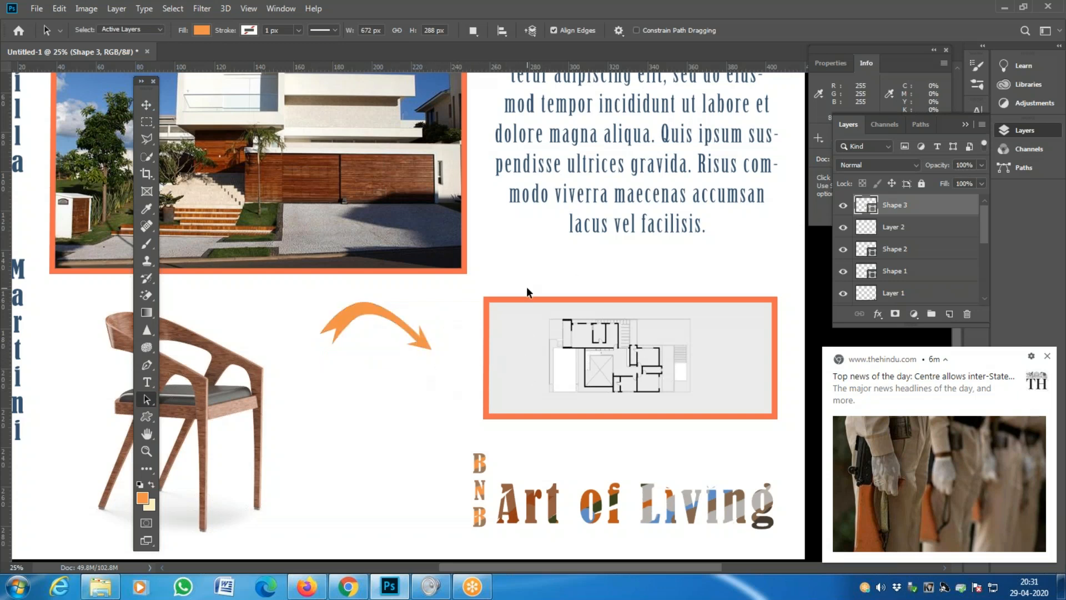
- Draw a closed curved arrow from the first arrow's tip with its head pointing up
left_click(148, 365)
left_click(180, 364)
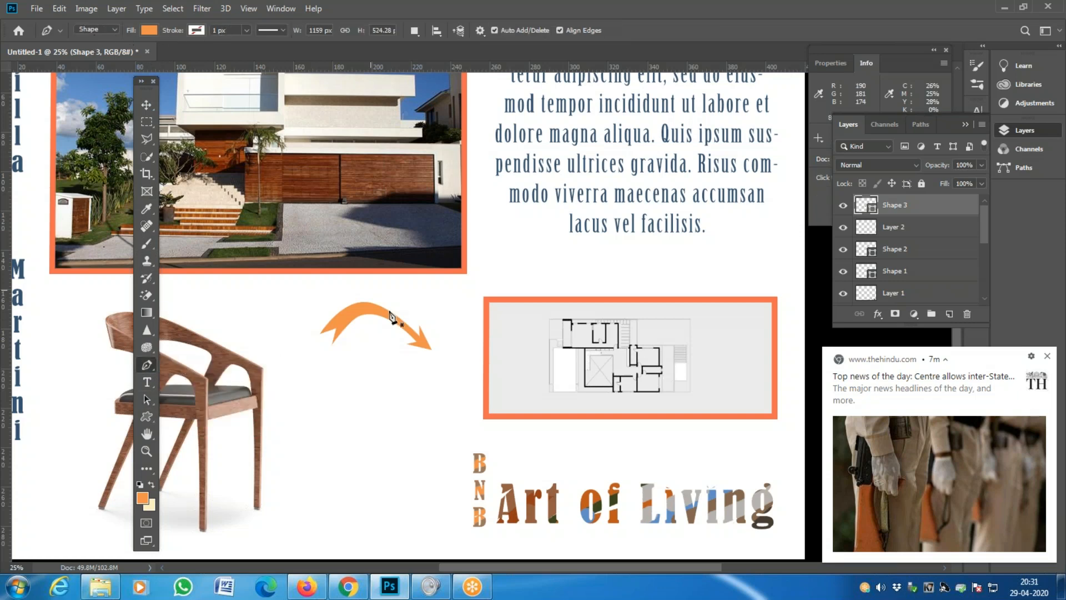
left_click(435, 361)
left_click(449, 360)
left_click(444, 347)
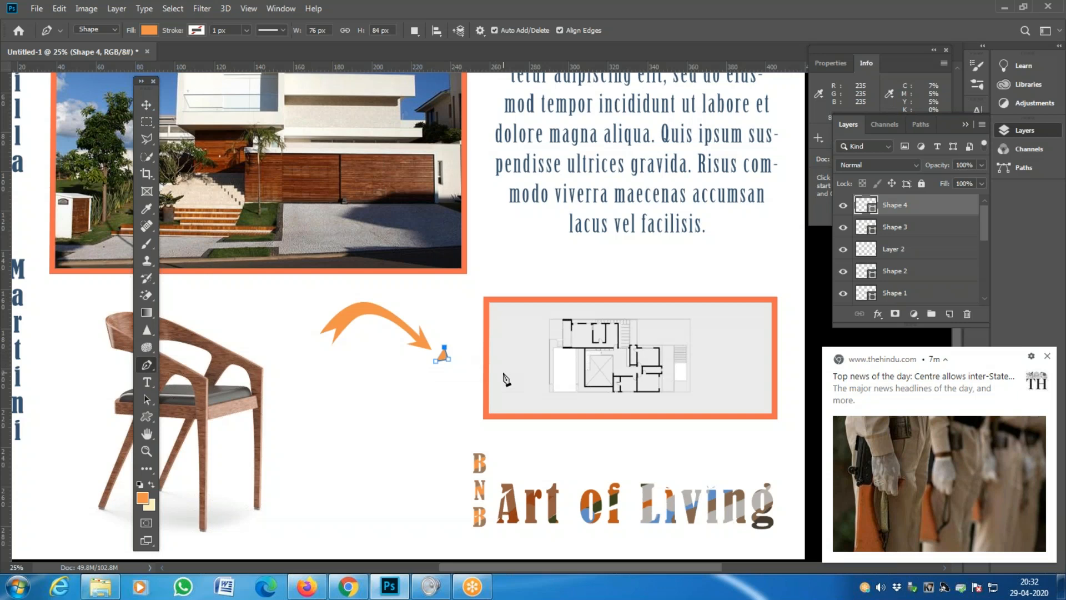
left_click_drag(490, 374, 518, 361)
left_click(510, 348)
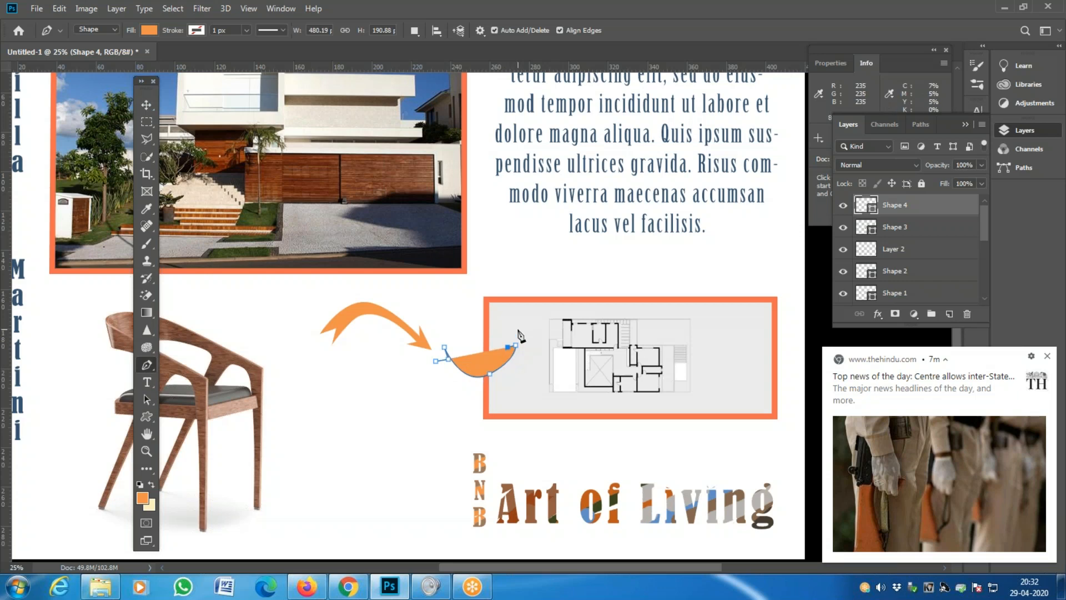
left_click(517, 329)
left_click(530, 346)
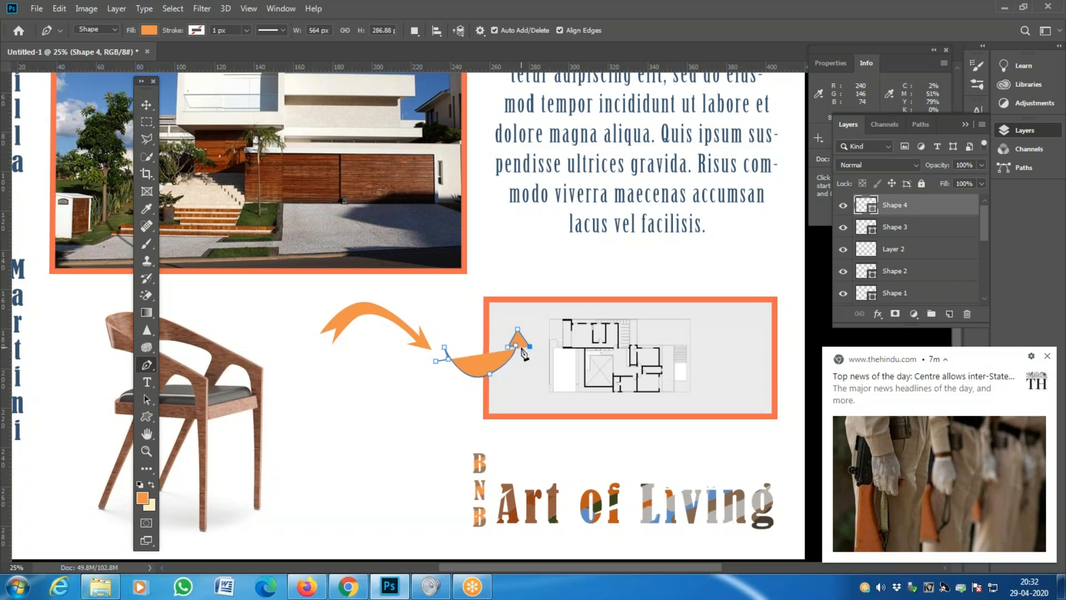
left_click_drag(493, 386, 484, 388)
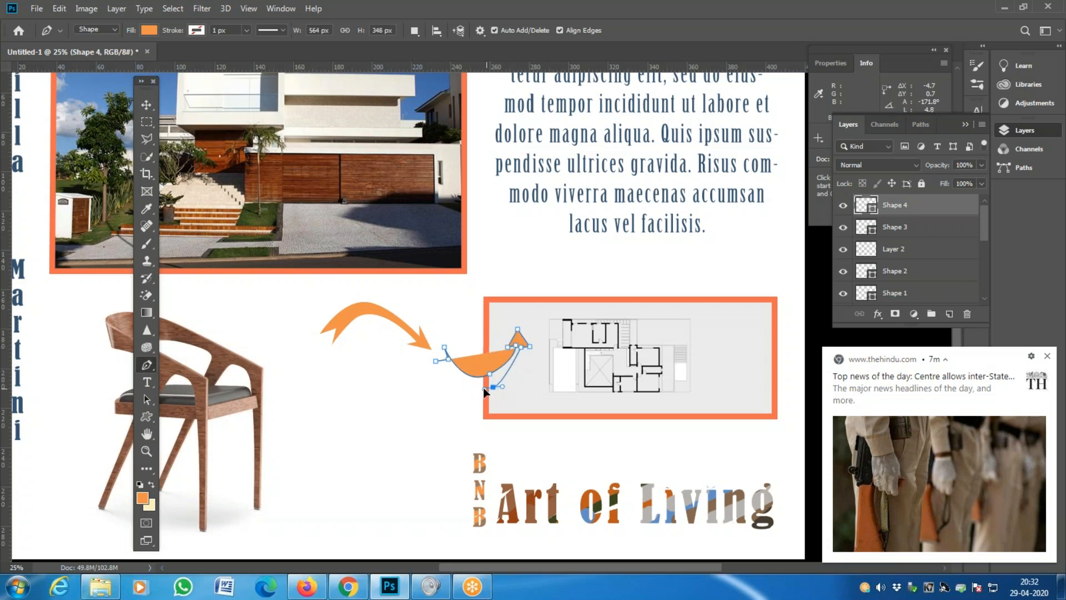
left_click(436, 361)
- Zoom in on the new arrow and nudge it slightly down and left
key("z")
left_click(528, 381)
left_click(527, 382)
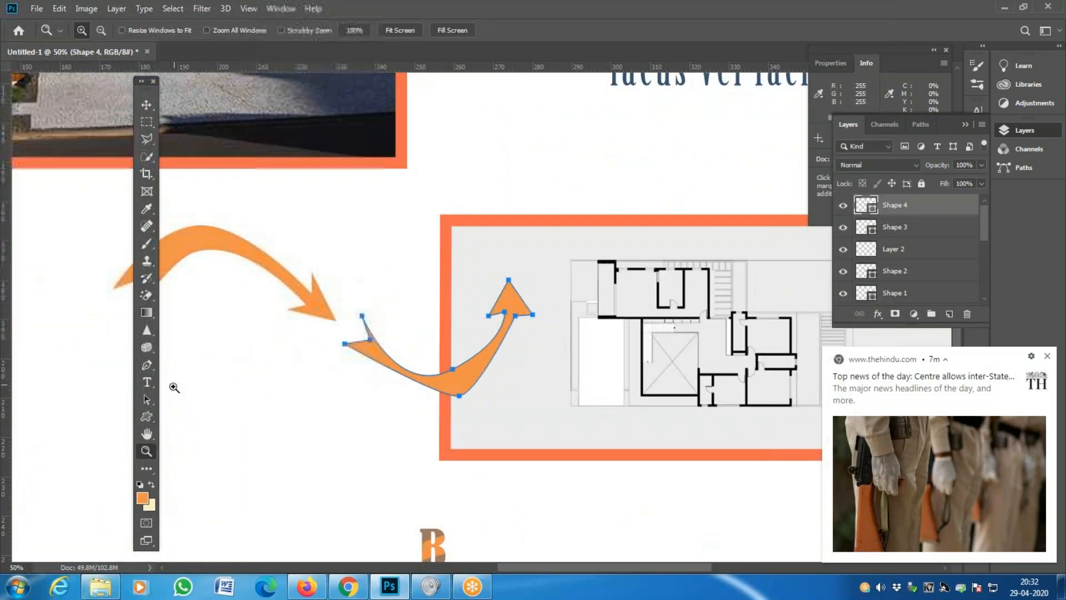
left_click(146, 399)
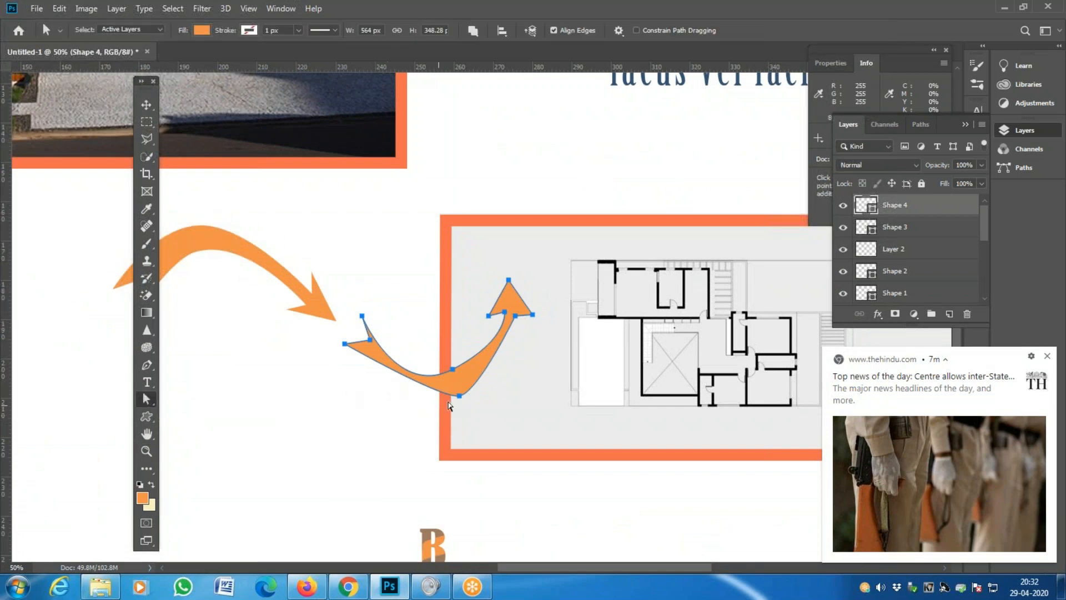
left_click_drag(462, 401, 496, 387)
- Smooth the arrow's bottom curve, lower the tail notch and raise the tip
mouse_move(420, 406)
left_mouse_down()
mouse_move(396, 405)
mouse_move(406, 404)
left_mouse_up()
left_click_drag(451, 371, 455, 381)
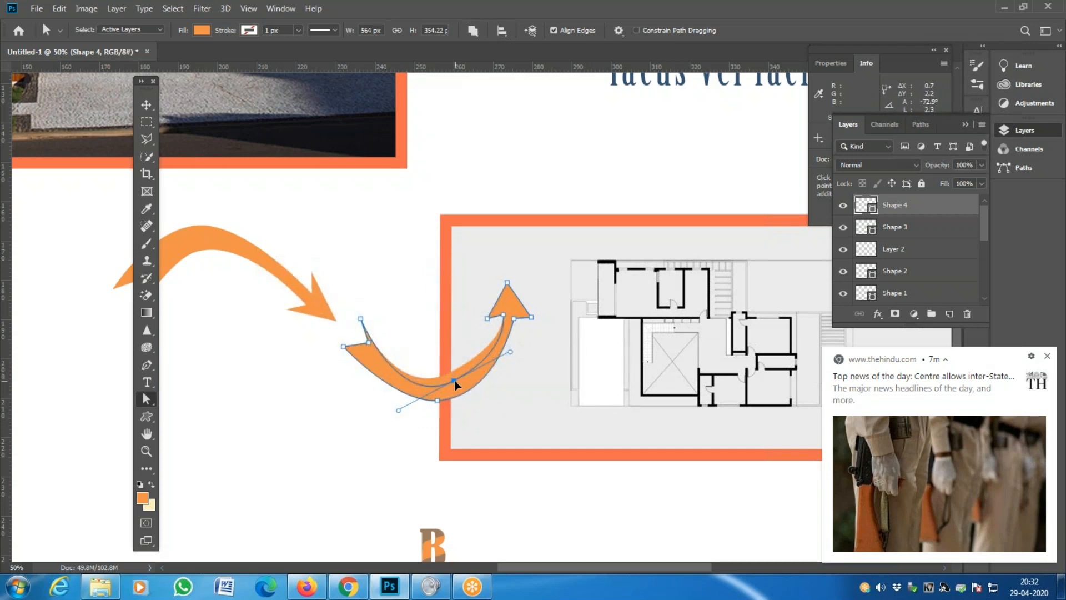
left_click_drag(398, 411, 414, 399)
left_click_drag(369, 343, 369, 349)
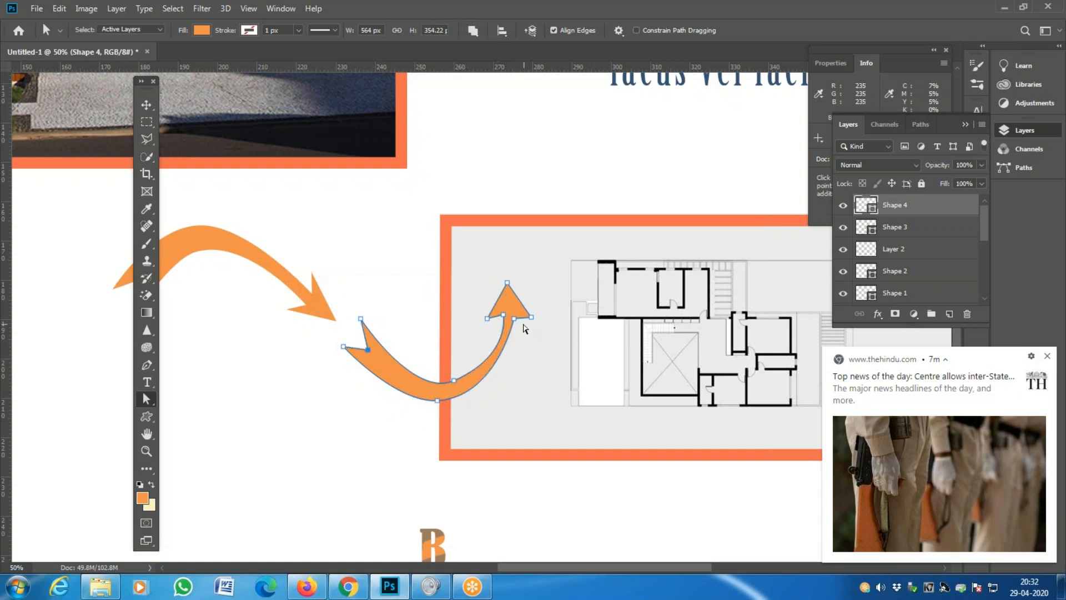
left_click_drag(514, 318, 514, 282)
left_click(516, 313, "shift")
left_click(513, 352)
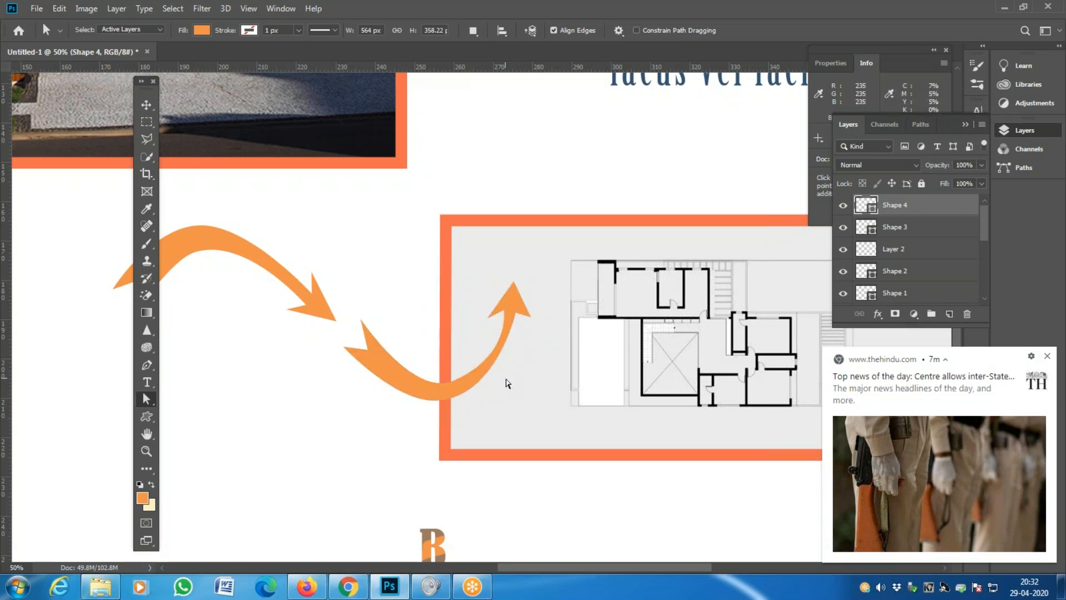
- Widen the bottom curve and push the arrowhead point up and right, then deselect
left_click(500, 352)
left_click_drag(498, 398, 506, 400)
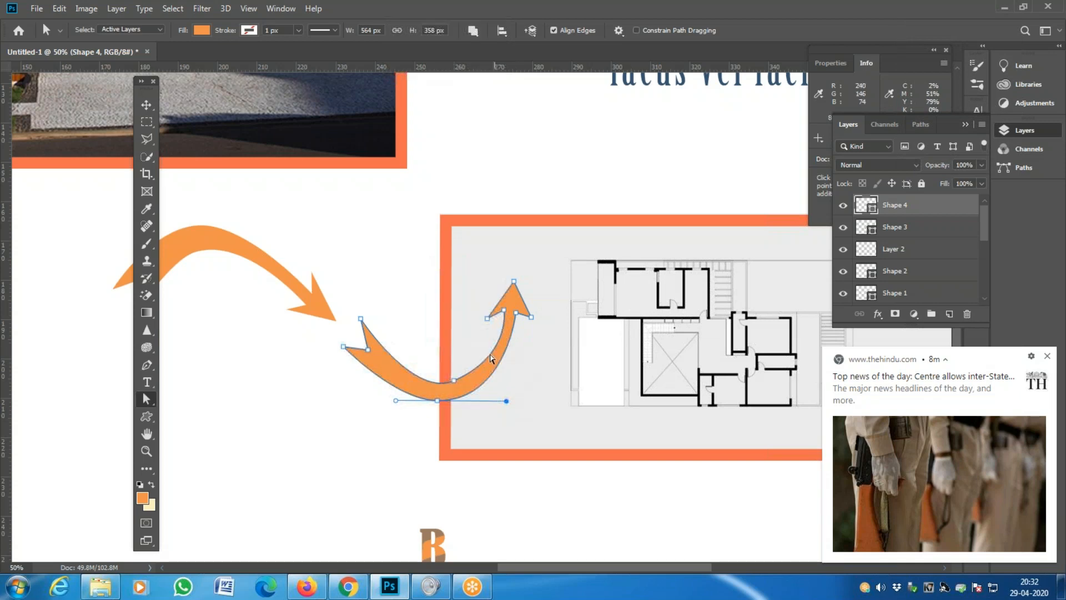
left_click(506, 311)
mouse_move(508, 313)
left_mouse_down()
mouse_move(521, 267)
mouse_move(505, 306)
mouse_move(517, 304)
left_mouse_up()
left_click(511, 372)
left_click(512, 311)
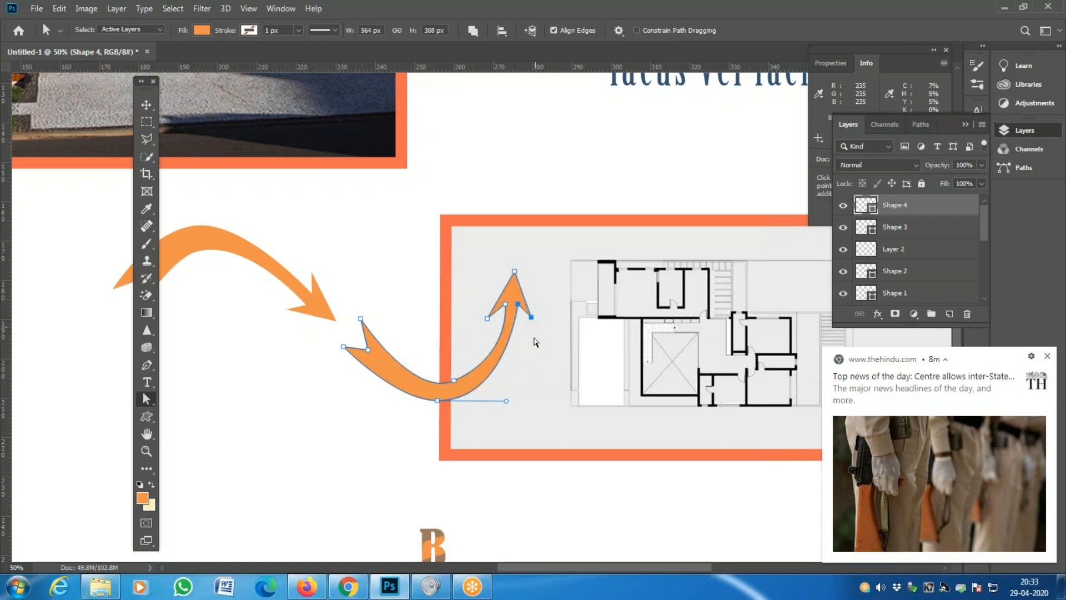
left_click(527, 347)
- Zoom out to the whole layout and select the new arrow's path with the Path Selection Tool
key("z")
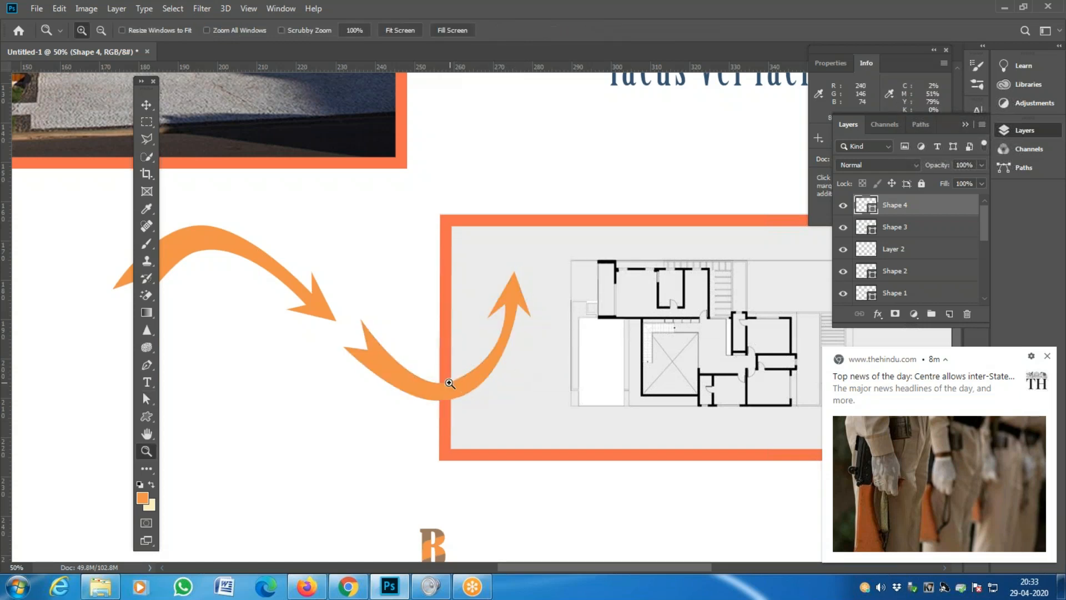
left_click(449, 383)
left_click(448, 383)
left_click(447, 387, "alt")
left_click(448, 387, "alt")
left_click(447, 387, "alt")
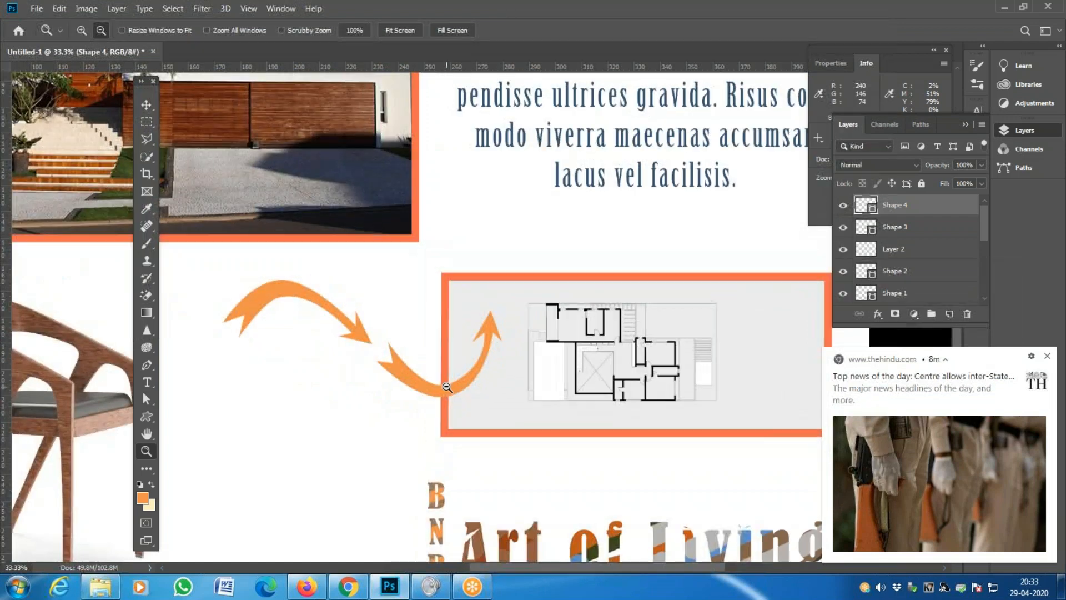
left_click(447, 387, "alt")
left_click_drag(147, 399, 204, 395)
left_click(433, 385)
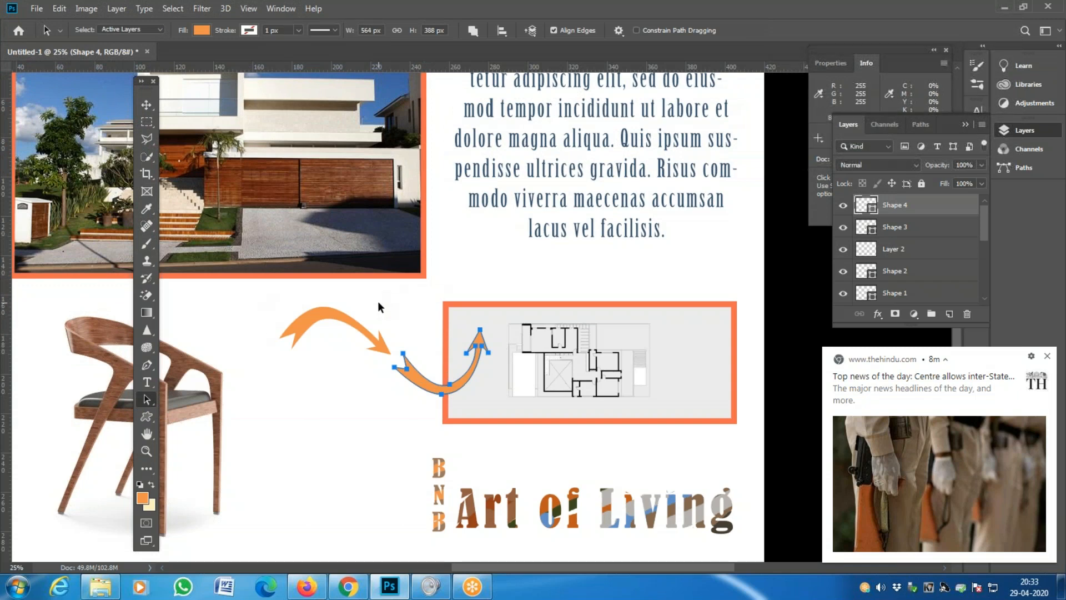
- Define the selected arrow as a custom shape named 'New Up Arrow'
left_click(59, 8)
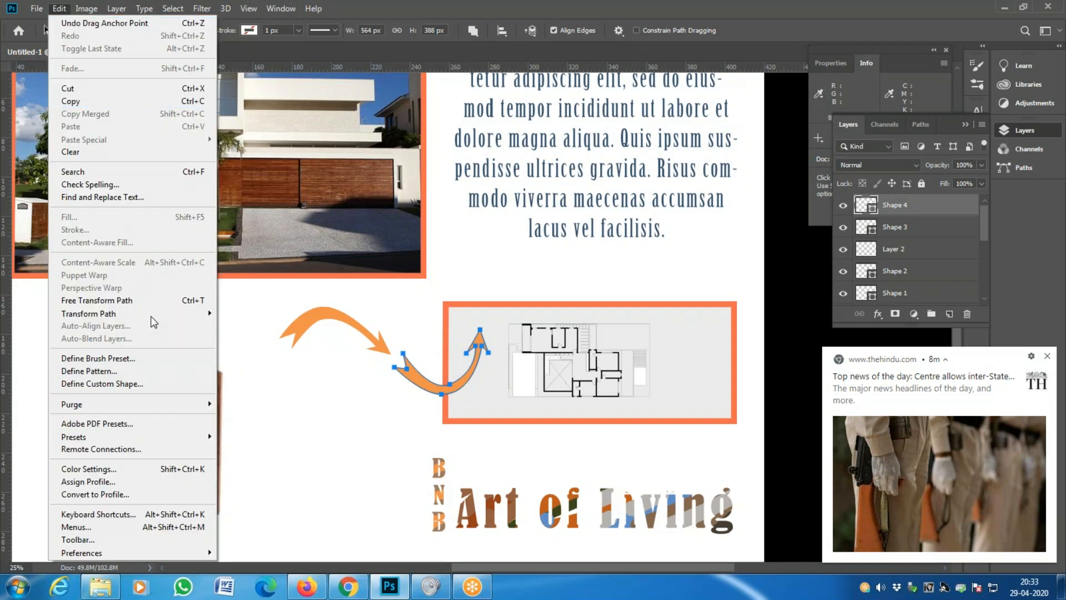
left_click(147, 384)
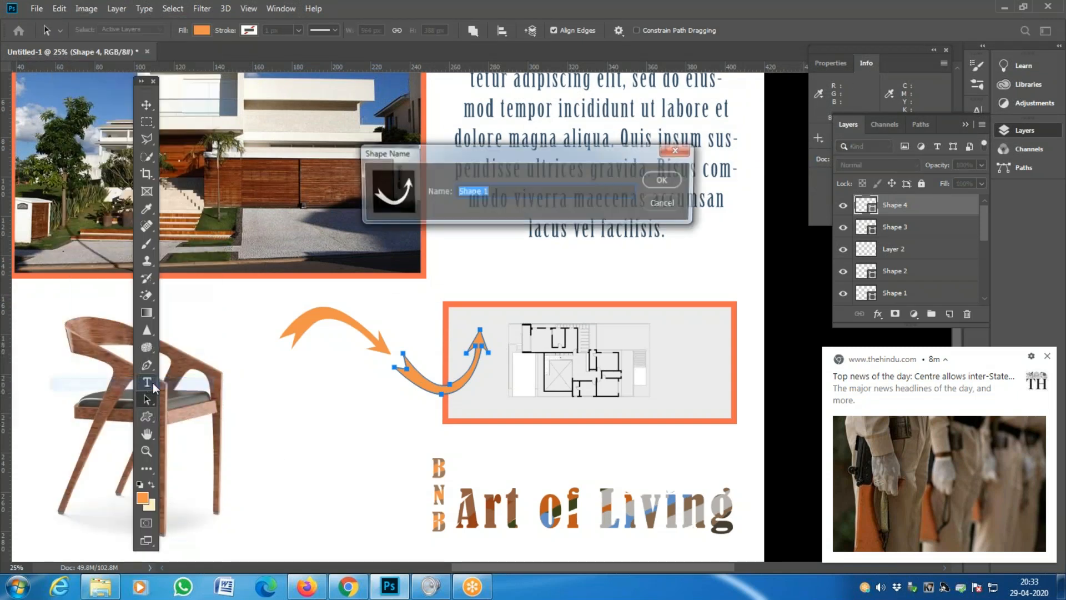
type("Ne")
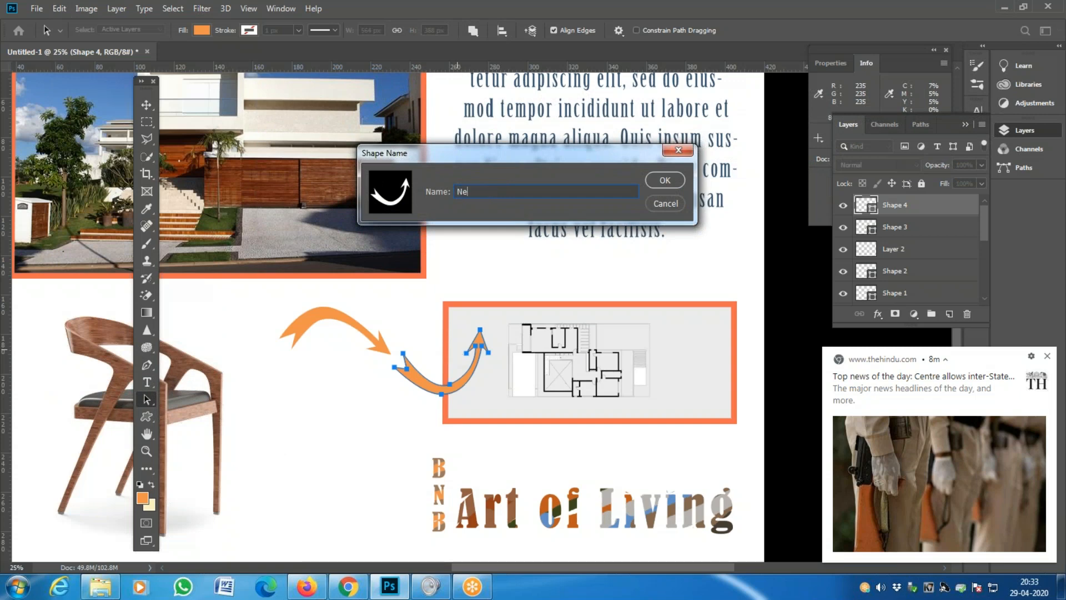
type("w Up Arrow")
key("Return")
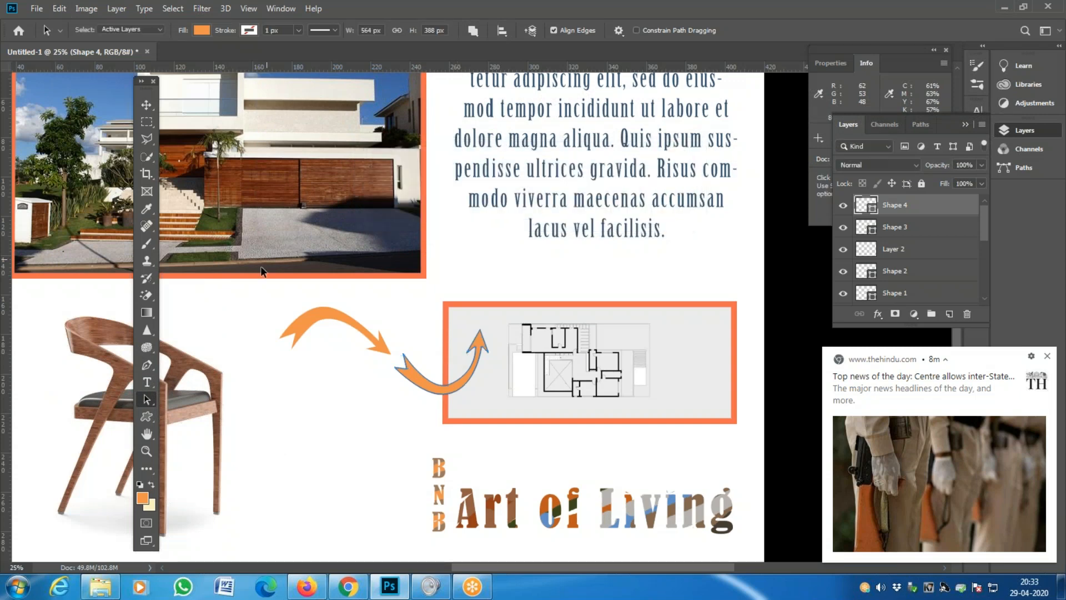
left_click(146, 416)
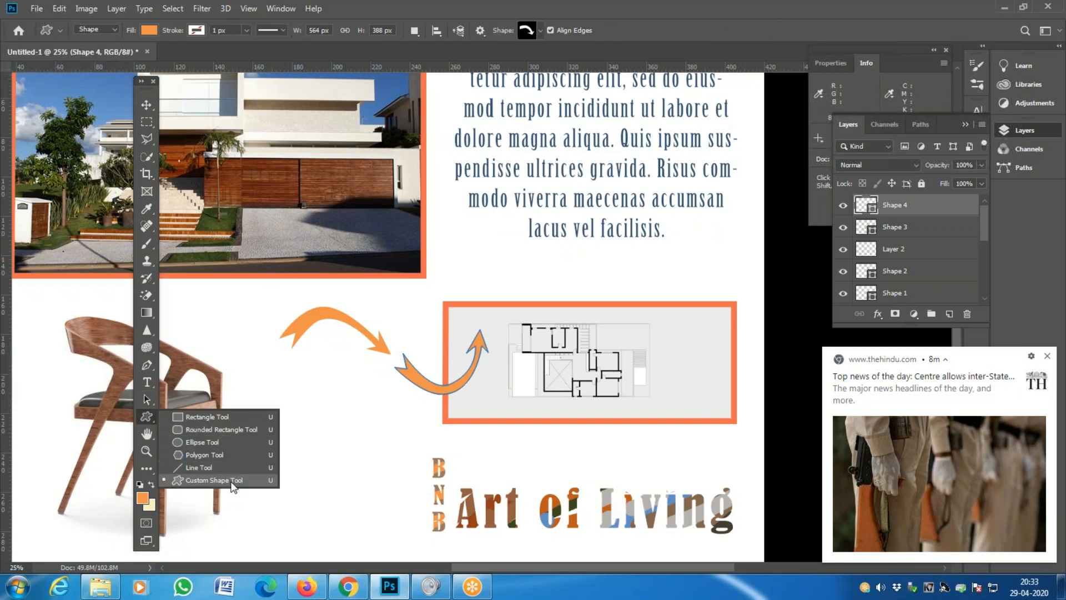
- Switch to the Custom Shape Tool and open the Preset Manager from the shape picker
left_click(234, 480)
left_click(541, 31)
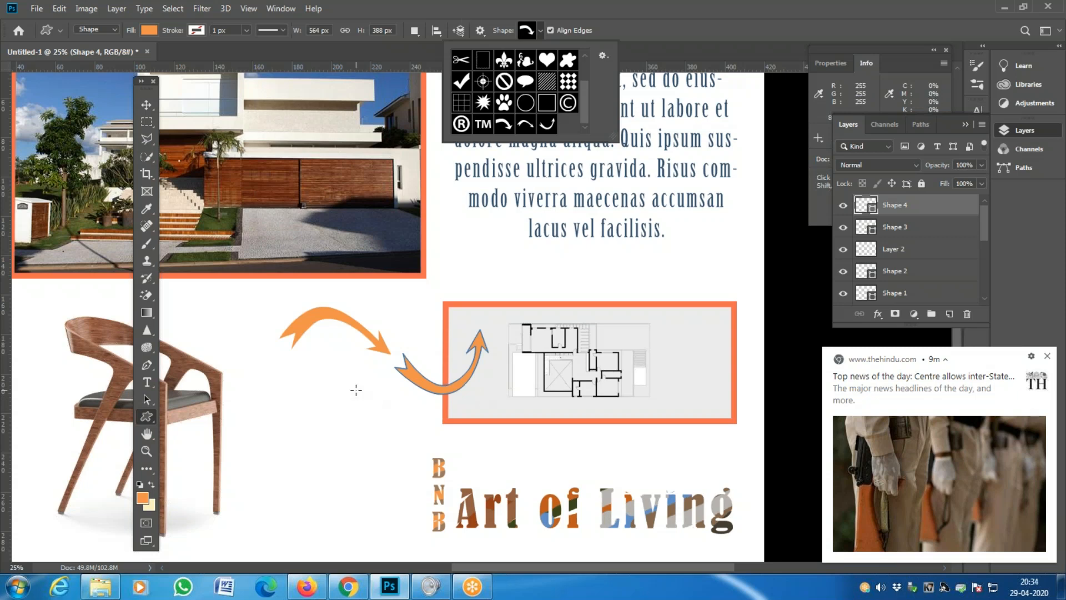
left_click(603, 55)
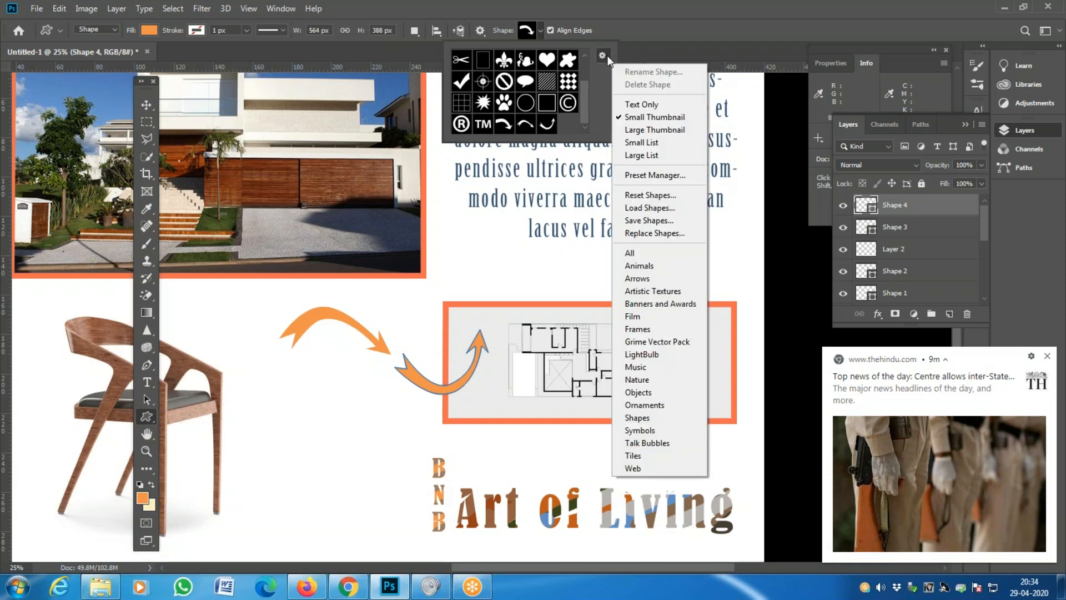
left_click(673, 176)
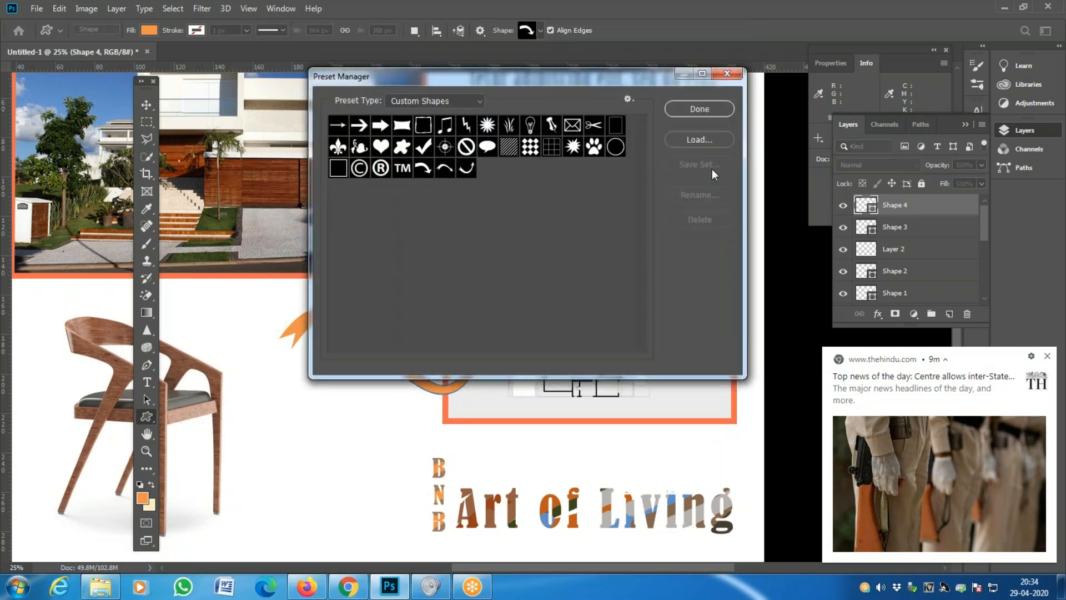
- Save the curved arrow as 'Untitled Custom Shapes.csh', close the Preset Manager, and zoom in
left_click(467, 168)
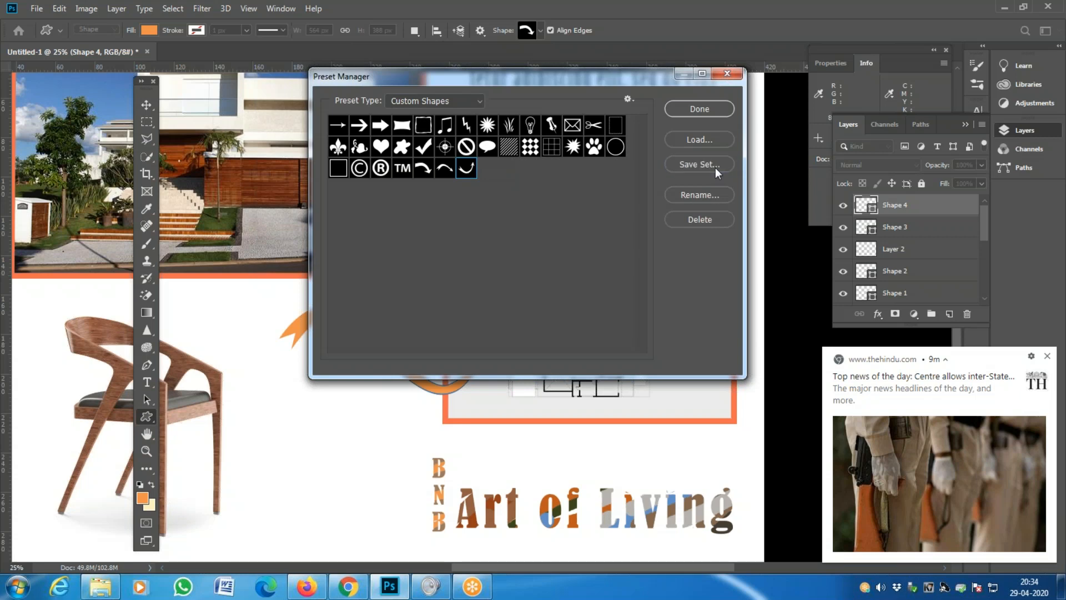
left_click(716, 165)
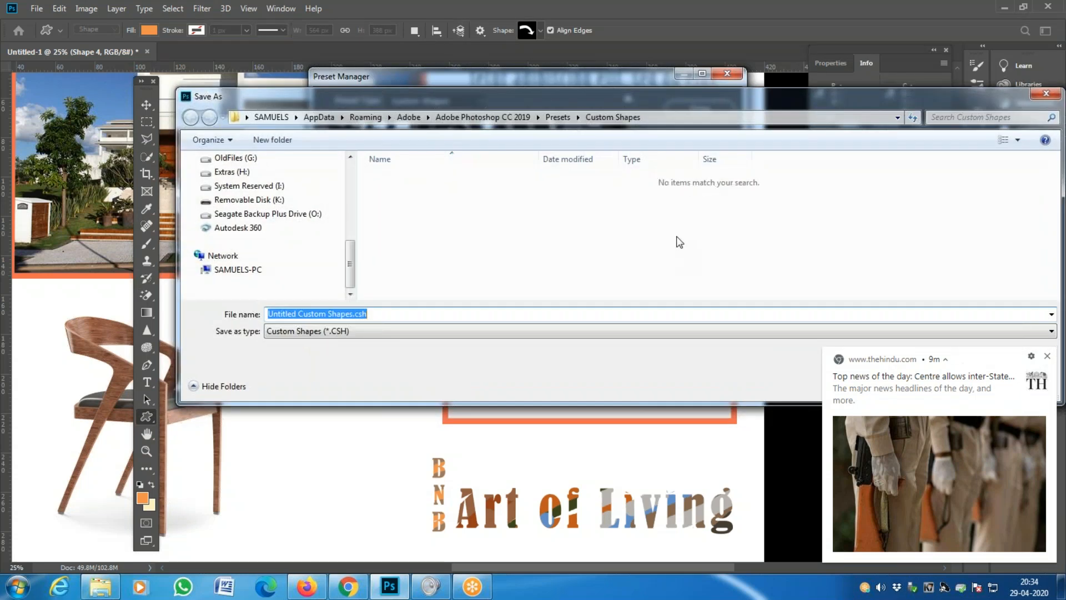
key("Return")
left_click(626, 208)
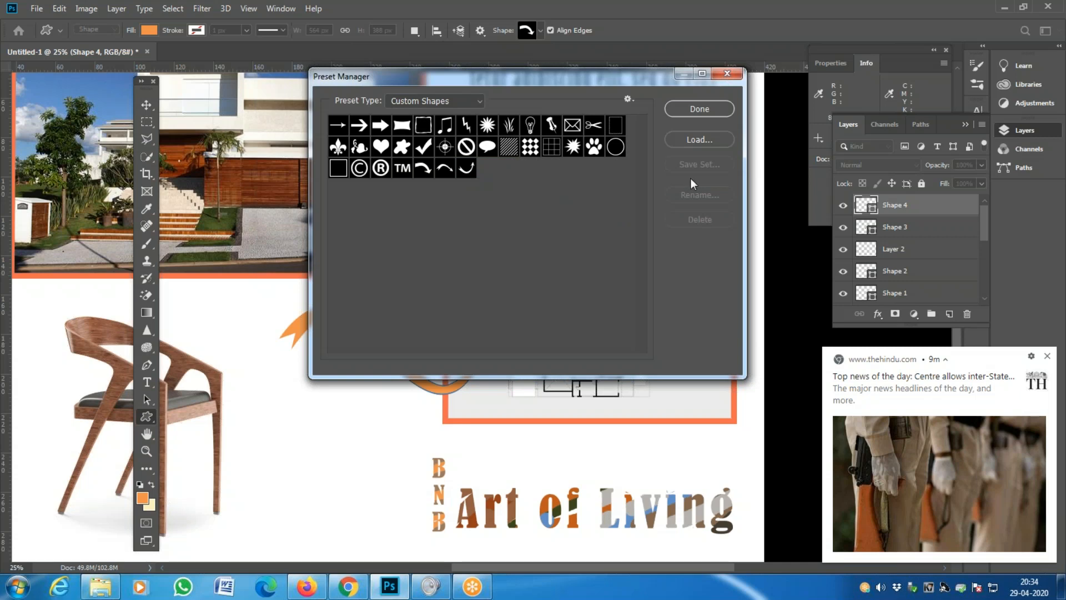
left_click(479, 98)
left_click(479, 97)
key("Return")
key("z")
left_click(368, 377)
- Move Shape 3 and Shape 4 left to link the chair and floor plan, then zoom to 25%
left_click(403, 382, "alt")
left_click(403, 383, "alt")
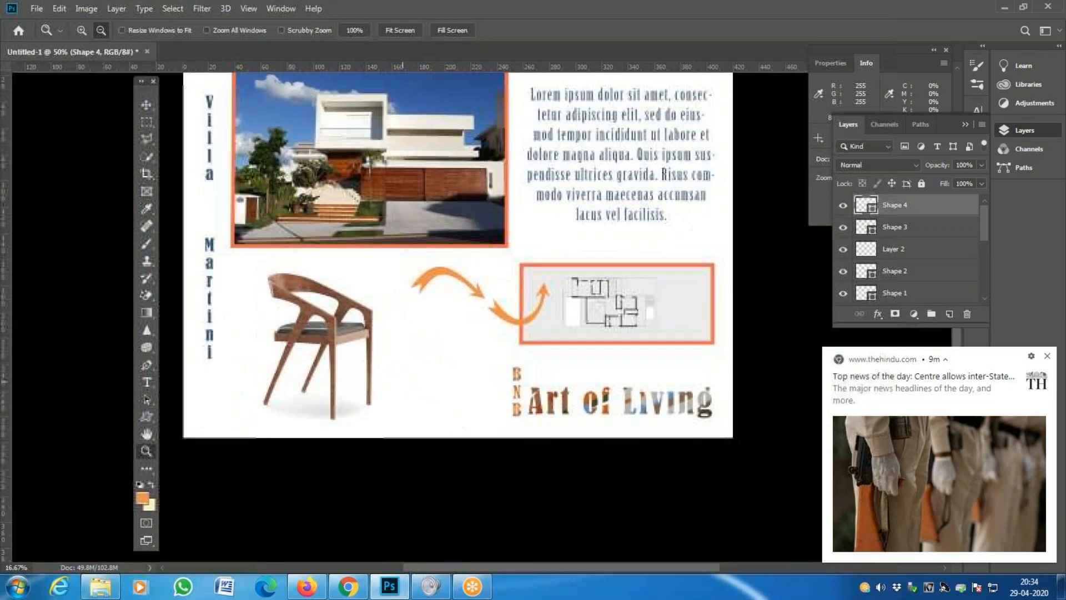
left_click(403, 382, "alt")
left_click_drag(485, 271, 475, 307)
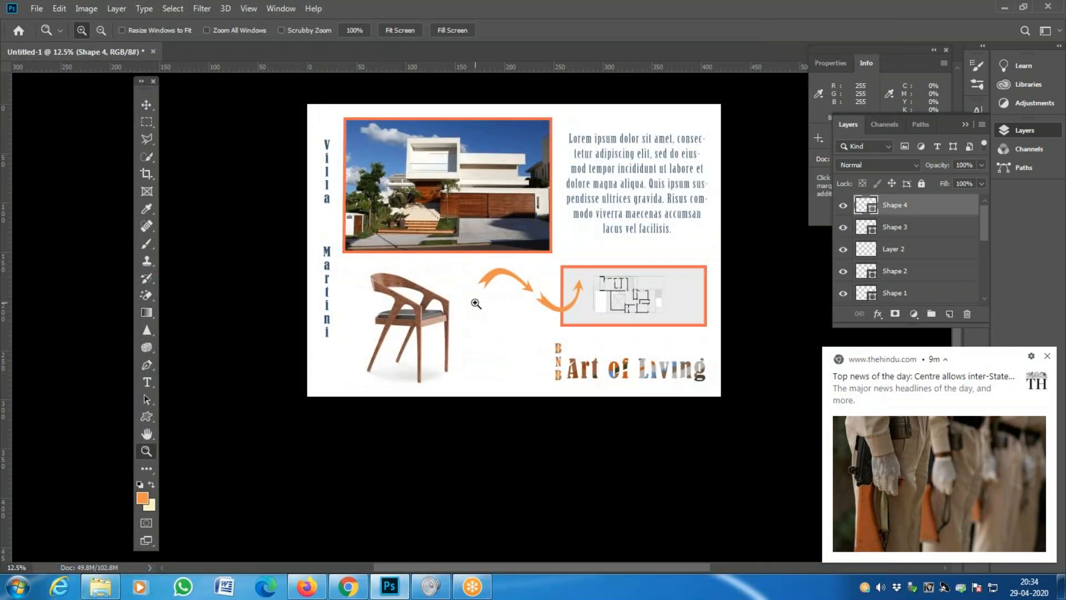
left_click(146, 105)
left_click_drag(492, 278, 461, 283)
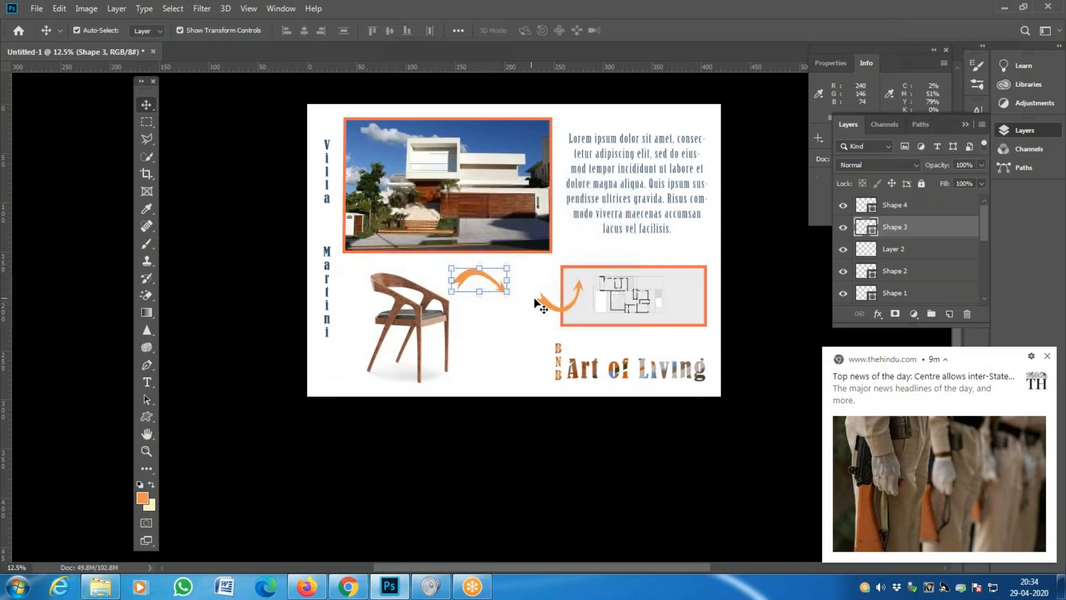
left_click_drag(545, 302, 510, 295)
key("ctrl+t")
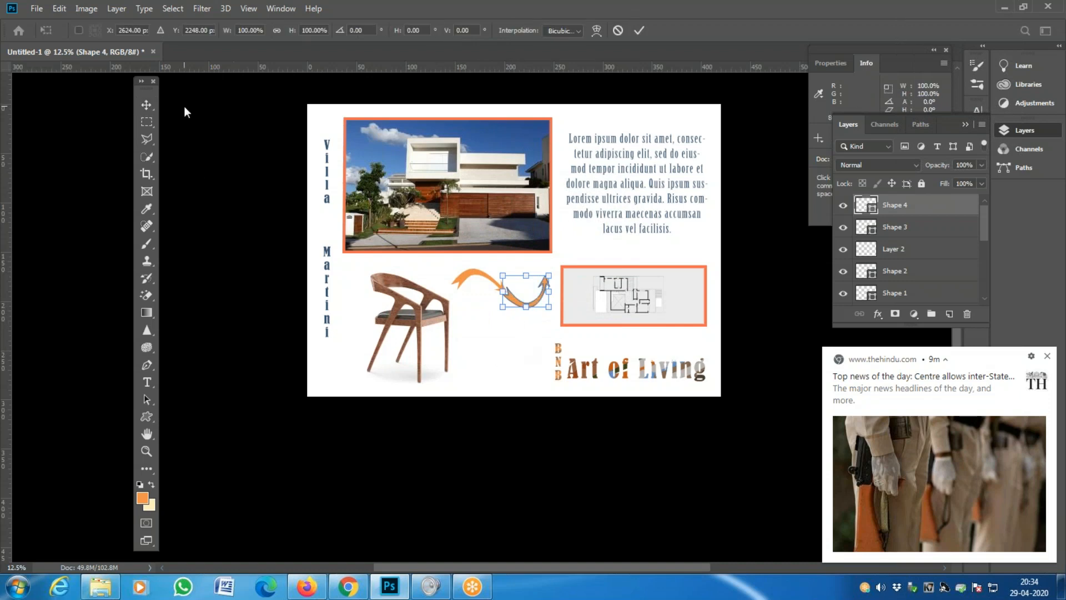
left_click(146, 104)
left_click(282, 227)
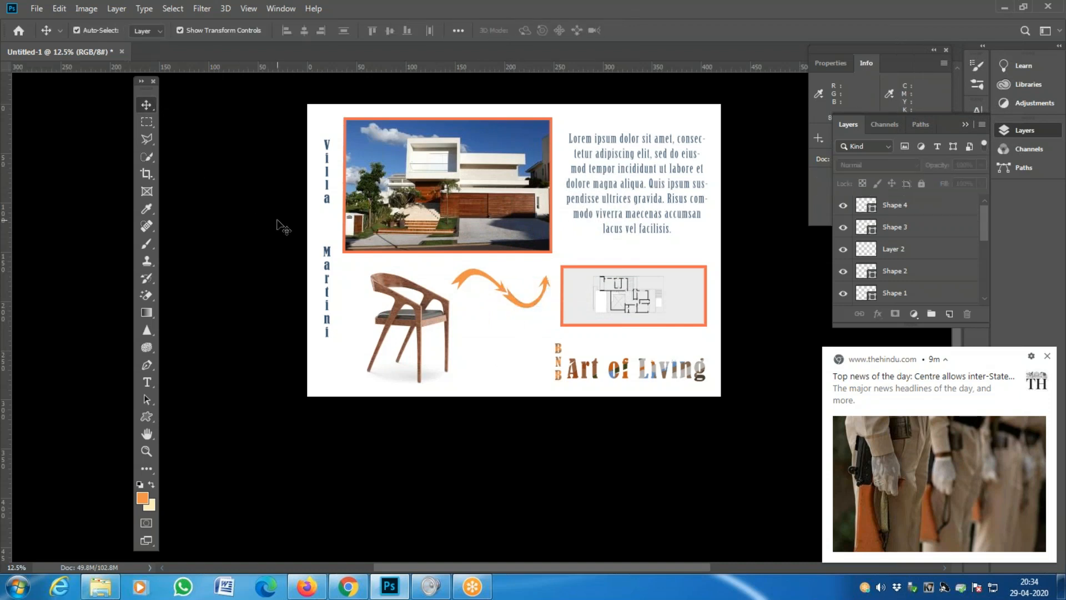
key("z")
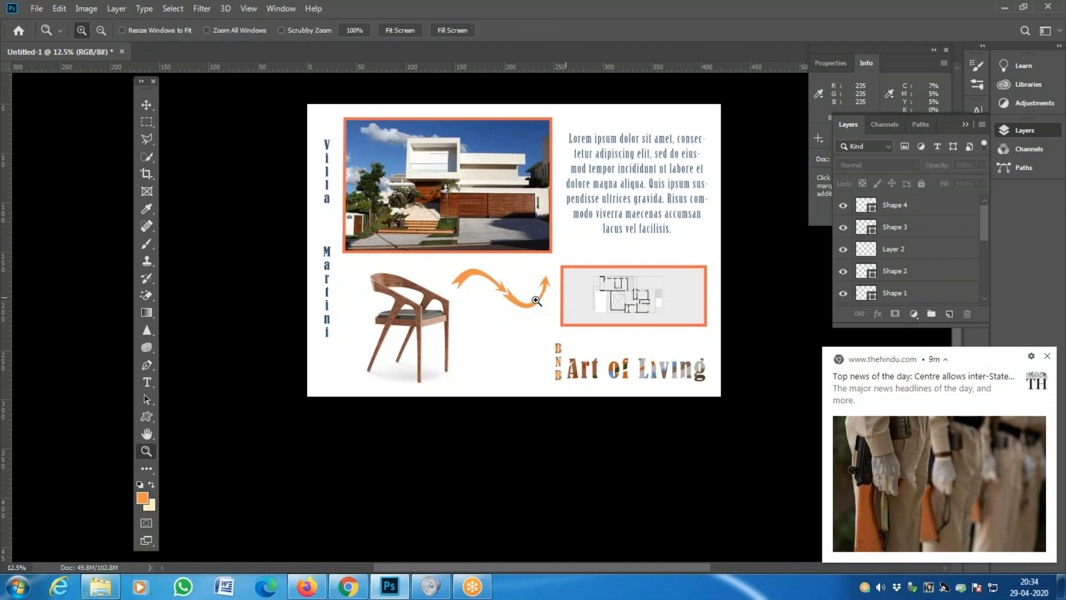
left_click(517, 301)
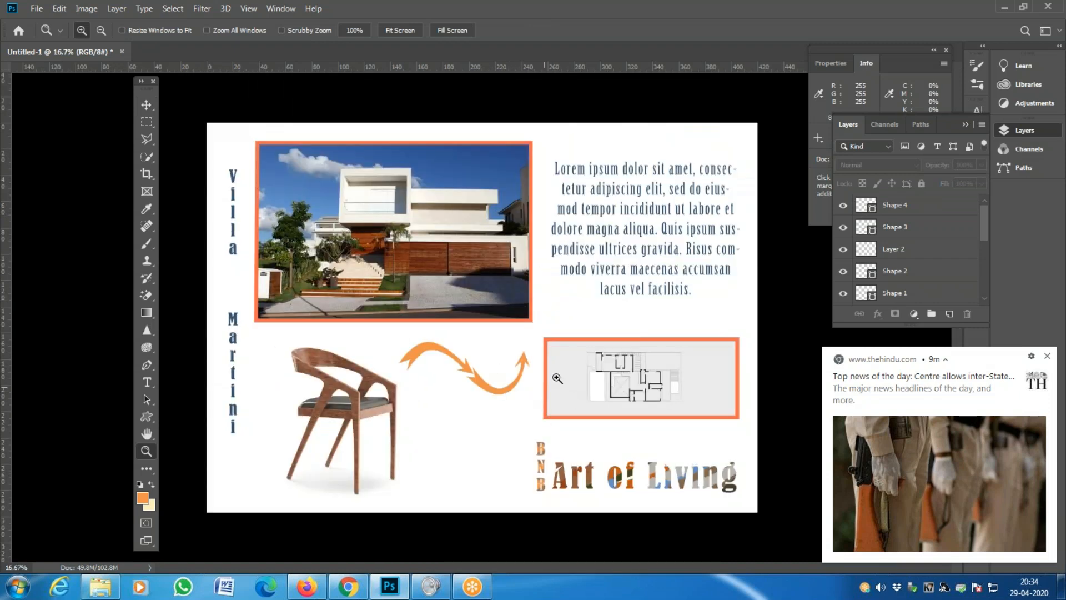
left_click(505, 399)
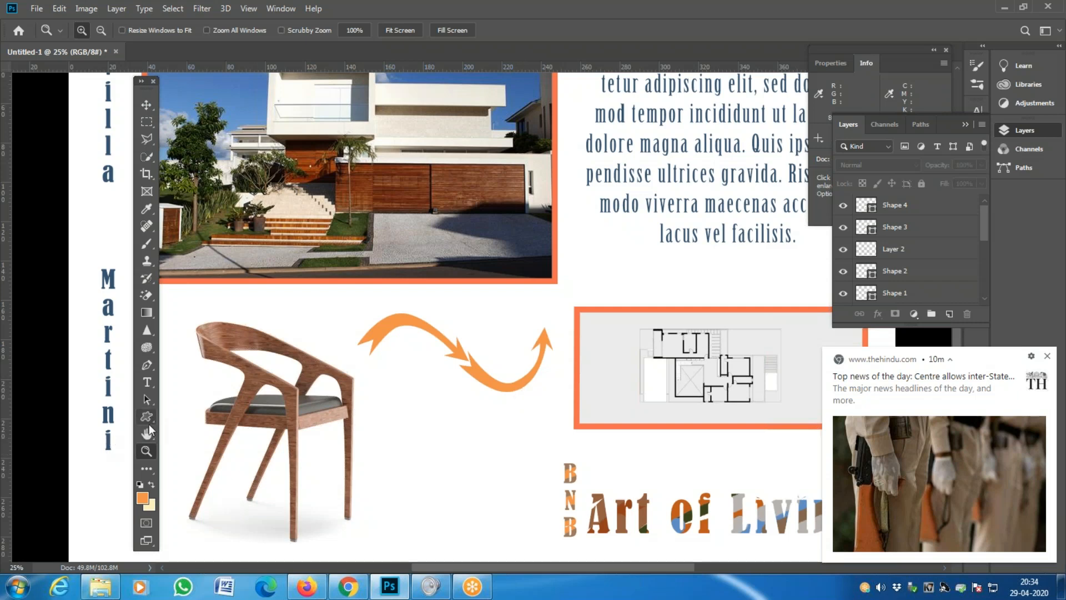
- Select the Pen tool and confirm Shape as its drawing mode
left_click(153, 369)
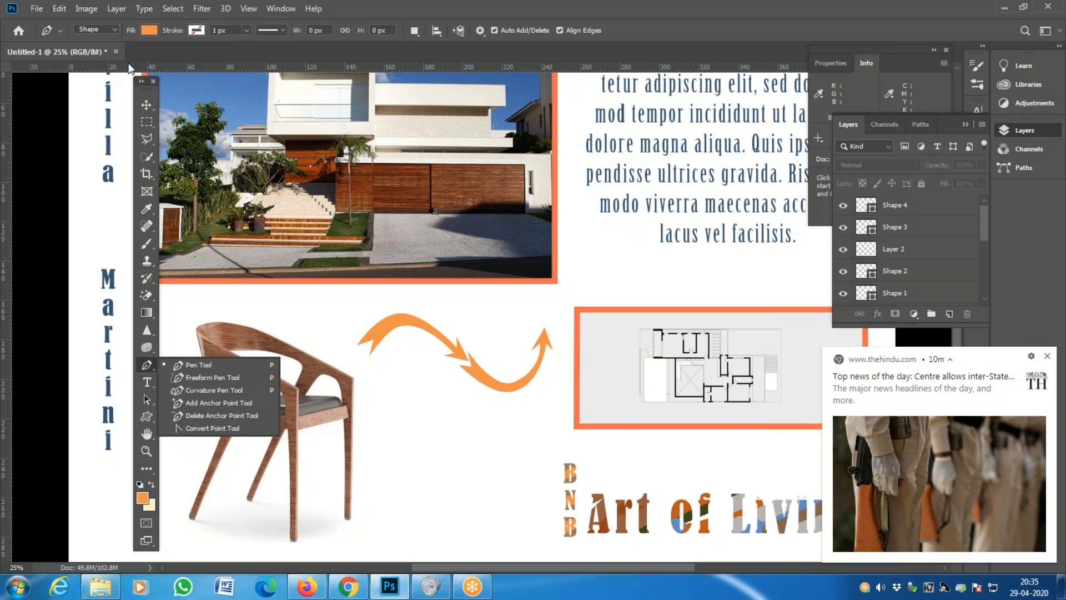
right_click(153, 365)
left_click(114, 31)
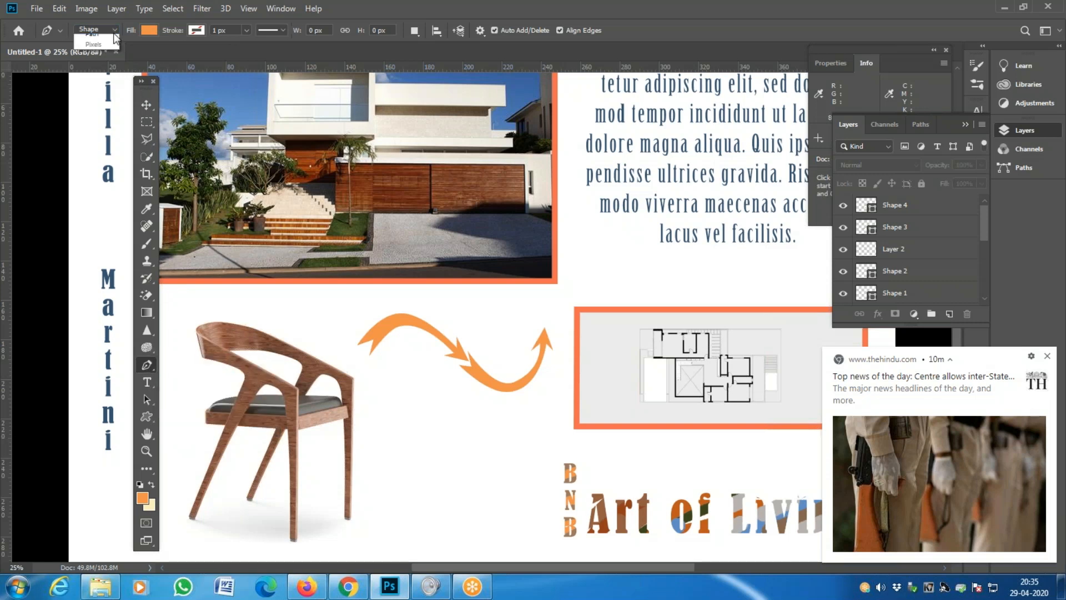
left_click(293, 164)
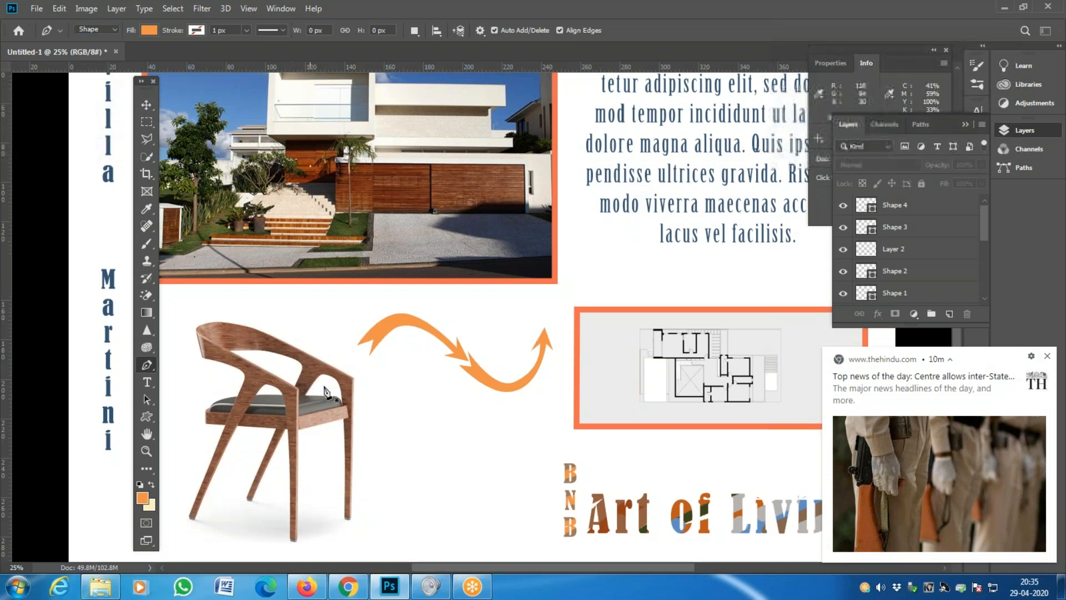
- Switch to the Custom Shape Tool and open the shape picker listing the saved arrows
left_click(148, 416)
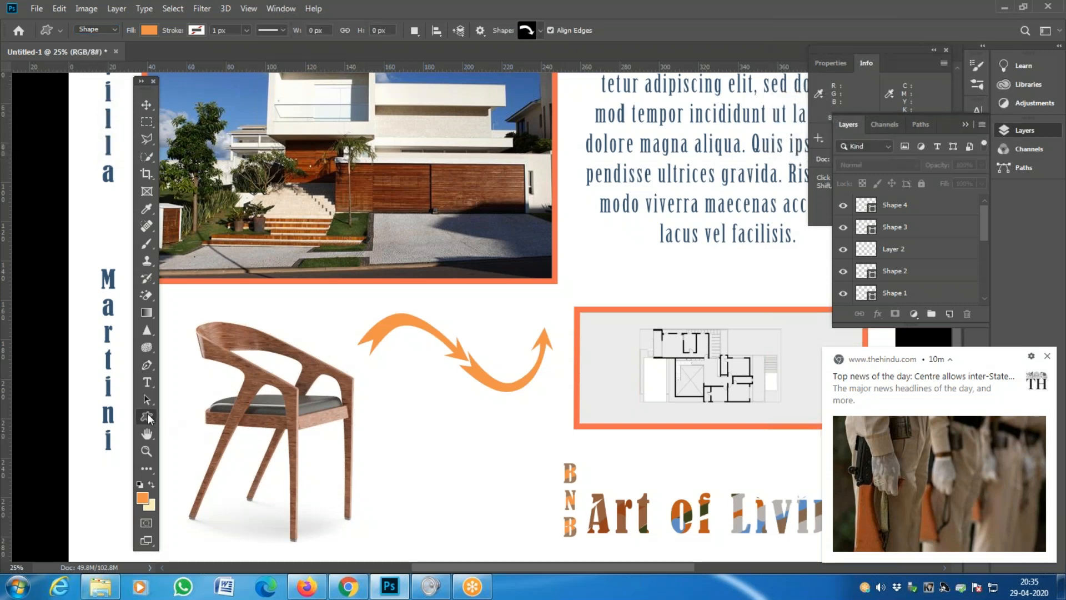
left_click(59, 8)
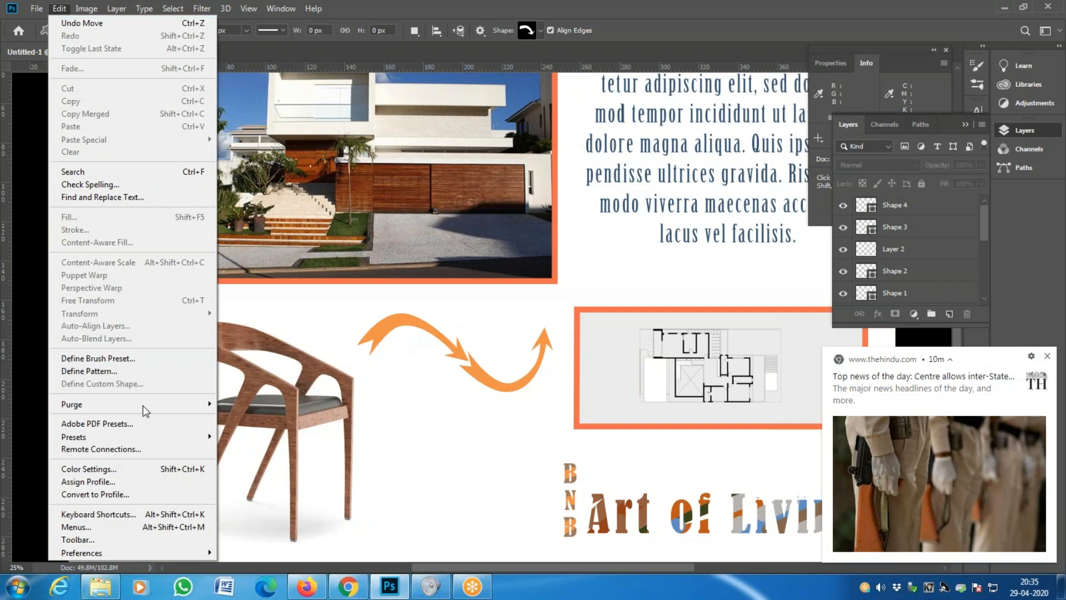
left_click(518, 371)
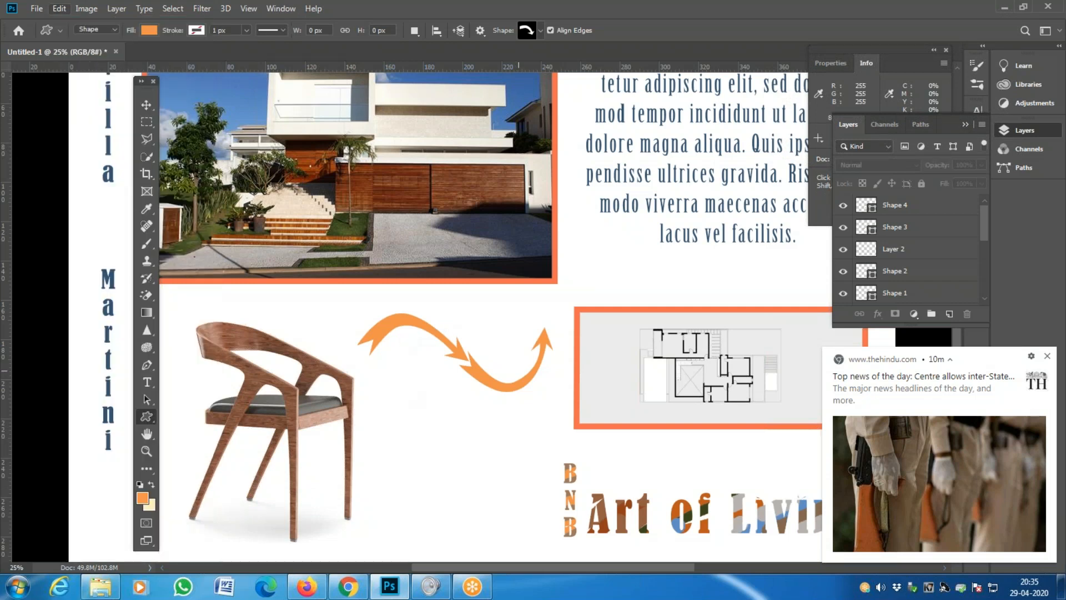
left_click(148, 417)
left_click(196, 481)
left_click(541, 31)
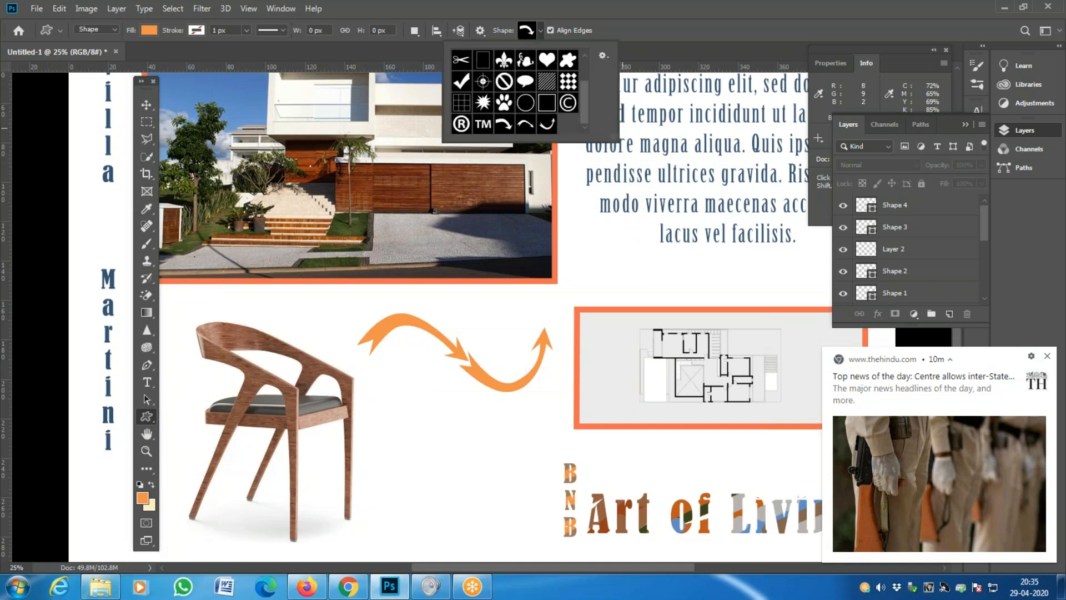